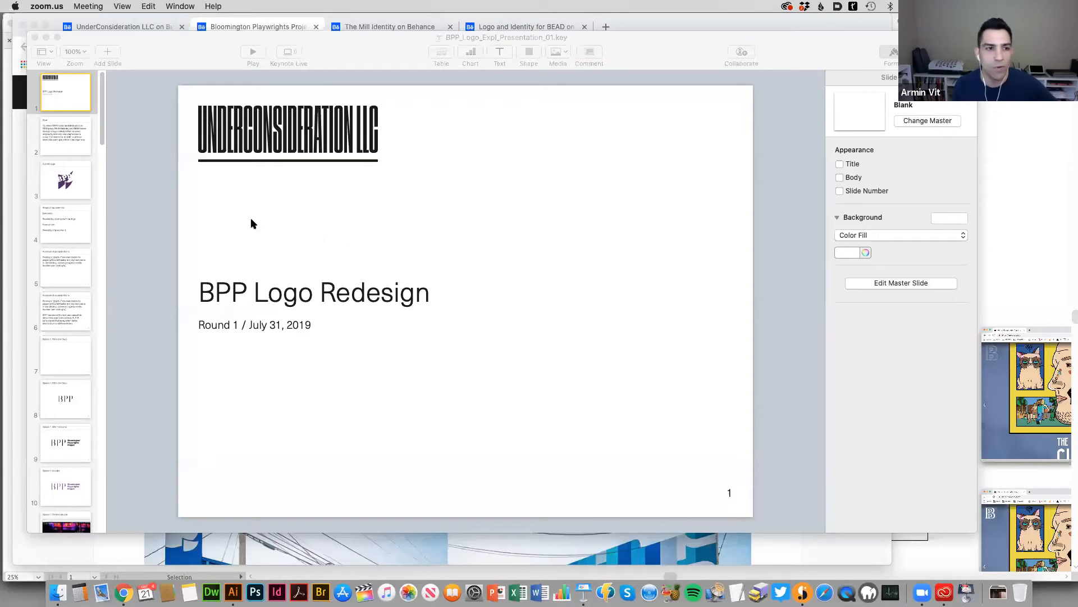
# Show the current BPP logo slide, and switch to Chrome to view the playhouse building photos in the Behance project.
pyautogui.click(62, 190)
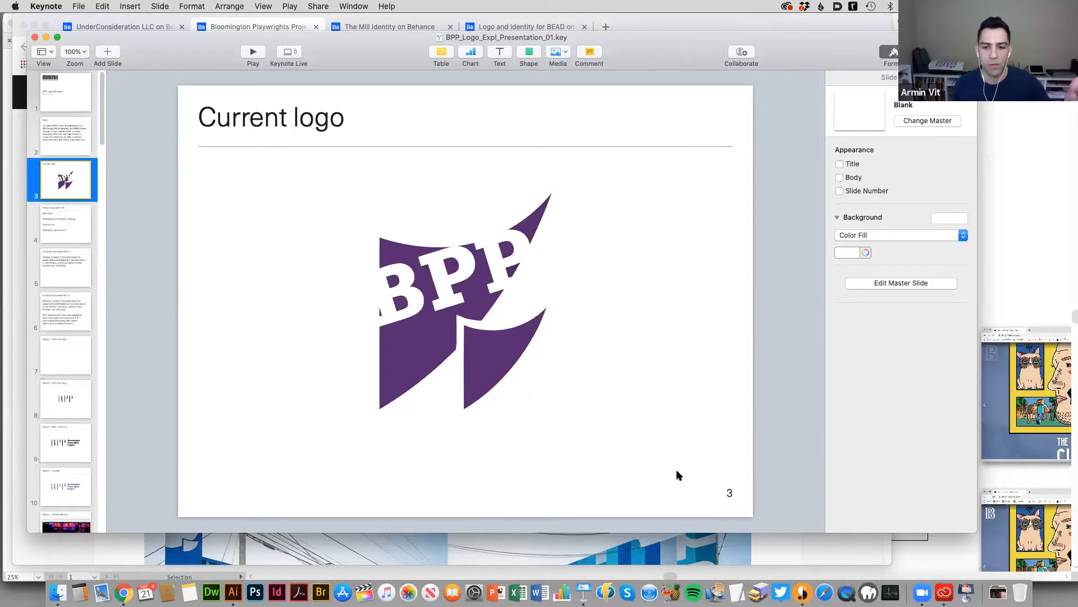
pyautogui.click(777, 547)
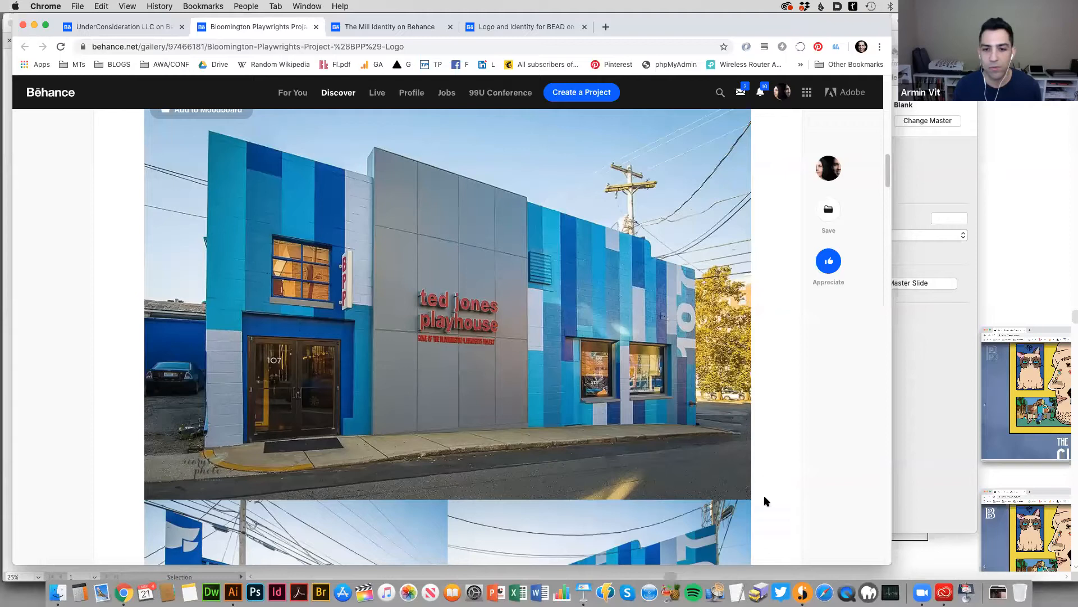
pyautogui.scroll(-5, 767, 501)
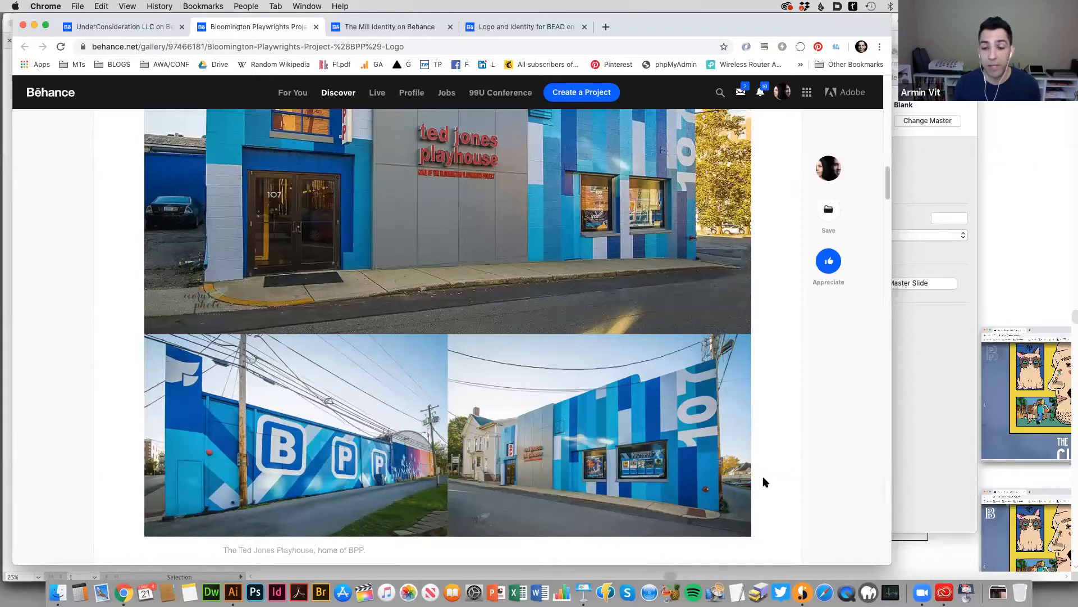
# Switch to Illustrator and examine the early outline B monograms at the upper left of the BPP_Logo_Expl_01.ai artboard.
pyautogui.click(232, 587)
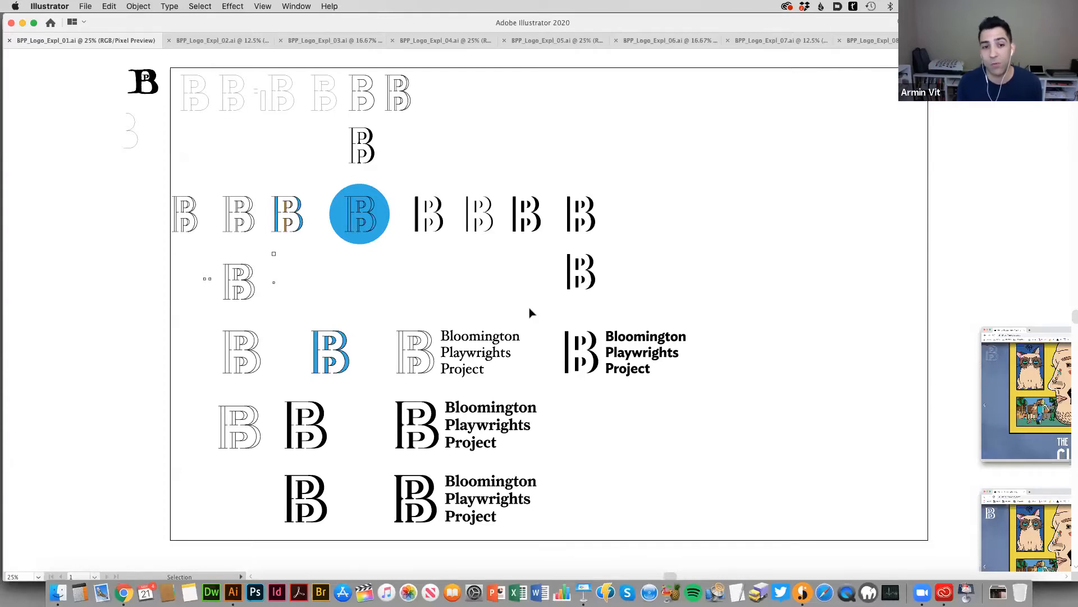
pyautogui.press('space')
pyautogui.moveTo(457, 264); pyautogui.dragTo(437, 280)
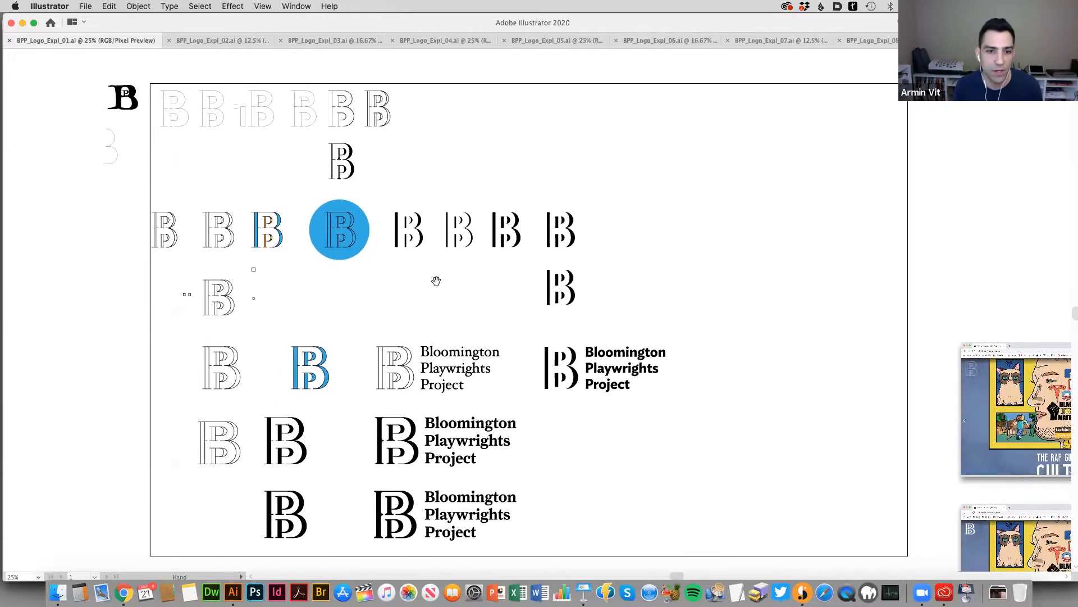
pyautogui.keyDown('alt'); pyautogui.keyDown('super'); pyautogui.click(447, 289); pyautogui.keyUp('super'); pyautogui.keyUp('alt')
pyautogui.hscroll(5, 528, 306)
pyautogui.scroll(-1, 527, 305)
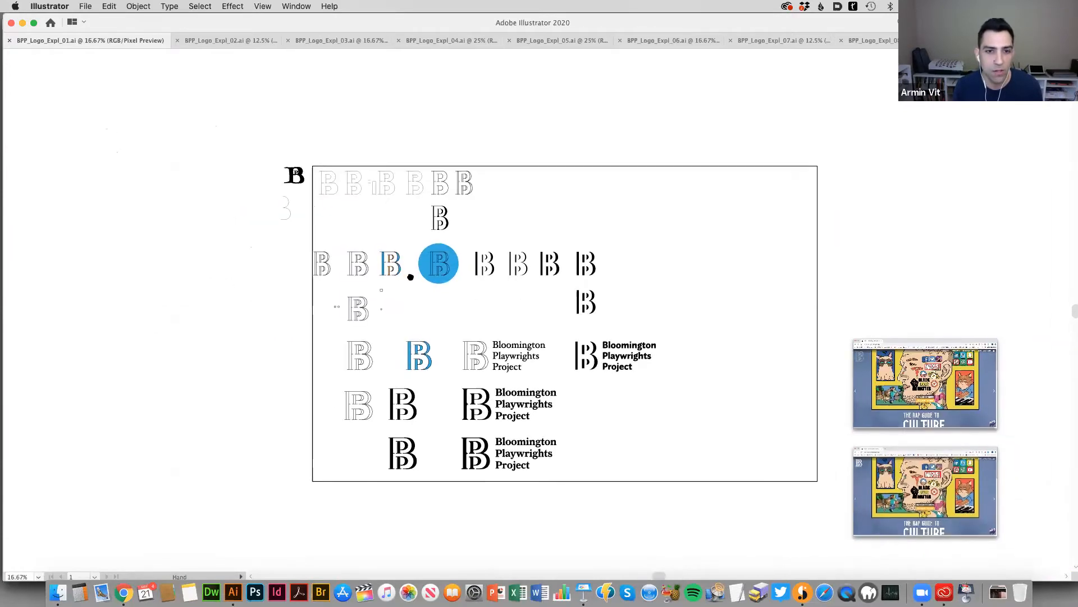
pyautogui.keyDown('super'); pyautogui.click(427, 282); pyautogui.keyUp('super')
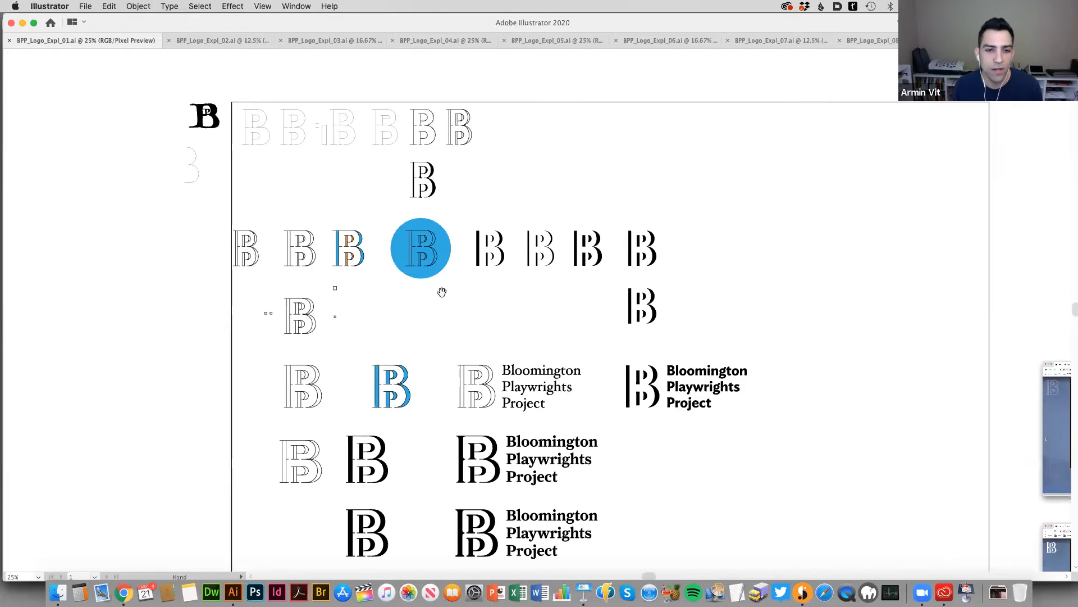
pyautogui.keyDown('super'); pyautogui.click(394, 259); pyautogui.keyUp('super')
pyautogui.moveTo(440, 261); pyautogui.dragTo(358, 266)
pyautogui.moveTo(288, 179); pyautogui.dragTo(281, 240)
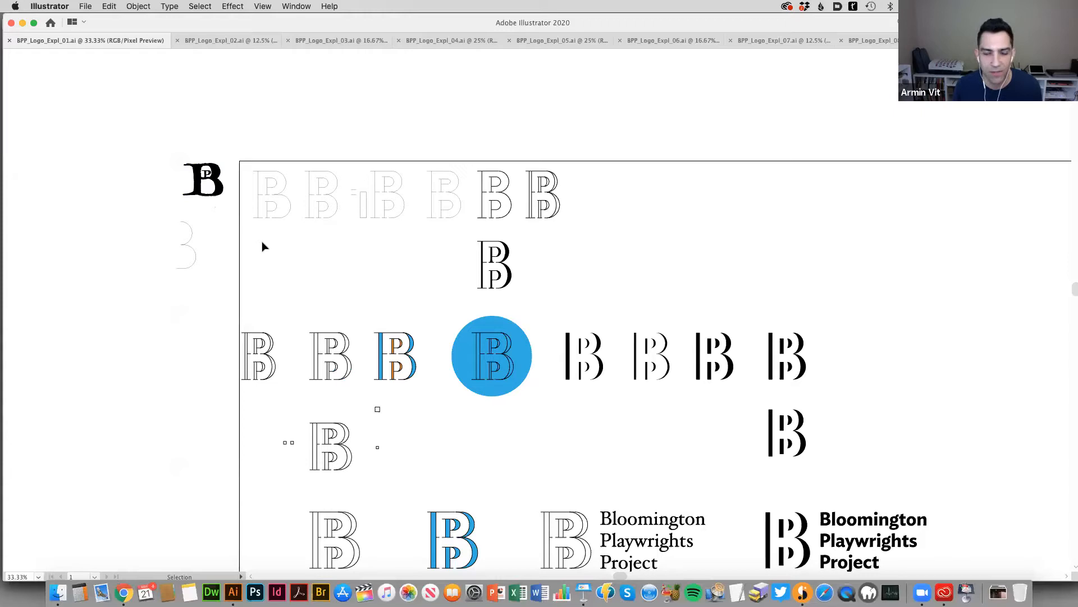
pyautogui.hscroll(2, 283, 242)
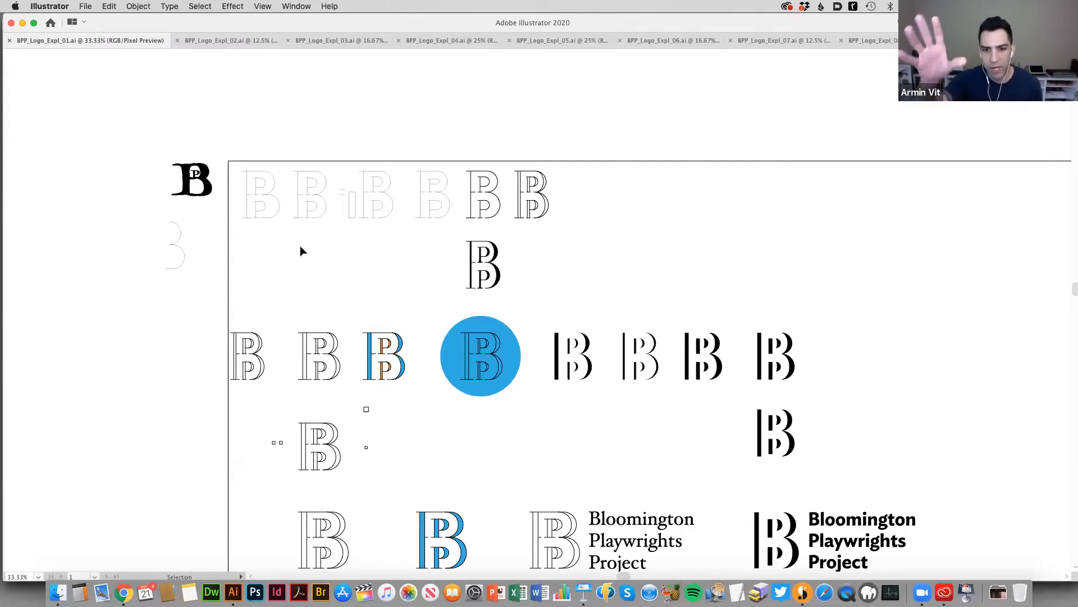
# Look over the Bloomington Playwrights Project lockups in the lower rows of the artboard, and return to the upper monograms.
pyautogui.press('h')
pyautogui.moveTo(715, 418); pyautogui.dragTo(539, 273)
pyautogui.scroll(-5, 539, 274)
pyautogui.hscroll(4, 539, 273)
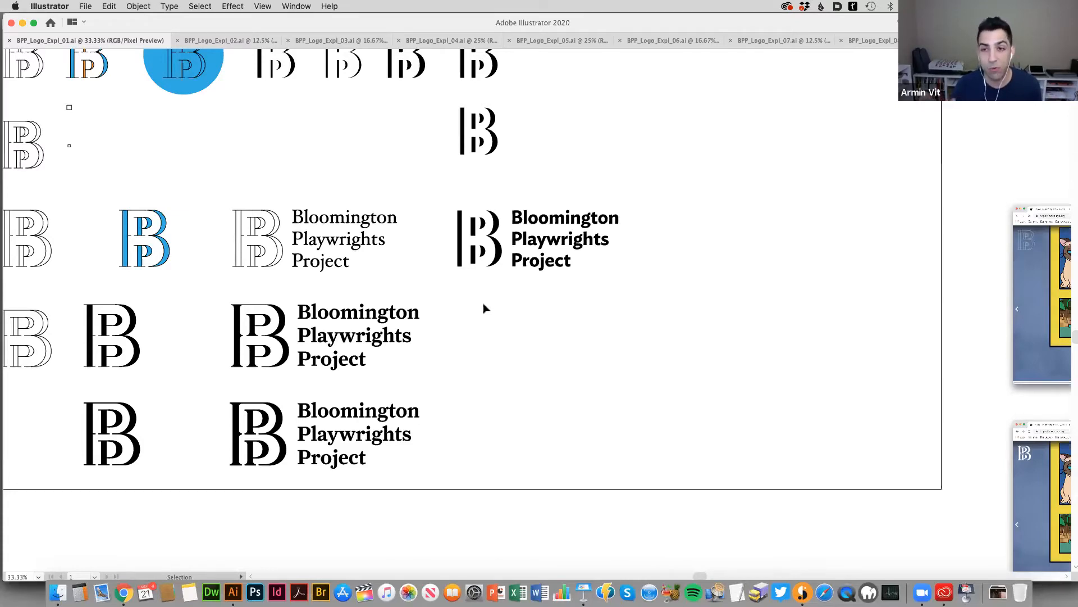
pyautogui.press('space')
pyautogui.scroll(5, 515, 324)
pyautogui.hscroll(-6, 515, 324)
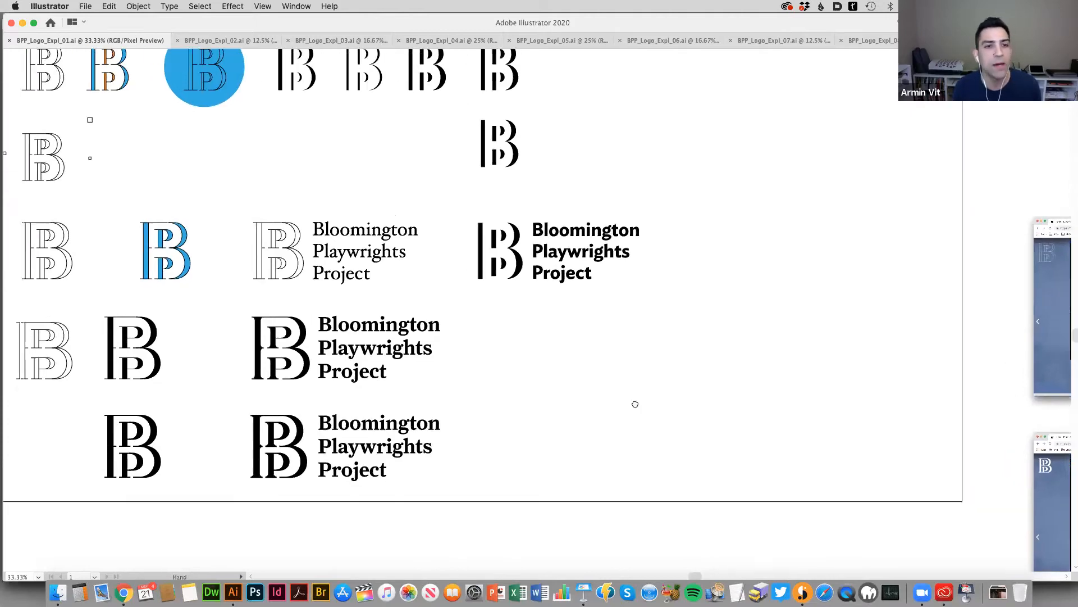
pyautogui.scroll(5, 414, 339)
pyautogui.hscroll(-3, 414, 339)
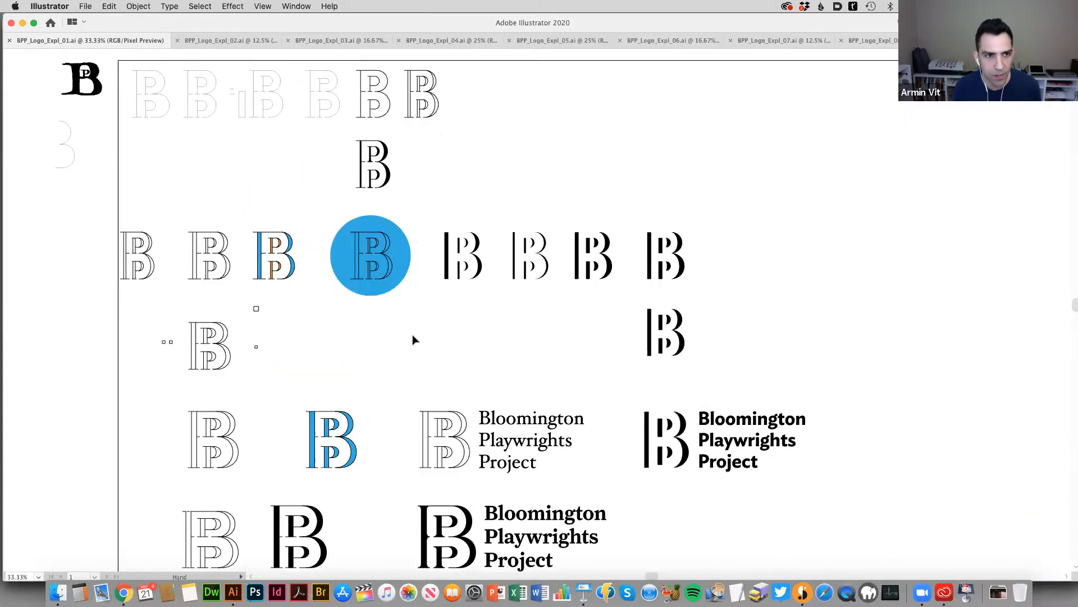
# Examine the top row of outline B monograms and the filled version beneath it at 50% zoom.
pyautogui.keyDown('super'); pyautogui.click(254, 204); pyautogui.keyUp('super')
pyautogui.moveTo(457, 319); pyautogui.dragTo(281, 274)
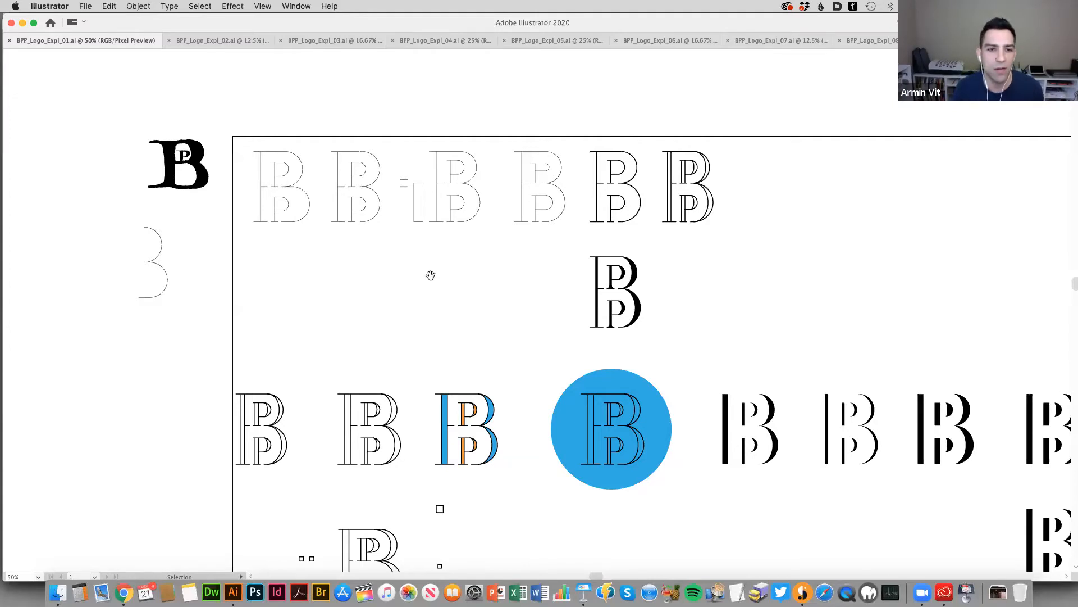
pyautogui.hscroll(3, 373, 253)
pyautogui.scroll(-1, 373, 253)
pyautogui.hscroll(2, 379, 258)
pyautogui.scroll(-1, 379, 258)
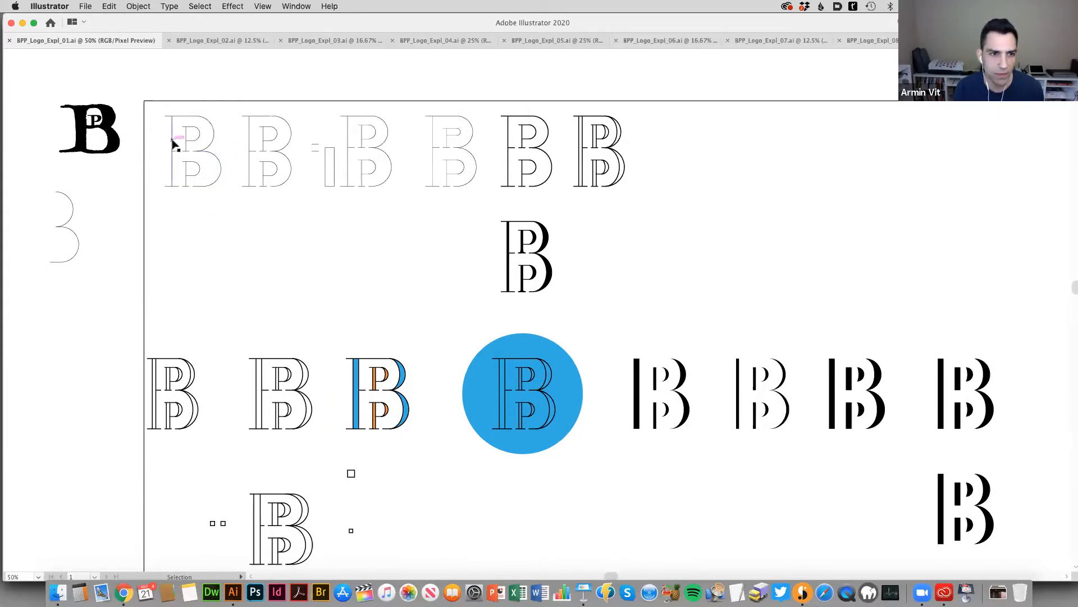
pyautogui.press('space')
pyautogui.hscroll(2, 328, 203)
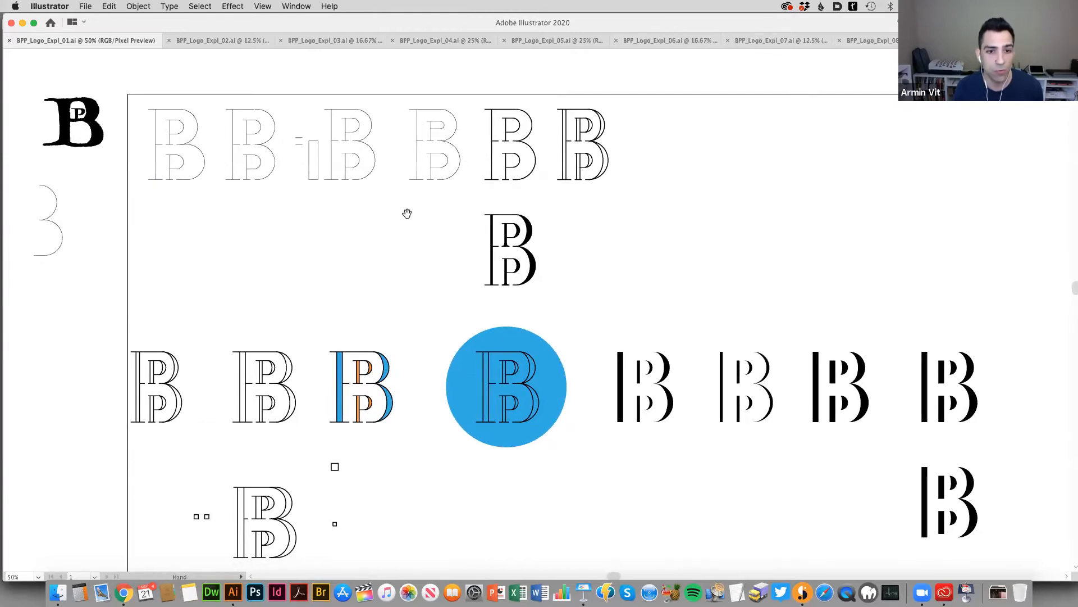
pyautogui.scroll(-2, 366, 212)
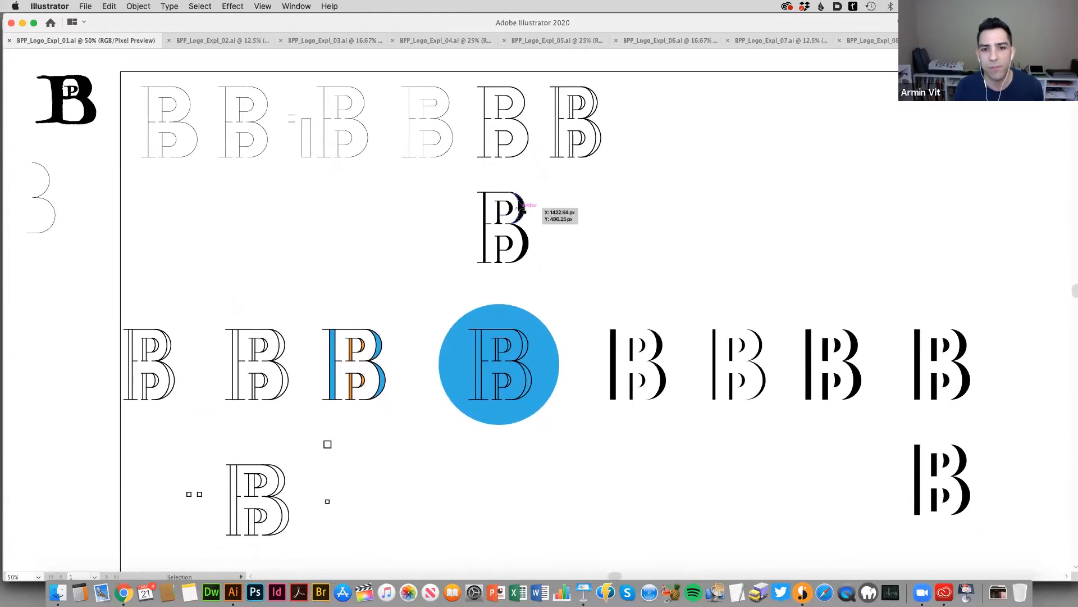
# Inspect the second row of monograms, from the blue circle version to the solid stencil-style variants.
pyautogui.scroll(-3, 360, 300)
pyautogui.hscroll(1, 330, 228)
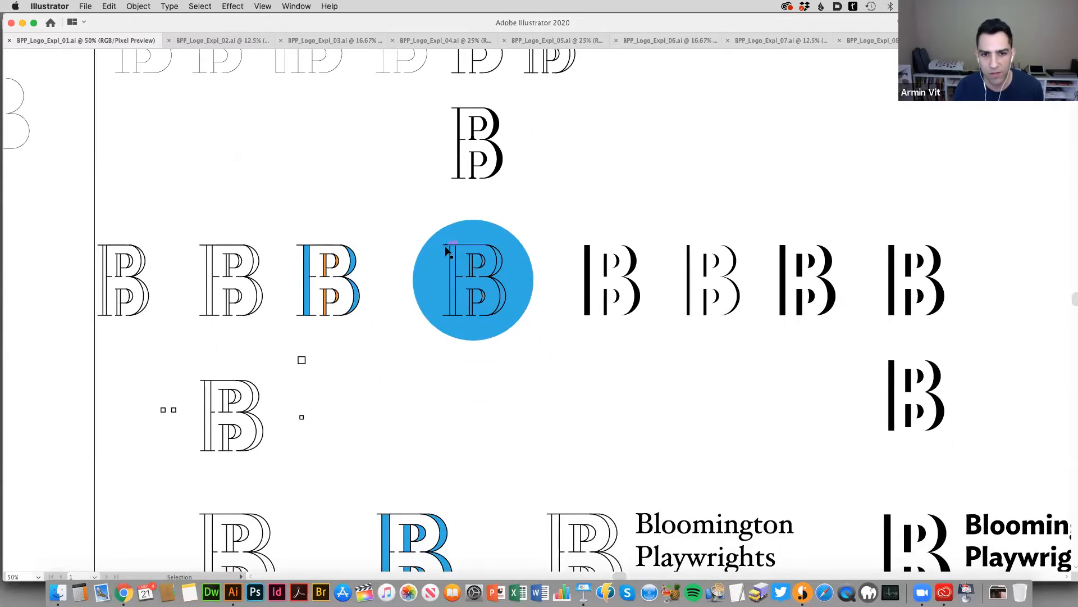
pyautogui.scroll(-1, 583, 349)
pyautogui.hscroll(4, 582, 349)
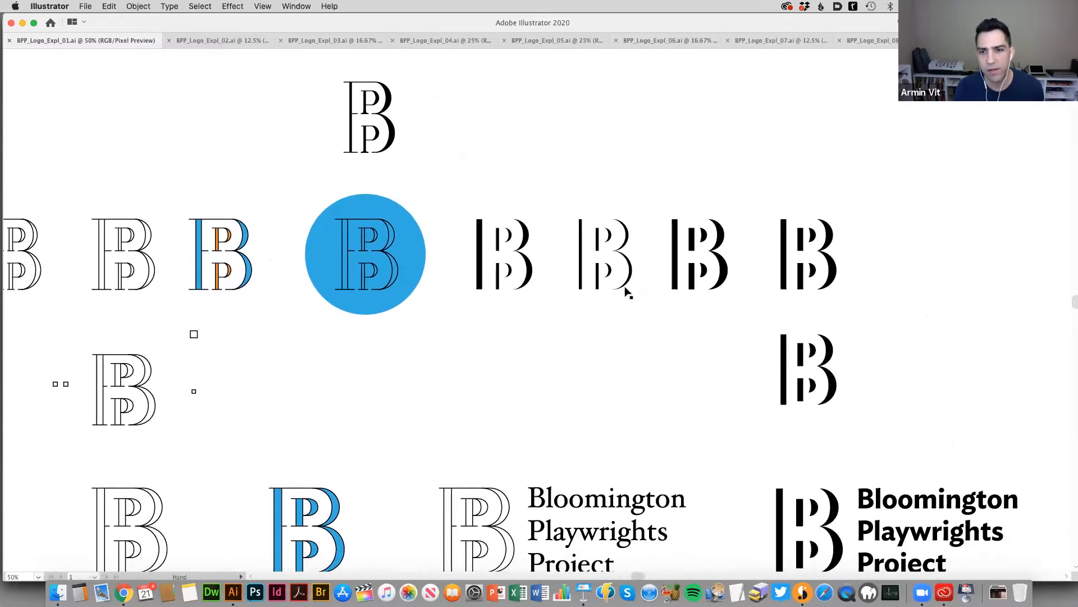
pyautogui.scroll(-2, 604, 332)
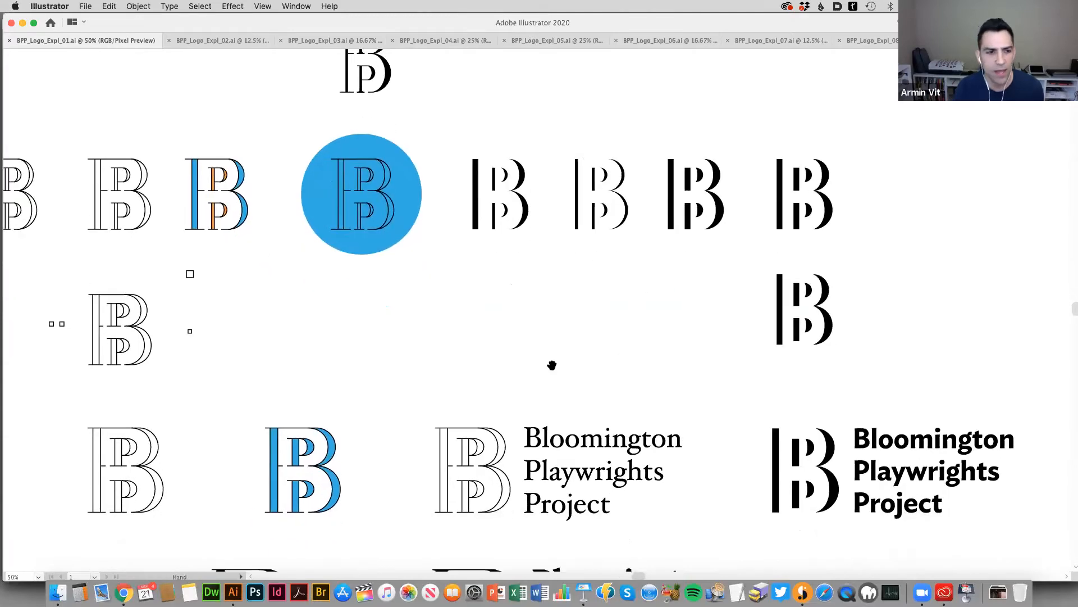
pyautogui.hscroll(3, 470, 351)
pyautogui.scroll(-4, 470, 351)
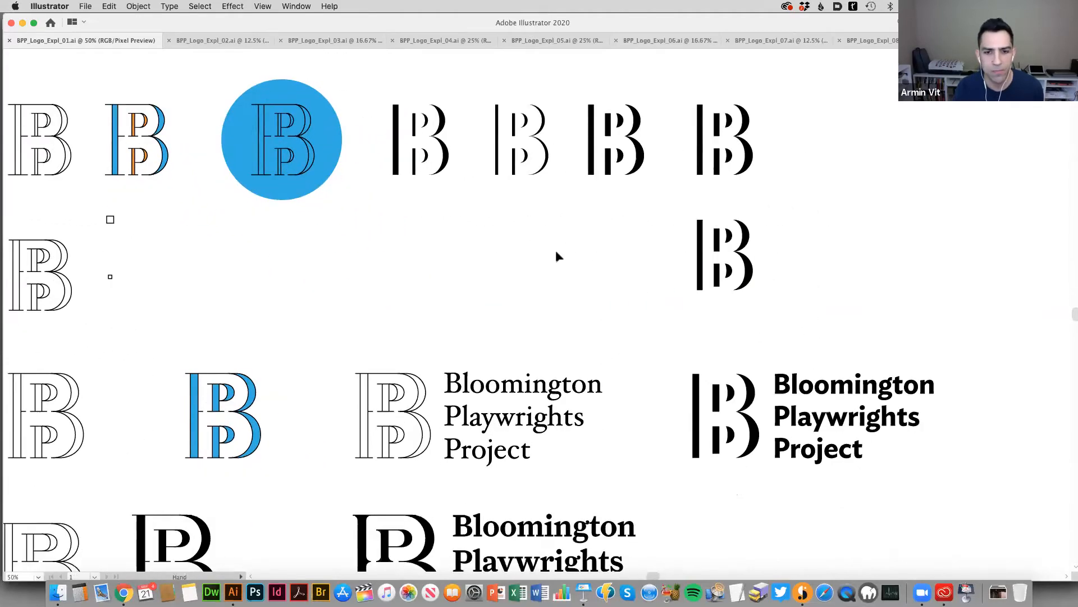
# Compare the outline, stencil and solid monogram lockups with the Bloomington Playwrights Project name.
pyautogui.scroll(-2, 548, 273)
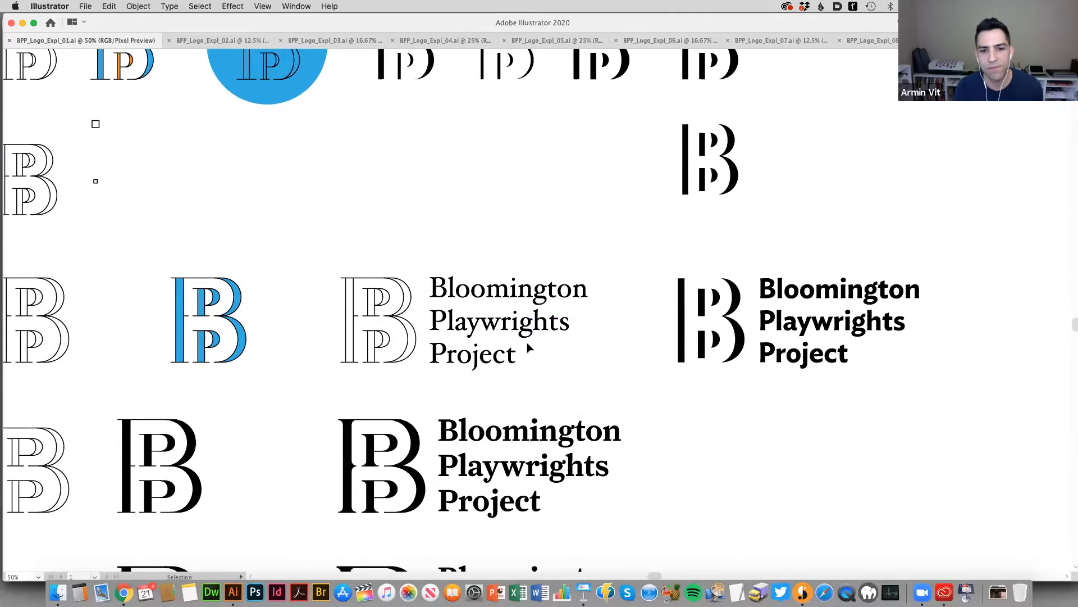
pyautogui.scroll(-1, 538, 348)
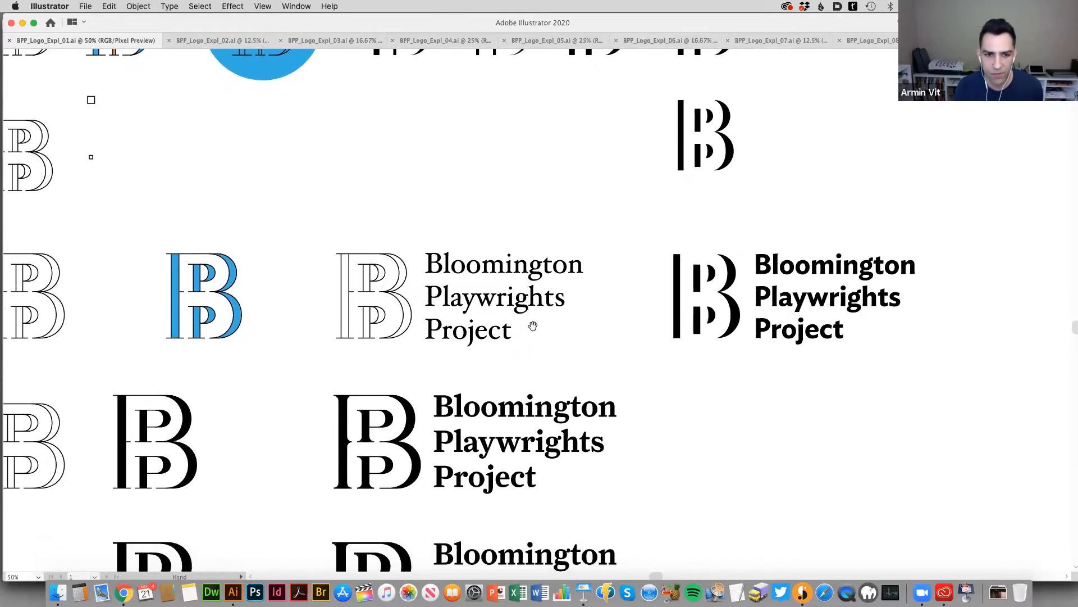
pyautogui.scroll(-3, 382, 354)
pyautogui.hscroll(1, 382, 354)
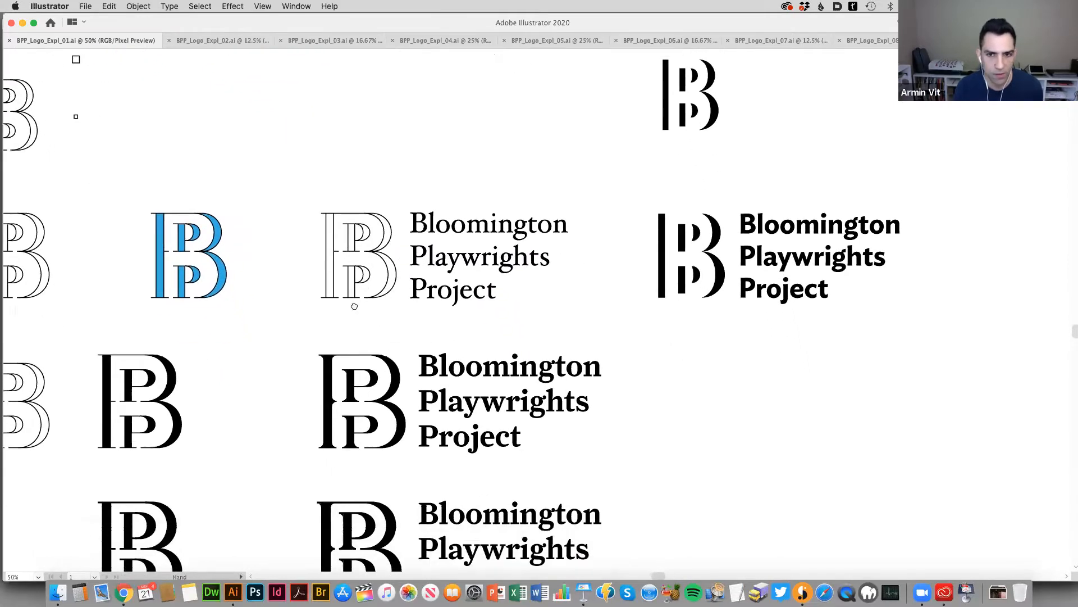
pyautogui.hscroll(2, 366, 320)
pyautogui.scroll(1, 367, 320)
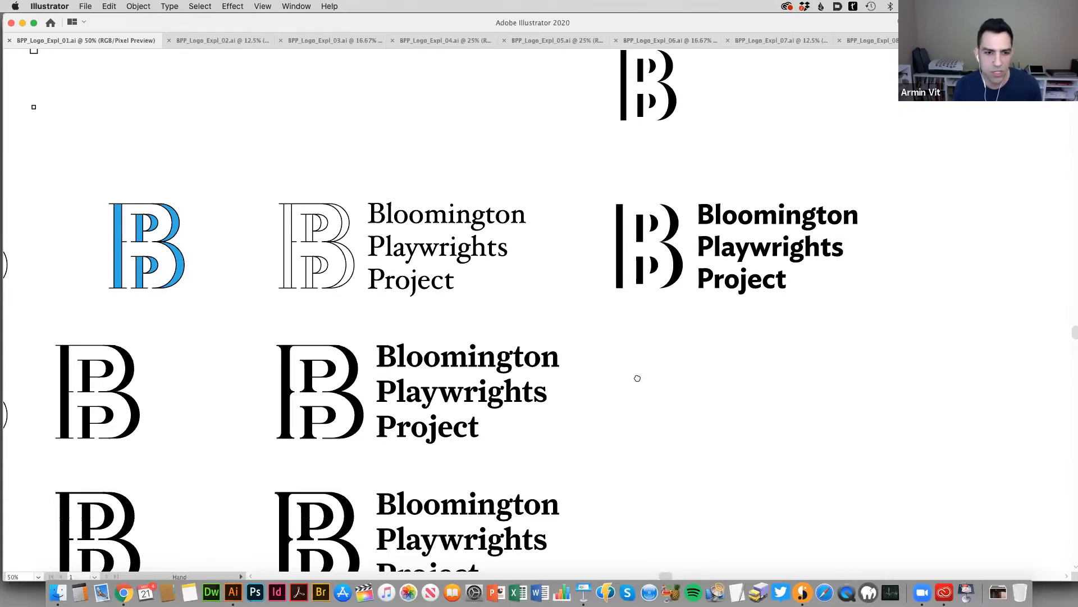
pyautogui.scroll(-2, 635, 375)
# Examine the outline monogram on the first website mockup beside the artboard at 100% zoom.
pyautogui.press('super+alt+space')
pyautogui.click(585, 379)
pyautogui.click(522, 342)
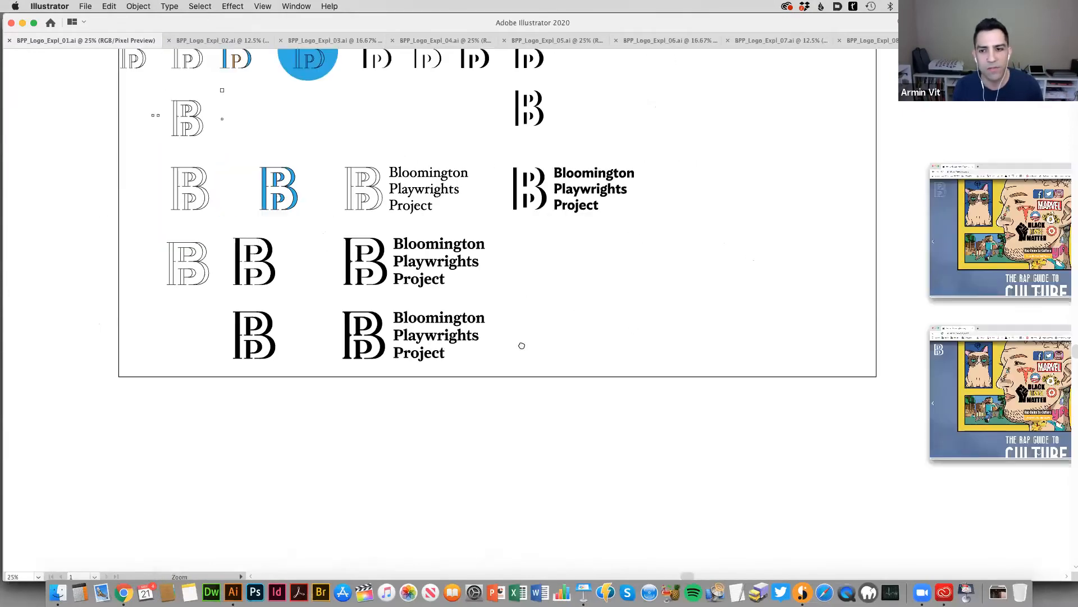
pyautogui.hscroll(4, 585, 378)
pyautogui.scroll(2, 585, 378)
pyautogui.hscroll(3, 576, 377)
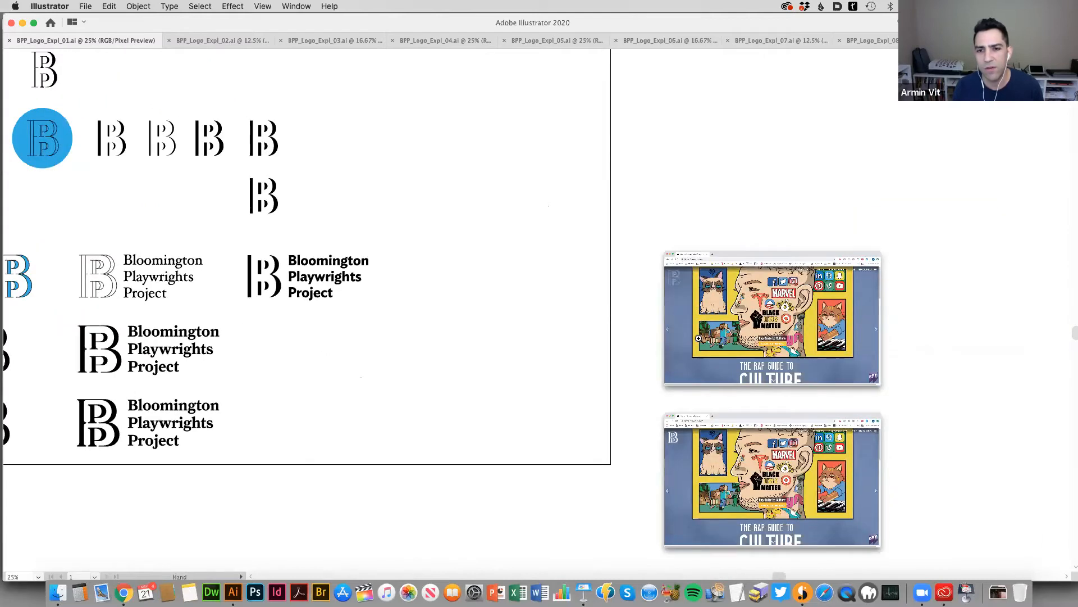
pyautogui.press('super+equal')
pyautogui.click(701, 344)
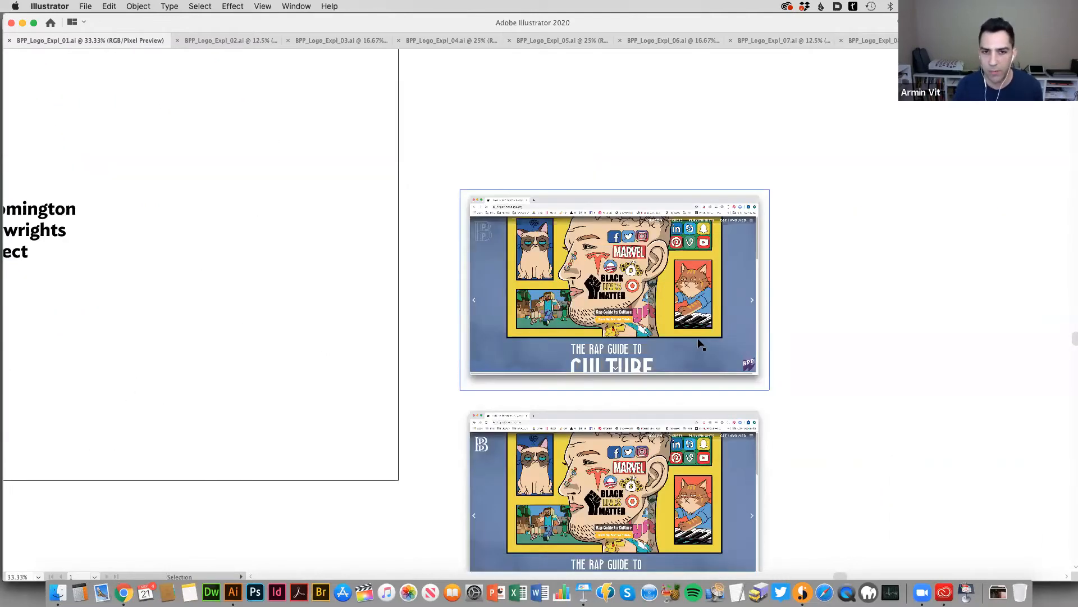
pyautogui.press('z')
pyautogui.moveTo(439, 186); pyautogui.dragTo(531, 289)
pyautogui.press('super+1')
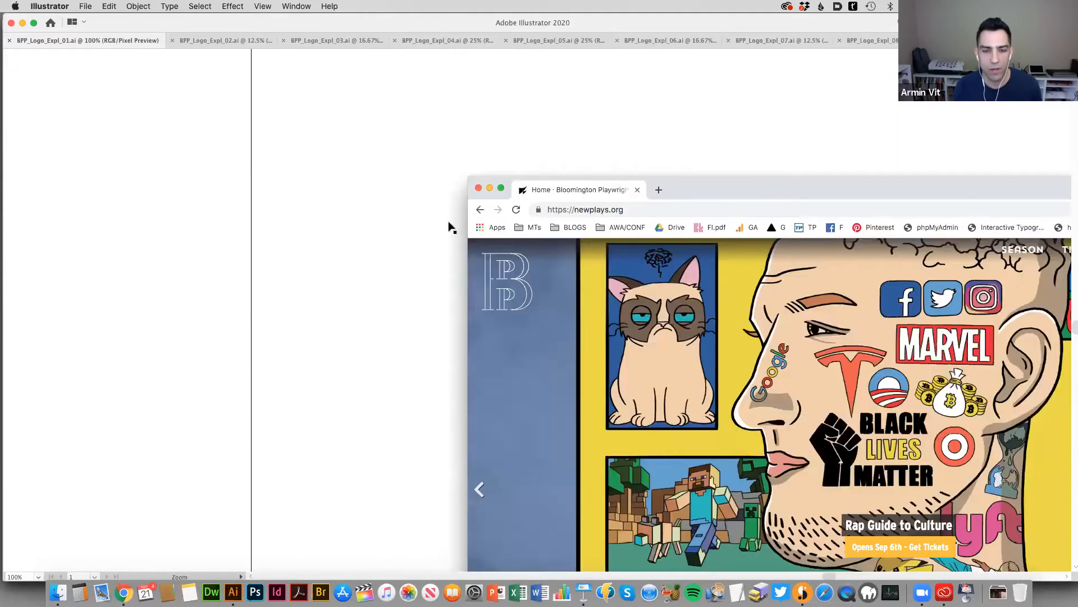
pyautogui.press('space')
pyautogui.moveTo(433, 319); pyautogui.dragTo(413, 319)
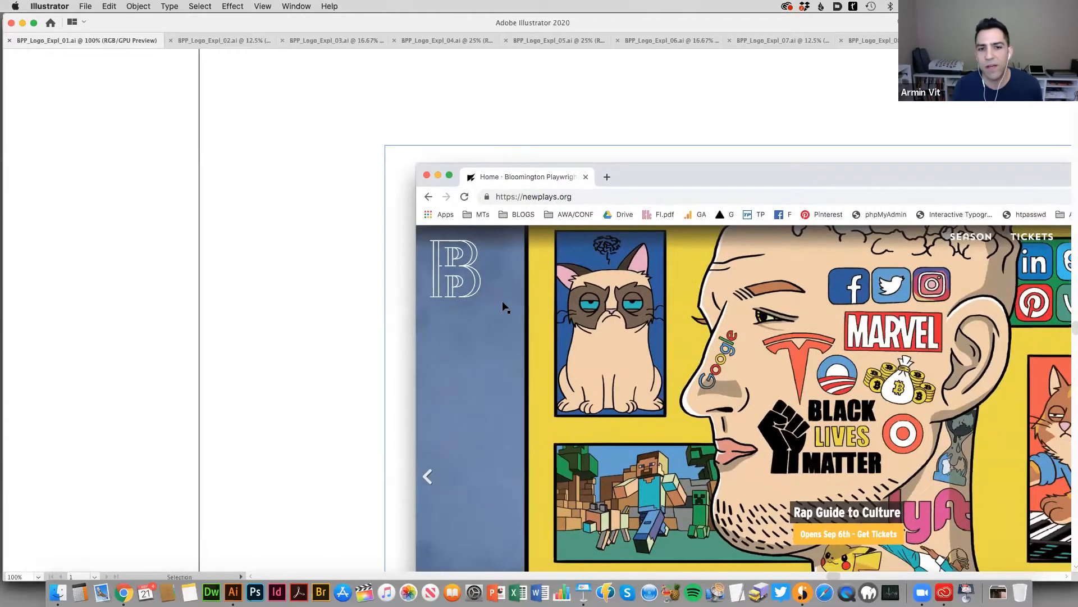
# Compare the outline monogram on the first website mockup with the solid monogram on the second at 66.67% zoom.
pyautogui.press('super+alt+space')
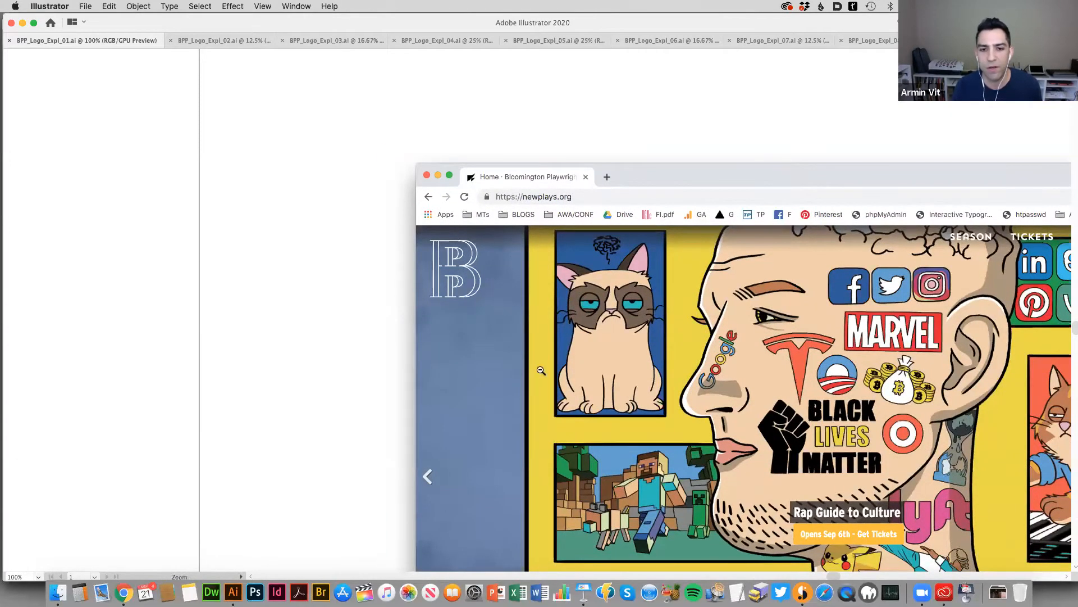
pyautogui.keyDown('alt'); pyautogui.keyDown('super'); pyautogui.click(586, 387); pyautogui.keyUp('super'); pyautogui.keyUp('alt')
pyautogui.scroll(-3, 474, 176)
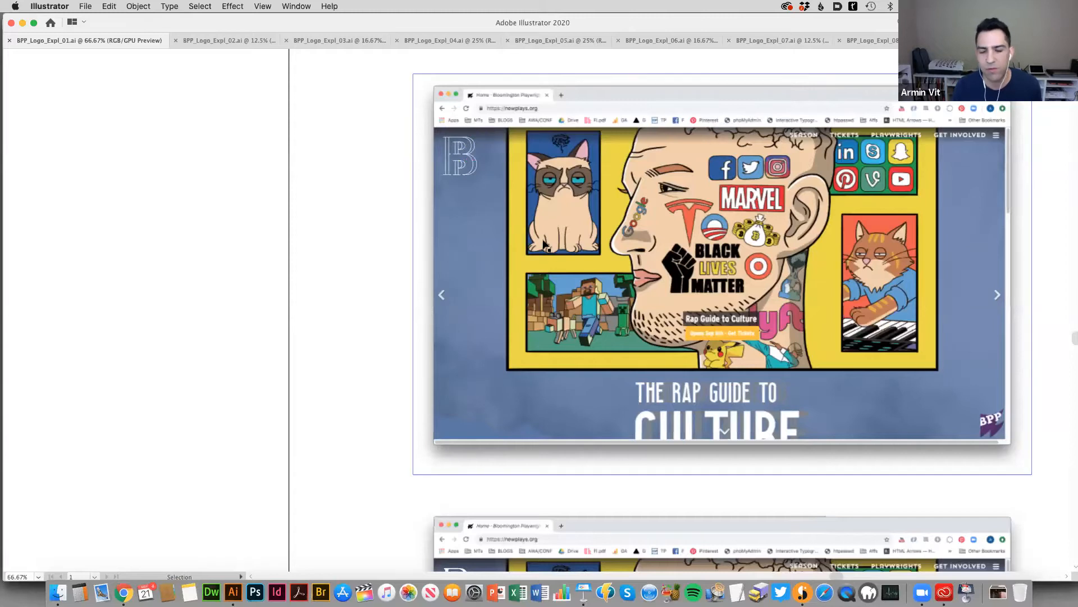
pyautogui.moveTo(541, 234); pyautogui.dragTo(538, 229)
pyautogui.scroll(-2, 539, 253)
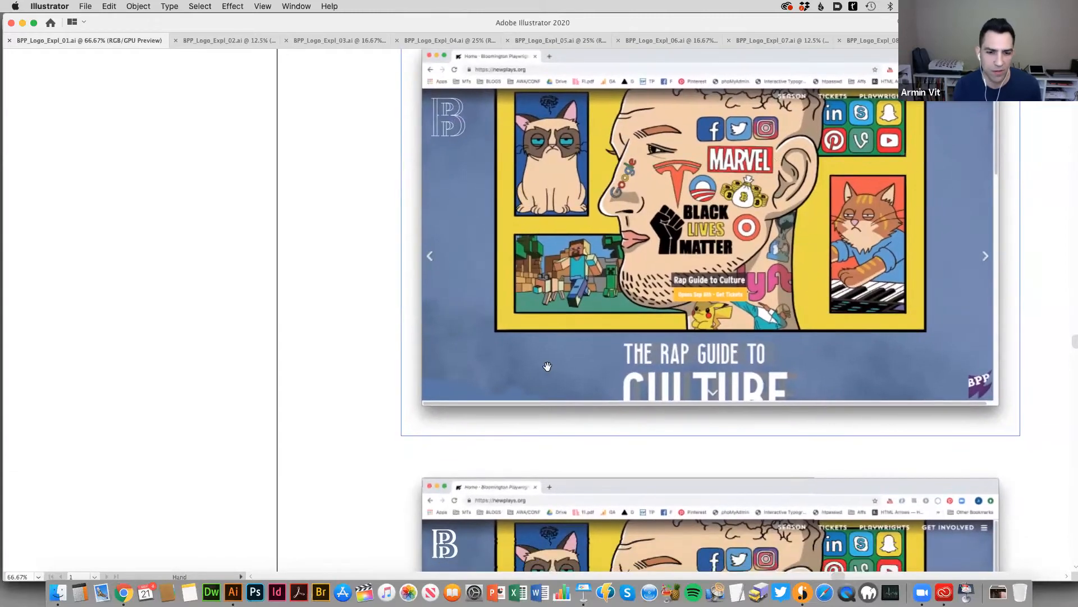
pyautogui.scroll(-8, 548, 233)
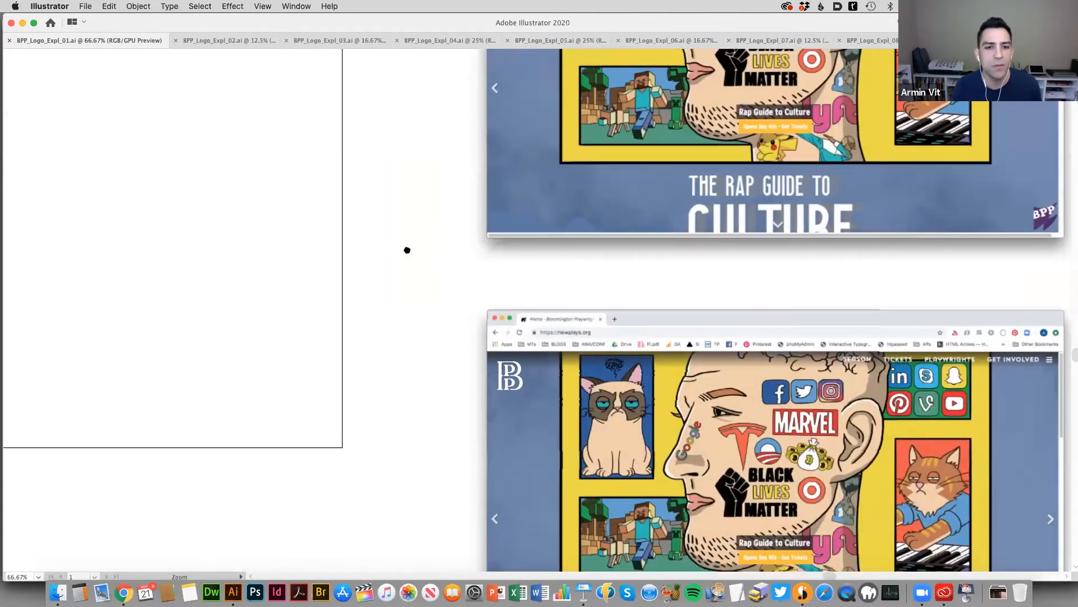
# Return to a 25% overview of the whole artboard with all the monogram and lockup explorations.
pyautogui.press('z')
pyautogui.keyDown('alt'); pyautogui.click(417, 286); pyautogui.keyUp('alt')
pyautogui.keyDown('alt'); pyautogui.click(383, 243); pyautogui.keyUp('alt')
pyautogui.keyDown('alt'); pyautogui.click(390, 275); pyautogui.keyUp('alt')
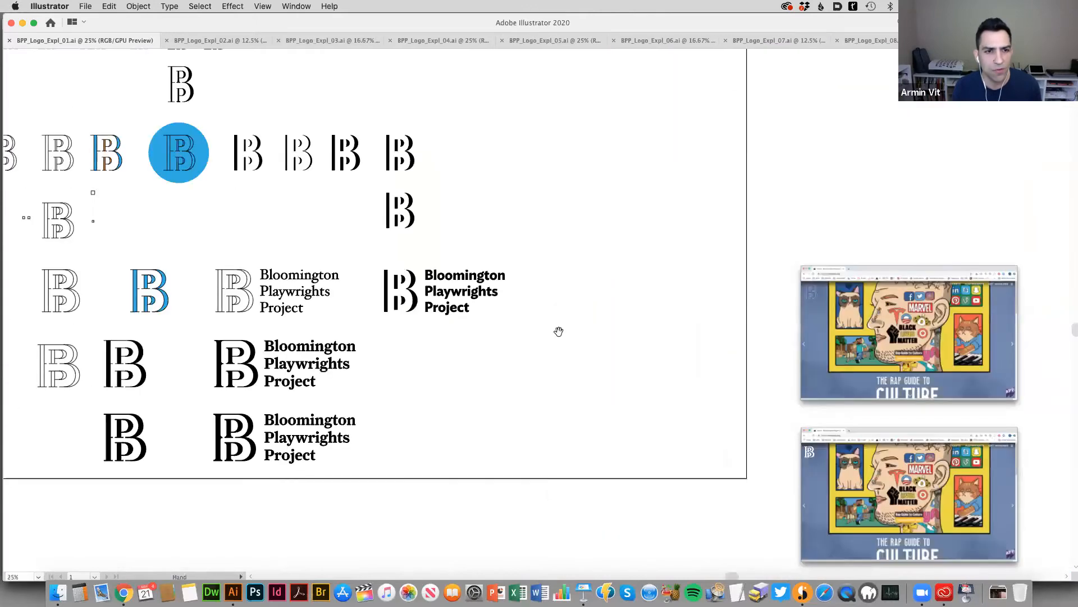
pyautogui.moveTo(558, 330); pyautogui.dragTo(612, 348)
pyautogui.hscroll(-4, 464, 304)
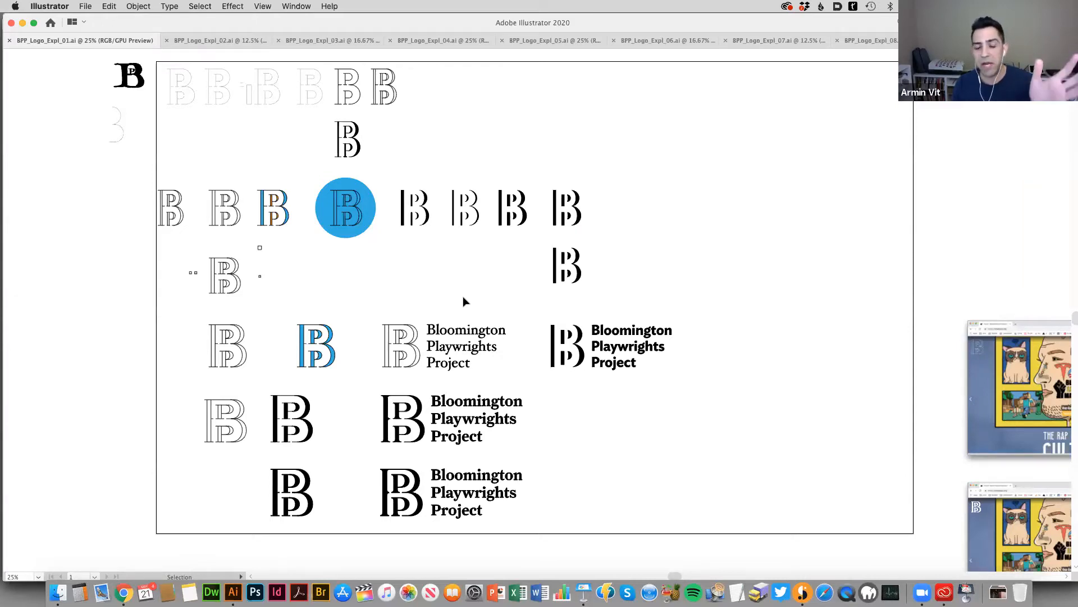
# Switch to BPP_Logo_Expl_02.ai and examine the bpp marks built from solid circles and thin stems at 25% zoom.
pyautogui.click(222, 41)
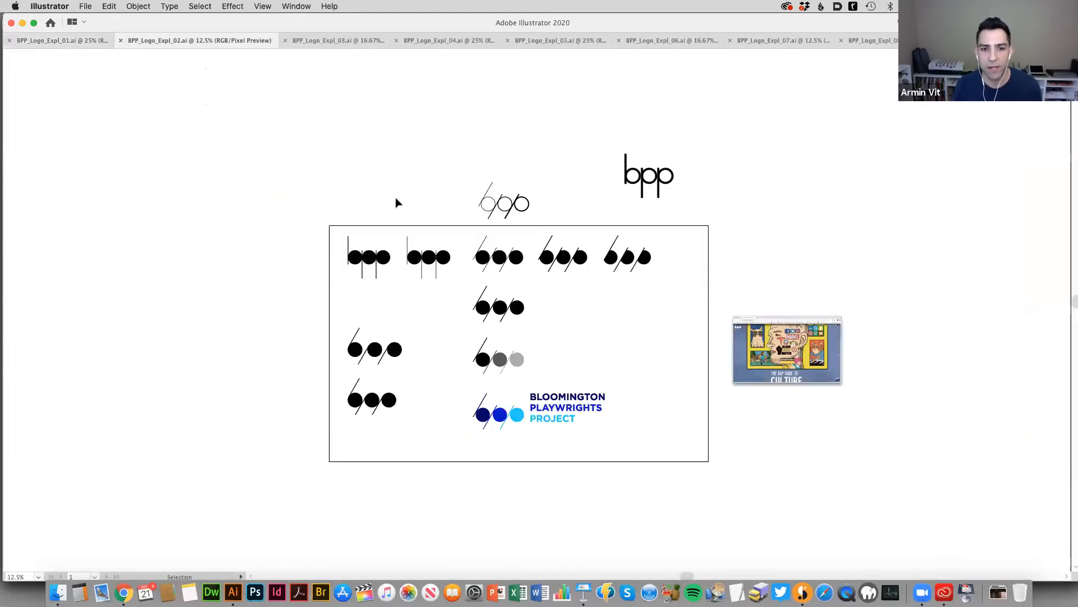
pyautogui.press('super+equal')
pyautogui.hscroll(5, 269, 163)
pyautogui.scroll(-2, 270, 163)
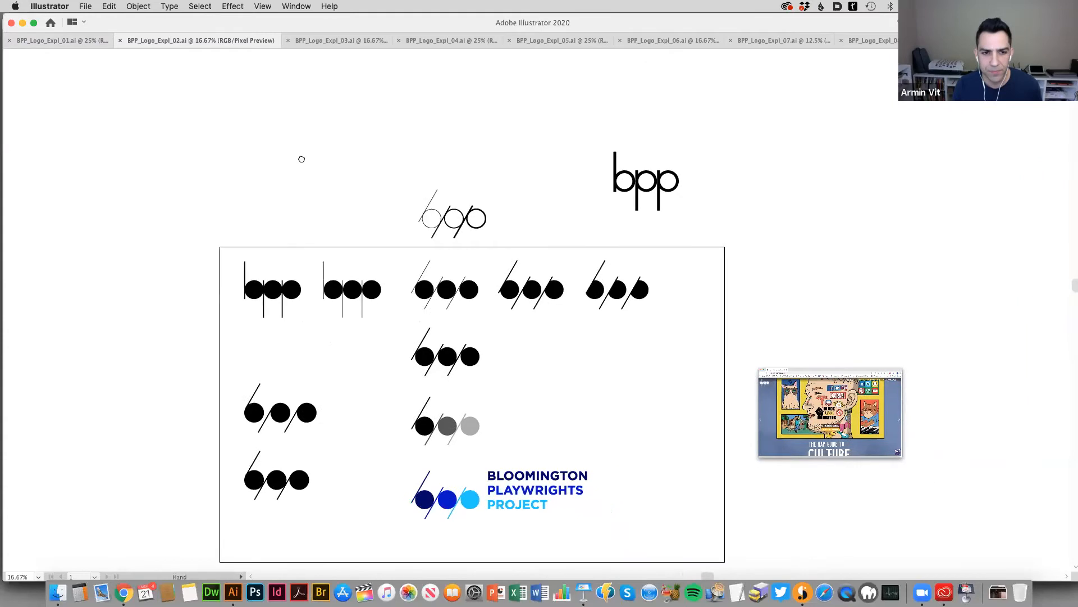
pyautogui.hscroll(3, 301, 159)
pyautogui.scroll(-2, 302, 159)
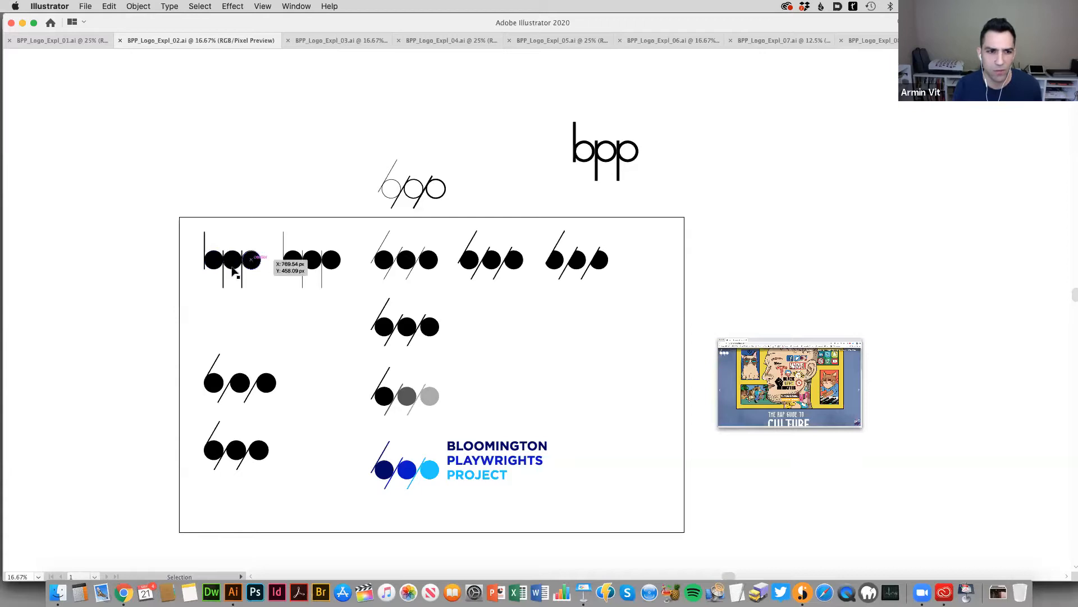
pyautogui.keyDown('super'); pyautogui.click(260, 272); pyautogui.keyUp('super')
pyautogui.moveTo(585, 364); pyautogui.dragTo(291, 270)
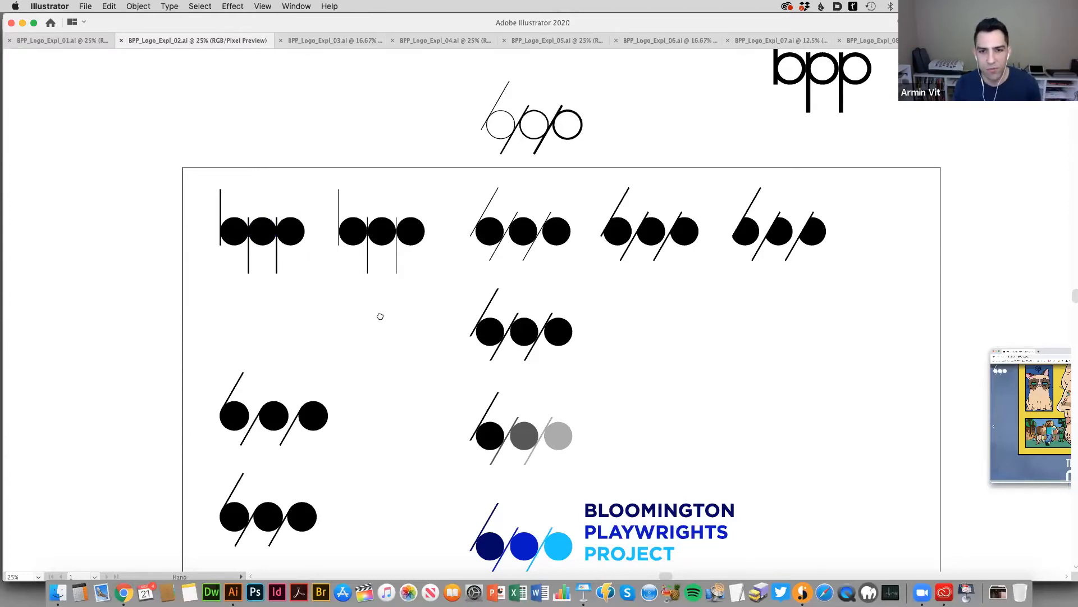
# Review the slanted-stem circle variations from the top row down to the blue Bloomington Playwrights Project lockup.
pyautogui.hscroll(2, 375, 270)
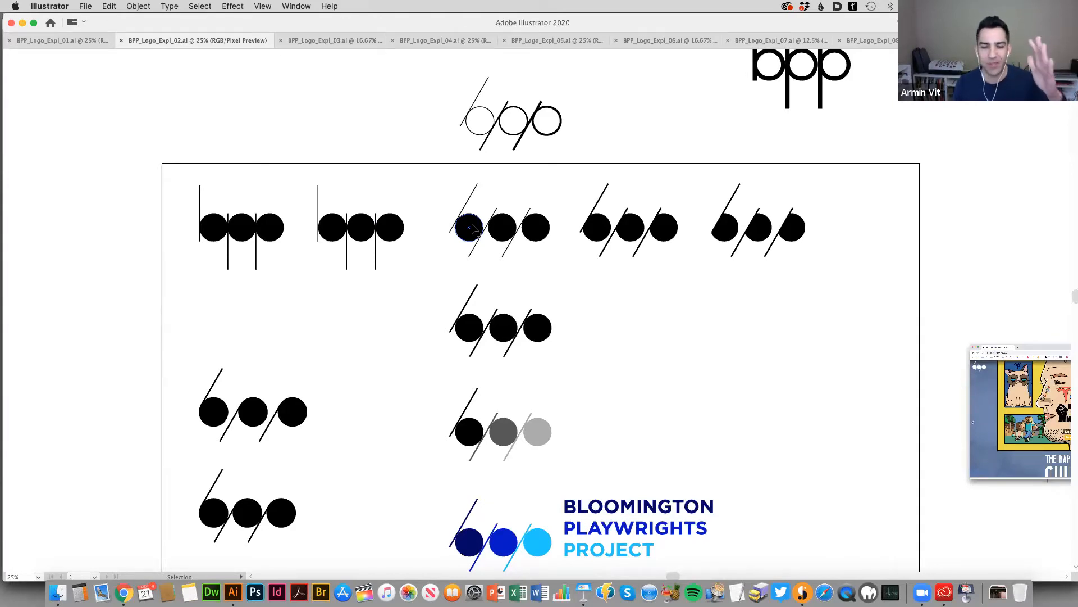
pyautogui.scroll(-2, 567, 253)
pyautogui.hscroll(2, 567, 253)
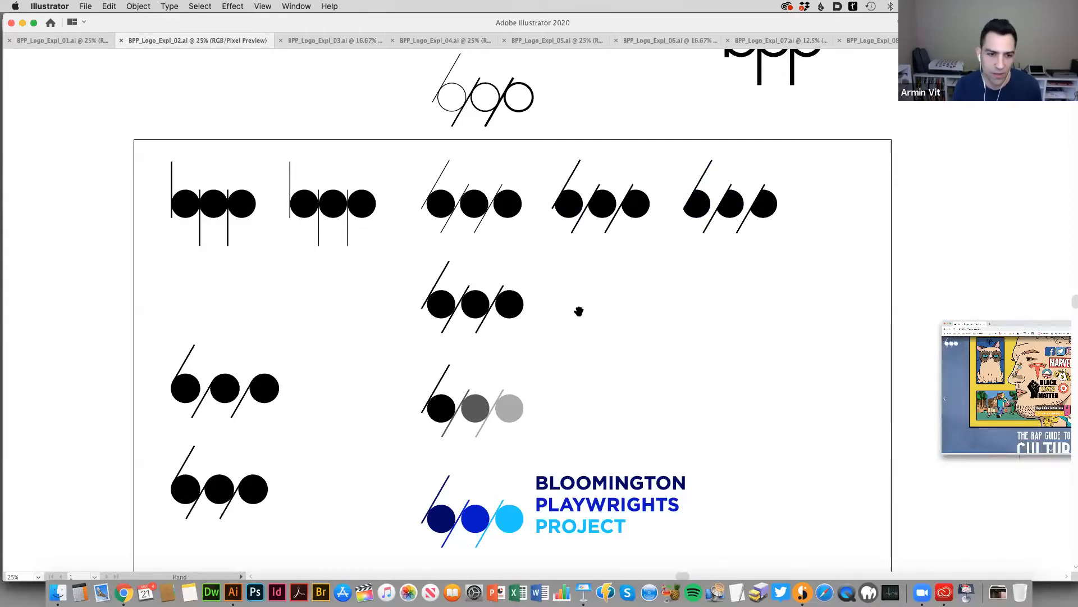
pyautogui.scroll(-2, 580, 267)
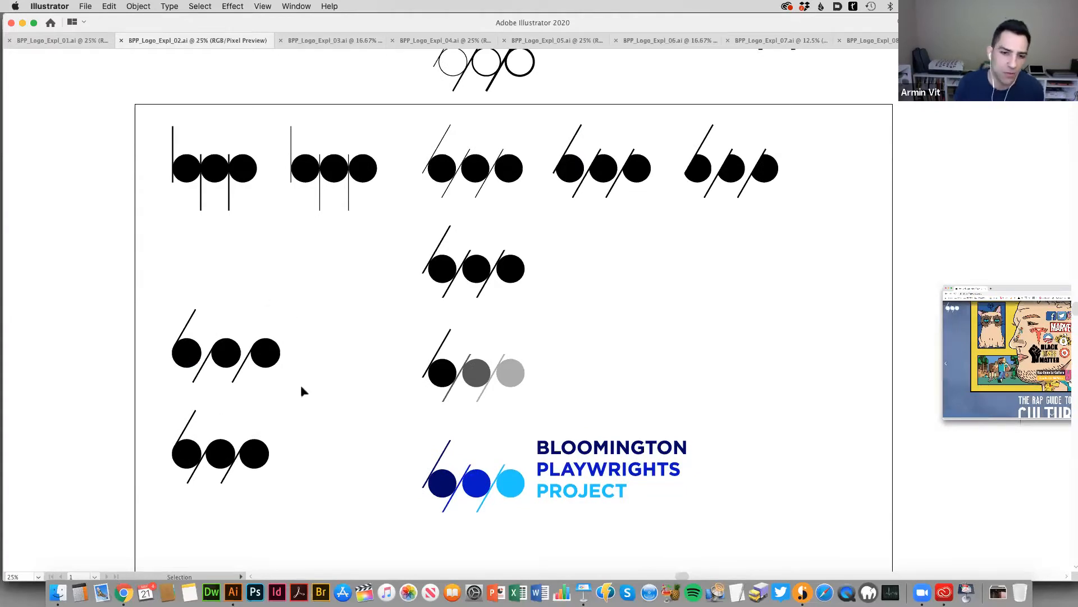
pyautogui.scroll(-4, 306, 405)
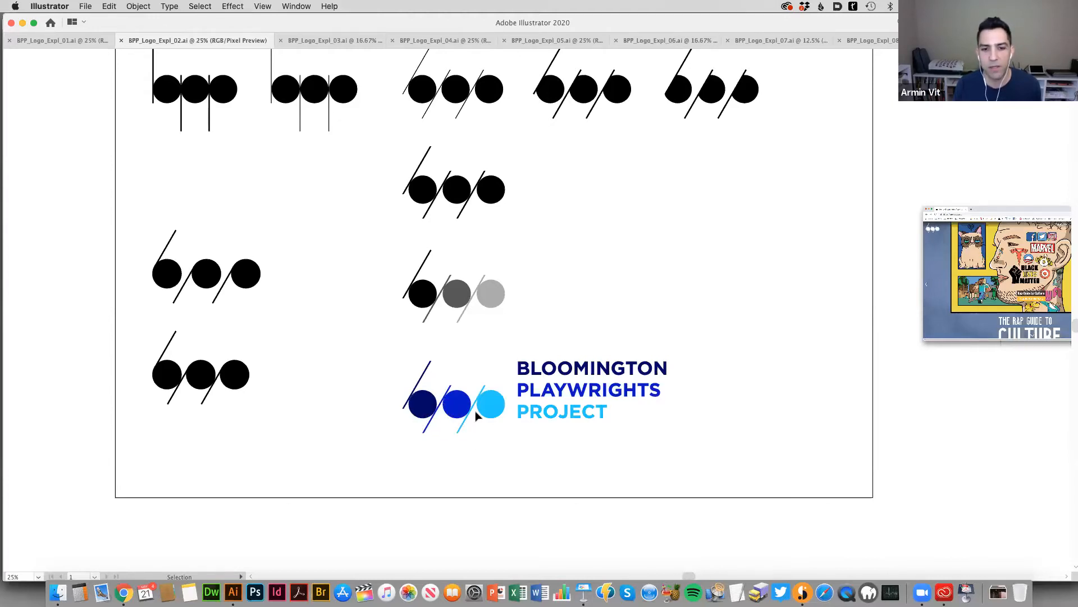
# Examine the white circle-and-stem logo on the website mockup beside the artboard at 100% zoom.
pyautogui.moveTo(470, 369); pyautogui.dragTo(322, 377)
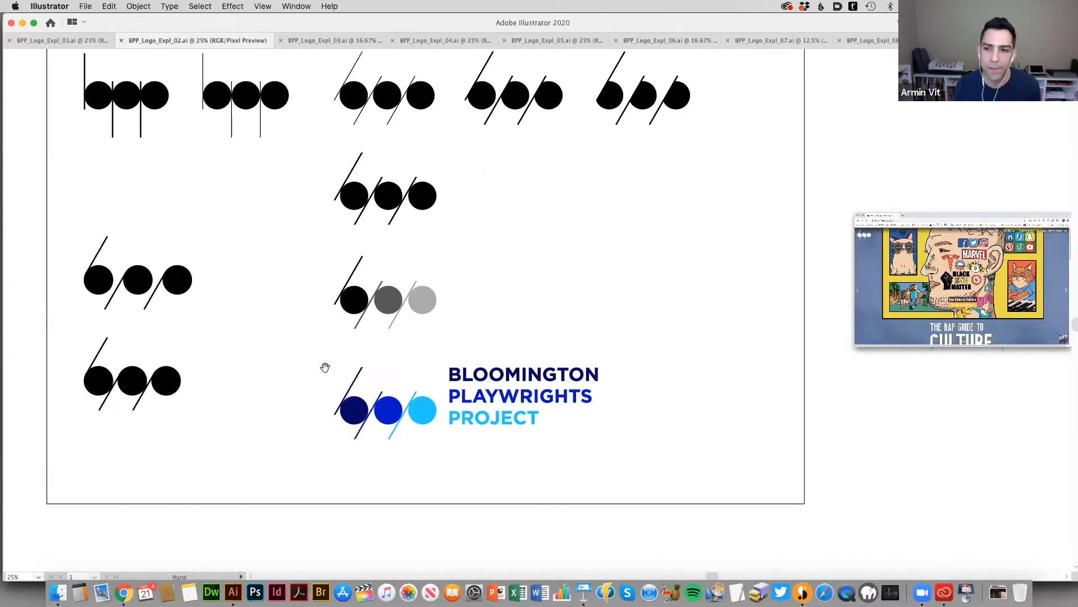
pyautogui.moveTo(441, 358); pyautogui.dragTo(337, 364)
pyautogui.click(691, 270)
pyautogui.click(544, 330)
pyautogui.click(544, 331)
pyautogui.click(499, 319)
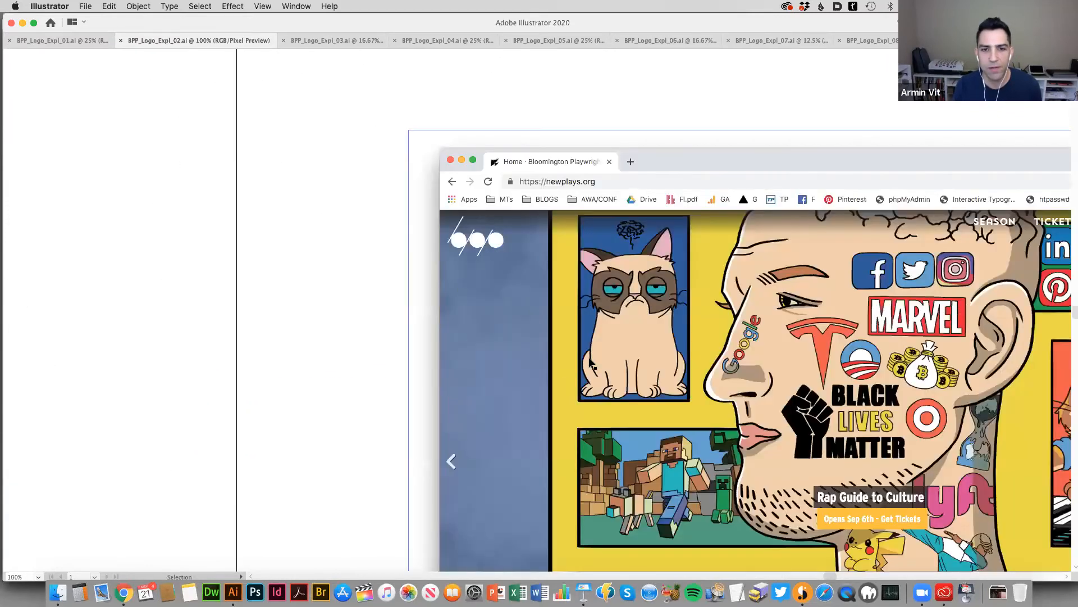
# Return to a 16.67% overview of the whole circle-mark artboard and its website mockup.
pyautogui.press('super+minus')
pyautogui.press('super+minus')
pyautogui.press('super+minus')
pyautogui.press('super+minus')
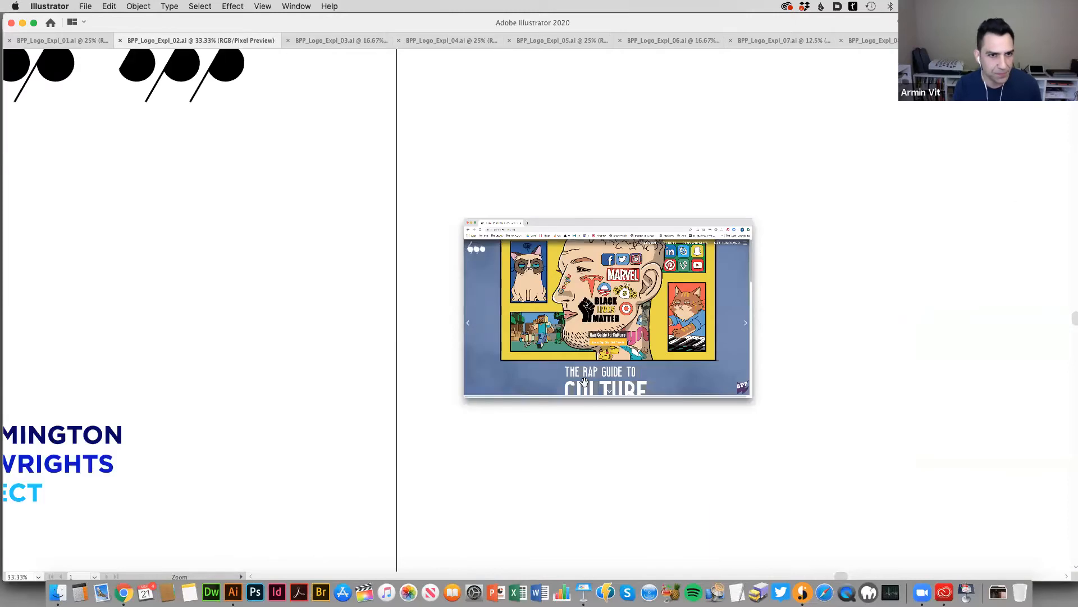
pyautogui.hscroll(-5, 452, 338)
pyautogui.press('super+minus')
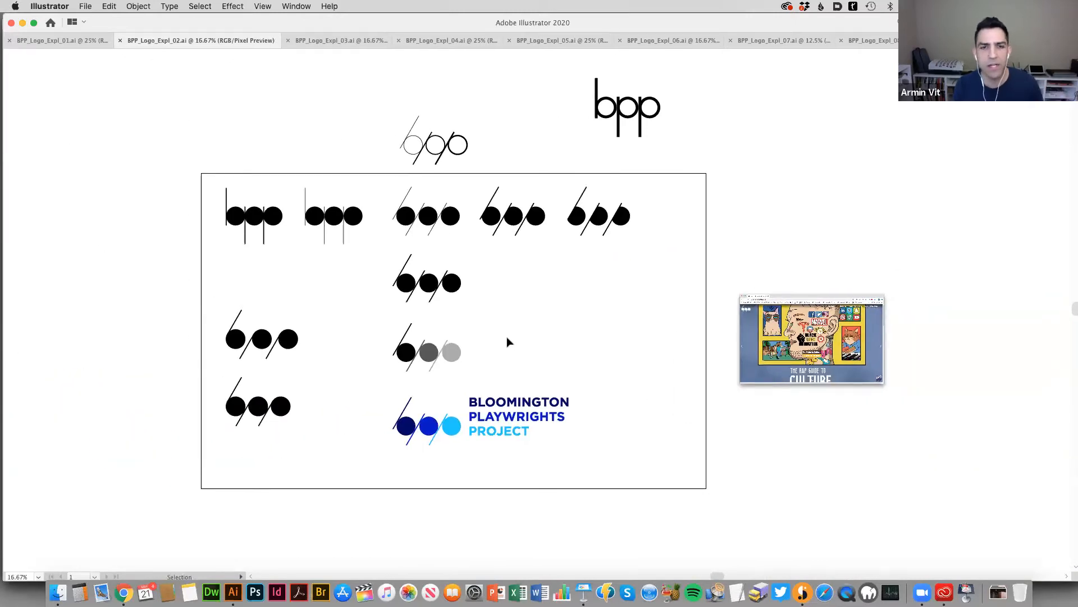
# Switch to BPP_Logo_Expl_03.ai and examine the slab-serif bpp wordmarks with striped, boxed and circular treatments at 25% zoom.
pyautogui.click(319, 42)
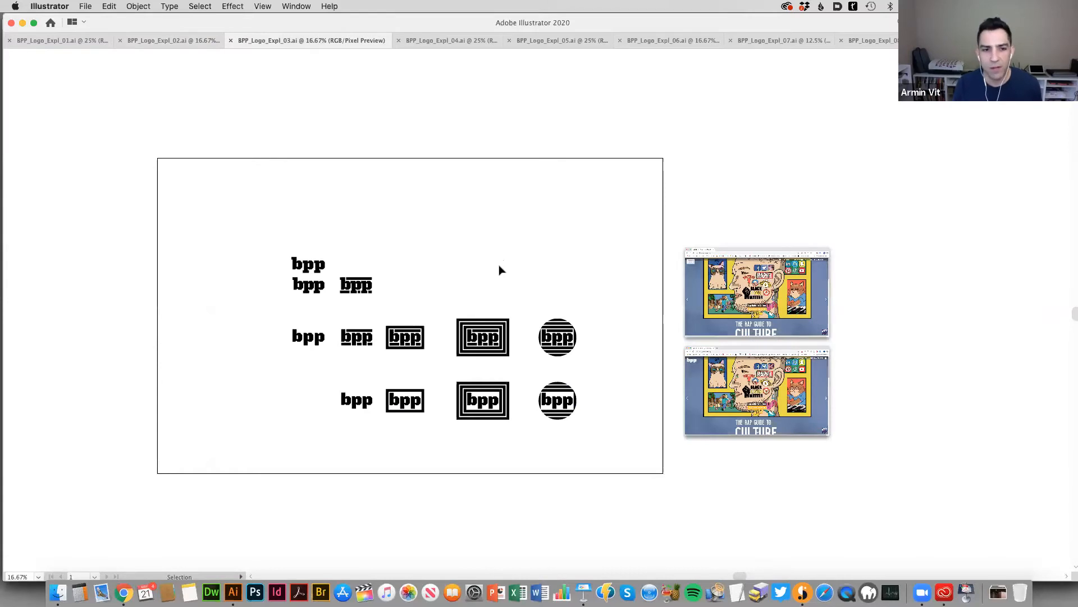
pyautogui.press('z')
pyautogui.click(455, 292)
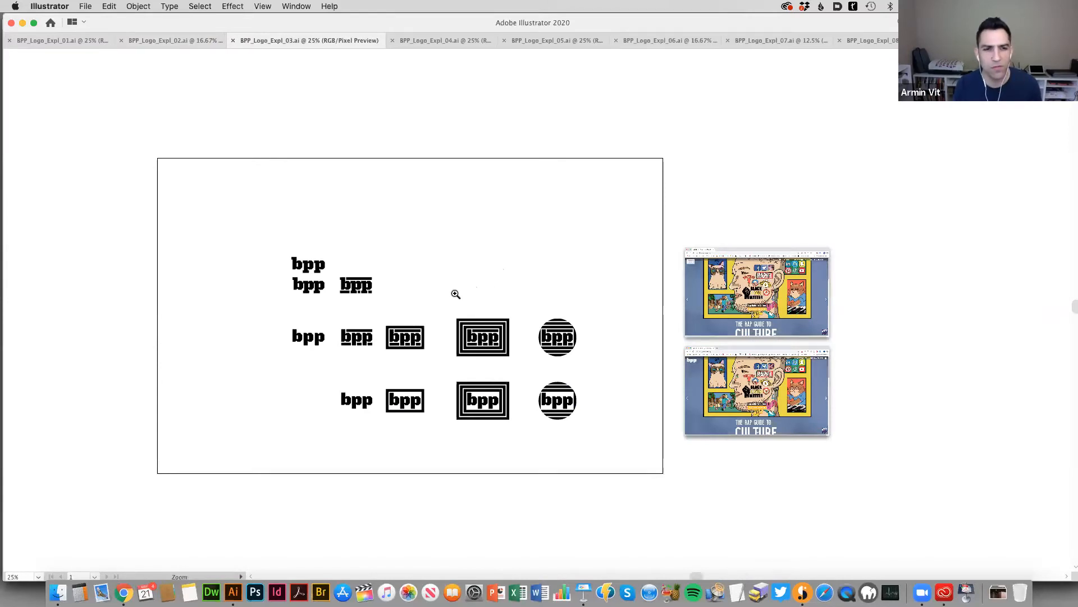
pyautogui.press('space')
pyautogui.moveTo(504, 306); pyautogui.dragTo(465, 247)
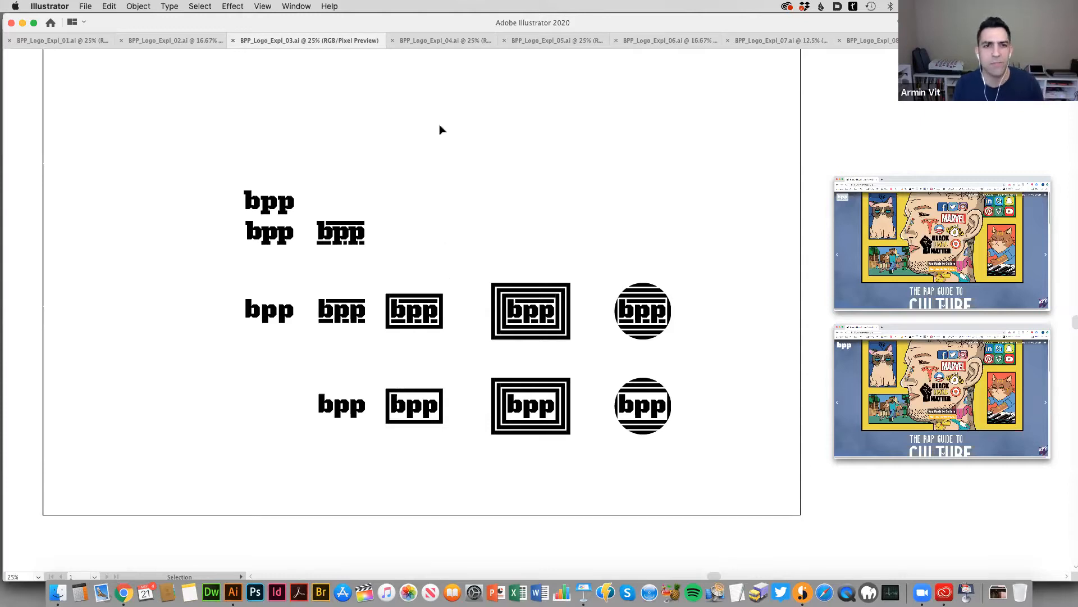
# Switch to BPP_Logo_Expl_04.ai and survey its dotted, stencil, stacked and staggered bpp explorations at 33.33% zoom.
pyautogui.click(438, 42)
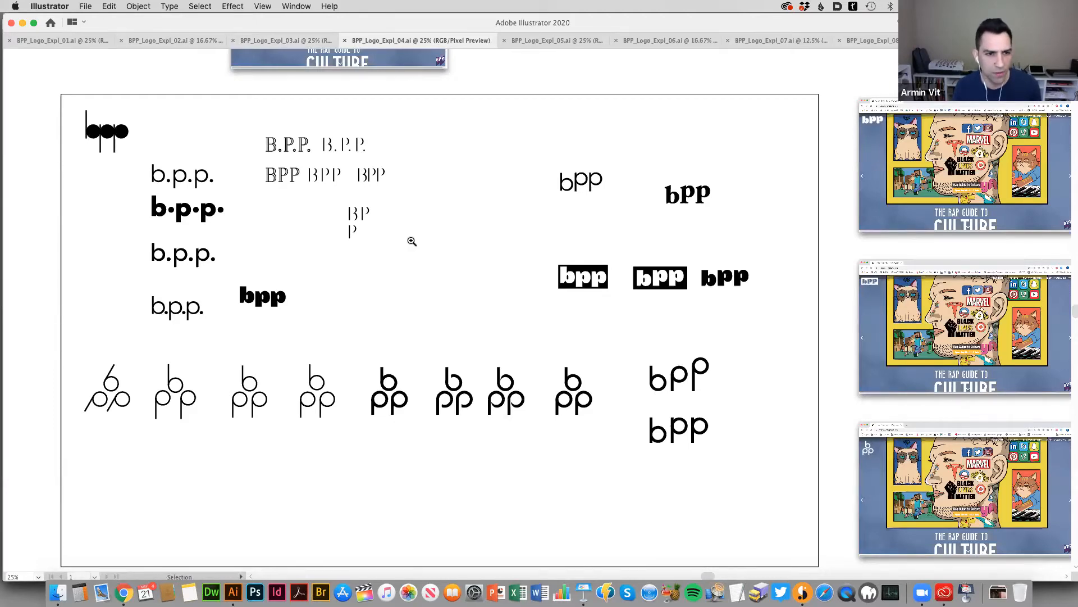
pyautogui.press('super+equal')
pyautogui.moveTo(428, 303); pyautogui.dragTo(457, 275)
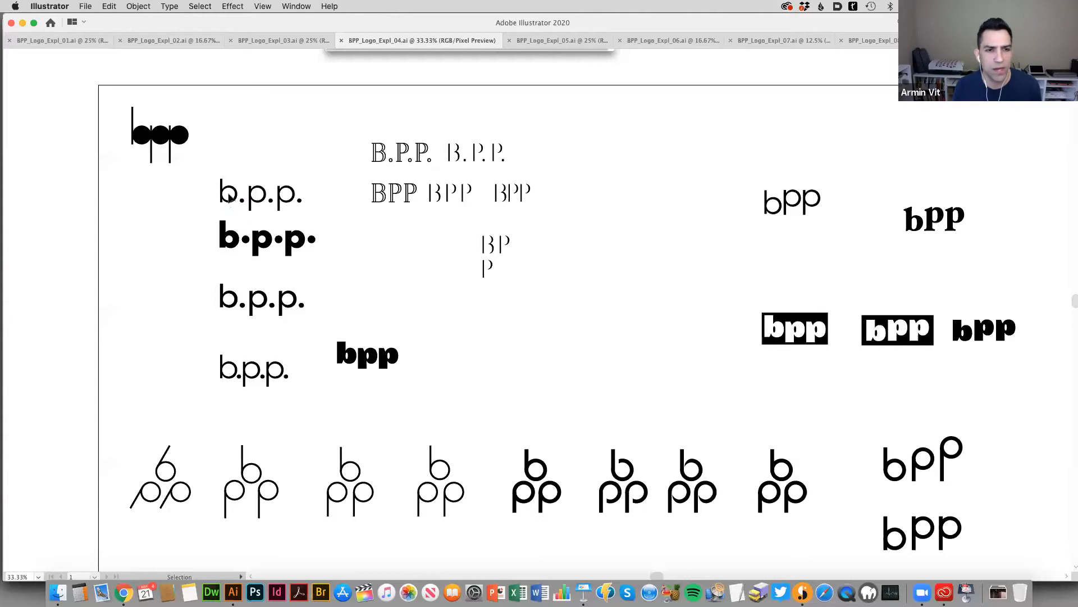
pyautogui.press('space')
pyautogui.moveTo(346, 249); pyautogui.dragTo(340, 209)
pyautogui.moveTo(357, 246); pyautogui.dragTo(369, 219)
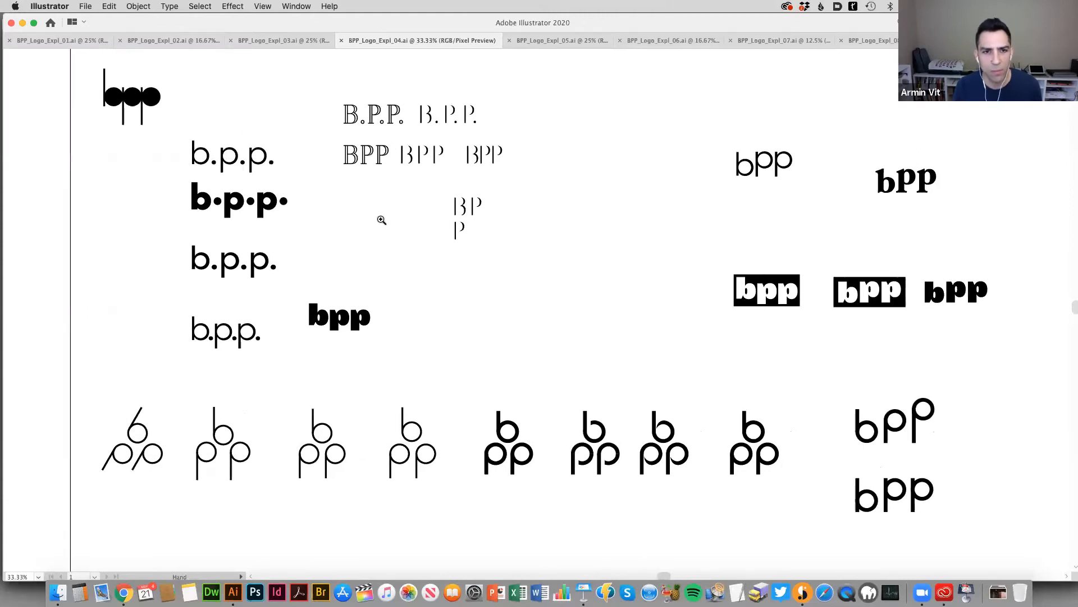
# Examine the outline and stencil BPP initials beside the dotted b.p.p. wordmarks at 50% zoom.
pyautogui.keyDown('super'); pyautogui.click(381, 221); pyautogui.keyUp('super')
pyautogui.moveTo(534, 318); pyautogui.dragTo(368, 312)
pyautogui.moveTo(398, 251); pyautogui.dragTo(395, 250)
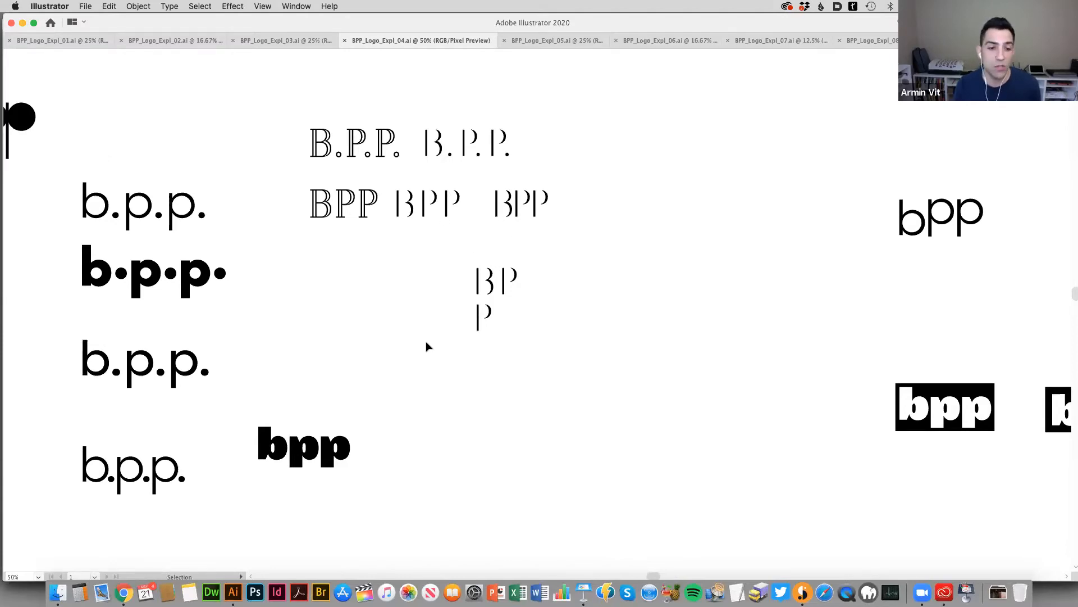
# Compare the triangular stacked b-over-pp monograms along the artboard's lower row, from thin slanted to heavy stencil-cut versions.
pyautogui.moveTo(431, 356); pyautogui.dragTo(536, 277)
pyautogui.scroll(-3, 536, 277)
pyautogui.hscroll(-3, 536, 277)
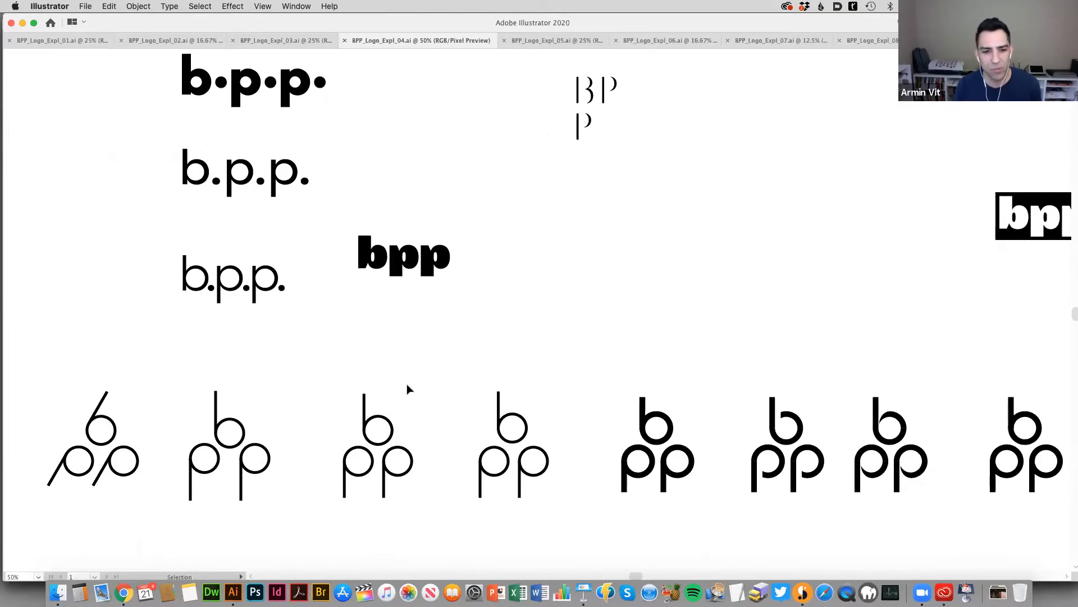
pyautogui.moveTo(578, 438); pyautogui.dragTo(446, 432)
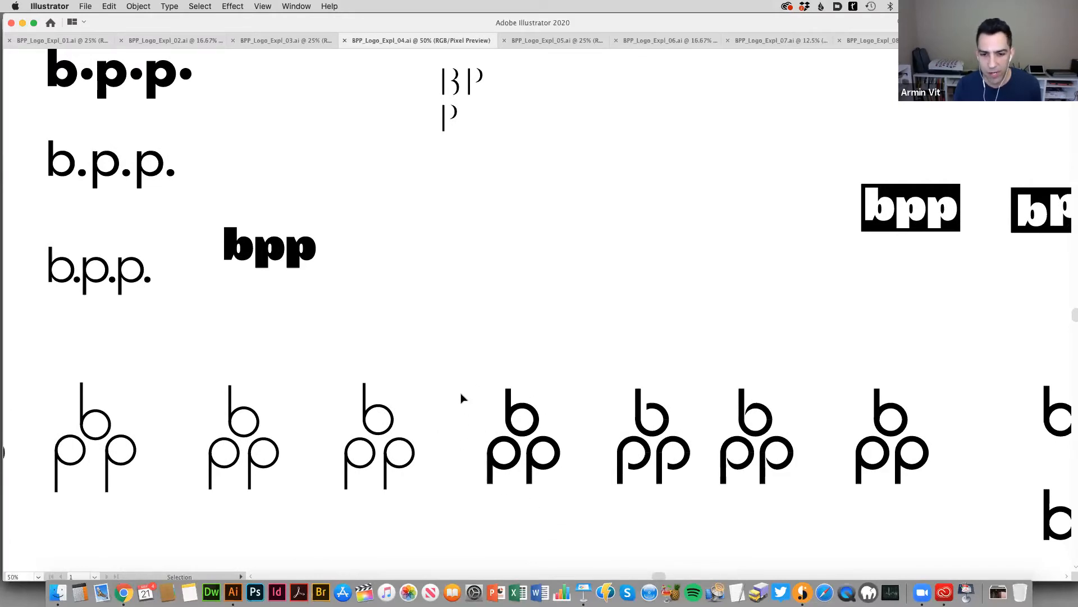
pyautogui.hscroll(5, 572, 446)
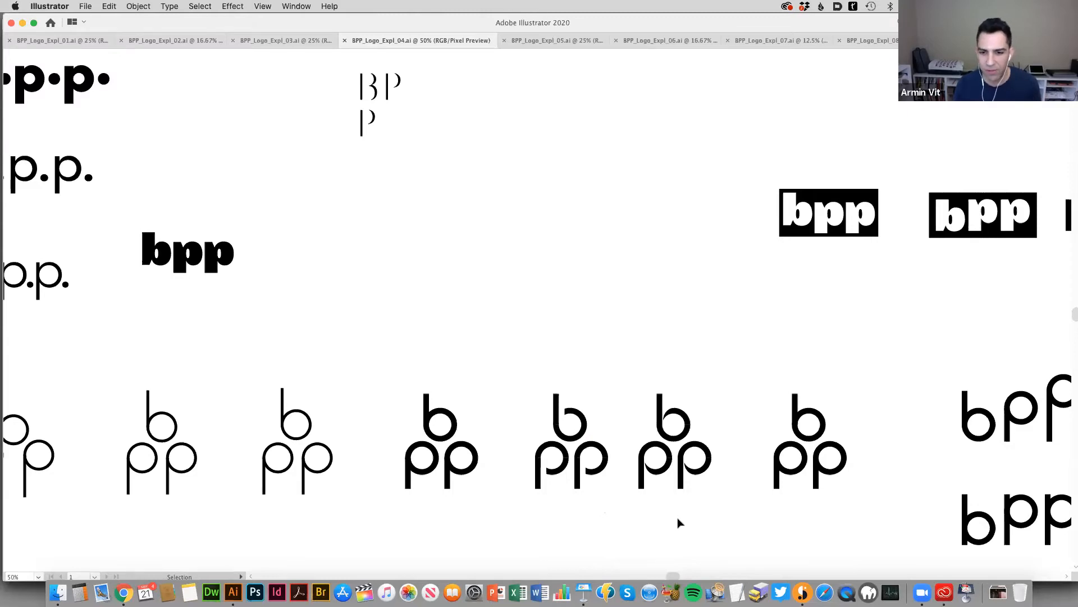
pyautogui.hscroll(3, 678, 522)
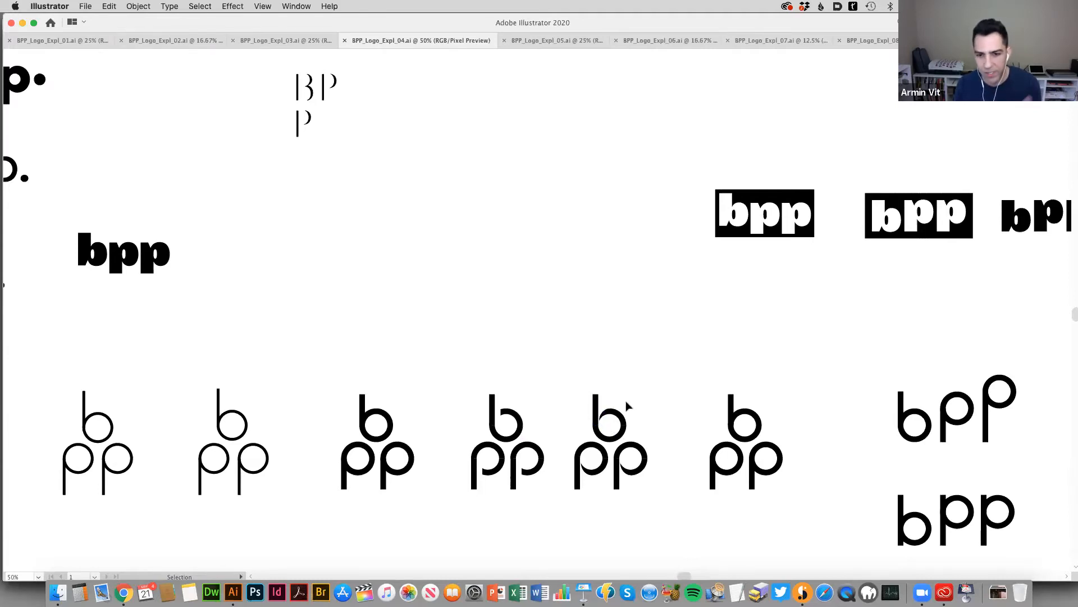
pyautogui.moveTo(627, 405); pyautogui.dragTo(568, 404)
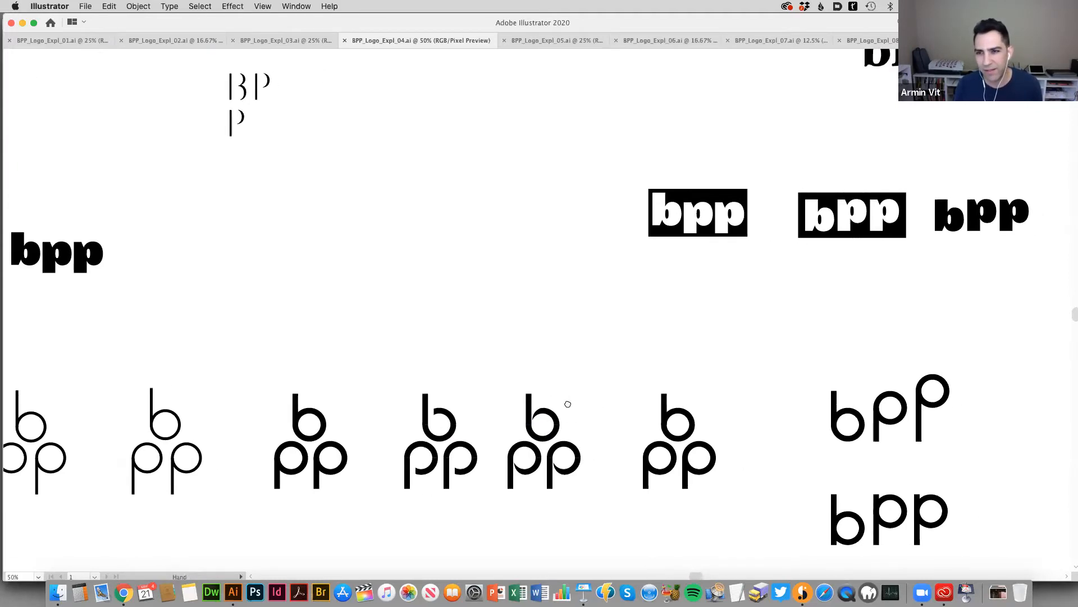
pyautogui.hscroll(10, 568, 405)
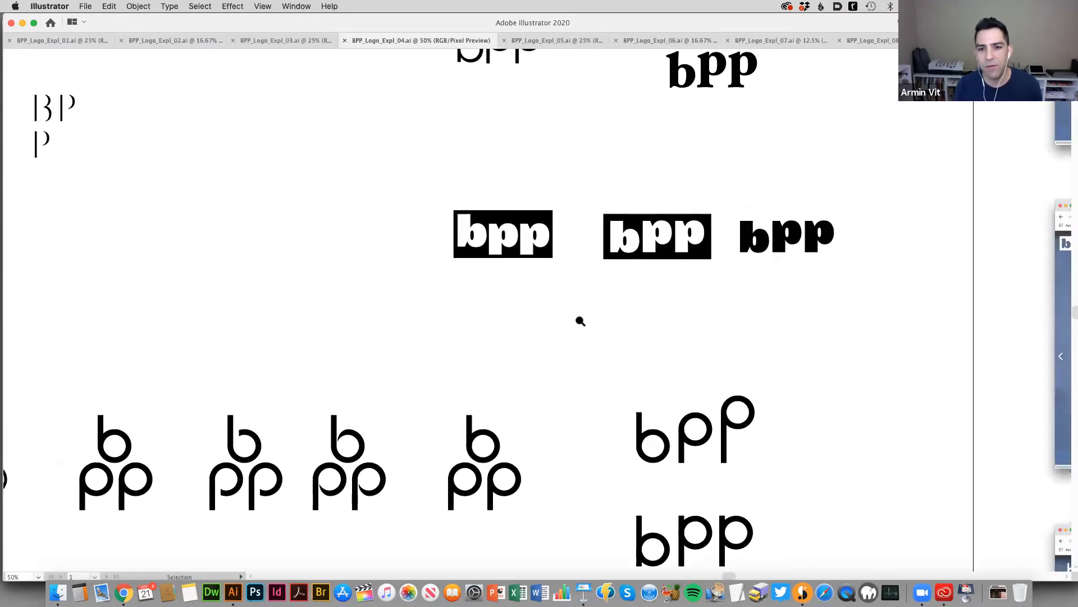
# Examine the staggered and boxed bpp wordmarks on the artboard's right side at 33.33% zoom.
pyautogui.press('super+minus')
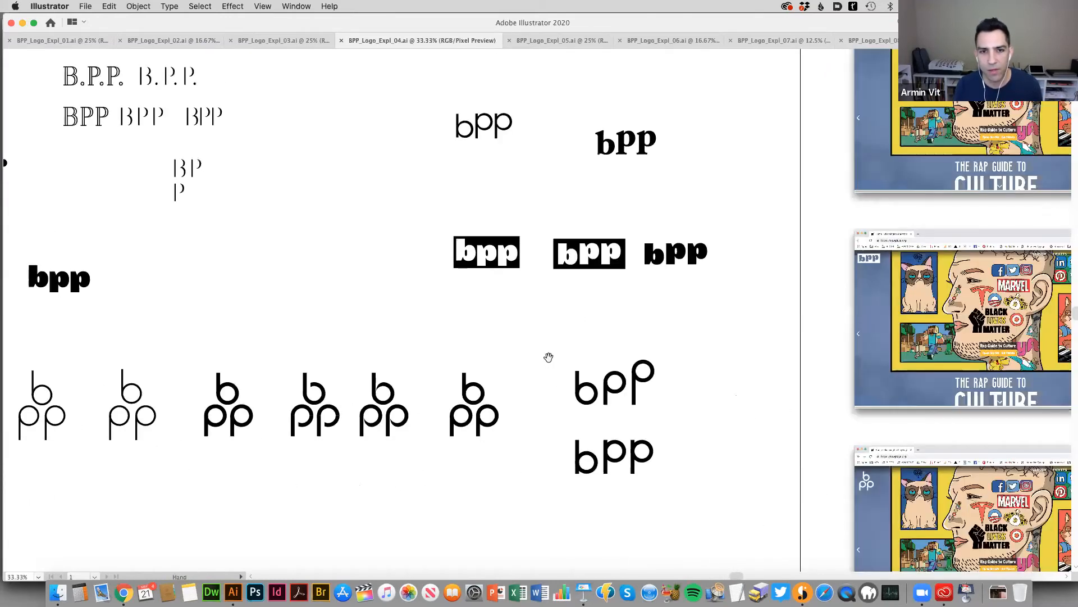
pyautogui.scroll(3, 457, 197)
pyautogui.hscroll(2, 457, 198)
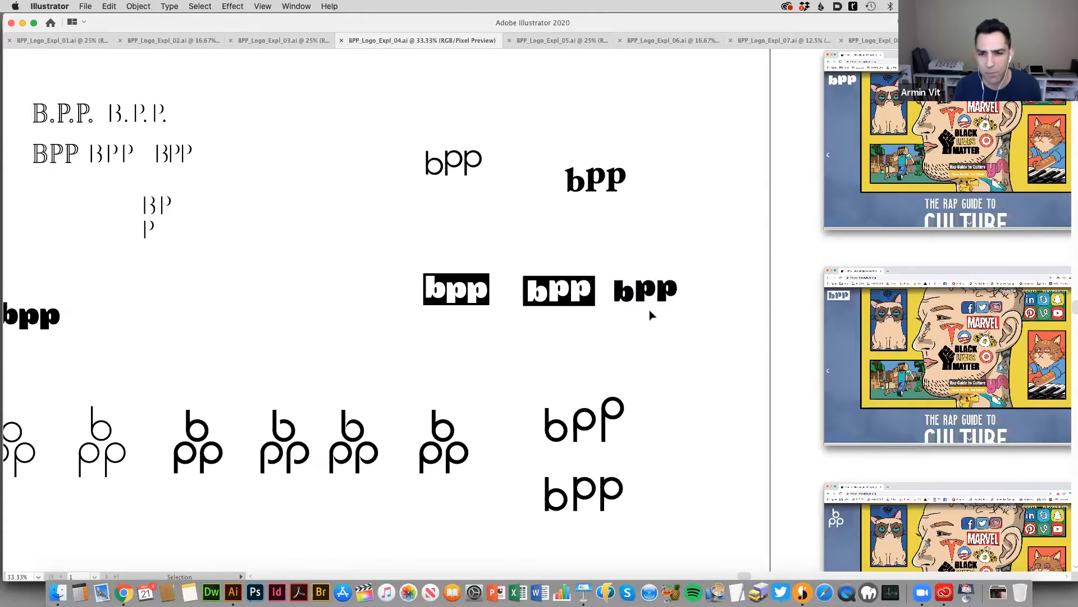
pyautogui.moveTo(656, 333); pyautogui.dragTo(638, 269)
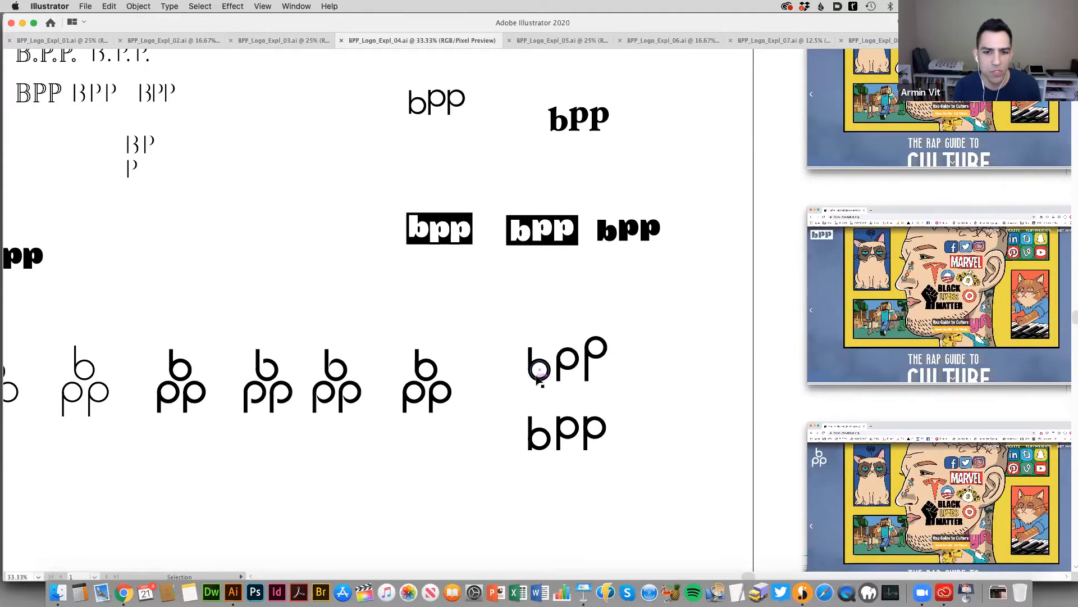
# Compare the staggered bpp wordmarks with their placement on the website mockups beside the artboard.
pyautogui.press('space')
pyautogui.hscroll(10, 494, 407)
pyautogui.scroll(4, 495, 408)
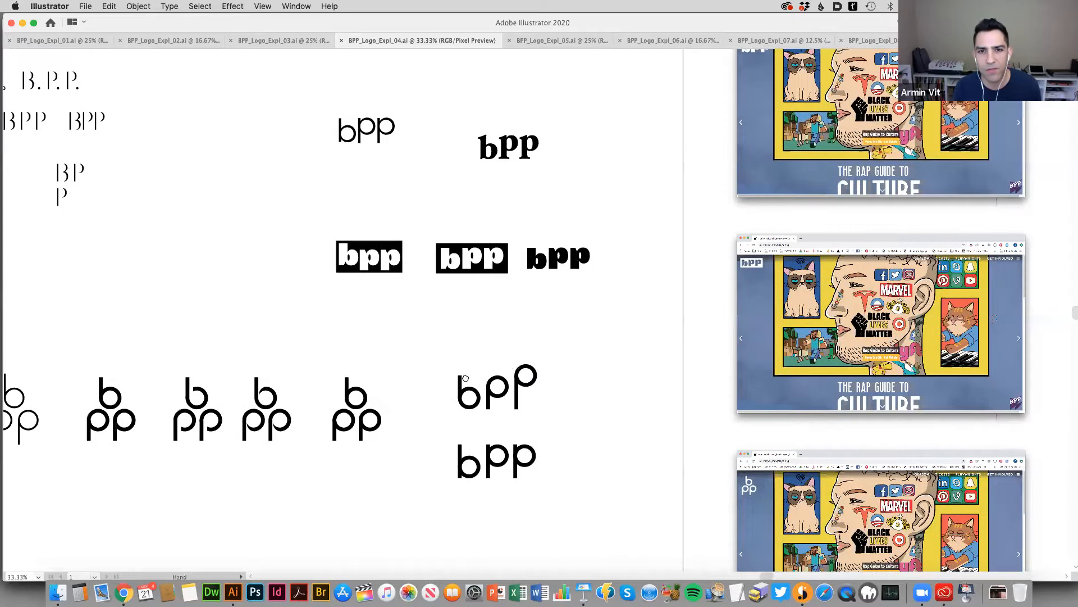
pyautogui.scroll(-4, 482, 399)
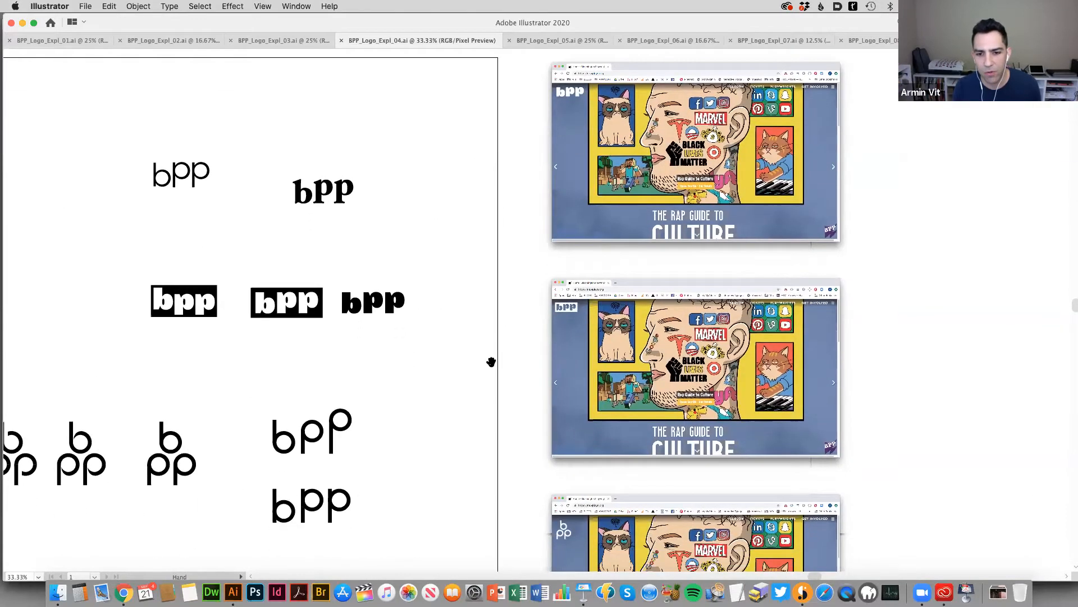
# Return to a 25% overview of the whole BPP_Logo_Expl_04.ai artboard with its website mockups.
pyautogui.hscroll(-2, 472, 272)
pyautogui.hscroll(-3, 467, 294)
pyautogui.press('super+minus')
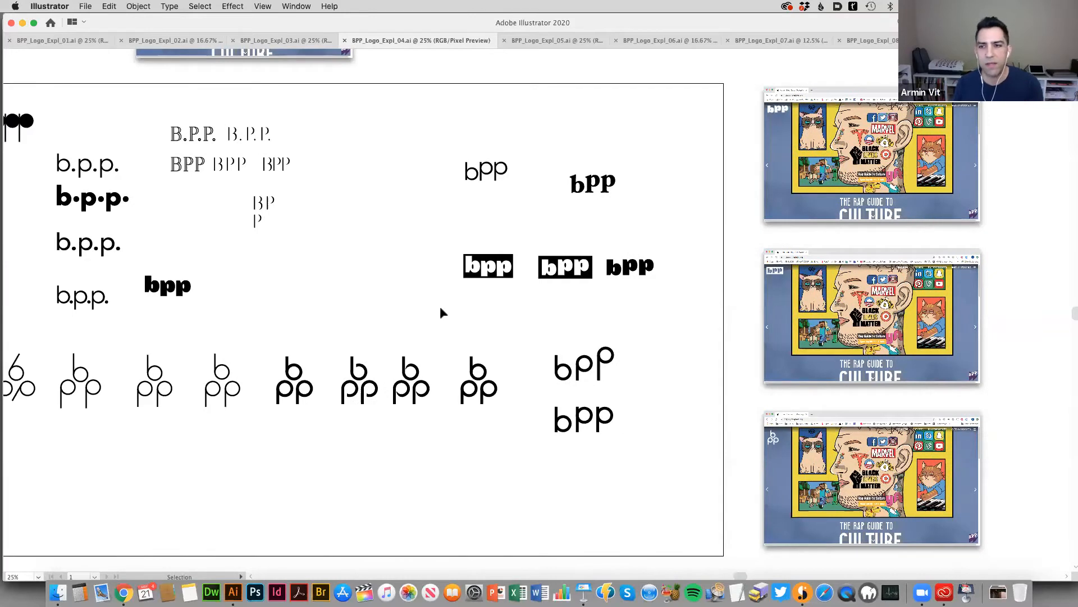
pyautogui.hscroll(-3, 441, 308)
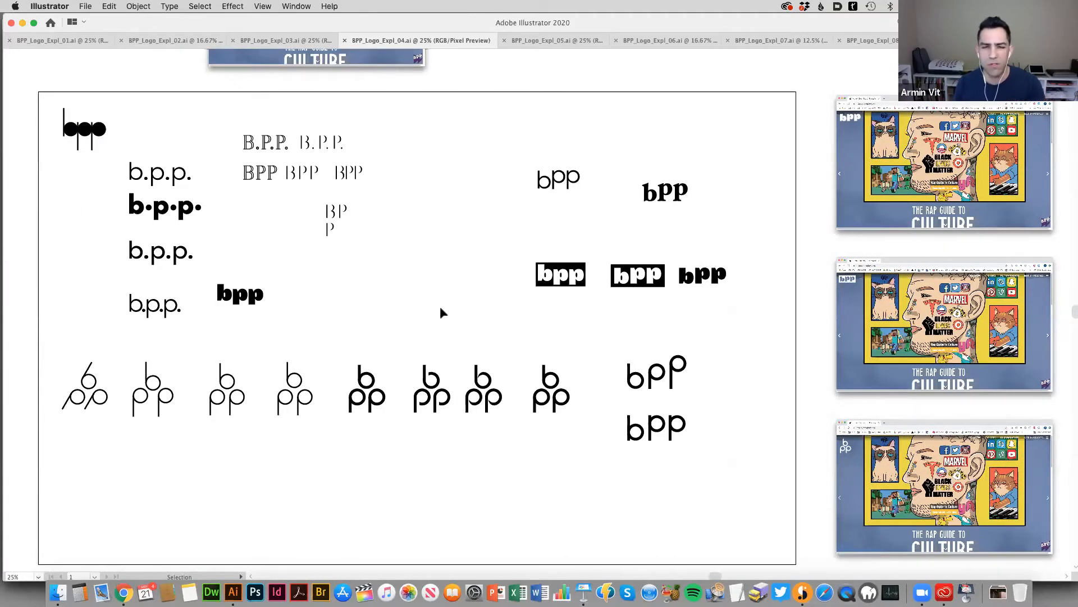
# Switch to BPP_Logo_Expl_05.ai and examine the decorative double-stem bpp and BPP wordmarks at 33.33% zoom.
pyautogui.click(543, 43)
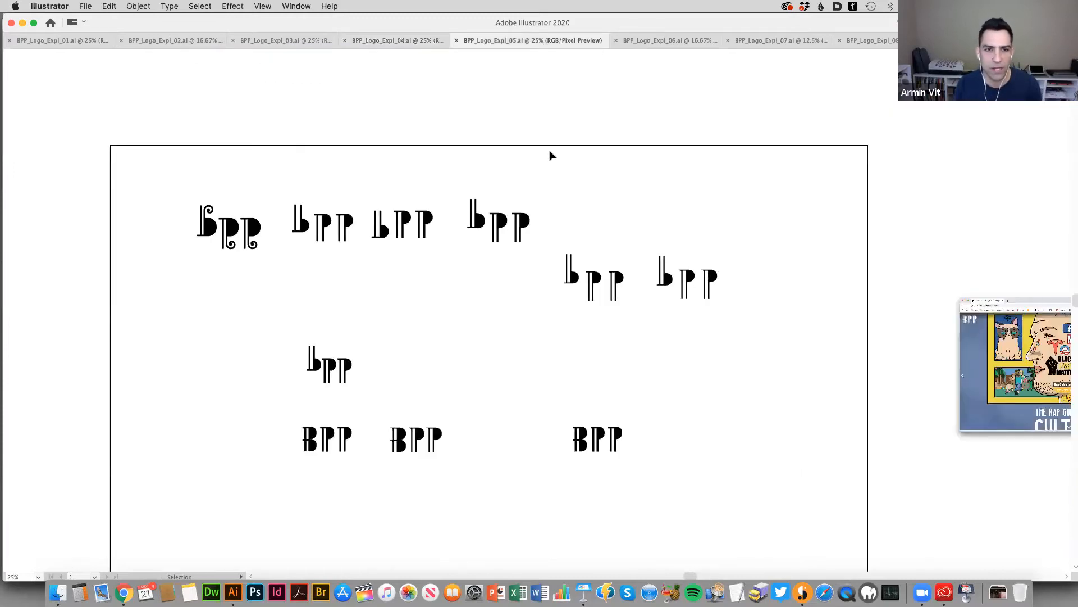
pyautogui.scroll(-1, 505, 225)
pyautogui.press('super+equal')
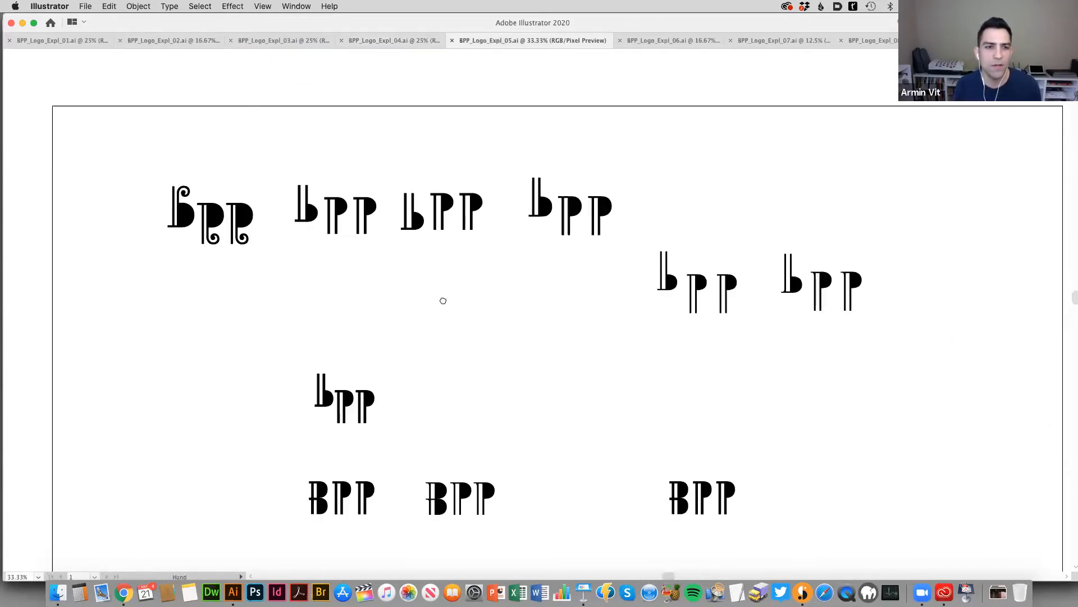
pyautogui.hscroll(1, 442, 304)
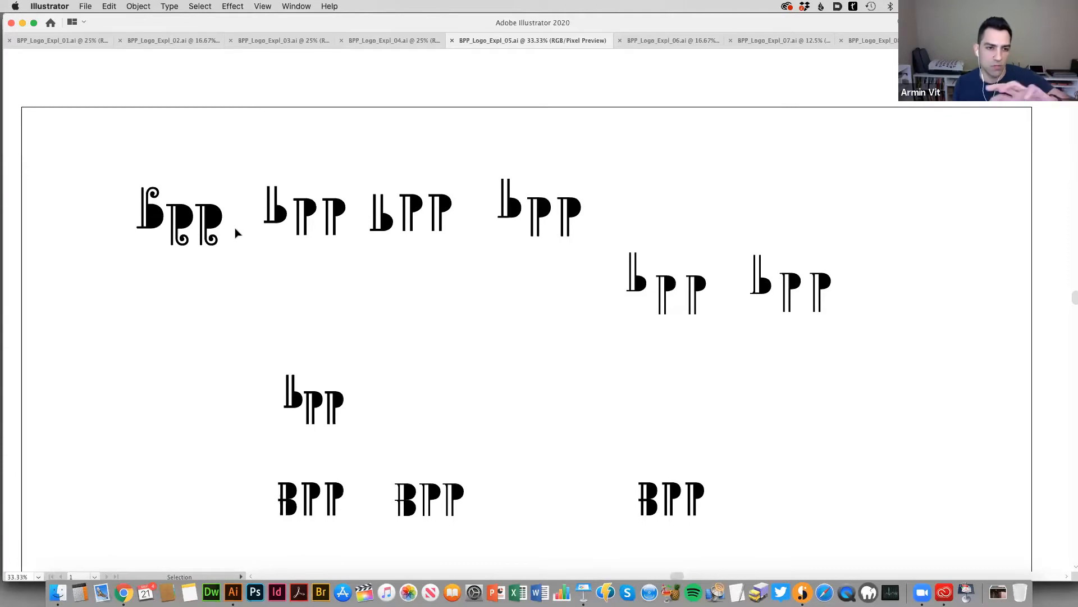
# Inspect the construction of the lower BPP wordmarks in outline view and return to the filled preview.
pyautogui.scroll(-3, 411, 329)
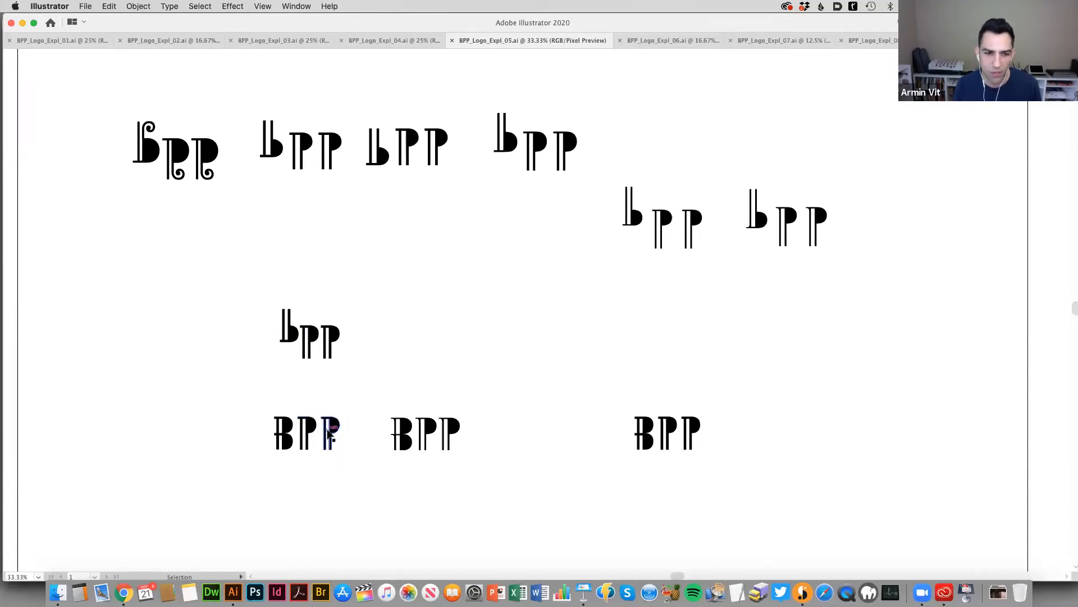
pyautogui.moveTo(293, 460); pyautogui.dragTo(294, 487)
pyautogui.press('super+shift+a')
pyautogui.press('super+y')
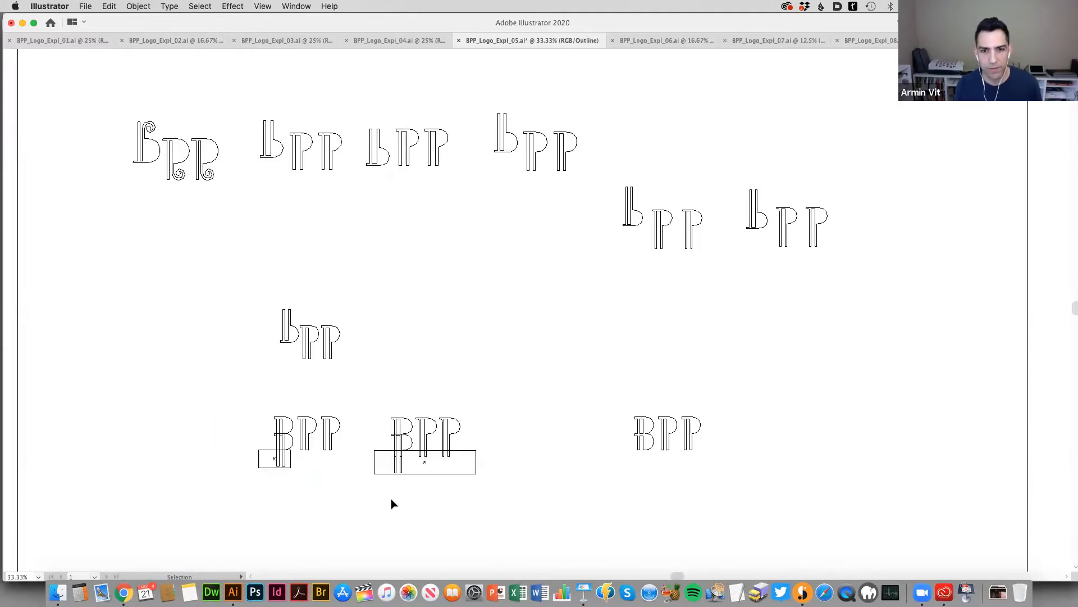
pyautogui.hscroll(2, 385, 496)
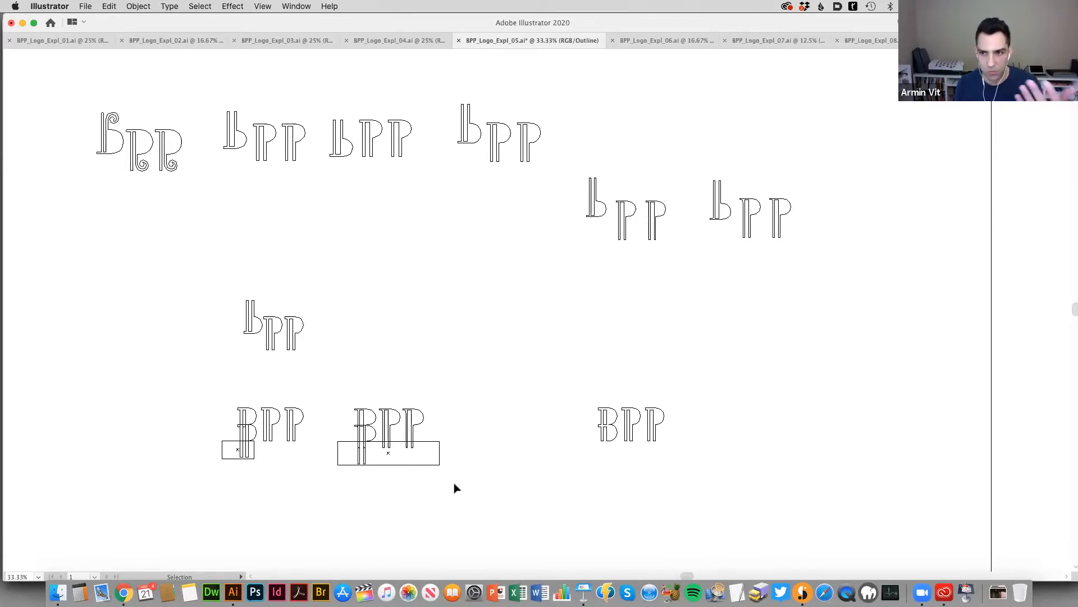
pyautogui.press('super+y')
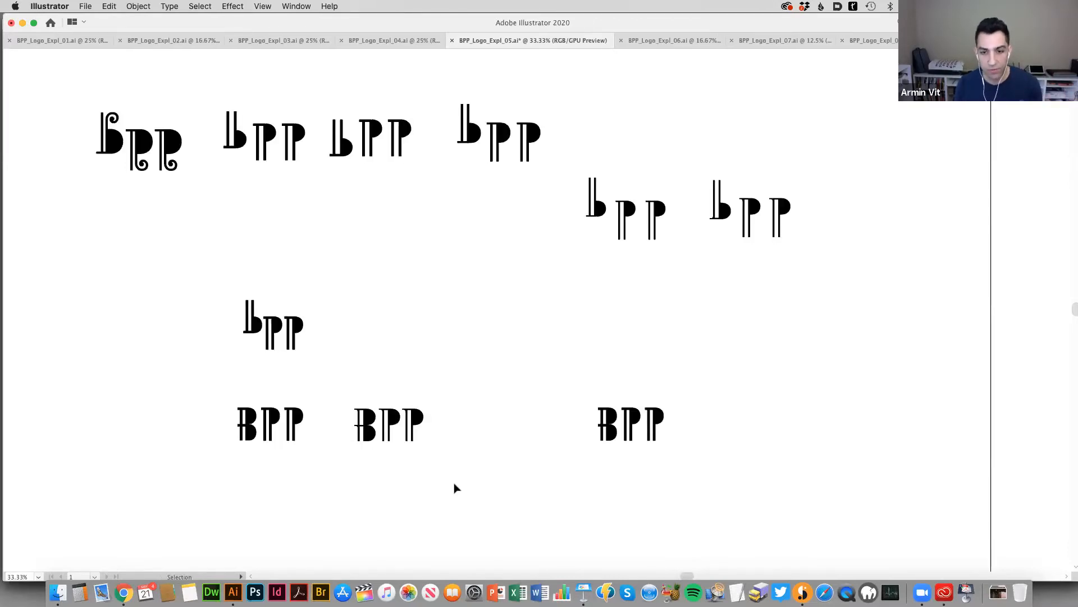
# Compare the double-stem wordmarks with the website mockup beside the artboard at 25% zoom.
pyautogui.hscroll(3, 592, 308)
pyautogui.scroll(2, 592, 309)
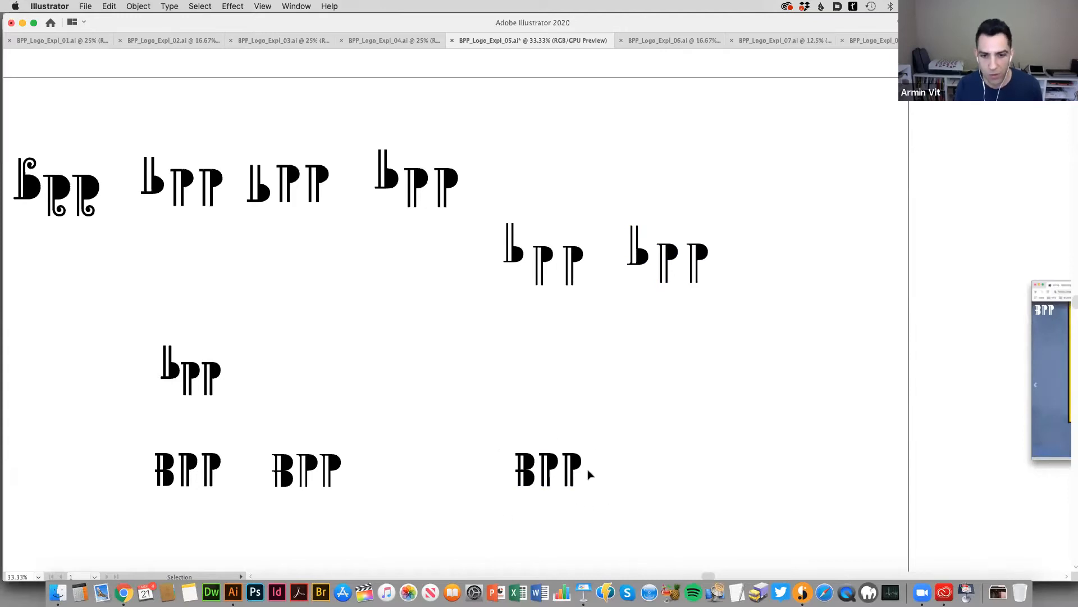
pyautogui.keyDown('alt'); pyautogui.keyDown('super'); pyautogui.click(613, 388); pyautogui.keyUp('super'); pyautogui.keyUp('alt')
pyautogui.hscroll(3, 517, 380)
pyautogui.scroll(2, 517, 380)
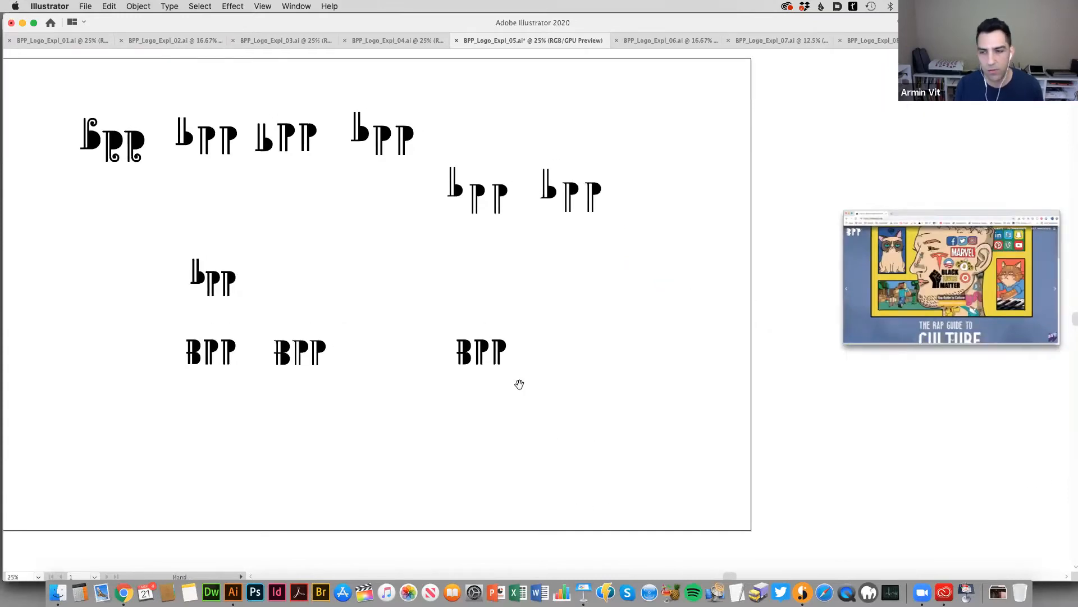
pyautogui.moveTo(419, 414); pyautogui.dragTo(338, 437)
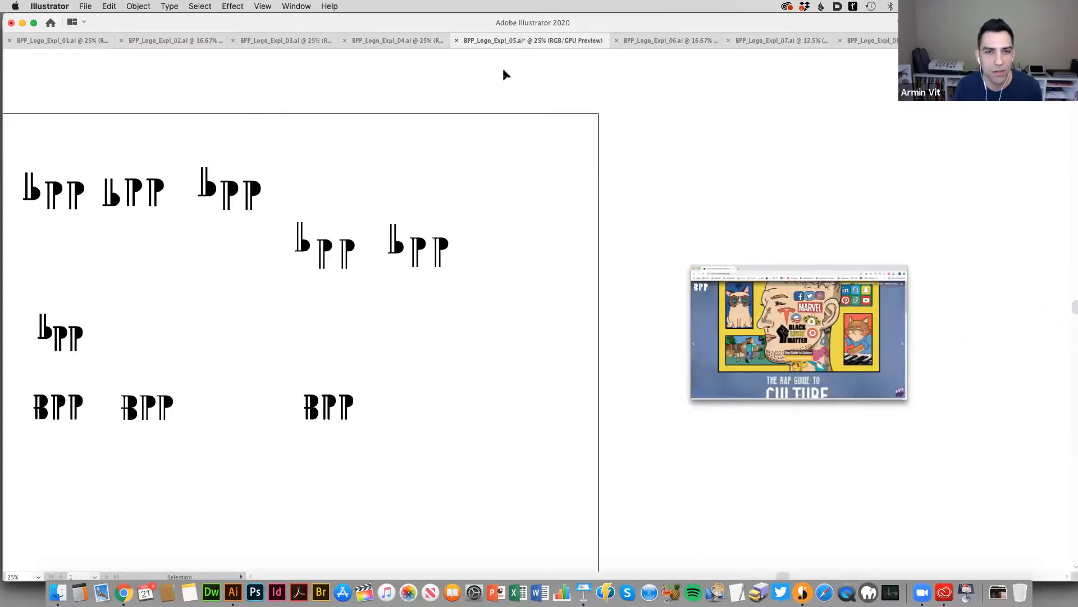
# Switch to BPP_Logo_Expl_06.ai and view the overlapping thin-line bpp wordmarks in its upper row at 33.33% zoom.
pyautogui.click(654, 42)
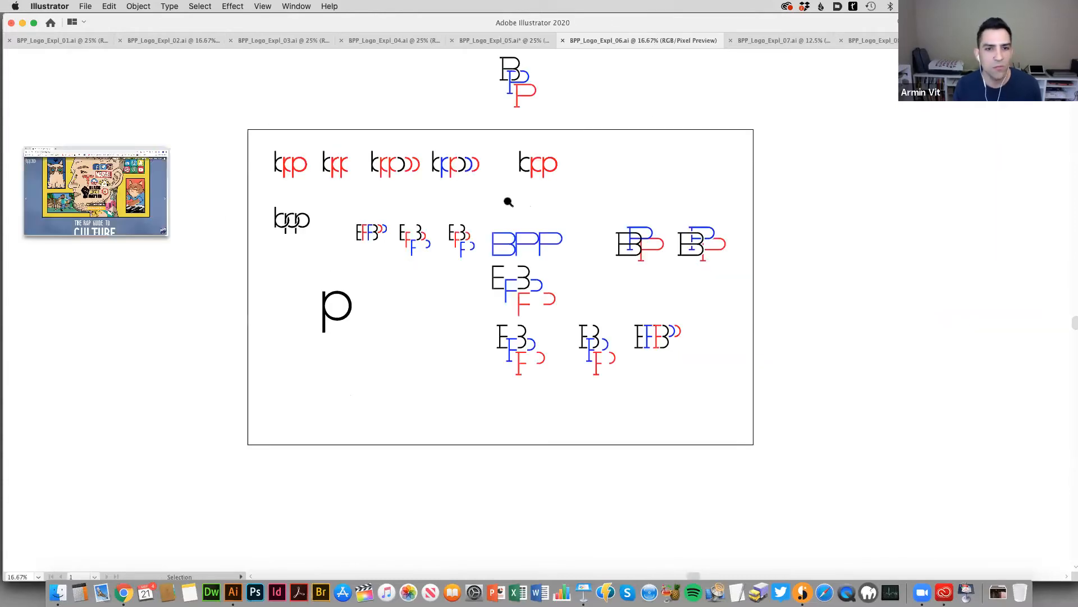
pyautogui.click(507, 220)
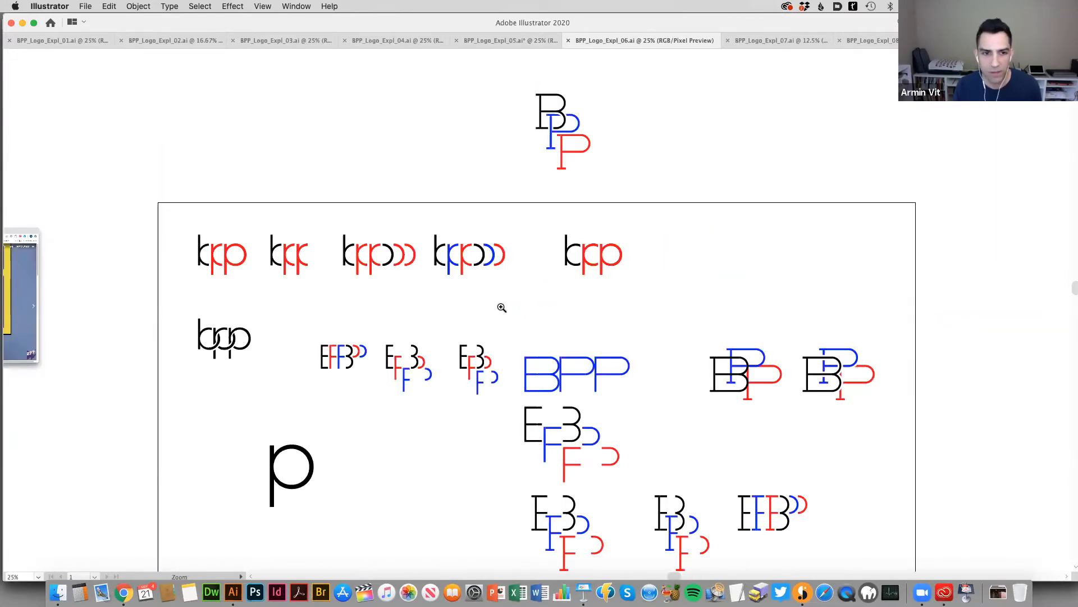
pyautogui.click(419, 309)
pyautogui.moveTo(441, 313); pyautogui.dragTo(414, 331)
pyautogui.scroll(3, 404, 353)
pyautogui.hscroll(3, 405, 354)
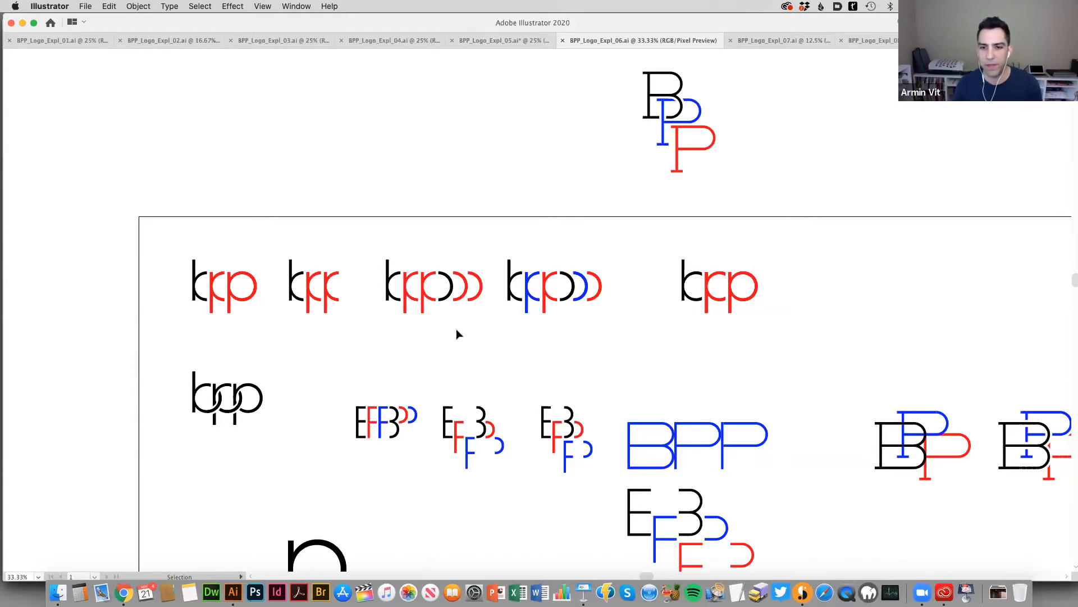
# Examine the interlocking bpp wordmarks and the split-letter BPP variations in the row below them.
pyautogui.moveTo(422, 305); pyautogui.dragTo(419, 302)
pyautogui.scroll(-2, 512, 284)
pyautogui.hscroll(2, 512, 284)
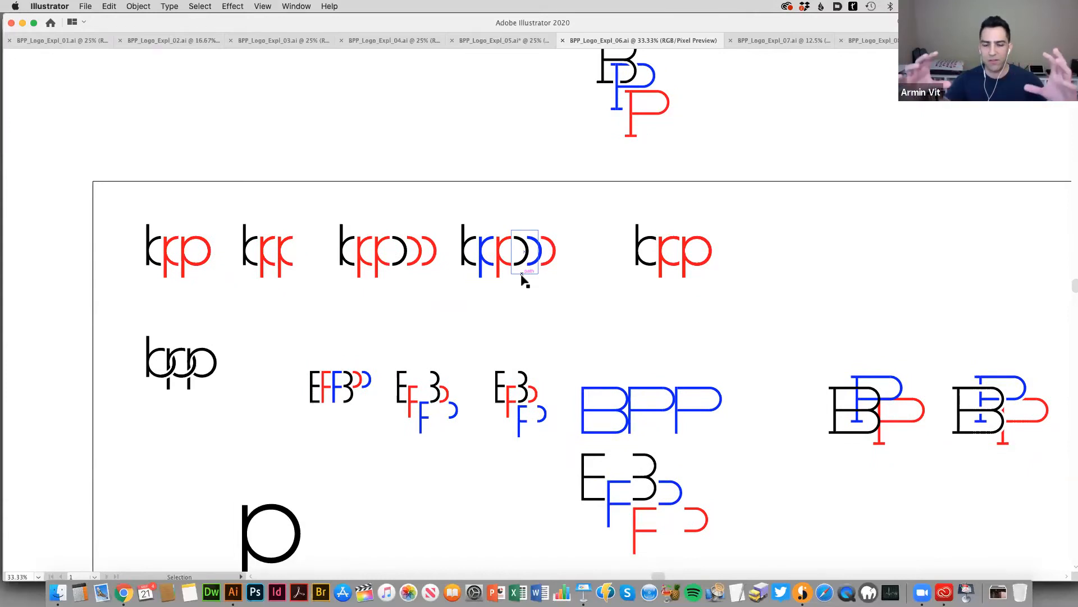
pyautogui.moveTo(532, 306); pyautogui.dragTo(487, 256)
pyautogui.scroll(-2, 487, 257)
pyautogui.hscroll(2, 487, 257)
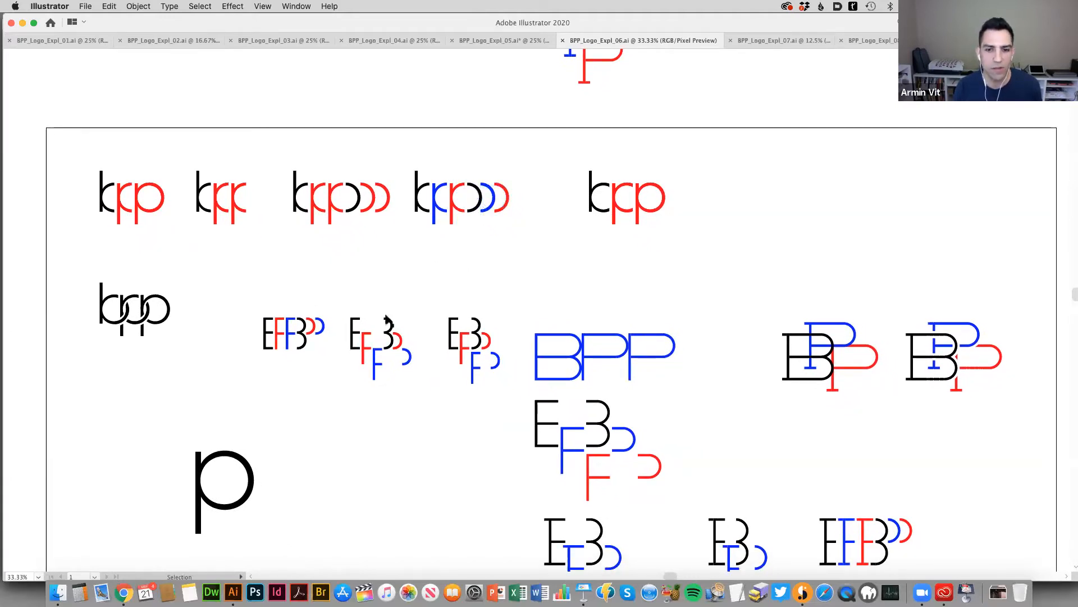
pyautogui.scroll(-2, 457, 386)
pyautogui.hscroll(2, 458, 386)
pyautogui.moveTo(460, 394); pyautogui.dragTo(462, 401)
# Inspect the circles and masks constructing the overlapping bpp wordmarks in outline view, from 150% out to 66.67% zoom.
pyautogui.press('a')
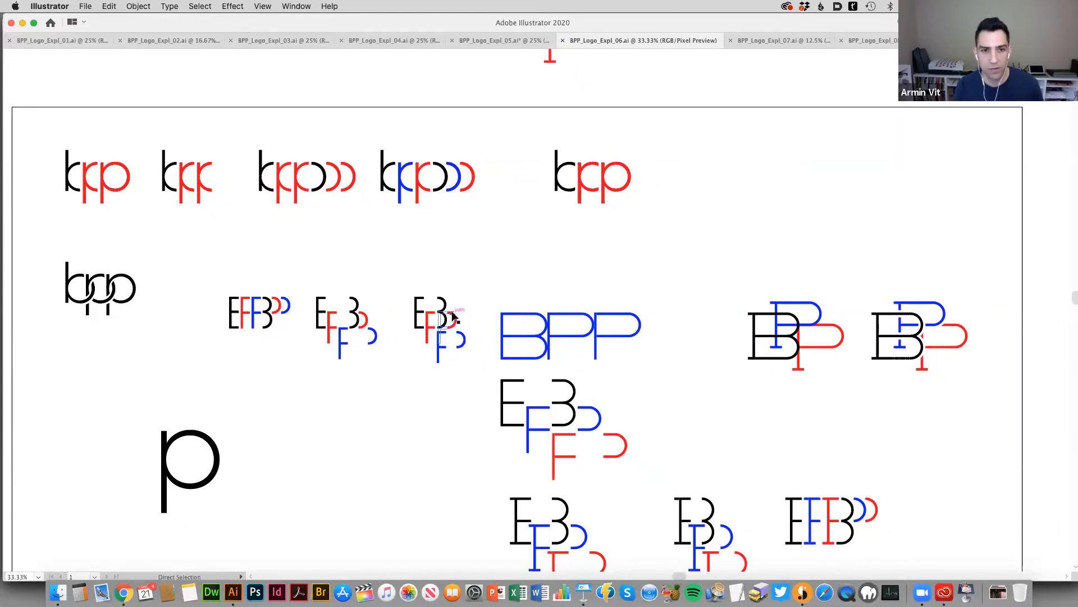
pyautogui.press('super+y')
pyautogui.press('z')
pyautogui.moveTo(148, 150); pyautogui.dragTo(260, 232)
pyautogui.keyDown('alt'); pyautogui.click(584, 309); pyautogui.keyUp('alt')
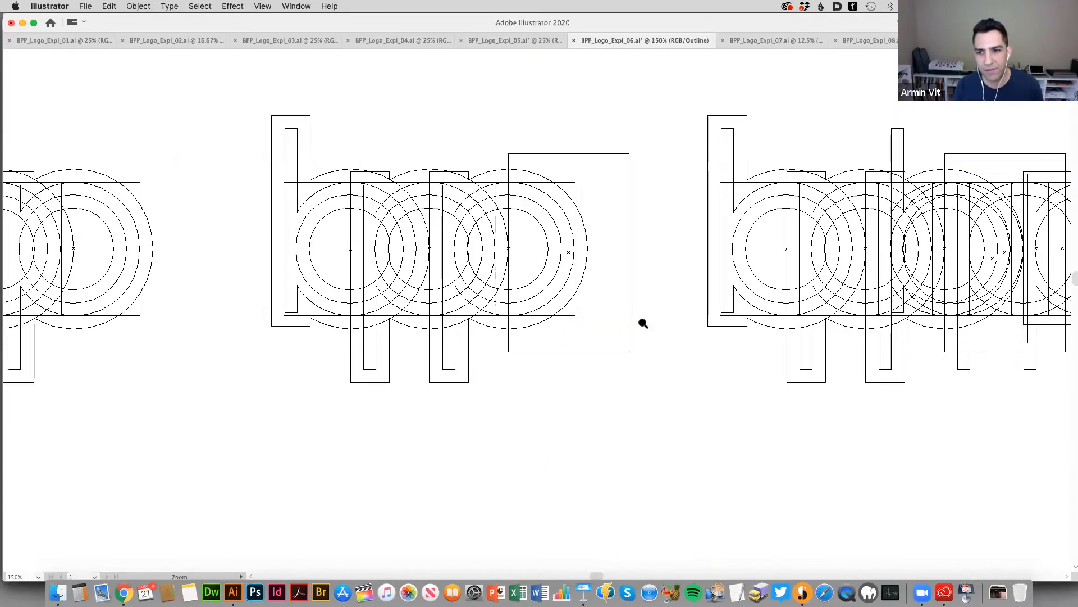
pyautogui.keyDown('alt'); pyautogui.click(643, 324); pyautogui.keyUp('alt')
pyautogui.moveTo(706, 382); pyautogui.dragTo(556, 384)
pyautogui.moveTo(669, 402); pyautogui.dragTo(458, 394)
pyautogui.keyDown('alt'); pyautogui.click(605, 388); pyautogui.keyUp('alt')
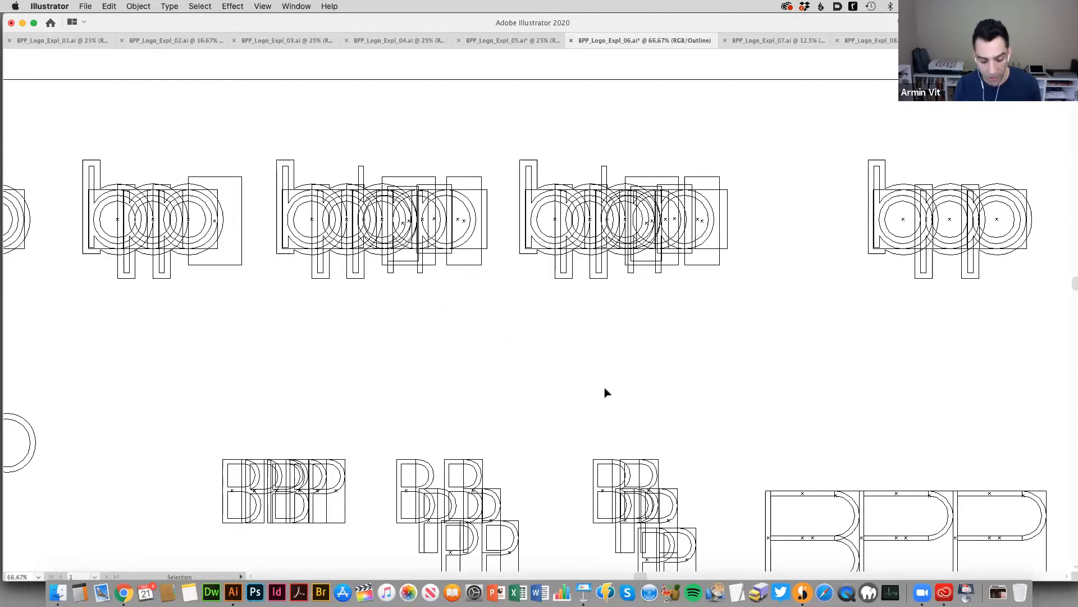
pyautogui.press('v')
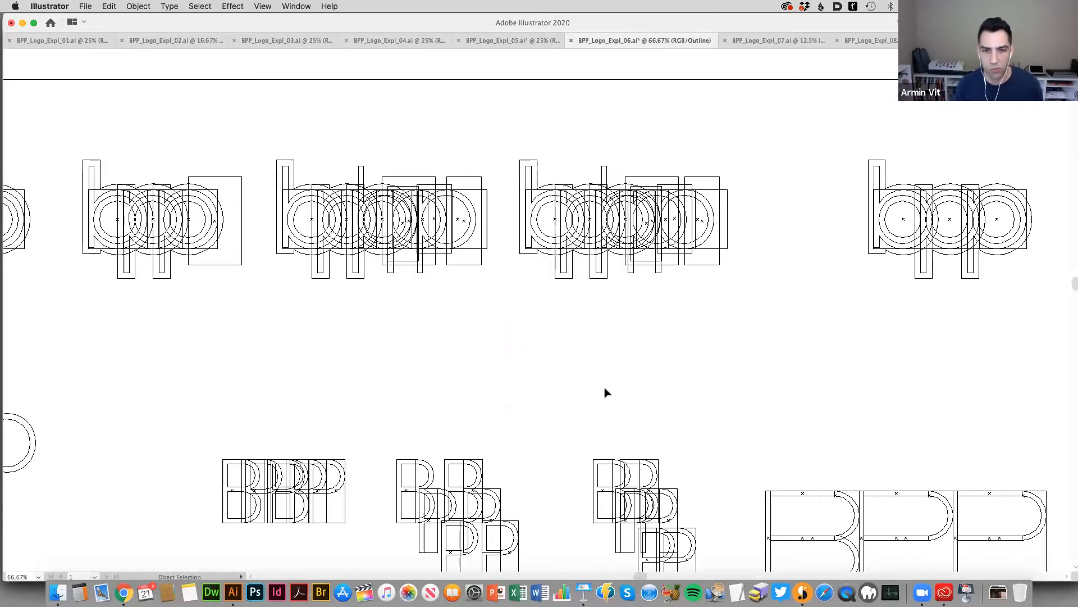
# Restore the filled preview and examine the split, staggered and overlapping BPP monograms in the artboard's lower and right areas.
pyautogui.press('super+y')
pyautogui.scroll(-10, 500, 281)
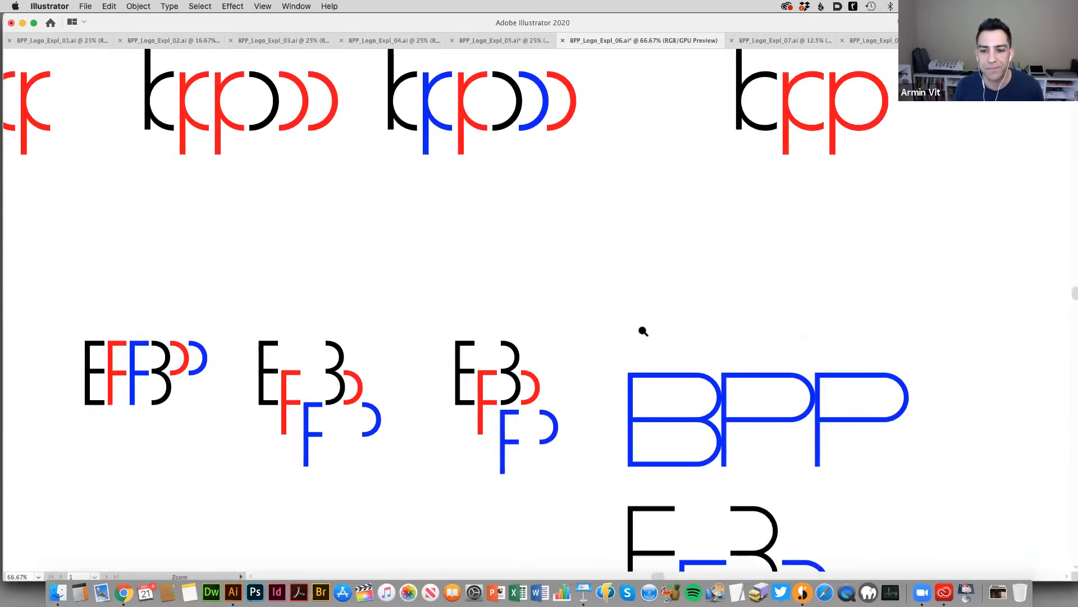
pyautogui.hscroll(6, 547, 235)
pyautogui.scroll(-4, 547, 235)
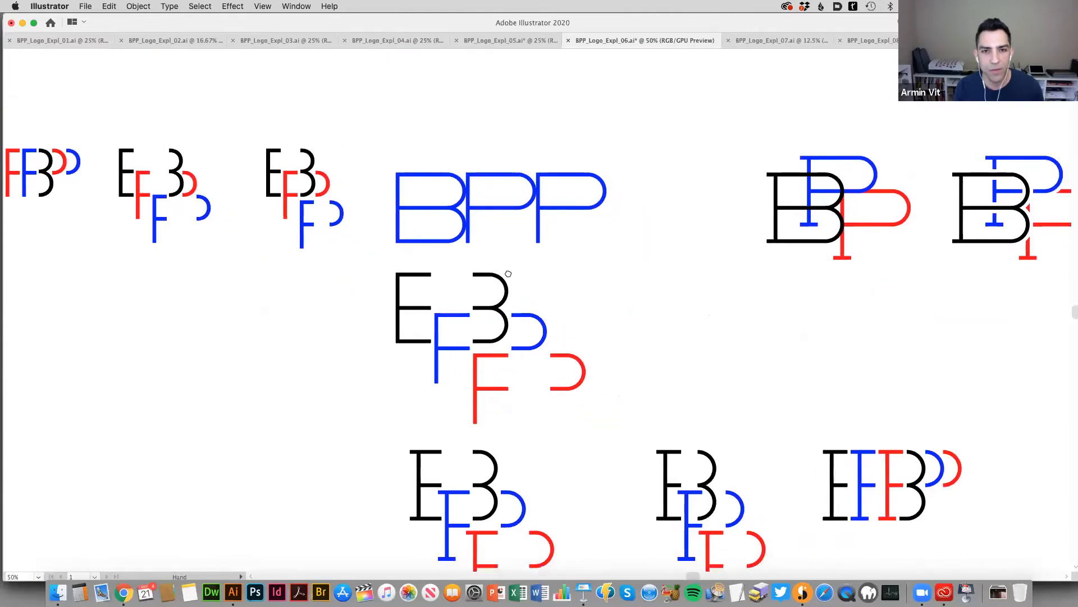
pyautogui.scroll(-2, 539, 269)
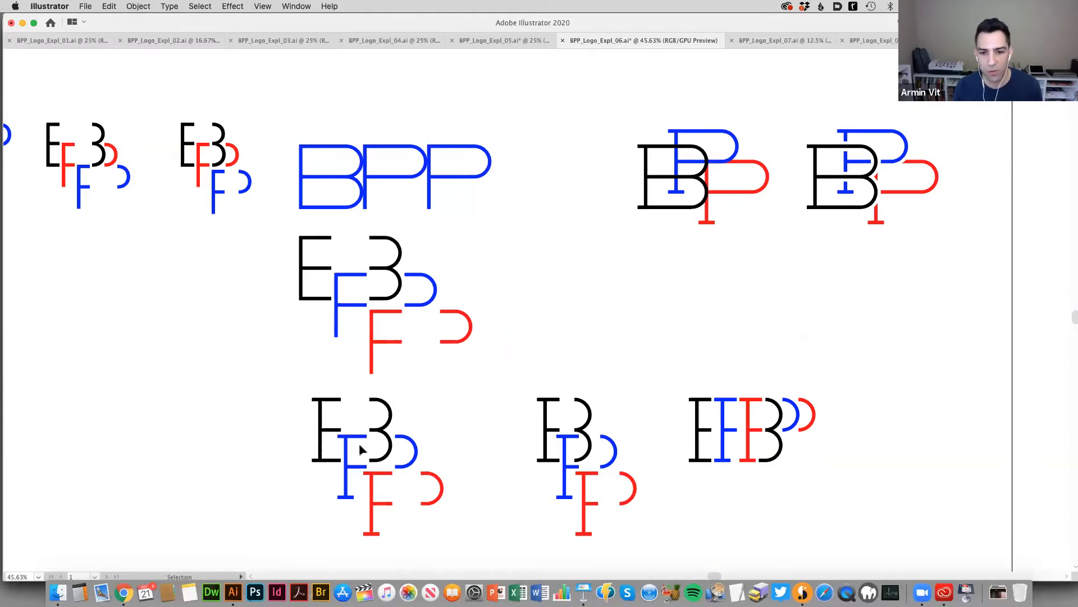
pyautogui.hscroll(6, 706, 306)
pyautogui.scroll(2, 706, 306)
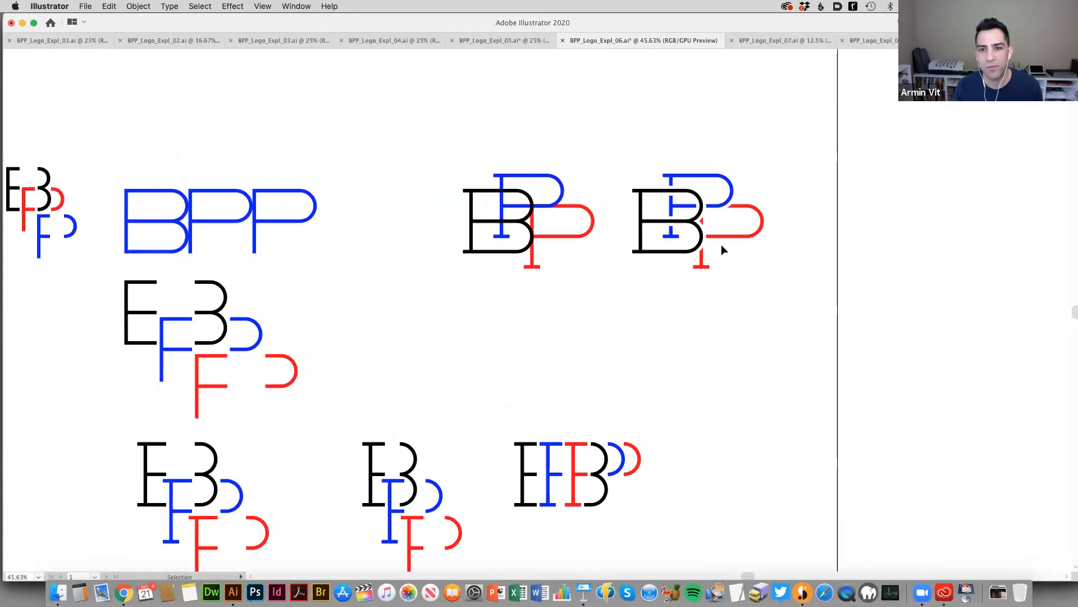
# Zoom out to 25% to review the coloured thin-line BPP explorations together.
pyautogui.keyDown('alt'); pyautogui.click(587, 248); pyautogui.keyUp('alt')
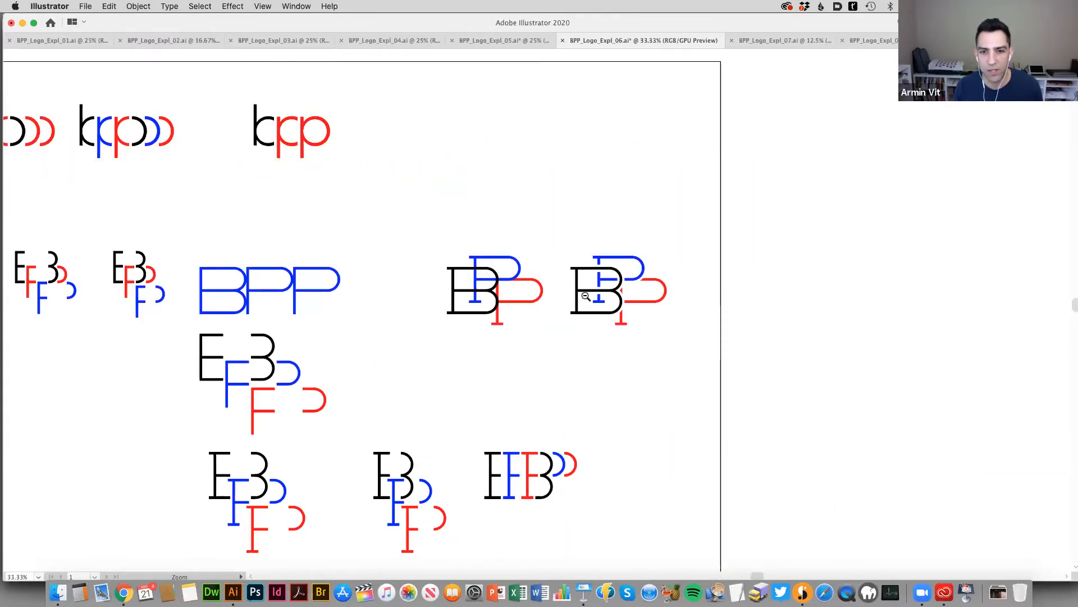
pyautogui.keyDown('alt'); pyautogui.click(559, 320); pyautogui.keyUp('alt')
pyautogui.scroll(-3, 561, 352)
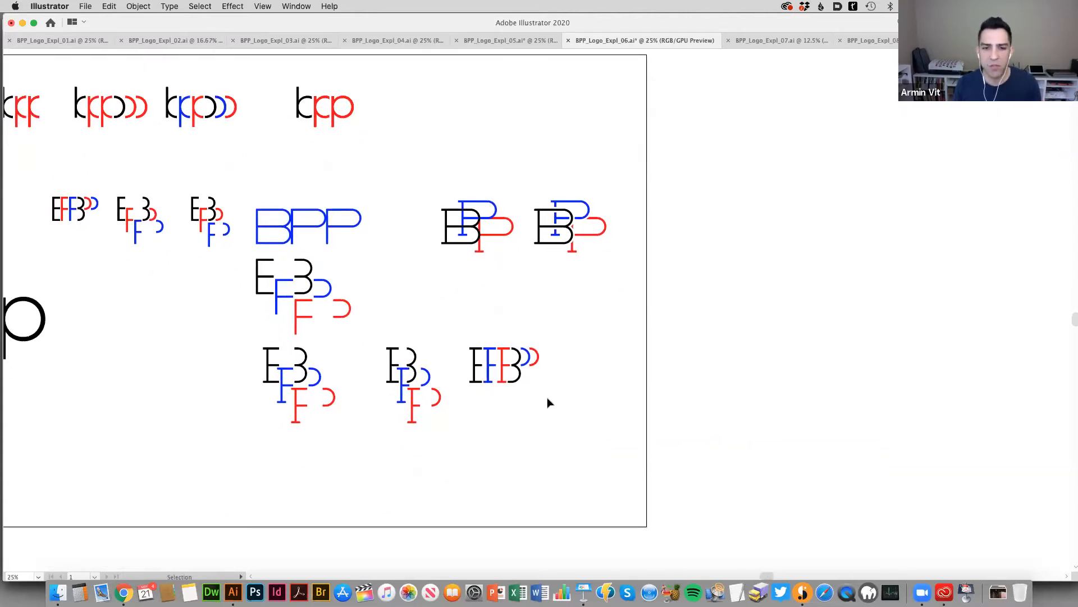
# Switch to BPP_Logo_Expl_07.ai and view all its wordmarks, patterns and framed photos at 8.33% zoom.
pyautogui.click(759, 41)
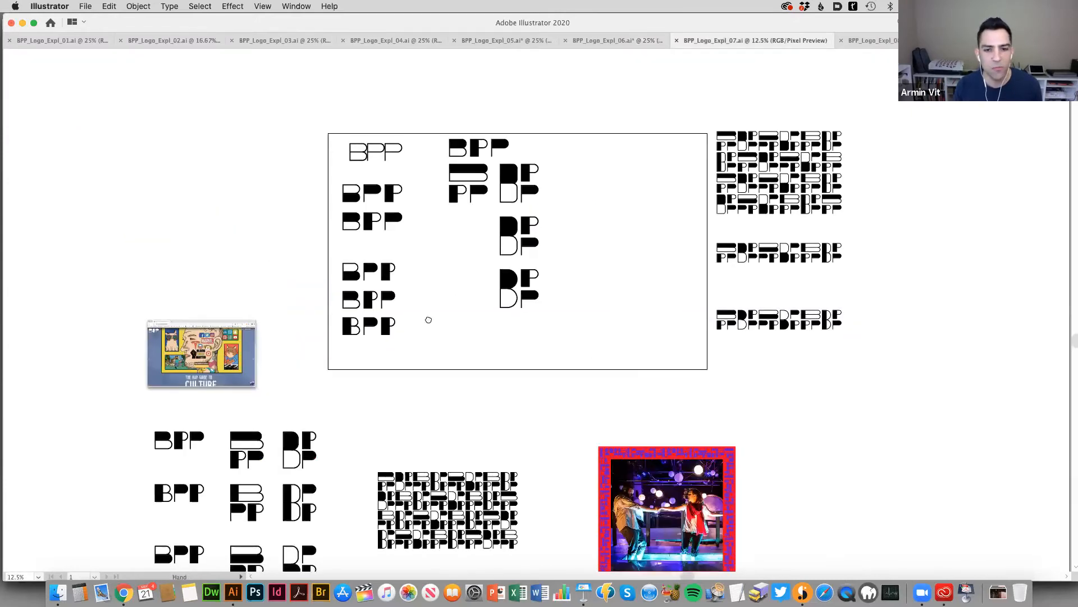
pyautogui.press('z')
pyautogui.scroll(-1, 466, 317)
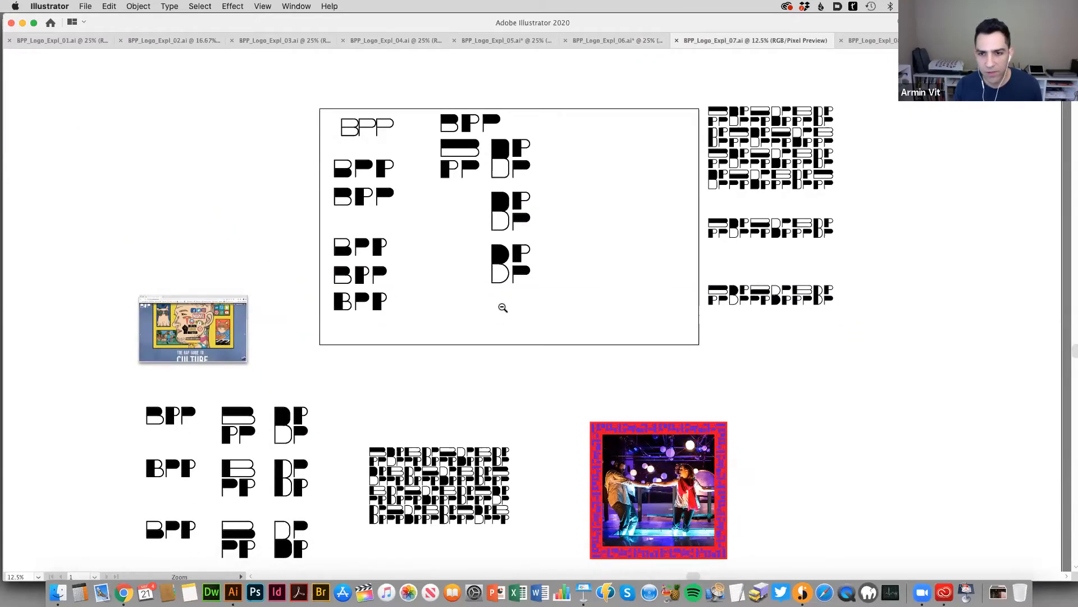
pyautogui.keyDown('alt'); pyautogui.click(553, 321); pyautogui.keyUp('alt')
pyautogui.moveTo(619, 404); pyautogui.dragTo(533, 288)
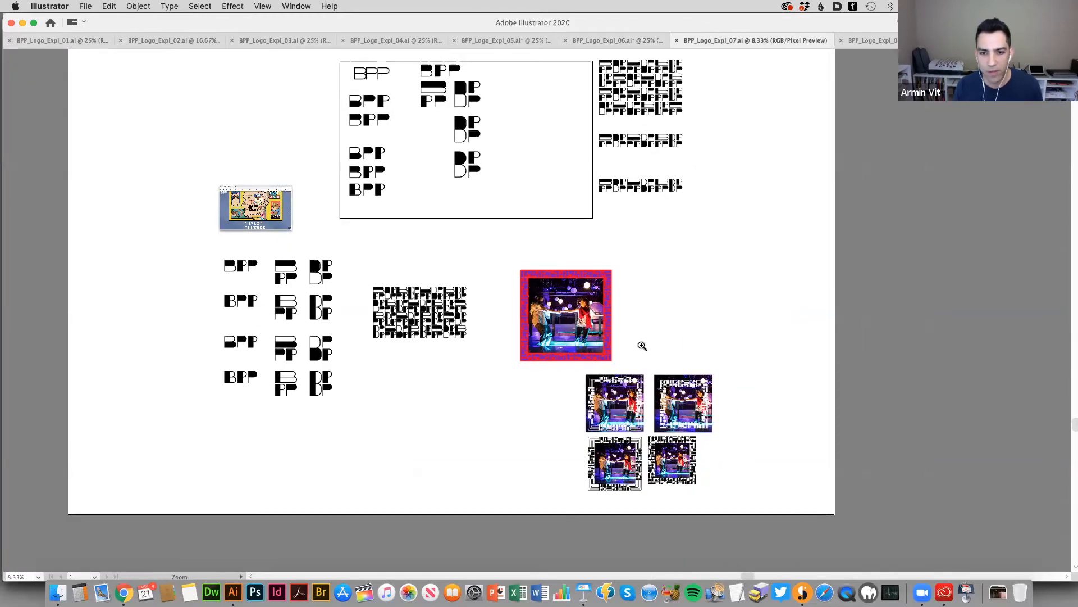
# Review the half-filled BPP wordmarks, repeat patterns and pattern-framed photo at 12.5% zoom.
pyautogui.press('super+equal')
pyautogui.scroll(10, 501, 388)
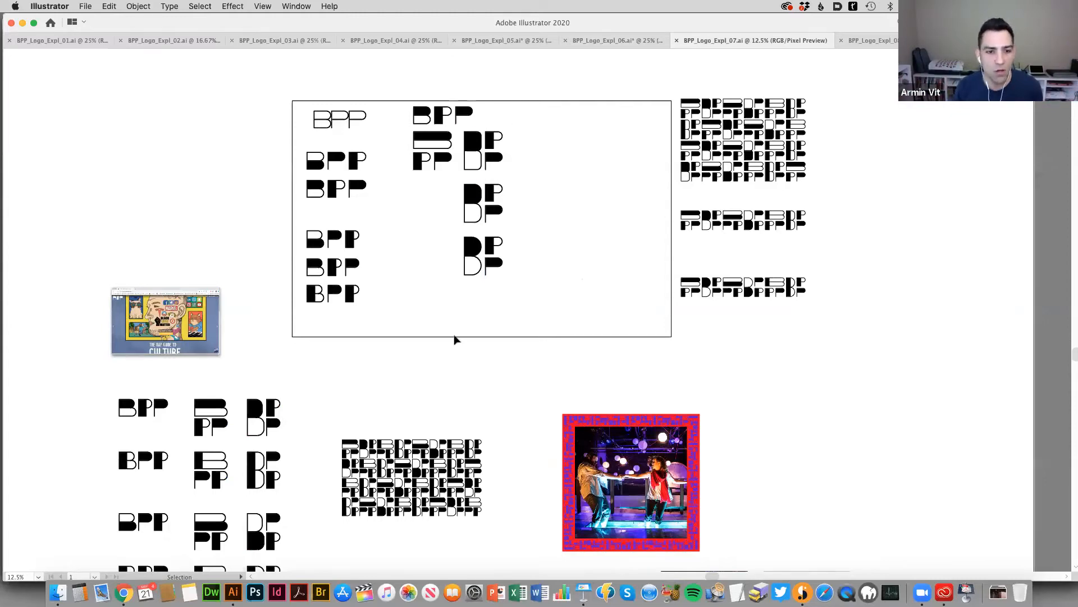
pyautogui.scroll(-3, 483, 292)
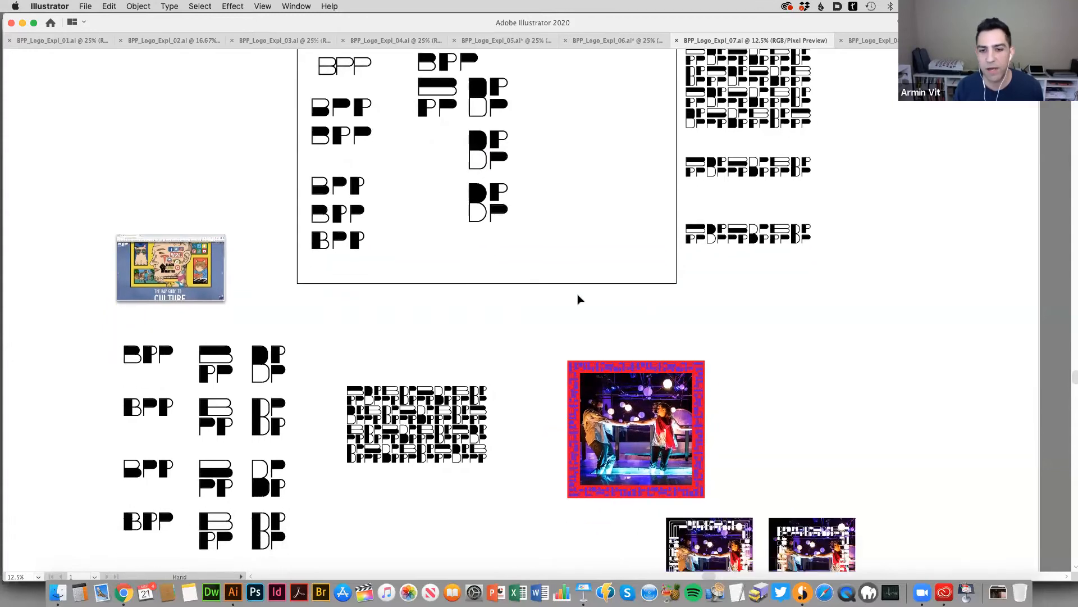
pyautogui.scroll(-1, 562, 294)
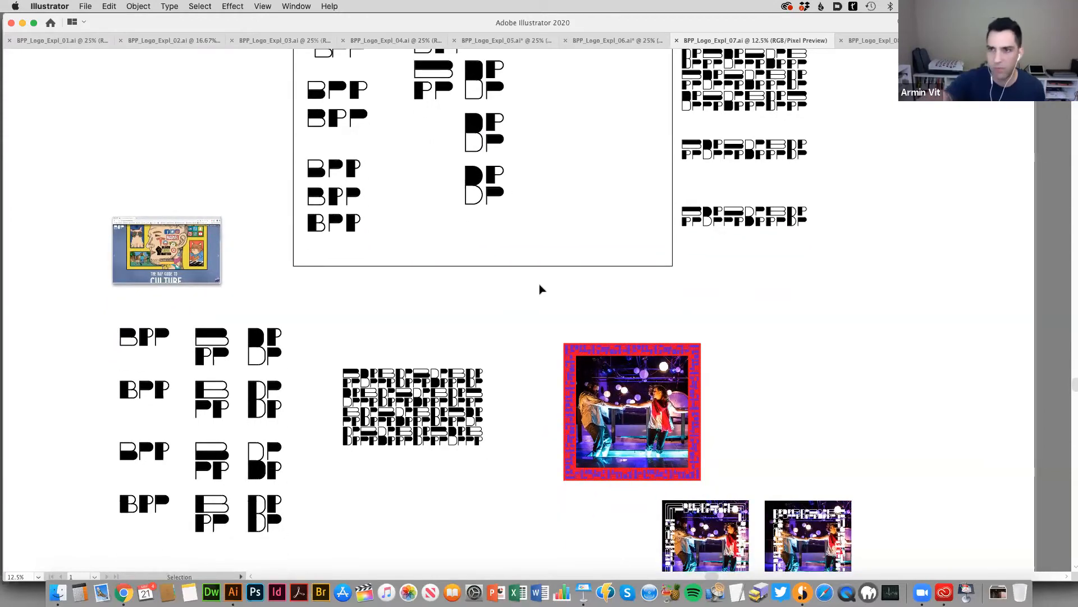
# Fit the artboard in view and compare its half-filled and stacked BPP wordmarks with the patterns beside it.
pyautogui.press('a')
pyautogui.press('super+0')
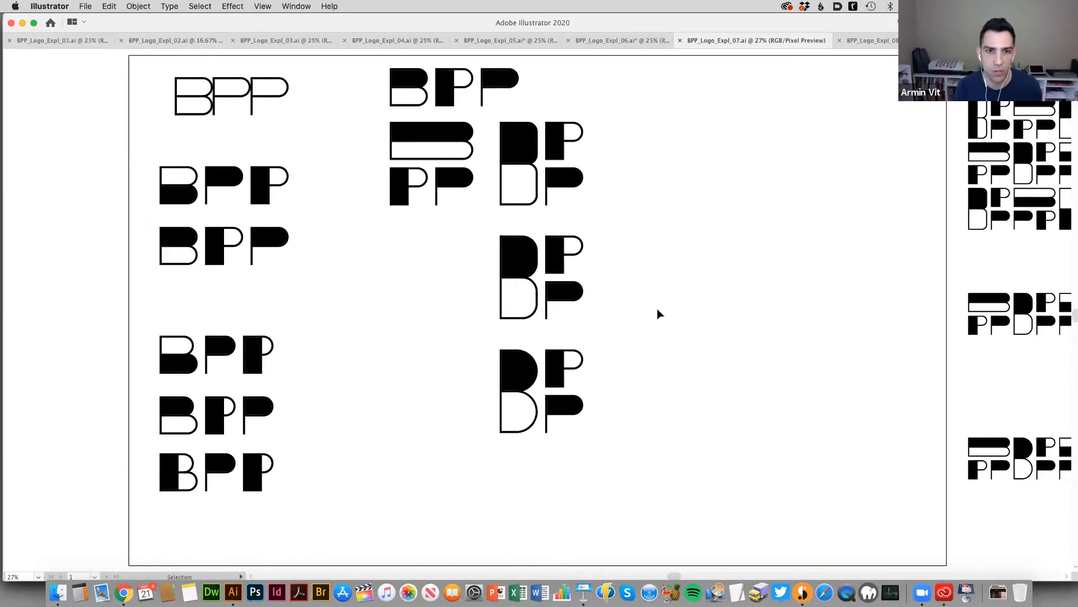
pyautogui.hscroll(2, 626, 315)
pyautogui.press('v')
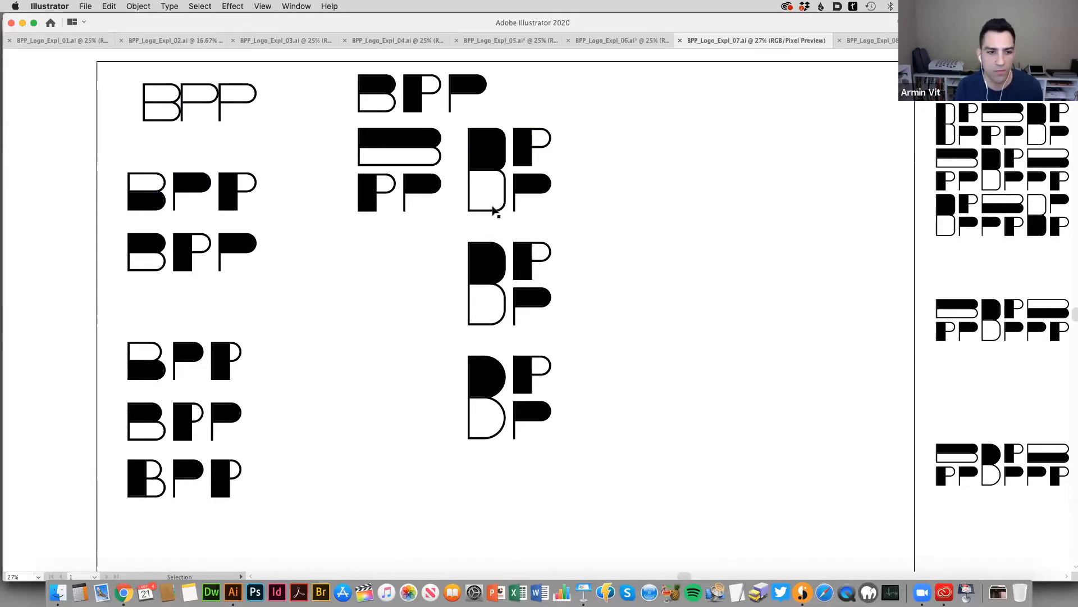
pyautogui.hscroll(2, 404, 242)
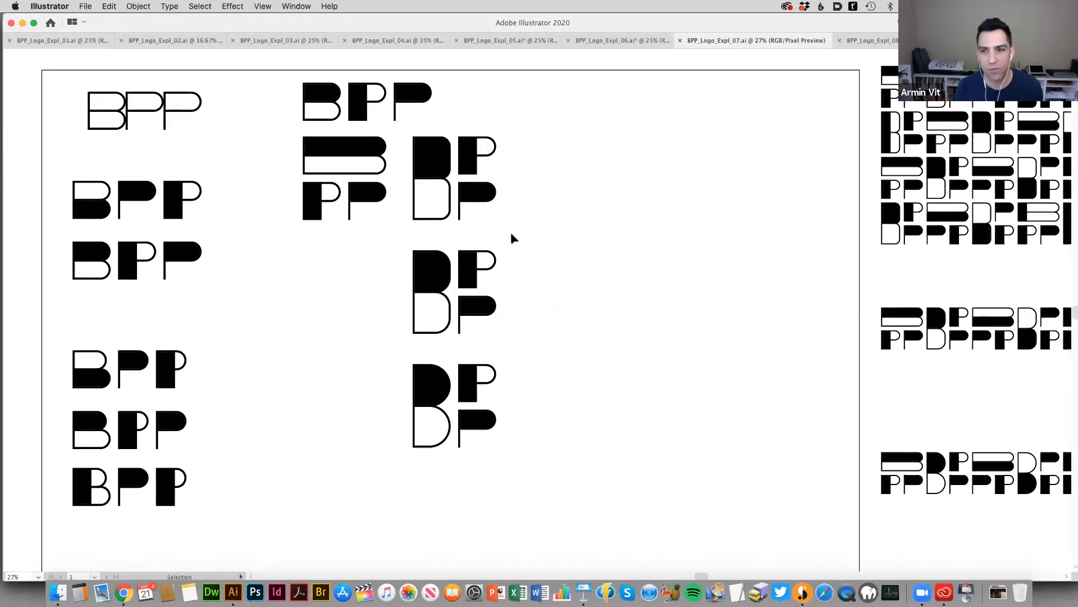
pyautogui.hscroll(5, 511, 238)
pyautogui.hscroll(1, 388, 250)
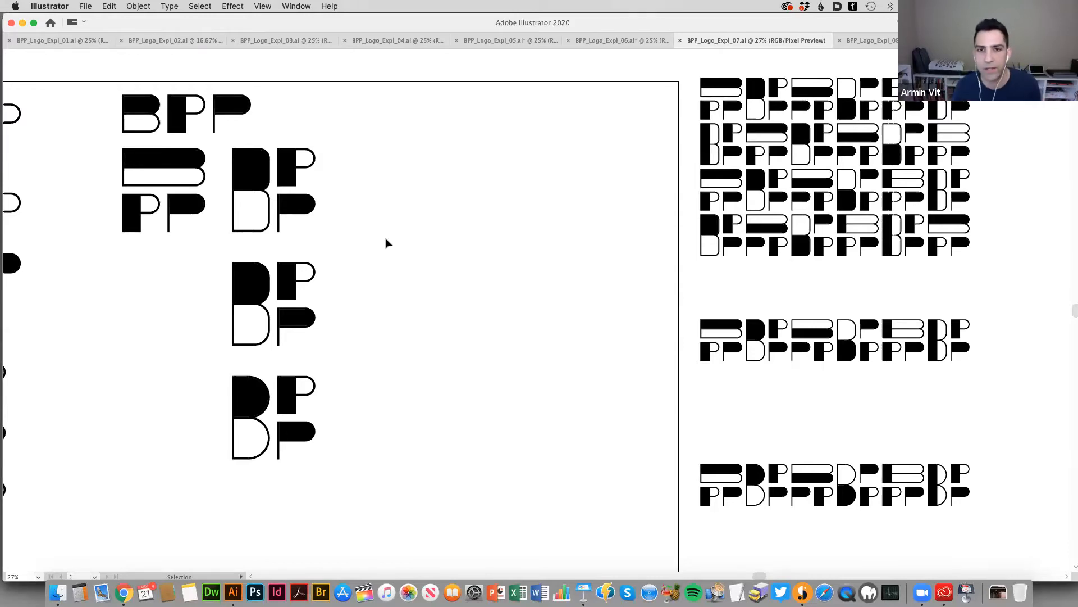
# Switch to BPP_Logo_Expl_08.ai and examine the bold and drop-shadow BPP wordmarks in the artboard's upper-left area at 50% zoom.
pyautogui.click(852, 41)
pyautogui.hscroll(-8, 532, 209)
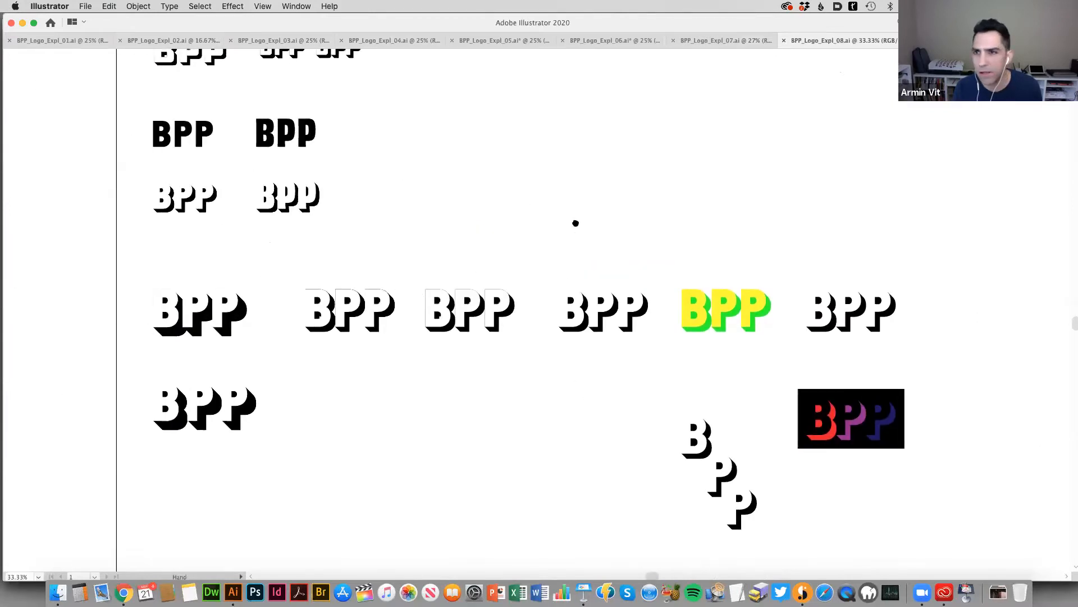
pyautogui.scroll(5, 476, 286)
pyautogui.scroll(2, 474, 307)
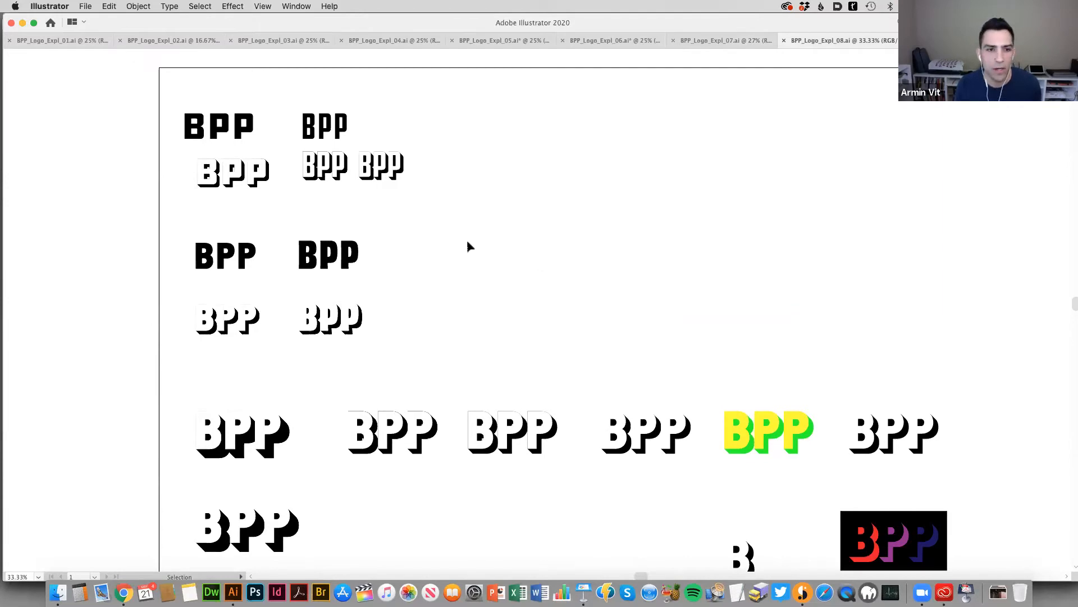
pyautogui.press('super+space')
pyautogui.click(448, 239)
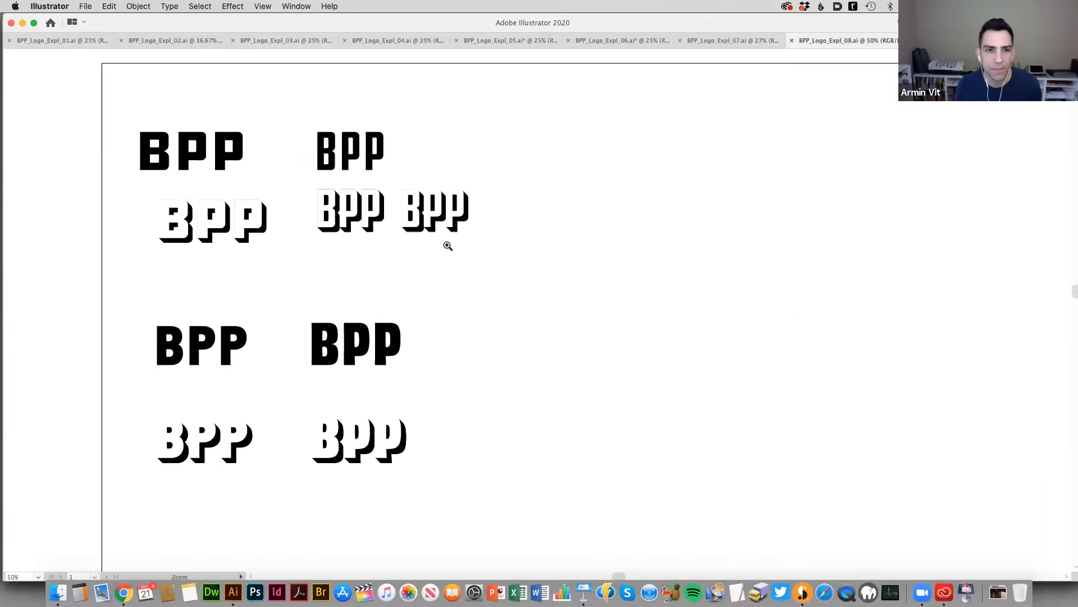
# Examine the shadow edges and gaps of the condensed drop-shadow BPP wordmarks at 200% zoom.
pyautogui.click(453, 277)
pyautogui.click(429, 271)
pyautogui.moveTo(461, 295); pyautogui.dragTo(515, 452)
pyautogui.click(487, 311)
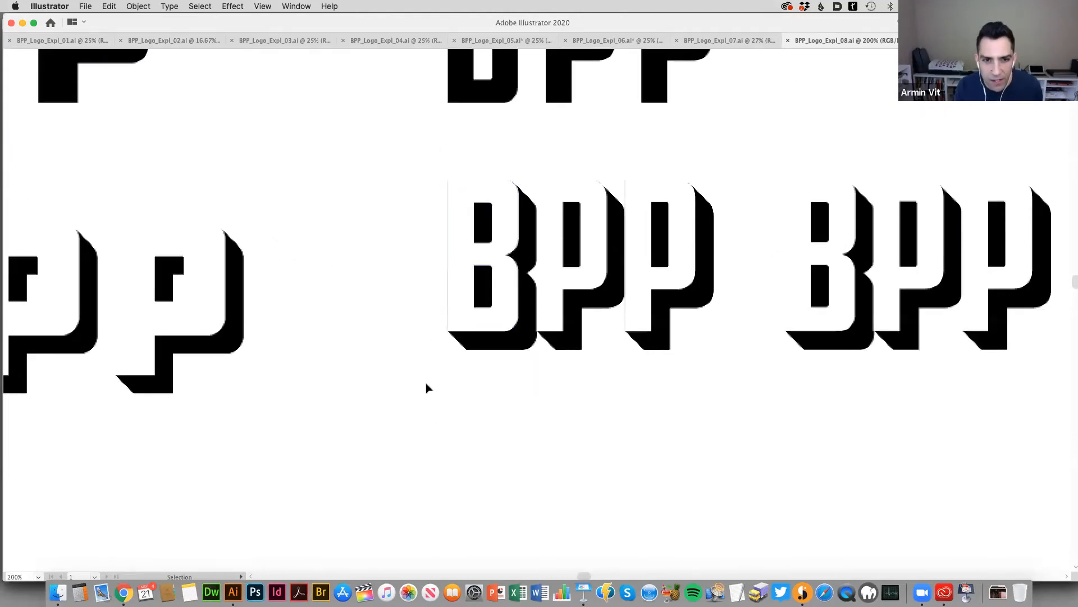
# Inspect the BPP wordmarks' overlapping vector paths in Outline mode at 100% zoom and return to Preview mode.
pyautogui.keyDown('alt'); pyautogui.click(439, 422); pyautogui.keyUp('alt')
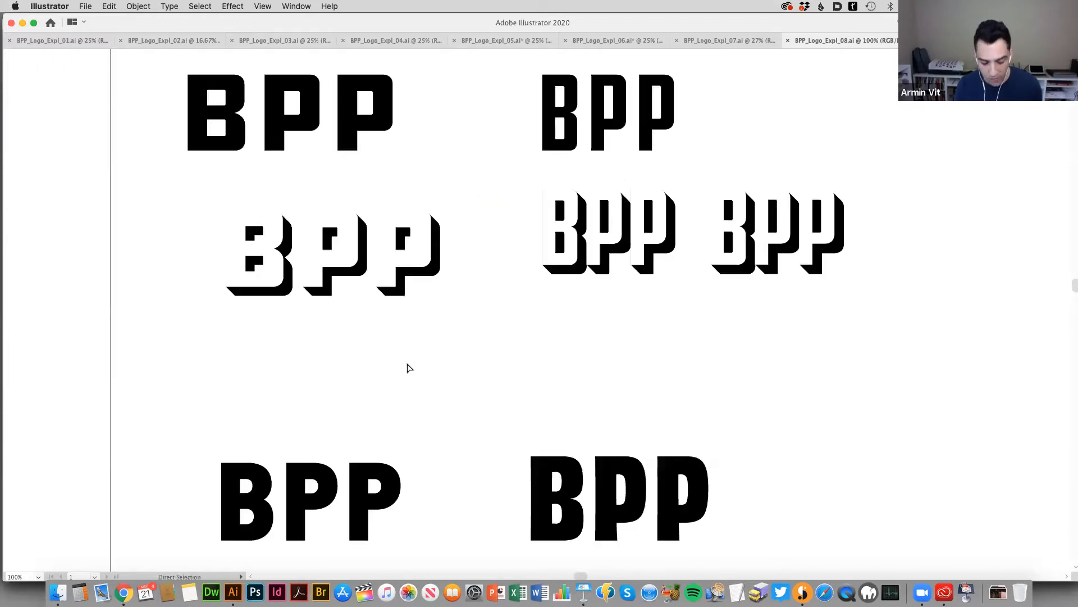
pyautogui.press('super+y')
pyautogui.moveTo(495, 356); pyautogui.dragTo(447, 378)
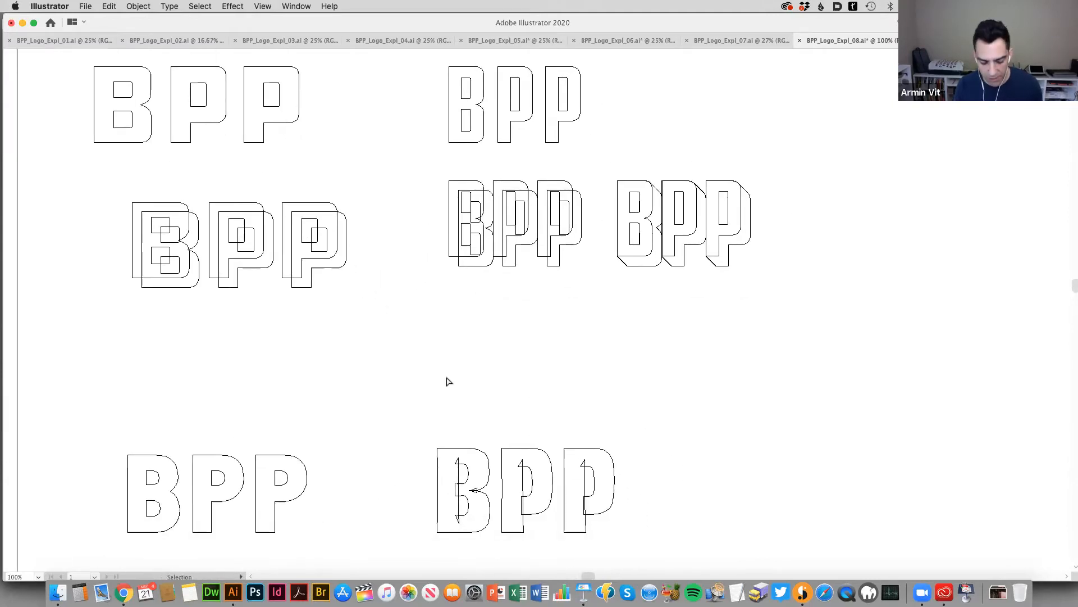
pyautogui.press('super+y')
pyautogui.moveTo(562, 366); pyautogui.dragTo(546, 349)
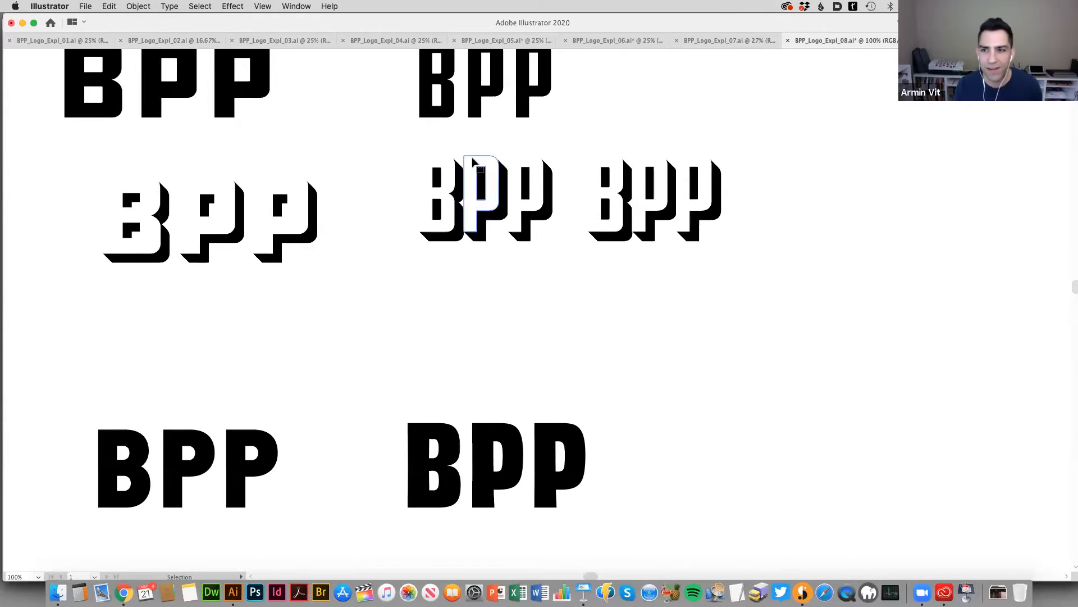
# Review the rounded BPP wordmarks and the row of drop-shadow versions below them at 50% zoom.
pyautogui.press('super+minus')
pyautogui.moveTo(635, 317); pyautogui.dragTo(623, 304)
pyautogui.scroll(-5, 622, 304)
pyautogui.scroll(-2, 612, 407)
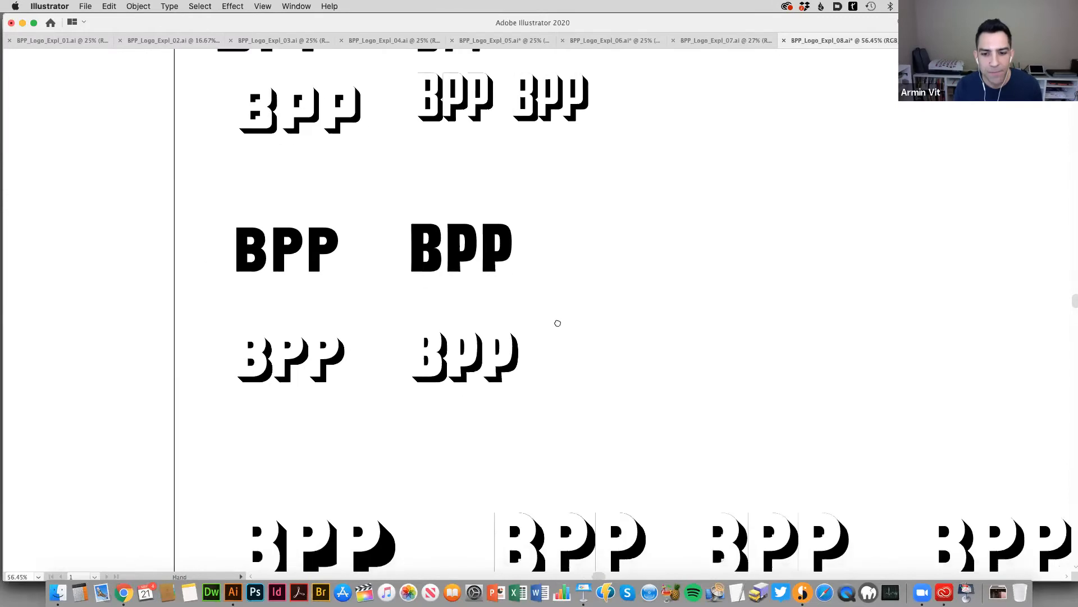
pyautogui.scroll(-4, 562, 324)
pyautogui.hscroll(1, 533, 314)
pyautogui.scroll(-1, 505, 308)
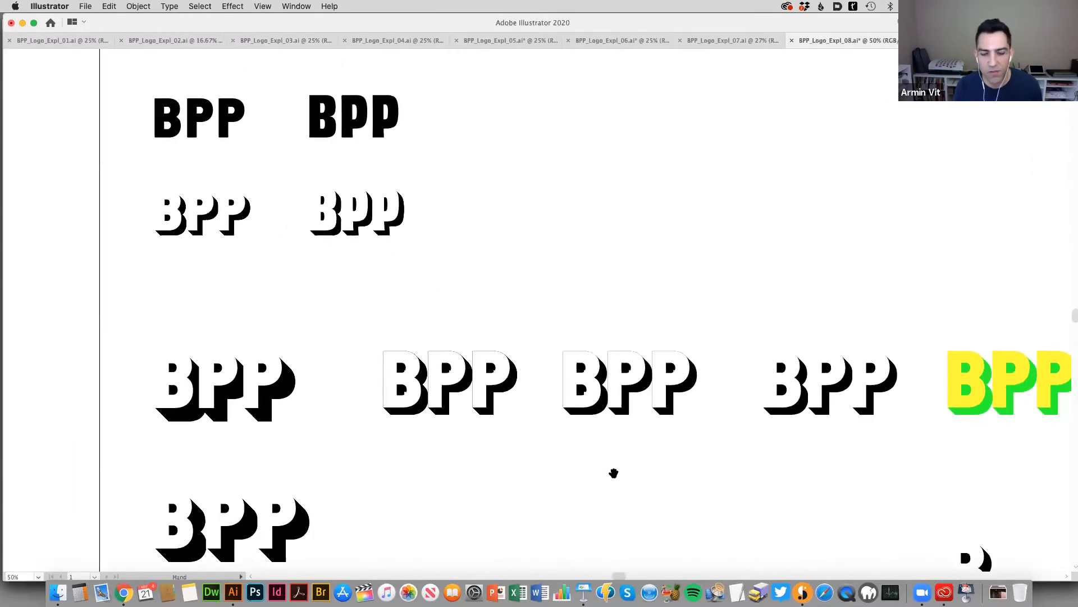
# View the colored, staggered and black-background BPP shadow variants and the website mockup beside the artboard at 25% zoom.
pyautogui.scroll(-2, 613, 473)
pyautogui.hscroll(3, 674, 371)
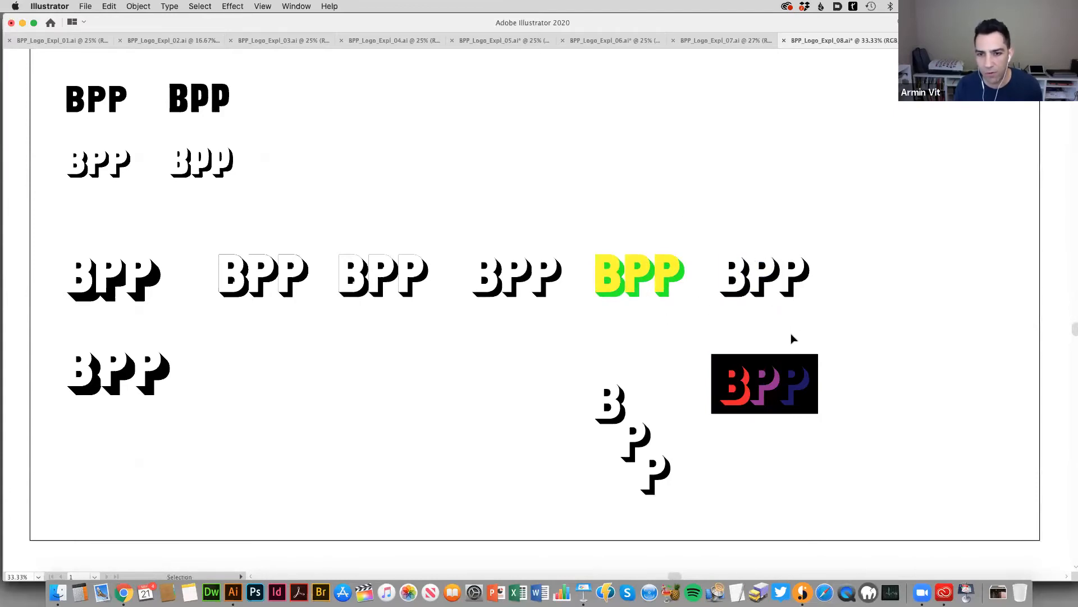
pyautogui.scroll(-1, 770, 372)
pyautogui.moveTo(769, 372); pyautogui.dragTo(590, 467)
pyautogui.press('v')
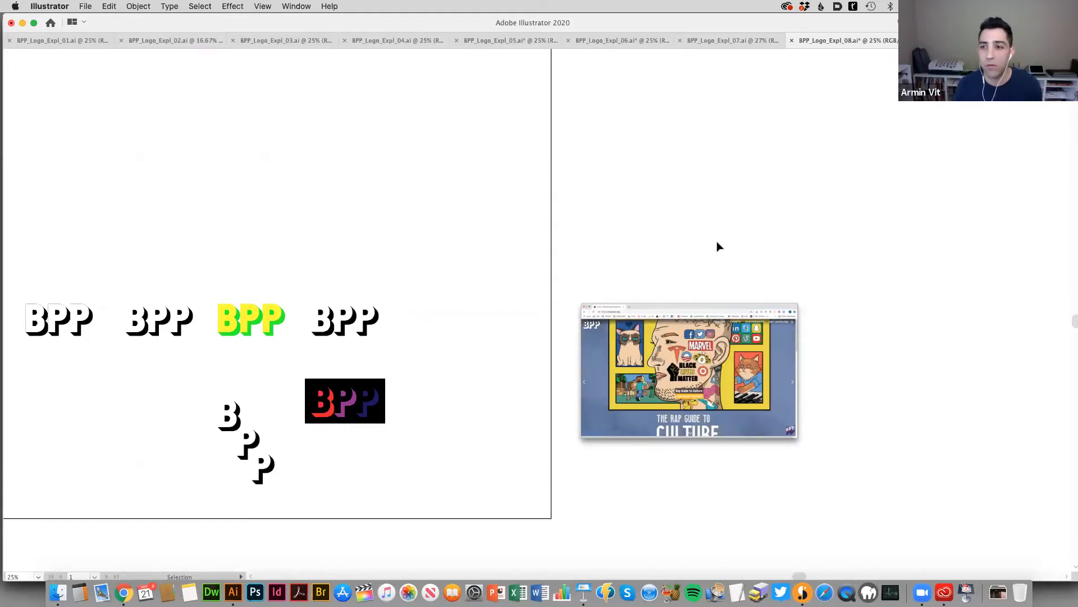
# Switch to BPP_Logo_Expl_02a.ai and review its colored circle-and-slash logo lockups at 25% zoom.
pyautogui.click(298, 6)
pyautogui.scroll(-5, 357, 567)
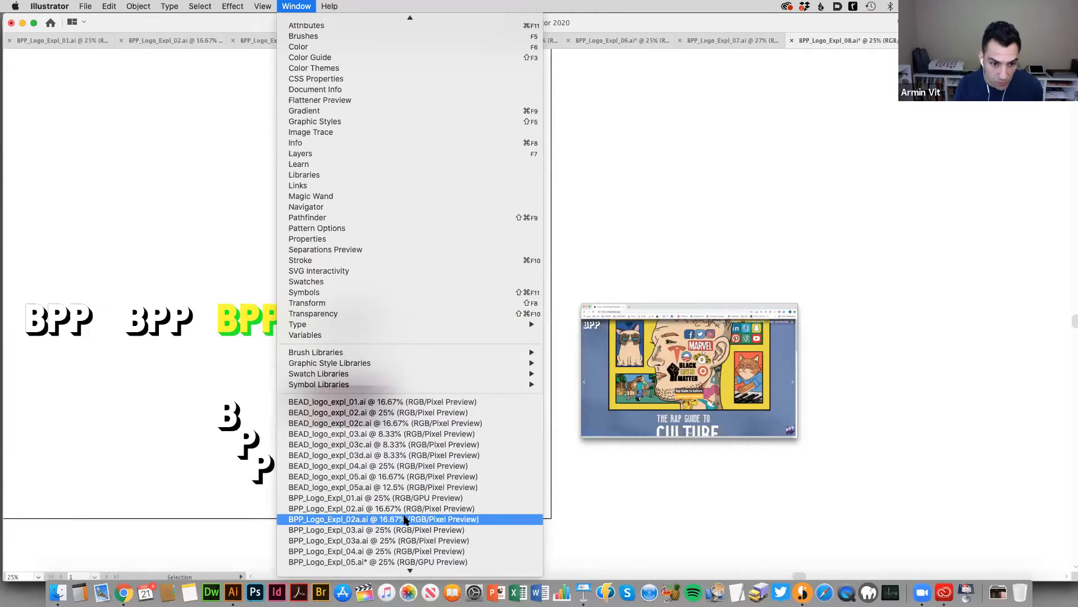
pyautogui.click(404, 519)
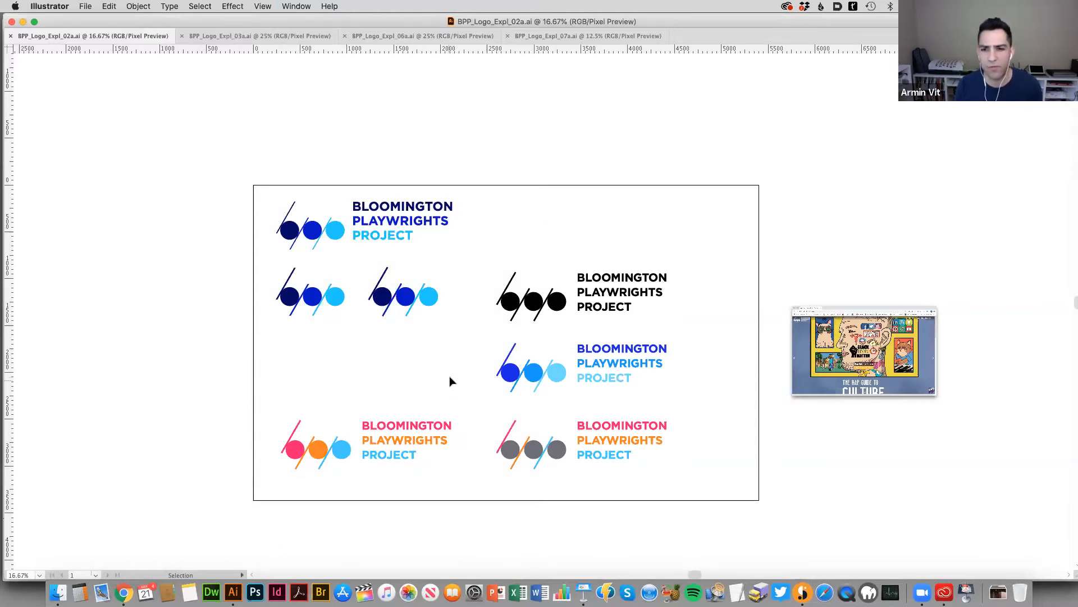
pyautogui.click(442, 347)
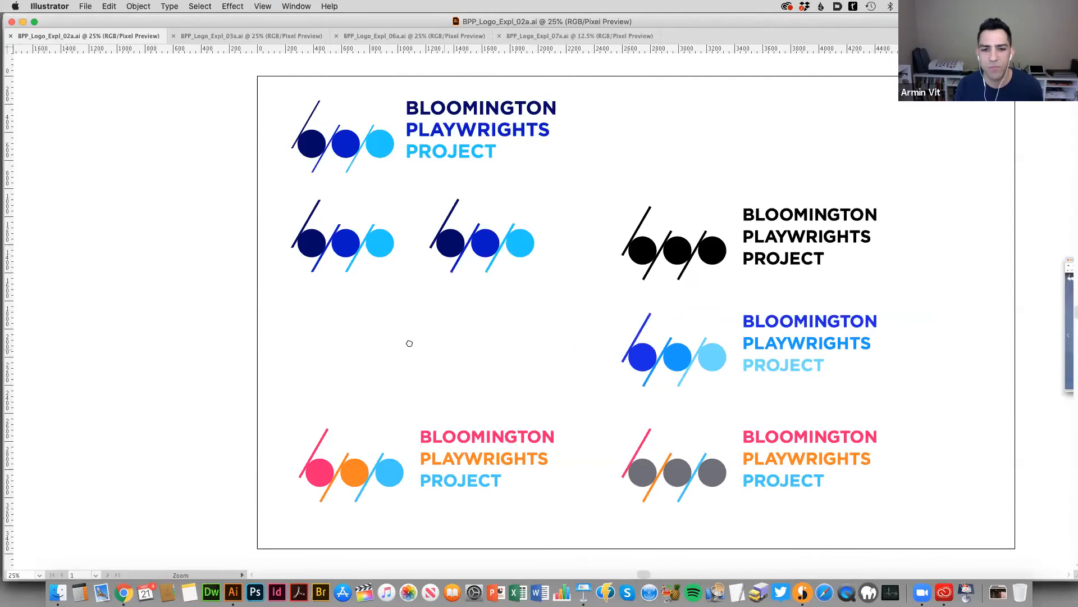
pyautogui.hscroll(3, 561, 359)
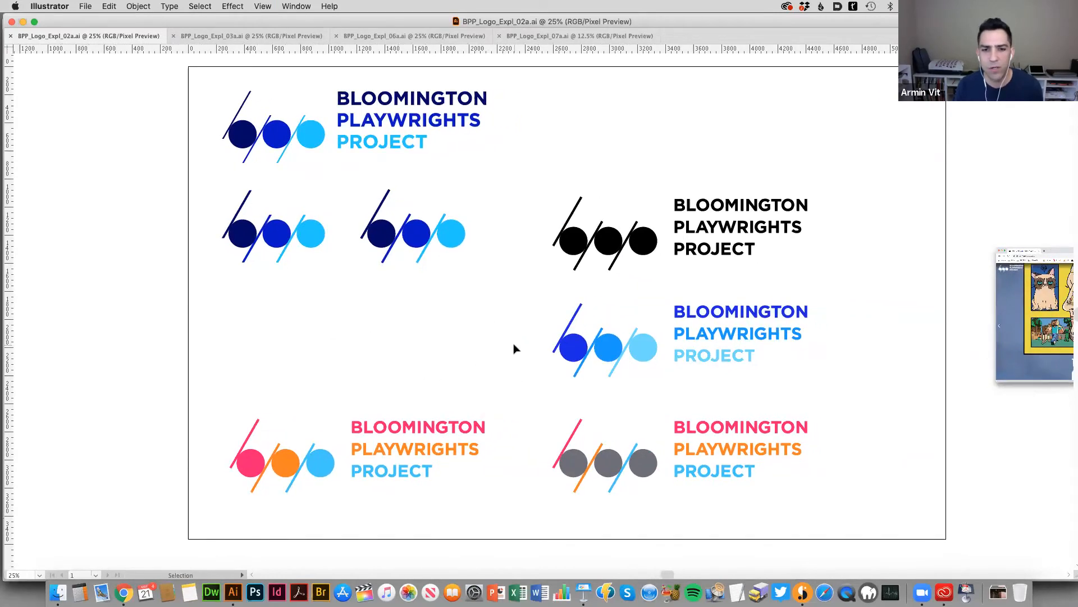
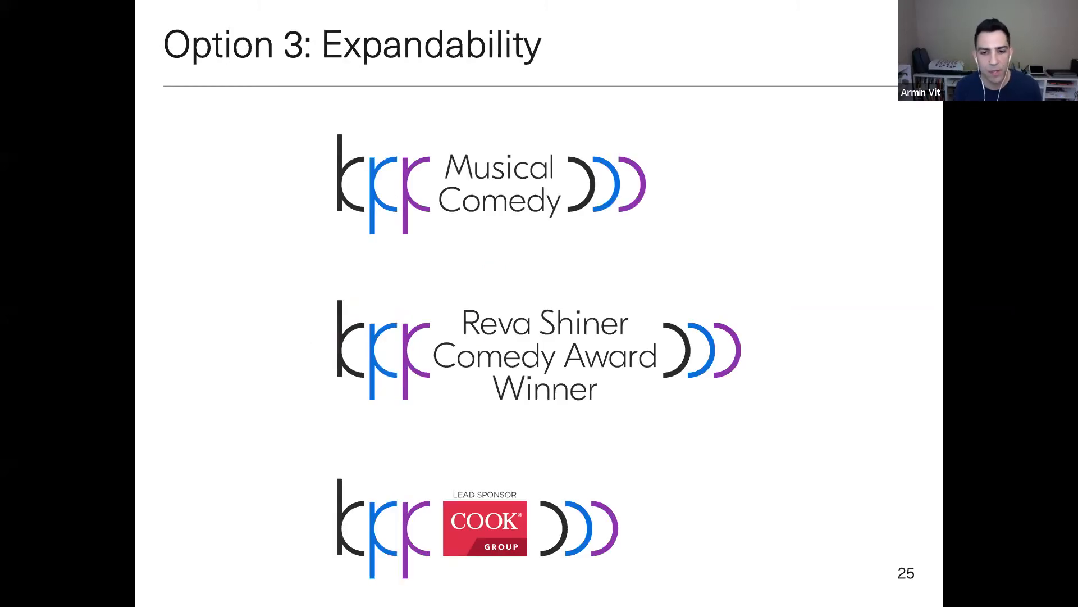
pyautogui.press('Right')
pyautogui.press('Right')
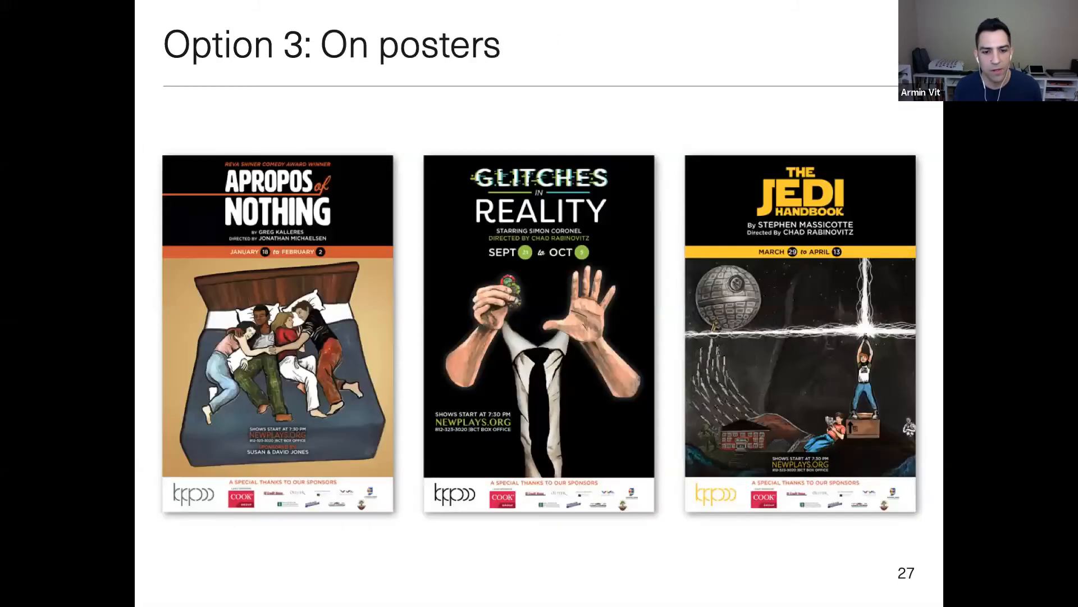
pyautogui.press('Right')
pyautogui.press('Right')
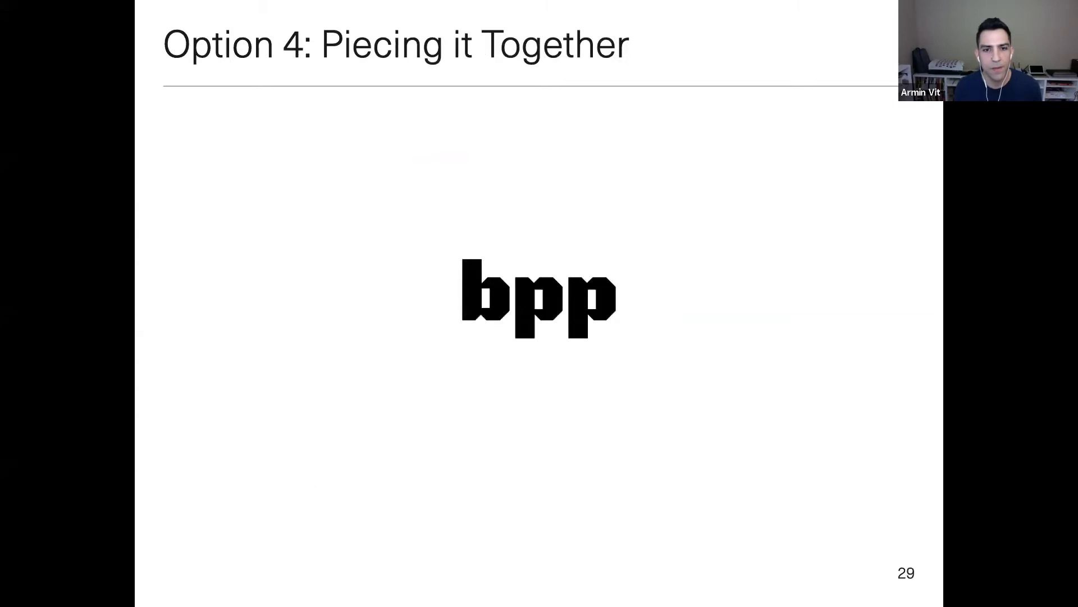
pyautogui.press('Right')
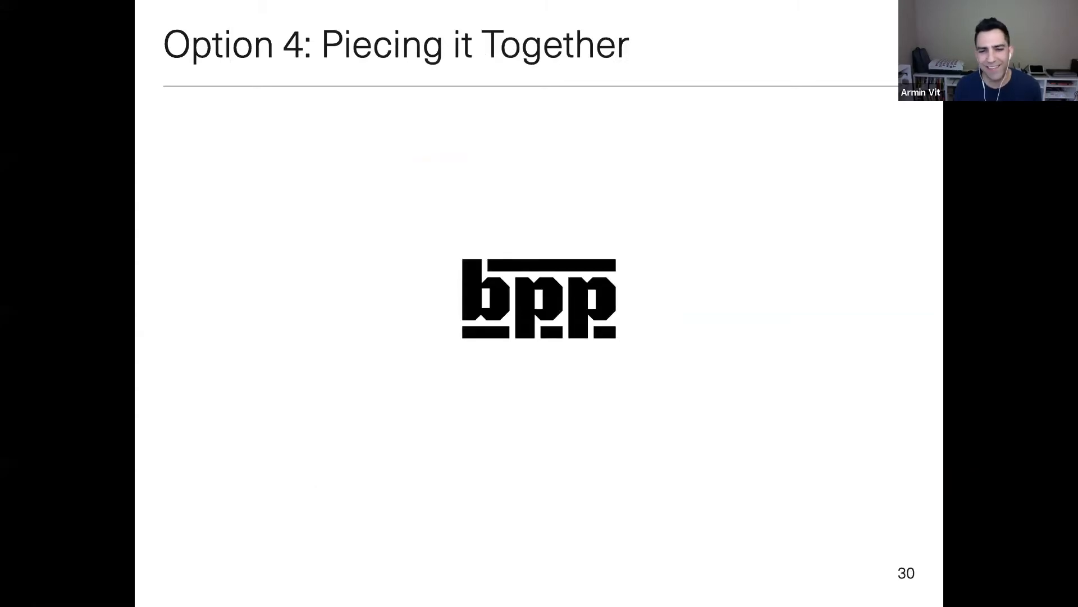
pyautogui.press('Right')
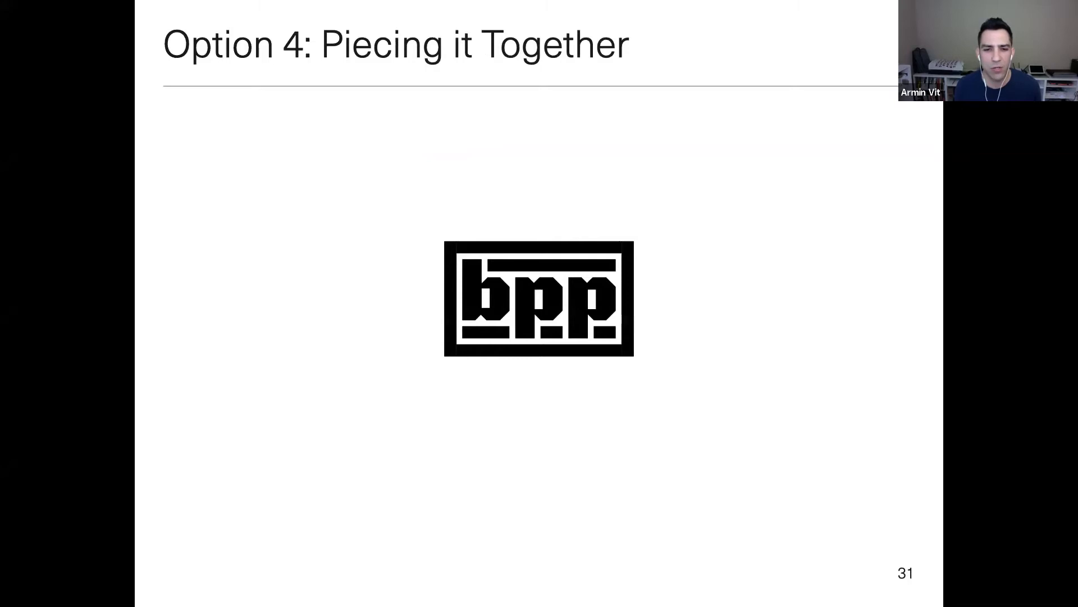
pyautogui.press('Right')
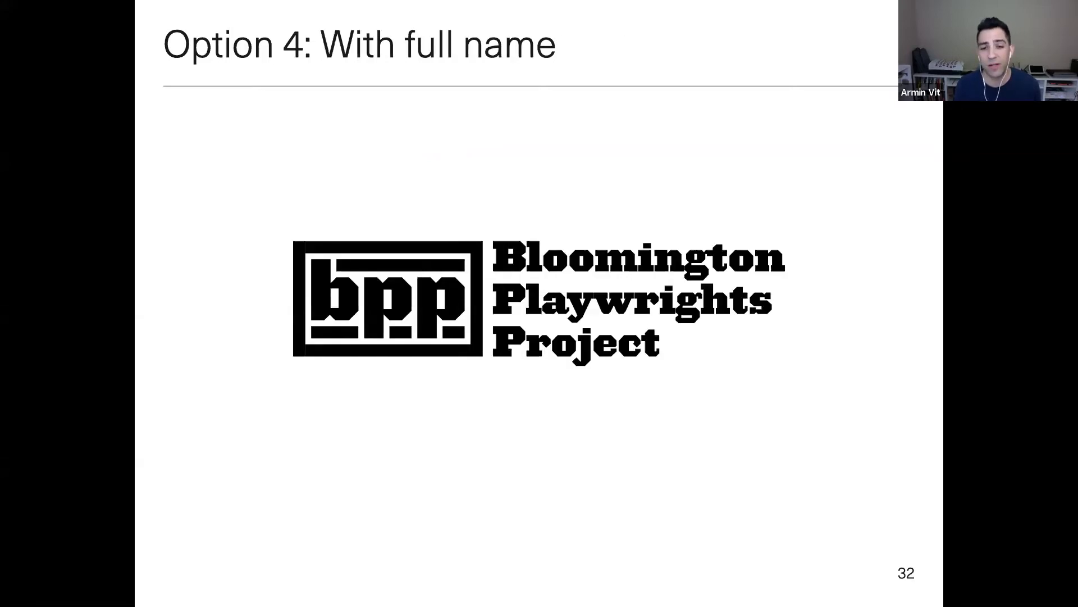
pyautogui.press('Right')
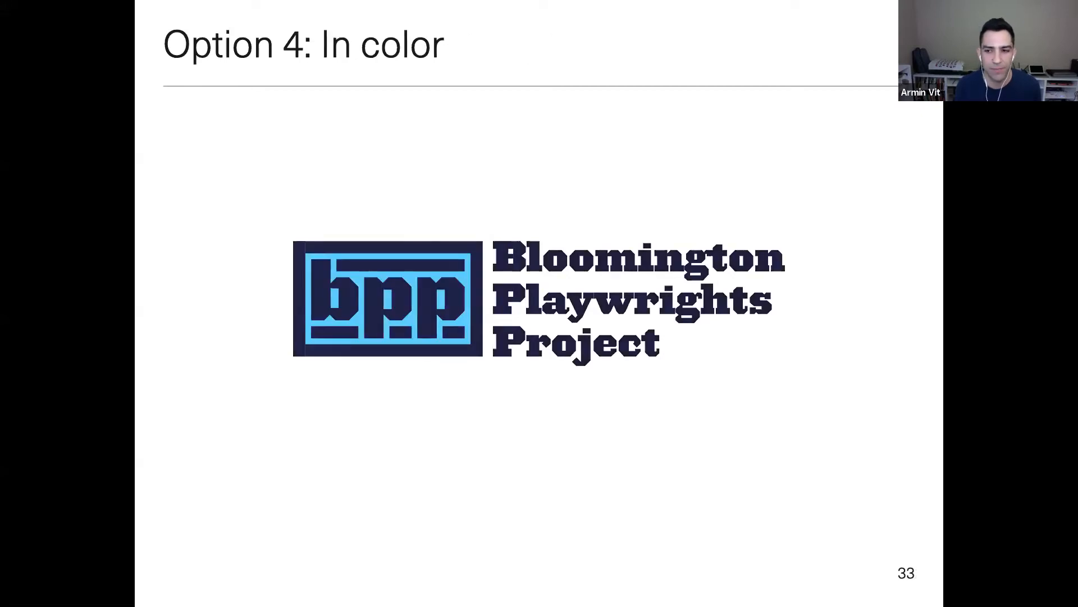
pyautogui.press('Right')
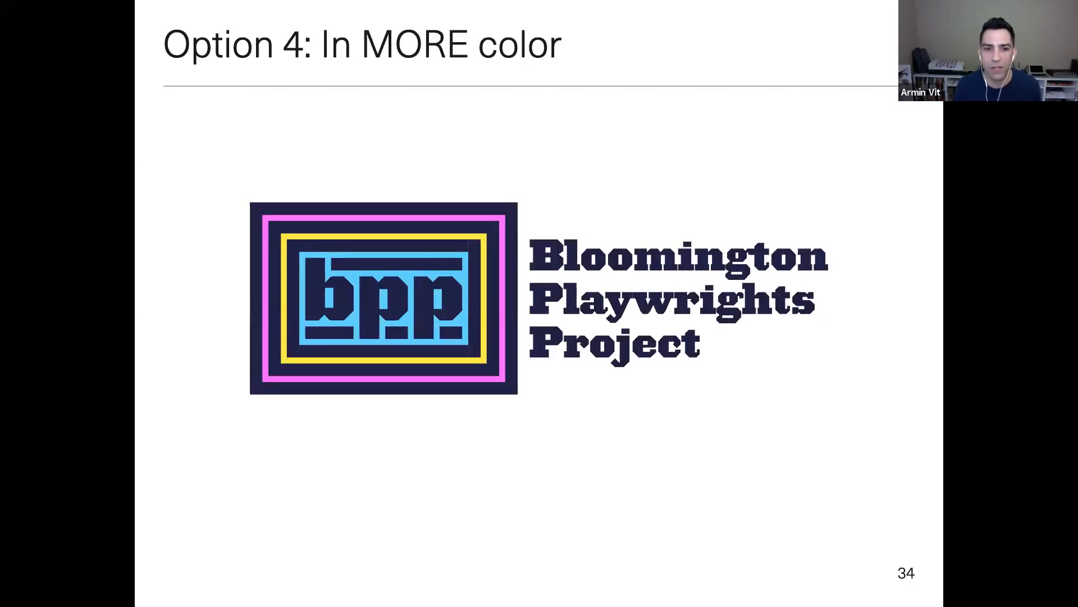
pyautogui.press('Right')
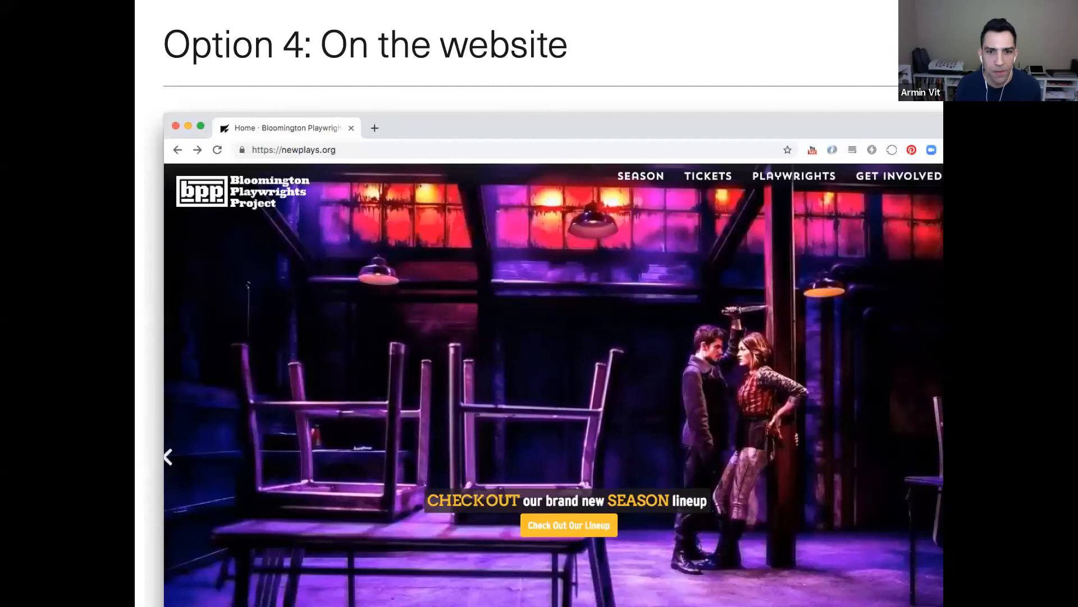
pyautogui.press('Right')
pyautogui.press('Right')
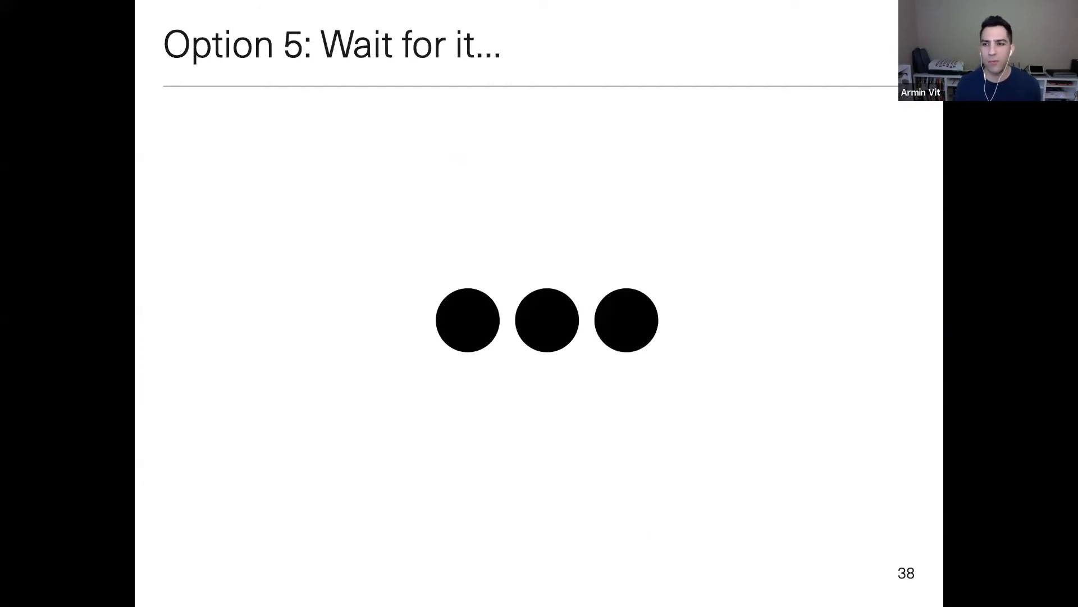
pyautogui.press('Right')
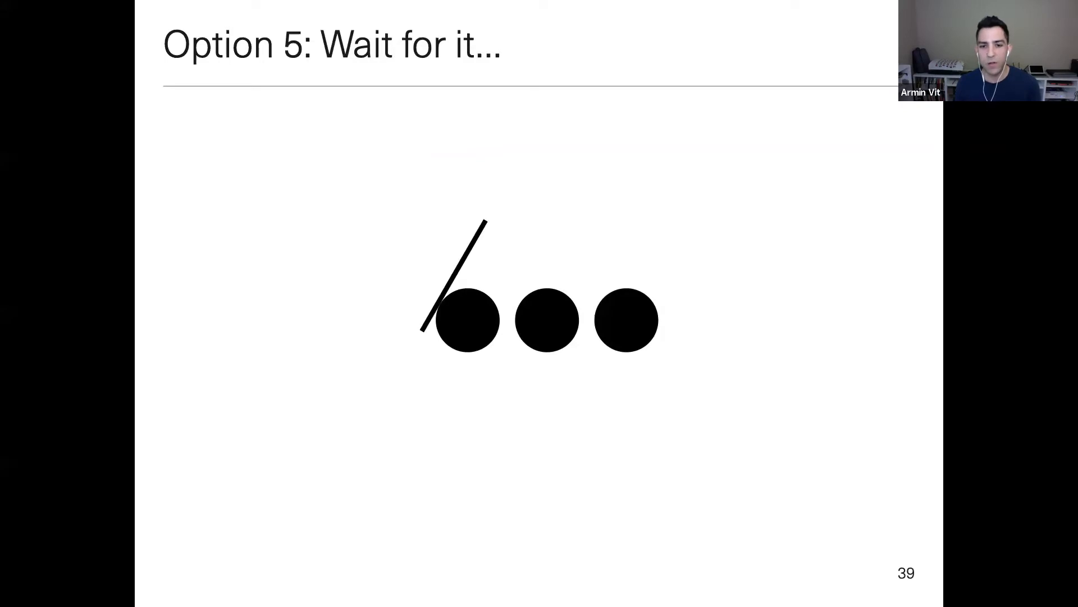
pyautogui.press('Right')
pyautogui.press('Right')
pyautogui.press('Right')
pyautogui.press('Left')
pyautogui.press('Left')
pyautogui.press('Left')
pyautogui.press('Left')
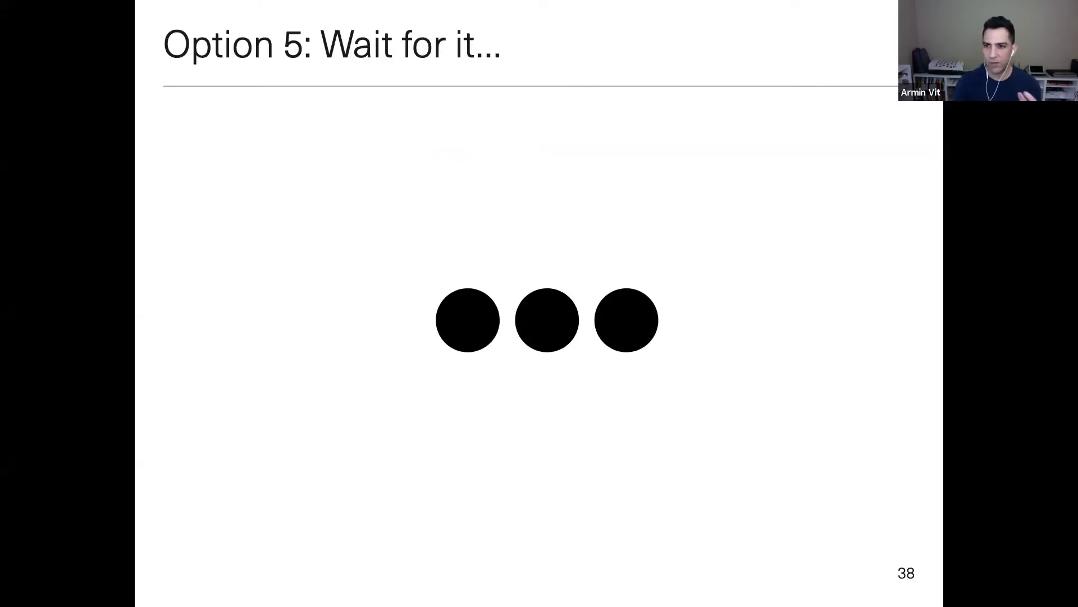
pyautogui.press('Right')
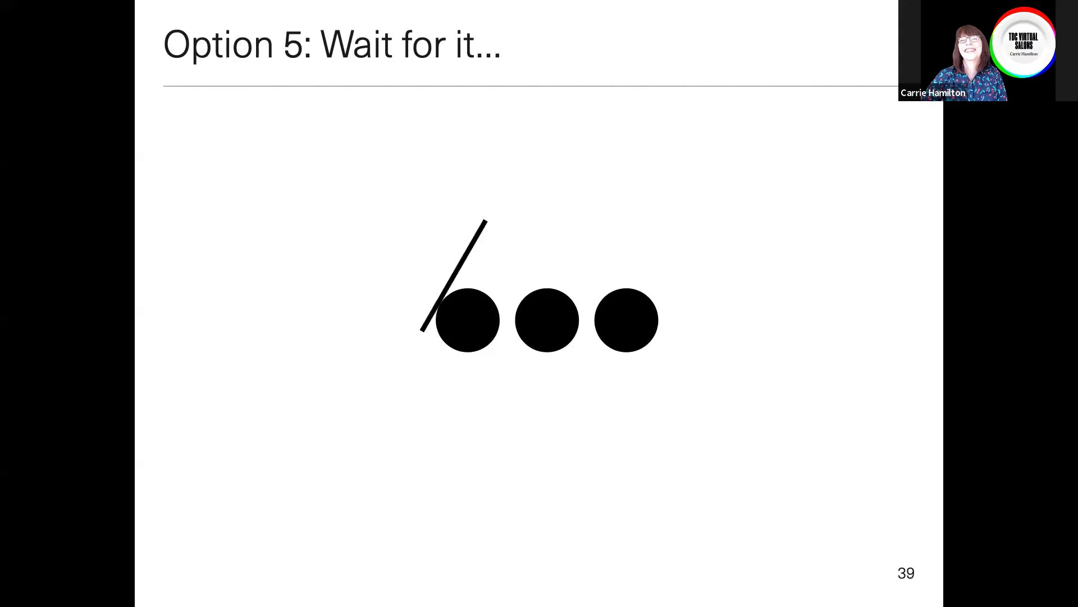
pyautogui.press('Right')
pyautogui.press('Right')
pyautogui.press('Right')
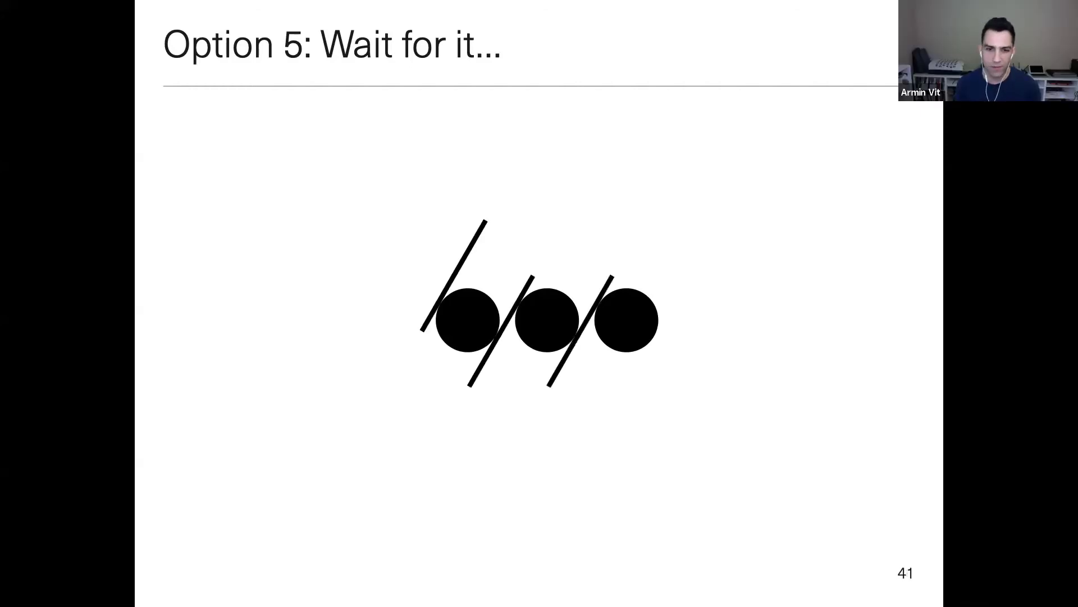
pyautogui.press('Right')
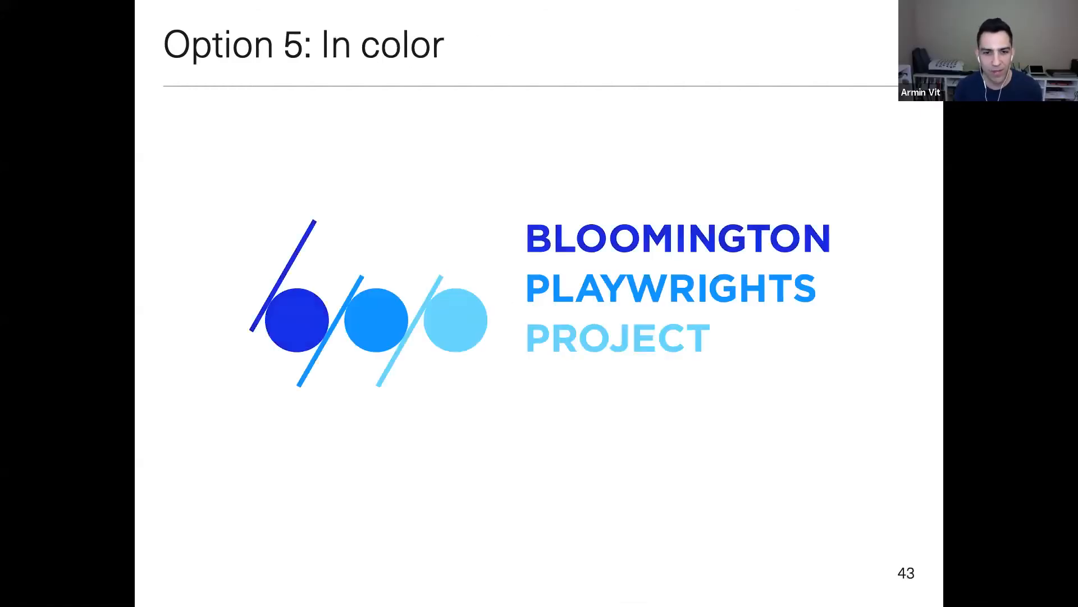
pyautogui.press('Right')
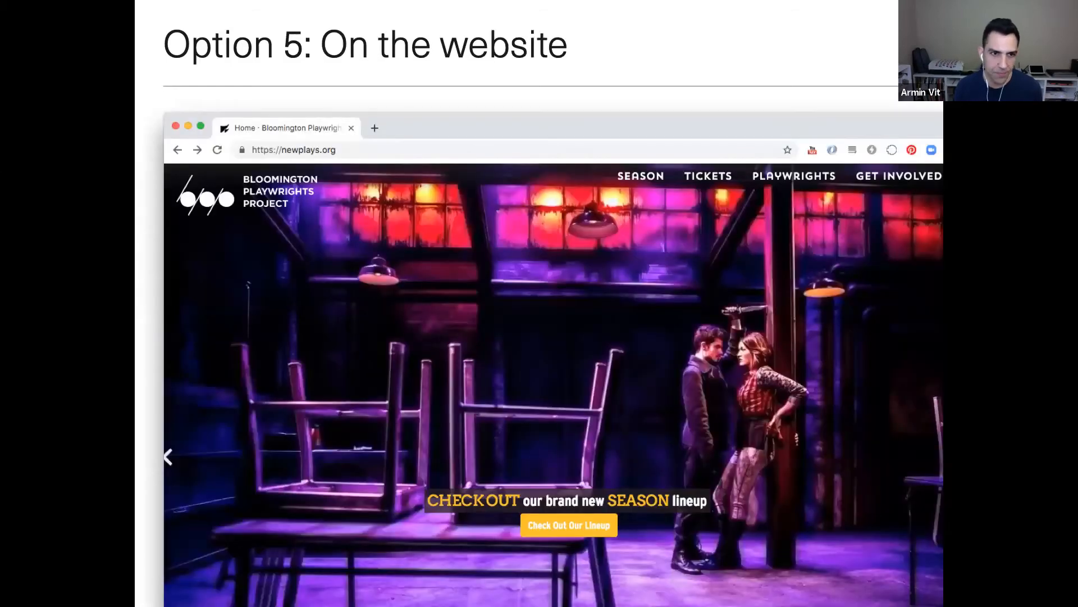
pyautogui.press('Right')
pyautogui.press('Right')
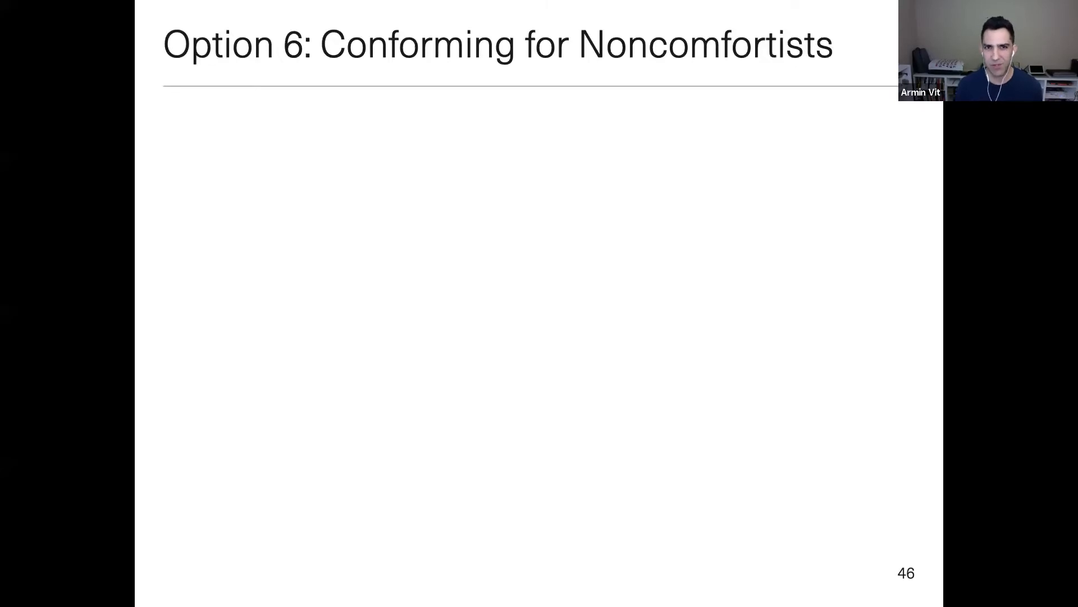
pyautogui.press('Right')
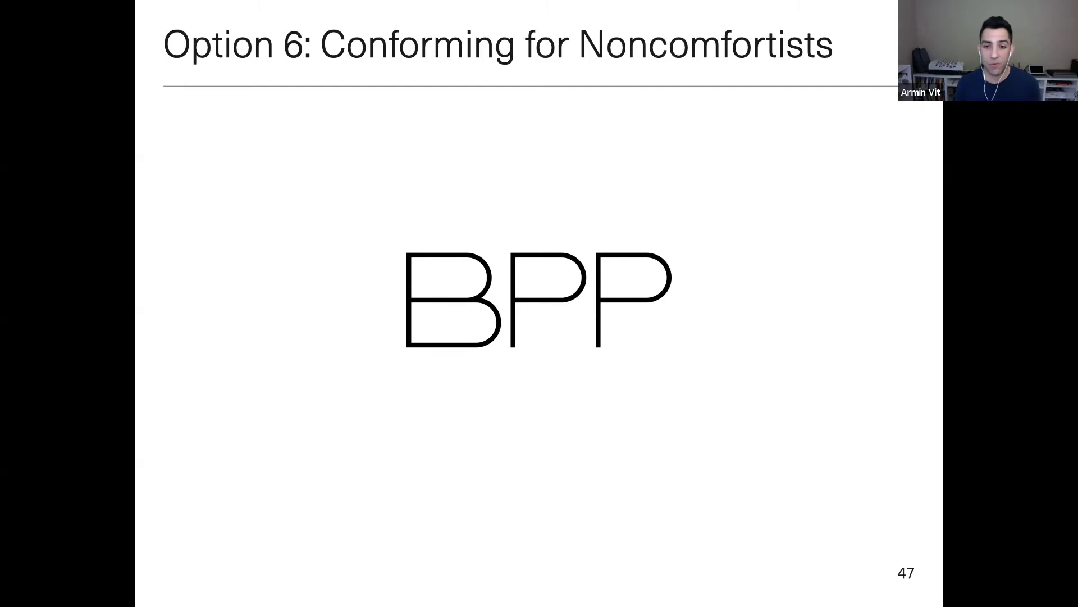
pyautogui.press('Right')
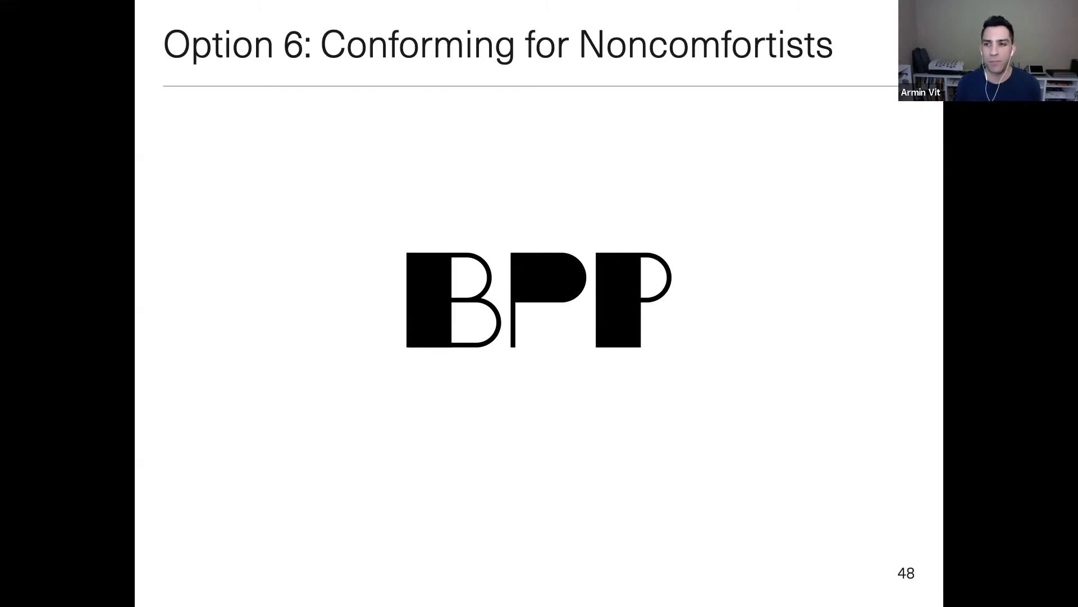
pyautogui.press('Right')
pyautogui.press('Right')
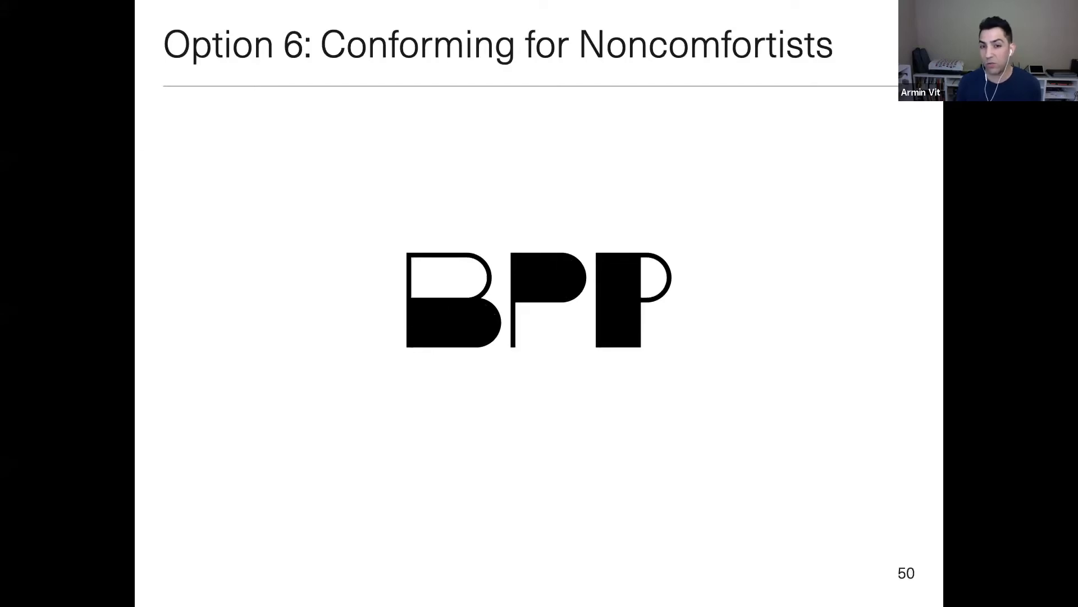
pyautogui.press('Right')
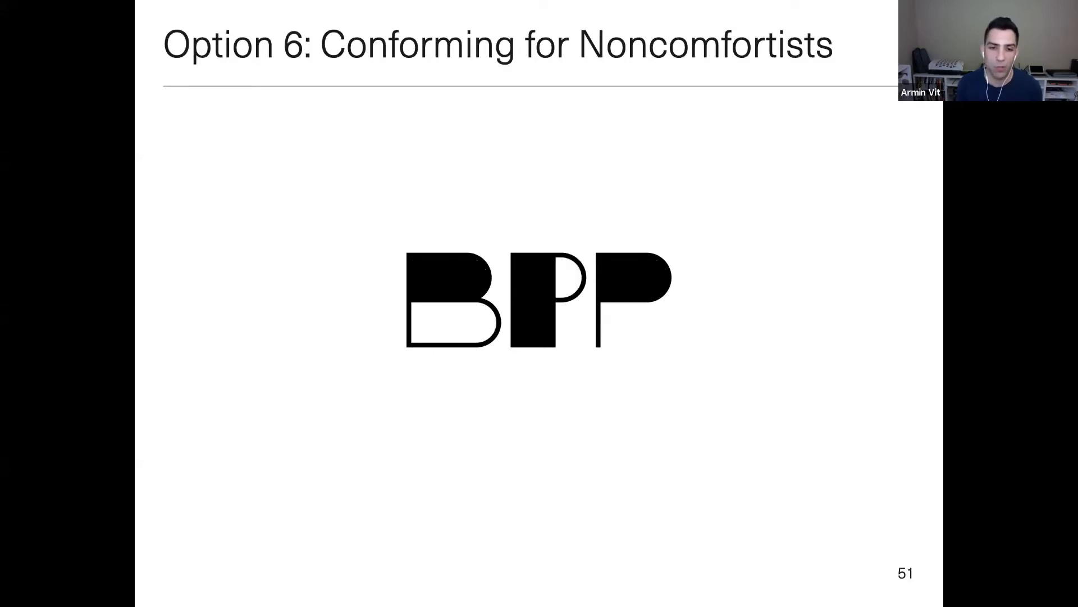
pyautogui.press('Right')
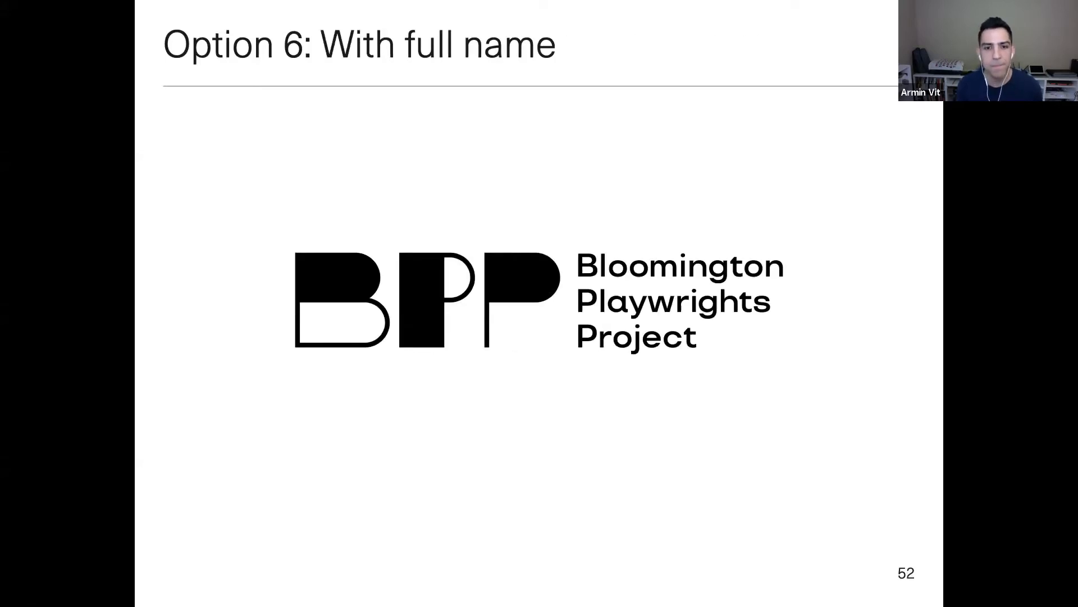
pyautogui.press('Right')
pyautogui.press('Right')
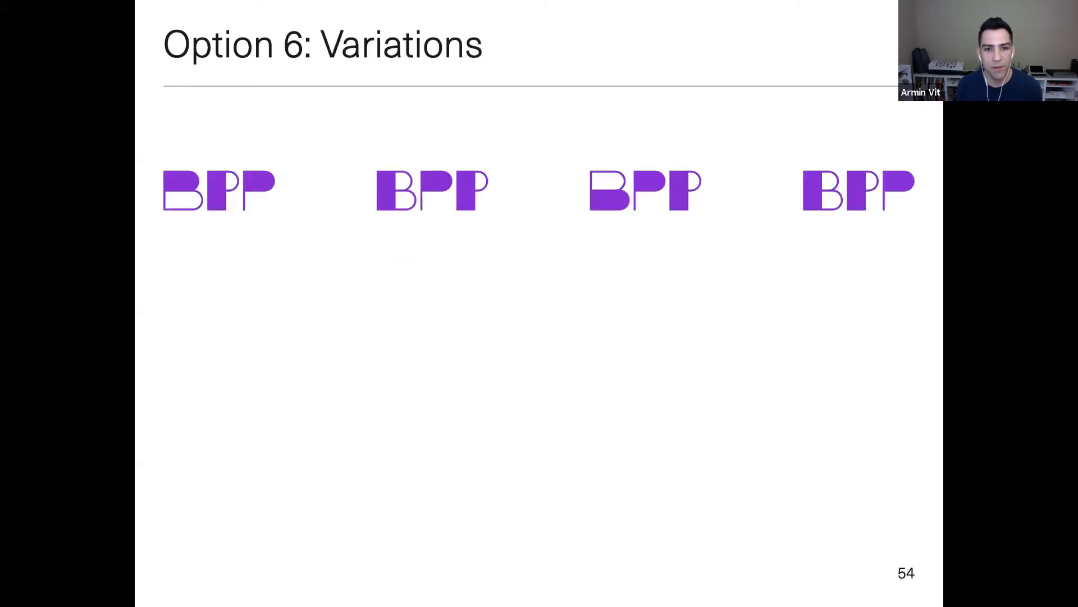
# Advance through the Option 6 stacked logo variations, pattern and photo frame slides, up to slide 58.
pyautogui.press('Right')
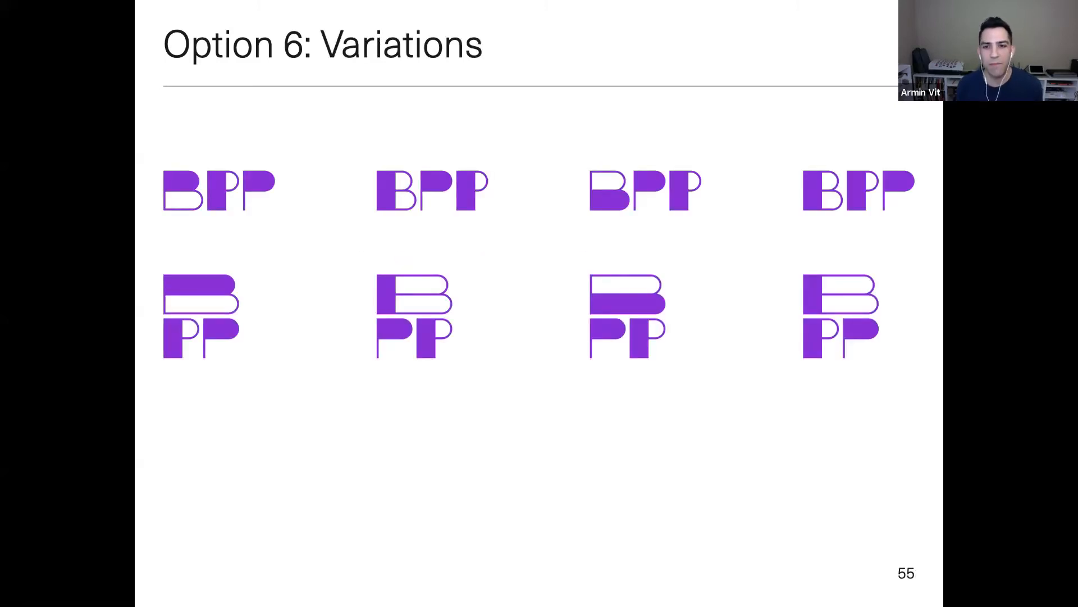
pyautogui.press('Right')
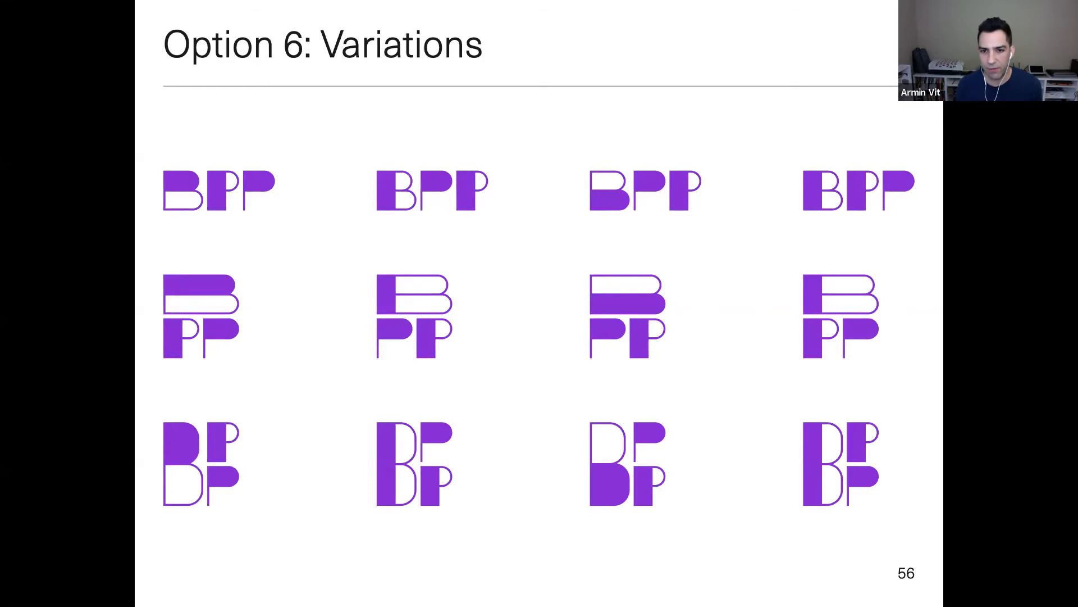
pyautogui.press('Right')
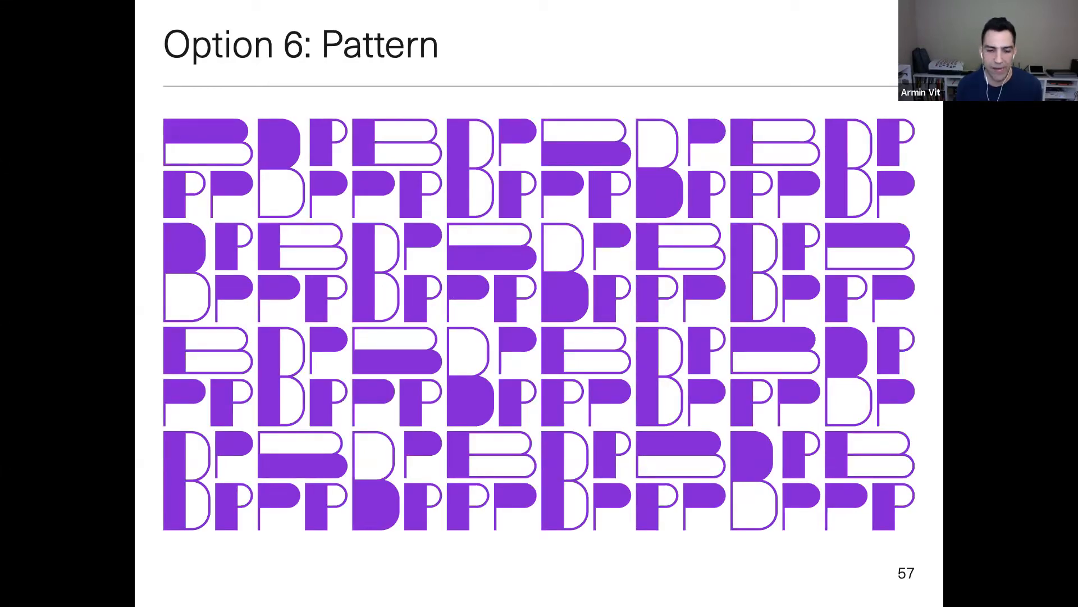
pyautogui.press('Right')
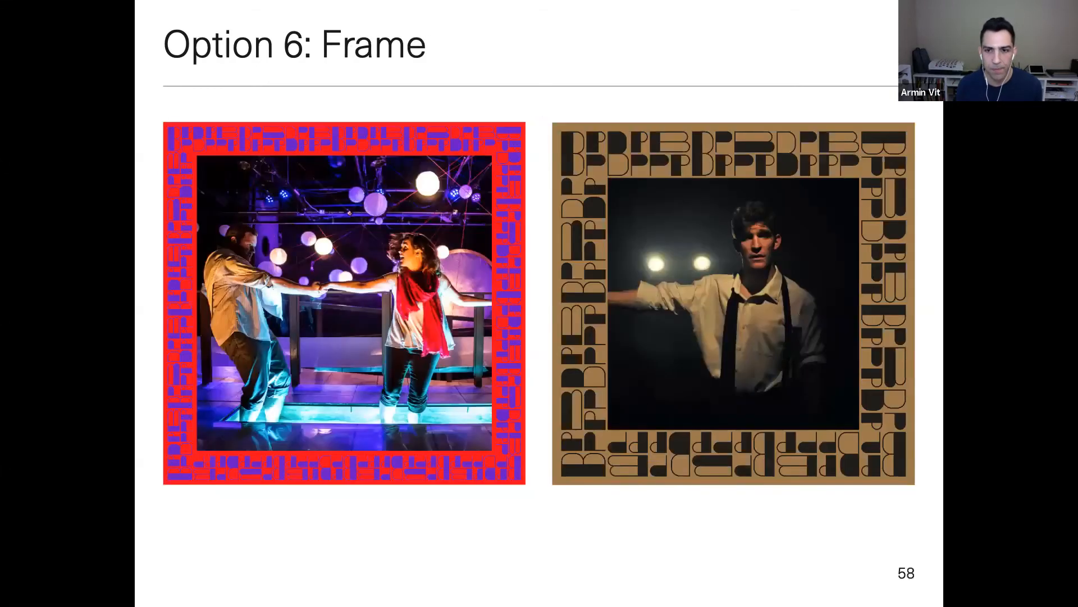
# Review the Option 6 logo and pattern animations and its website and poster applications on slides 59 to 62.
pyautogui.press('Right')
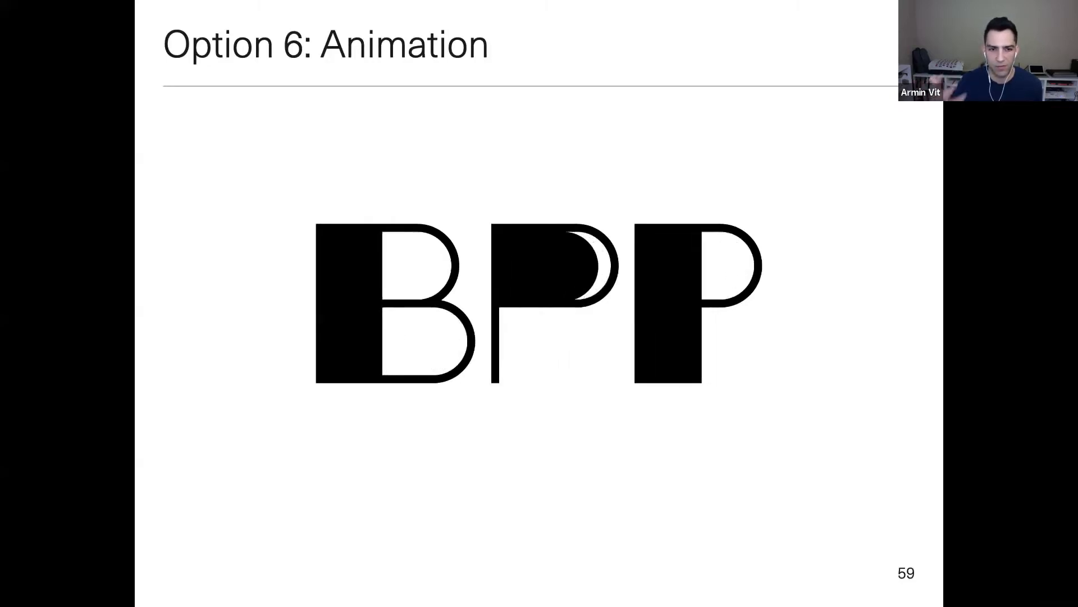
pyautogui.press('Right')
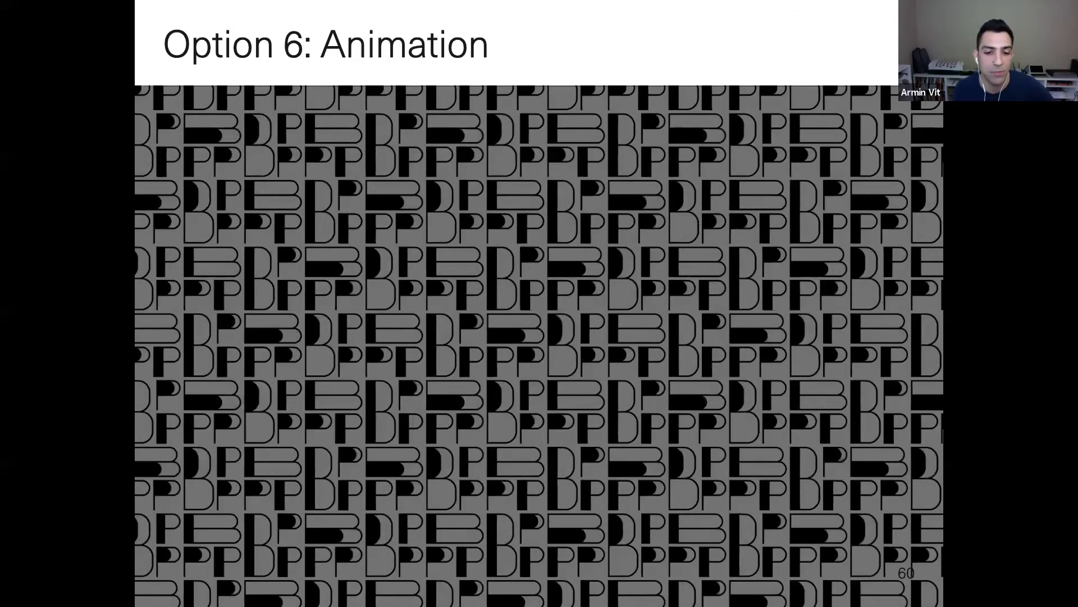
pyautogui.press('Right')
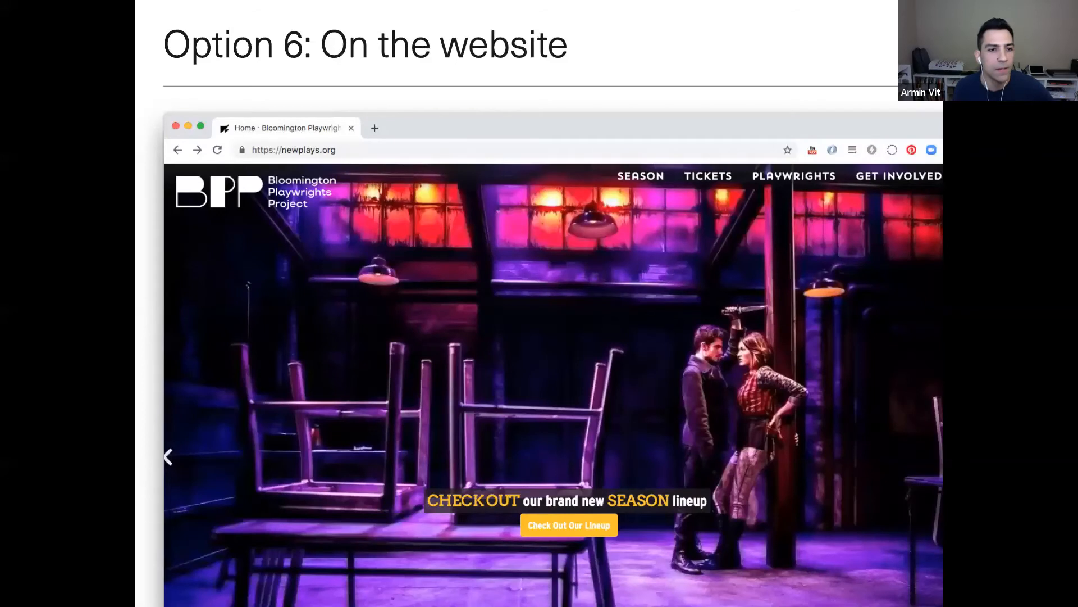
pyautogui.press('Right')
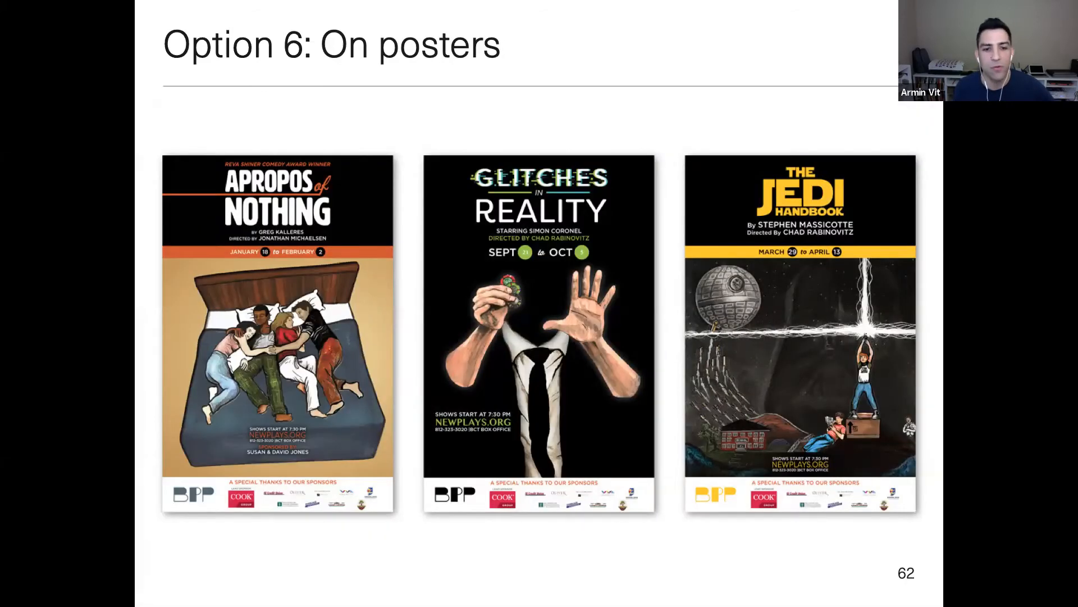
# Compare all six logo options on the "Options at a glance" slides through slide 65, and exit the slideshow.
pyautogui.press('Right')
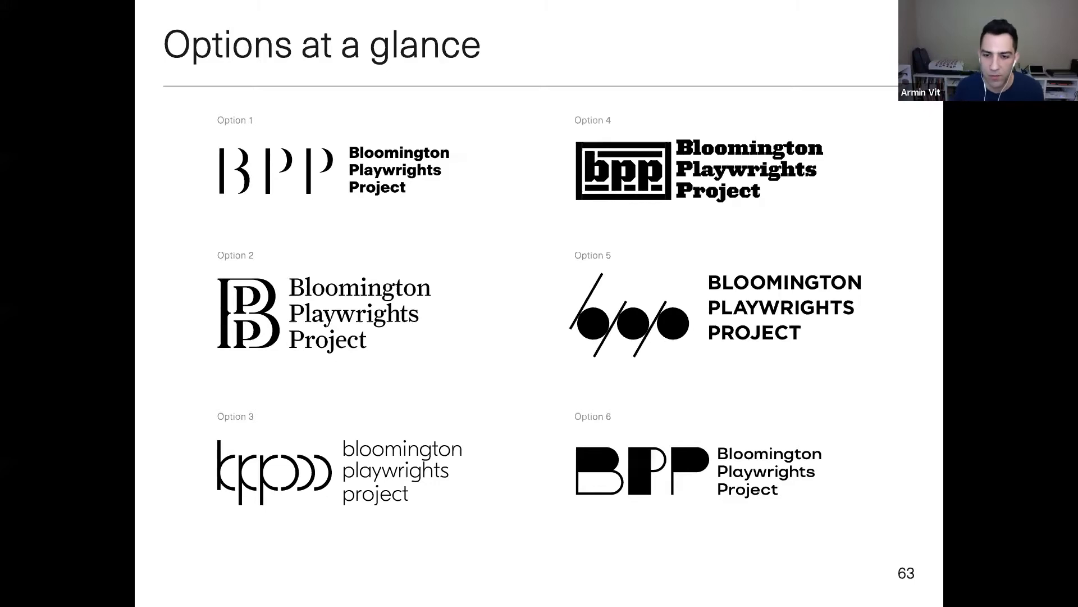
pyautogui.press('Right')
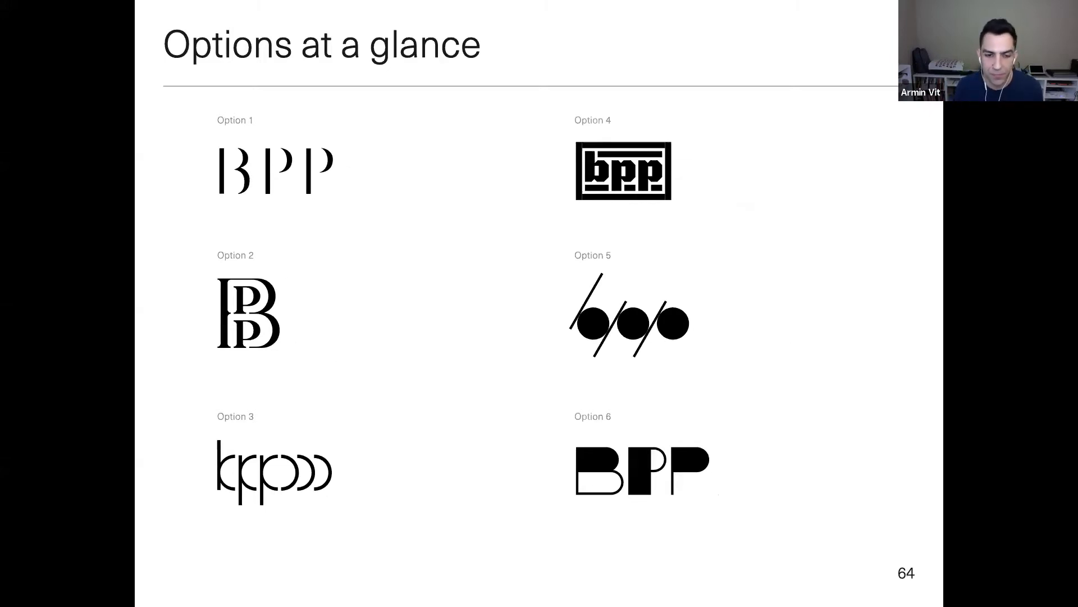
pyautogui.press('Right')
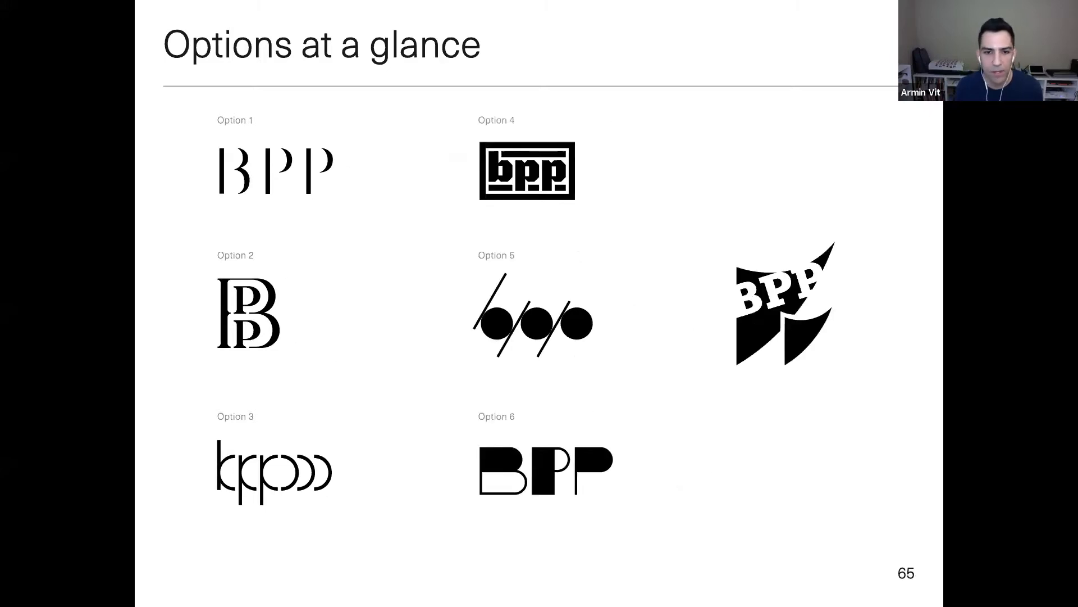
pyautogui.press('Escape')
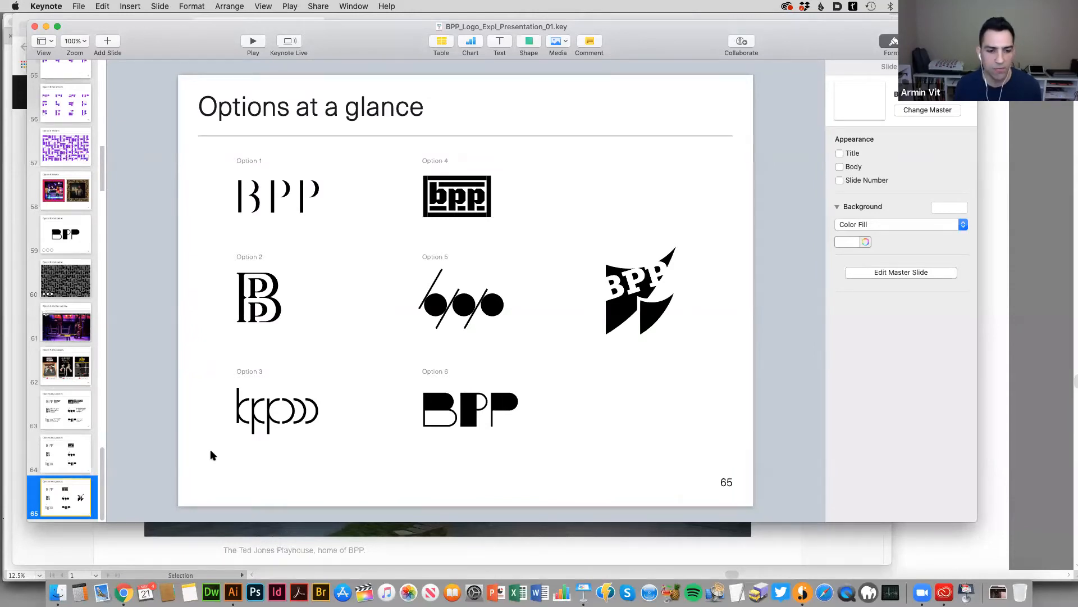
# Switch to the Bloomington Playwrights Project page on Behance in Chrome and review the building photos, monogram explanation and monogram color variations.
pyautogui.click(130, 535)
pyautogui.scroll(-5, 130, 535)
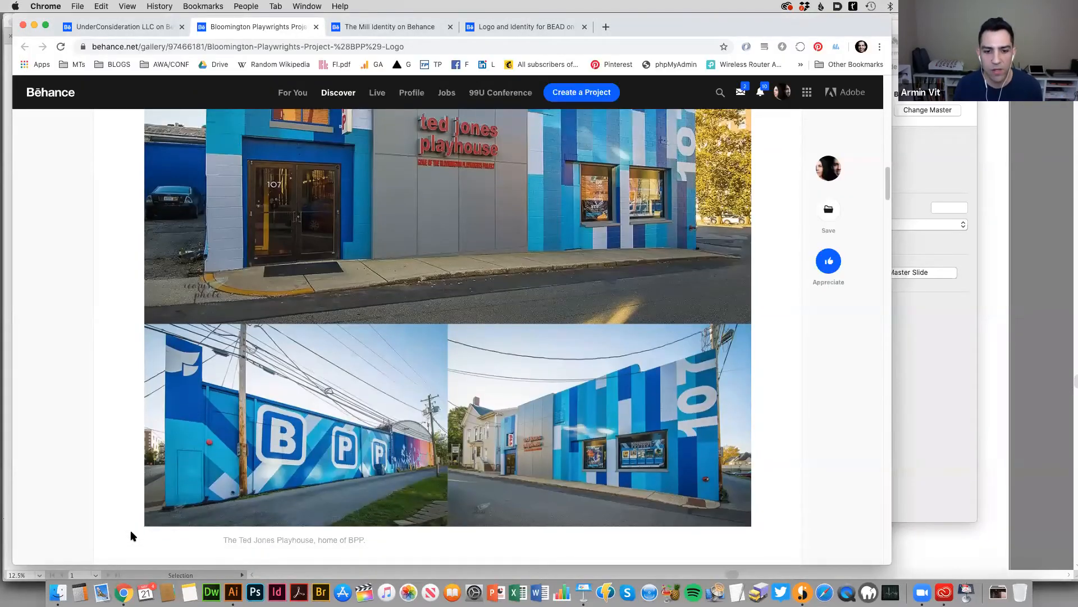
pyautogui.scroll(-5, 130, 535)
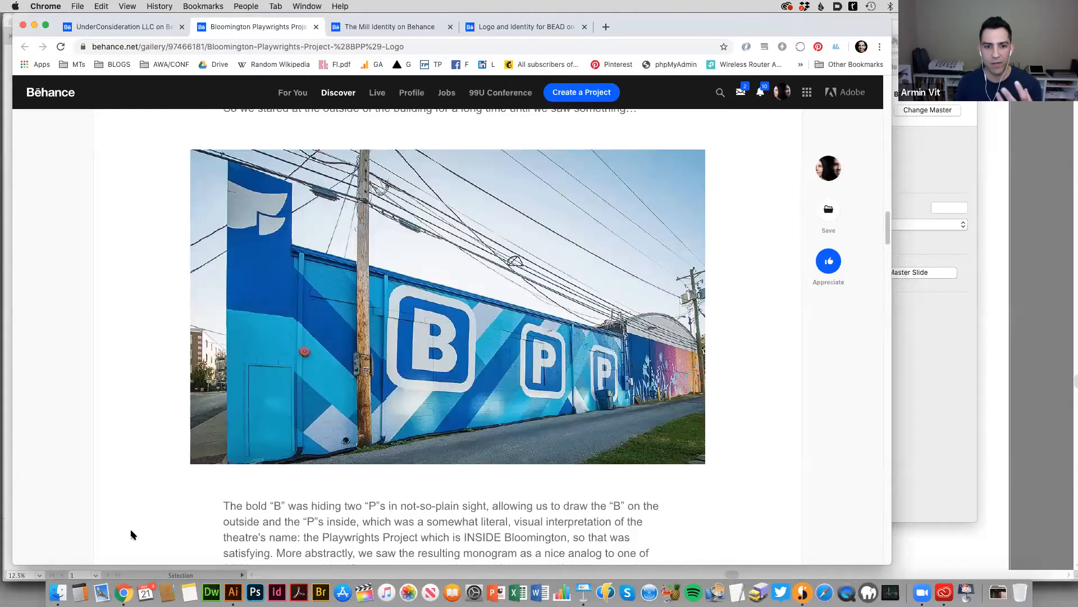
pyautogui.scroll(-6, 132, 532)
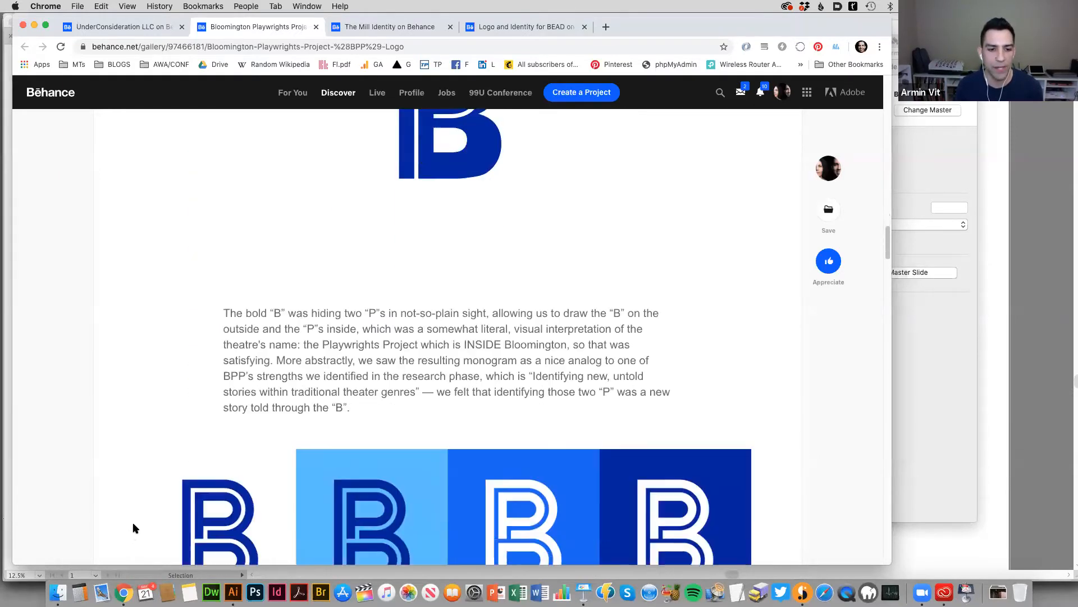
pyautogui.scroll(-2, 134, 524)
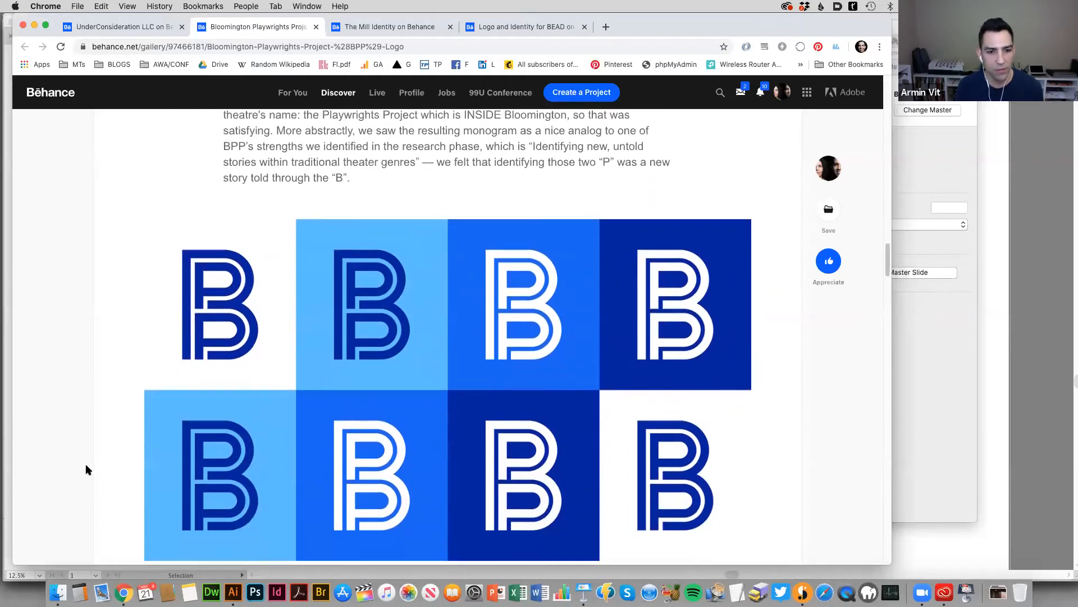
pyautogui.scroll(-5, 86, 468)
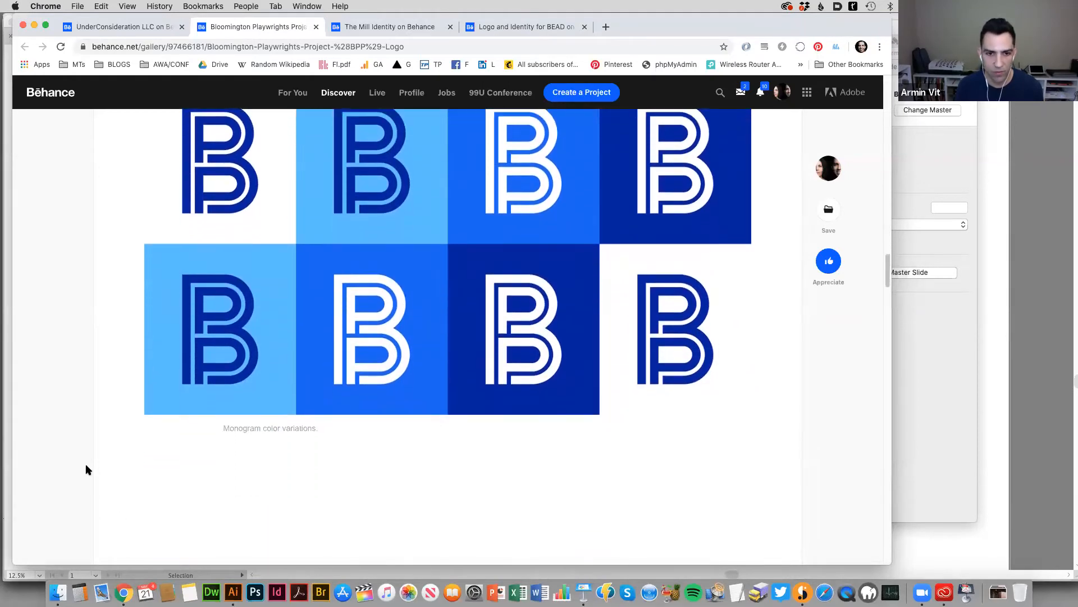
# Review the full logo color variations, the pattern animation and the poster transition text on the Behance project page.
pyautogui.scroll(-11, 86, 469)
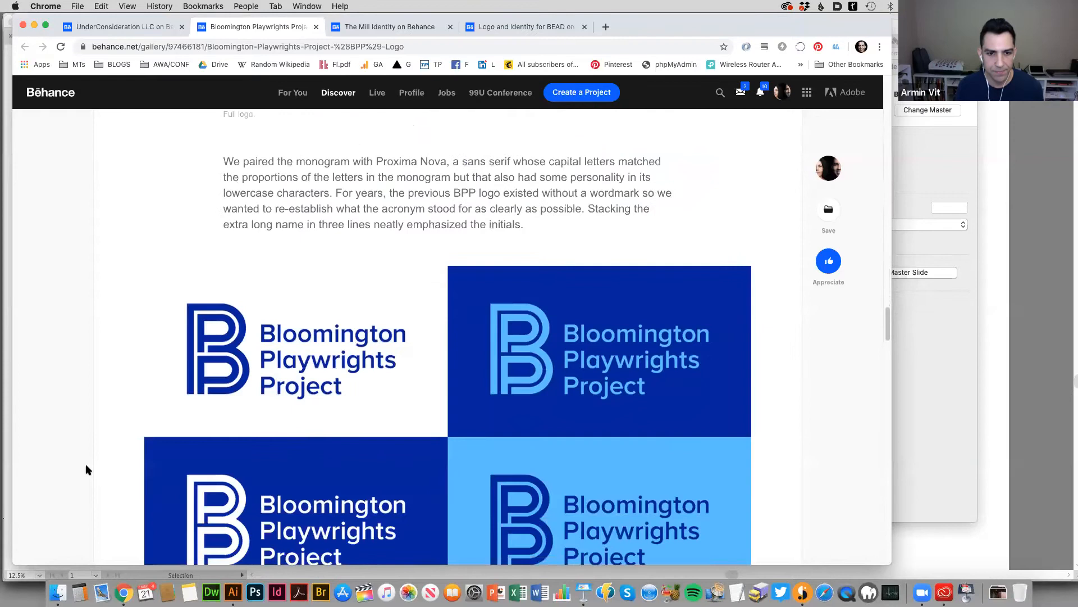
pyautogui.scroll(-4, 86, 469)
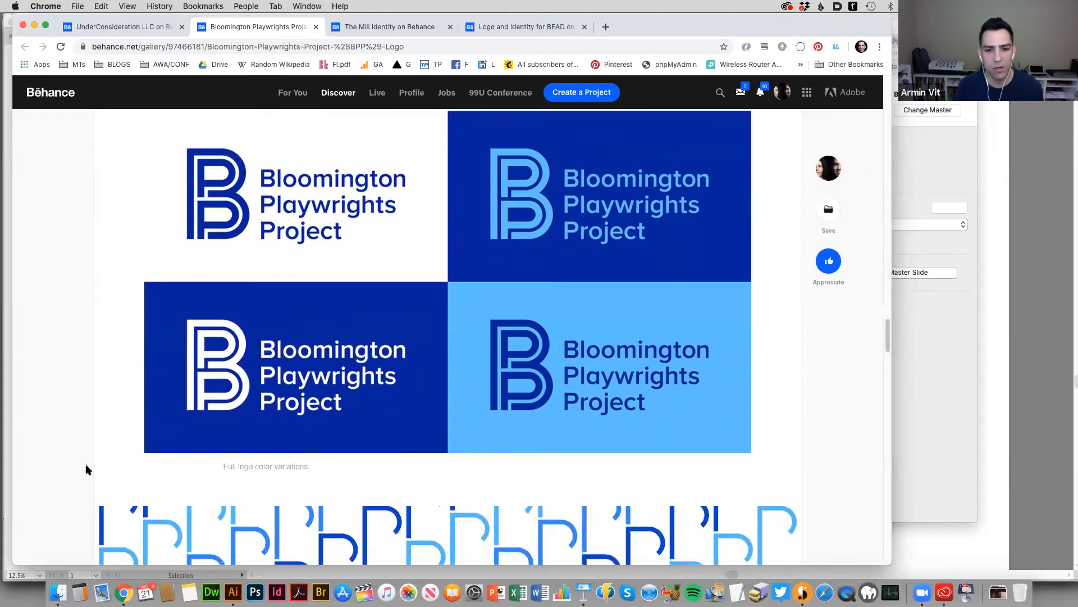
pyautogui.scroll(-5, 86, 469)
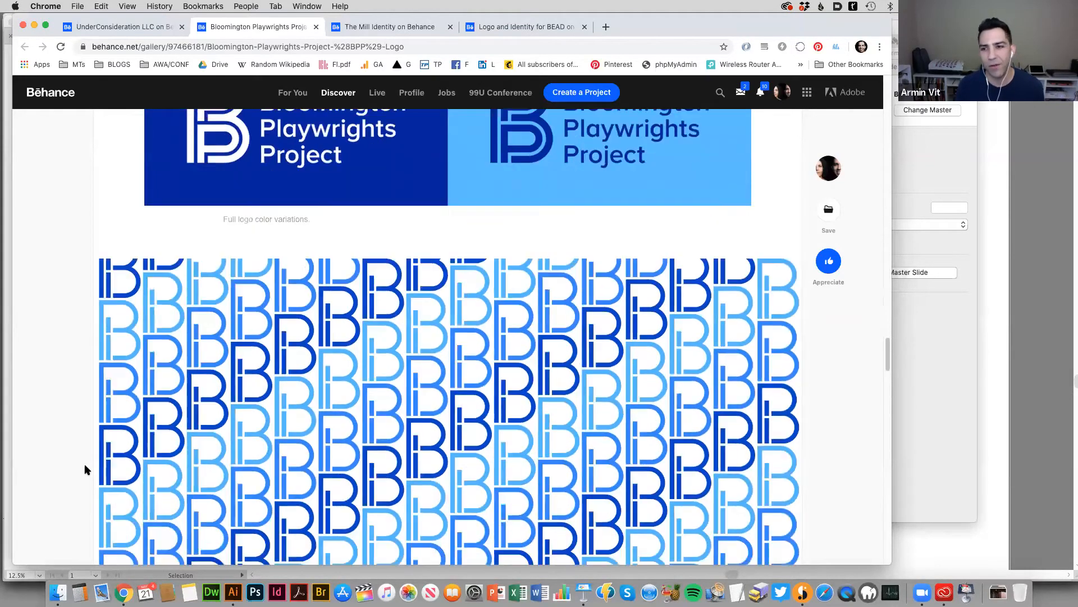
pyautogui.scroll(-3, 86, 469)
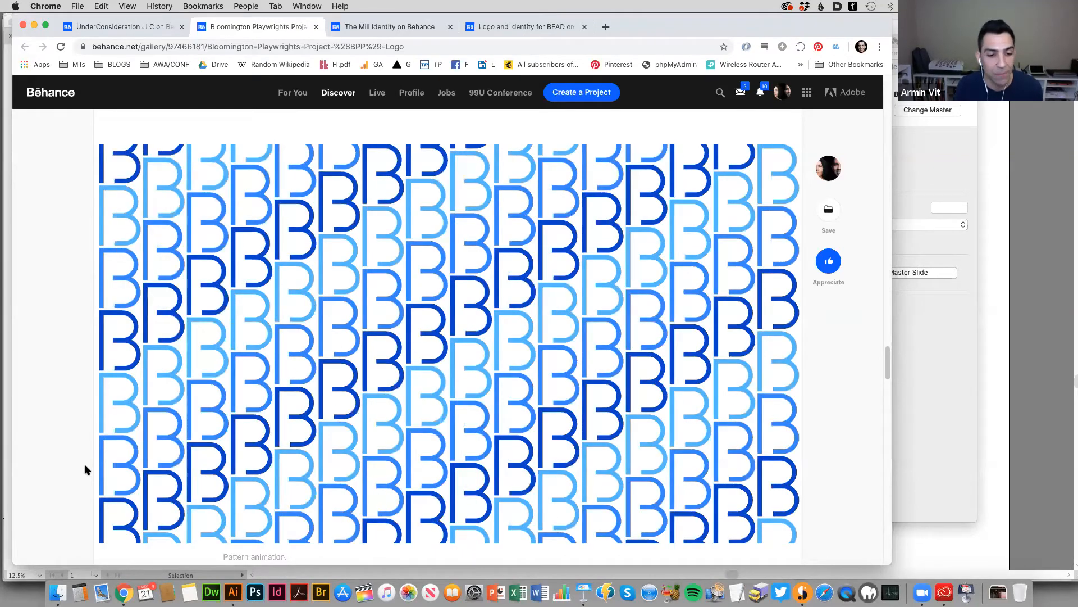
pyautogui.scroll(-3, 85, 469)
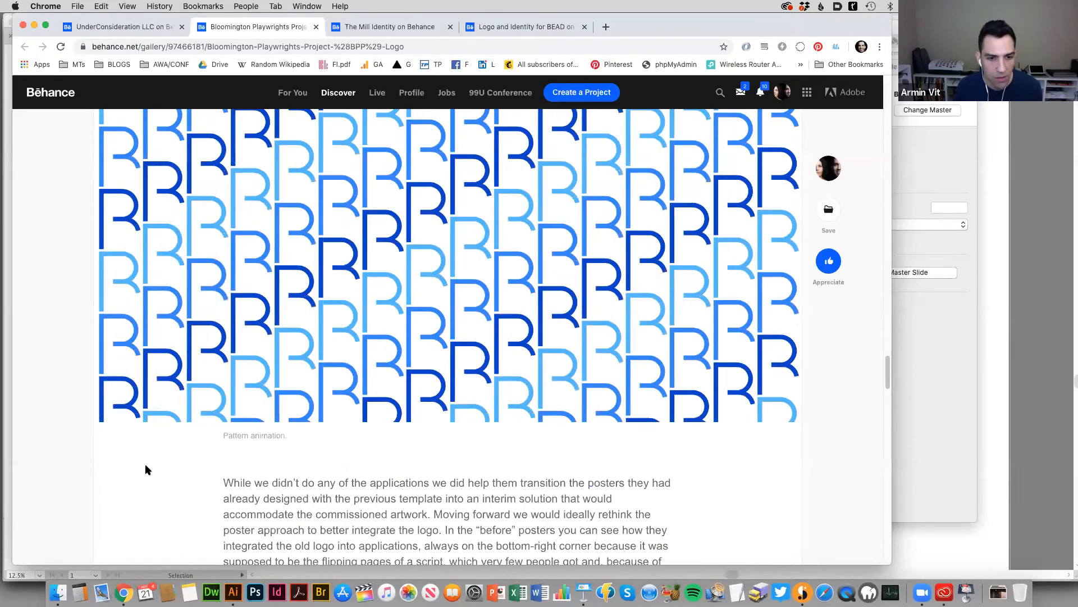
pyautogui.scroll(-2, 145, 469)
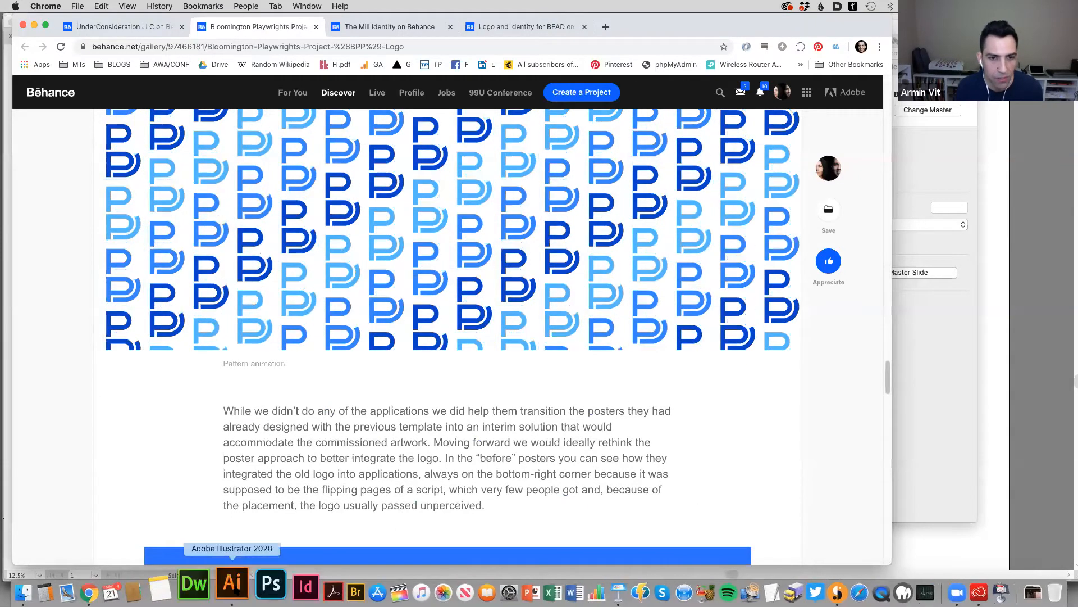
# Switch to Keynote, bring Dimension_Mill_Logo_Expl_Presentation_01.key to the front and reposition its window.
pyautogui.click(233, 587)
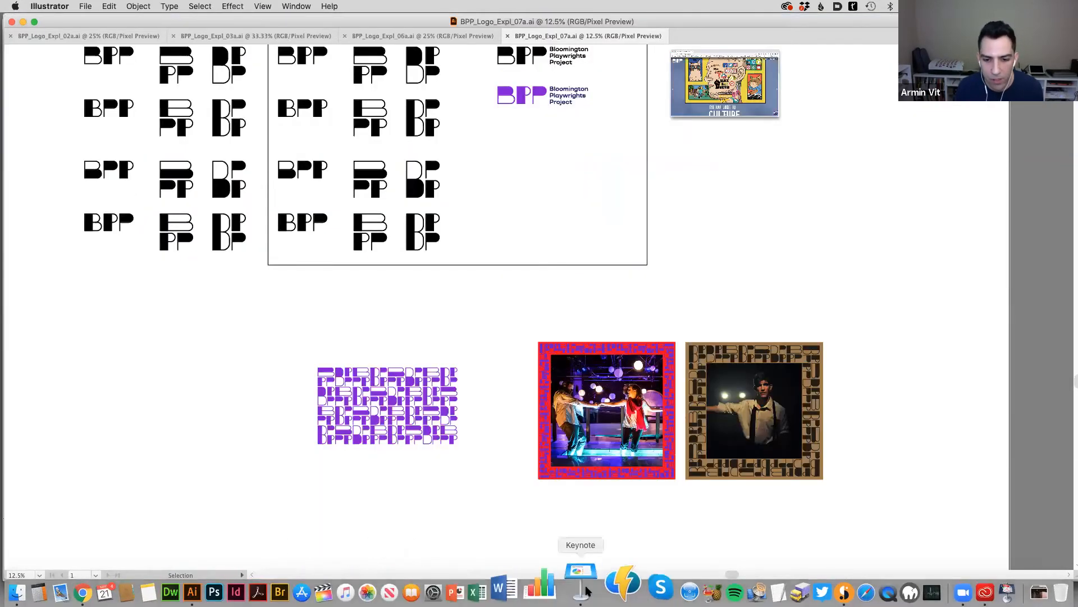
pyautogui.click(586, 591)
pyautogui.click(344, 6)
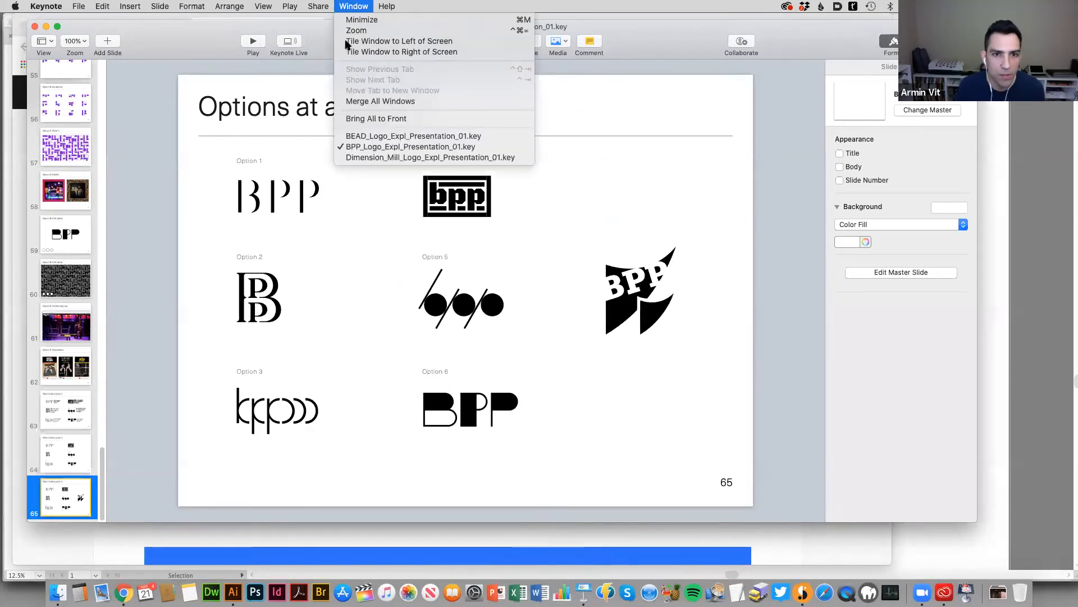
pyautogui.click(368, 147)
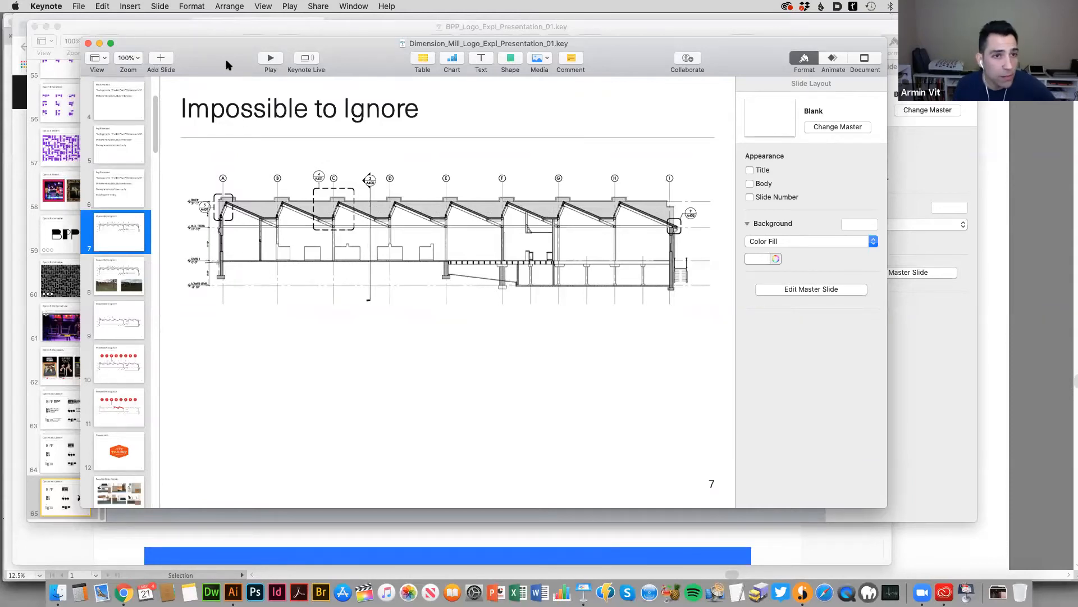
pyautogui.moveTo(225, 56); pyautogui.dragTo(202, 80)
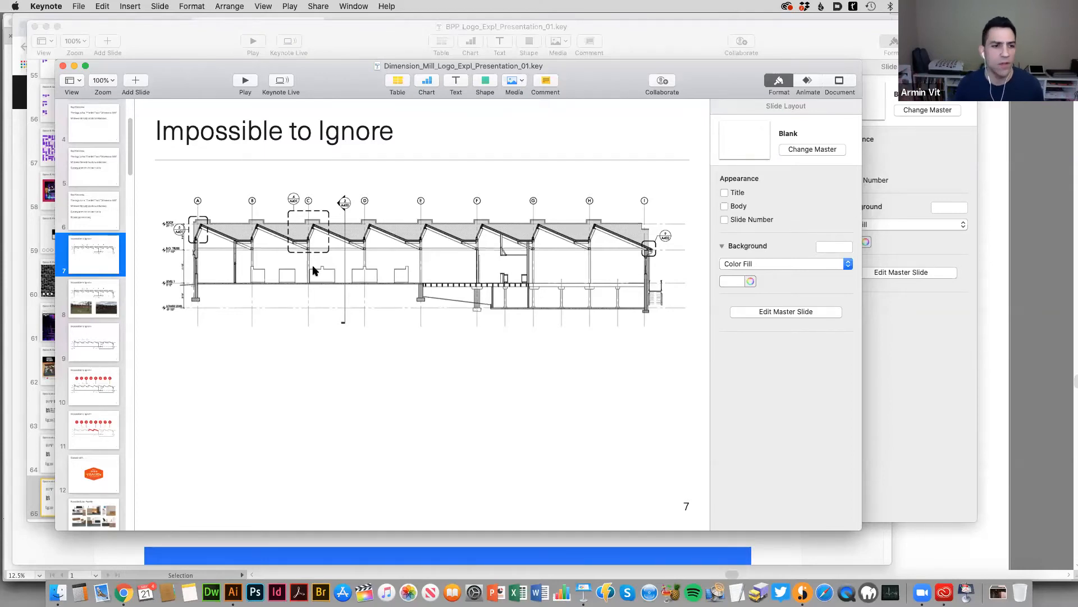
# View the "Impossible to Ignore" slides 8 to 10 with the sawtooth-roof building section and site photos.
pyautogui.click(101, 311)
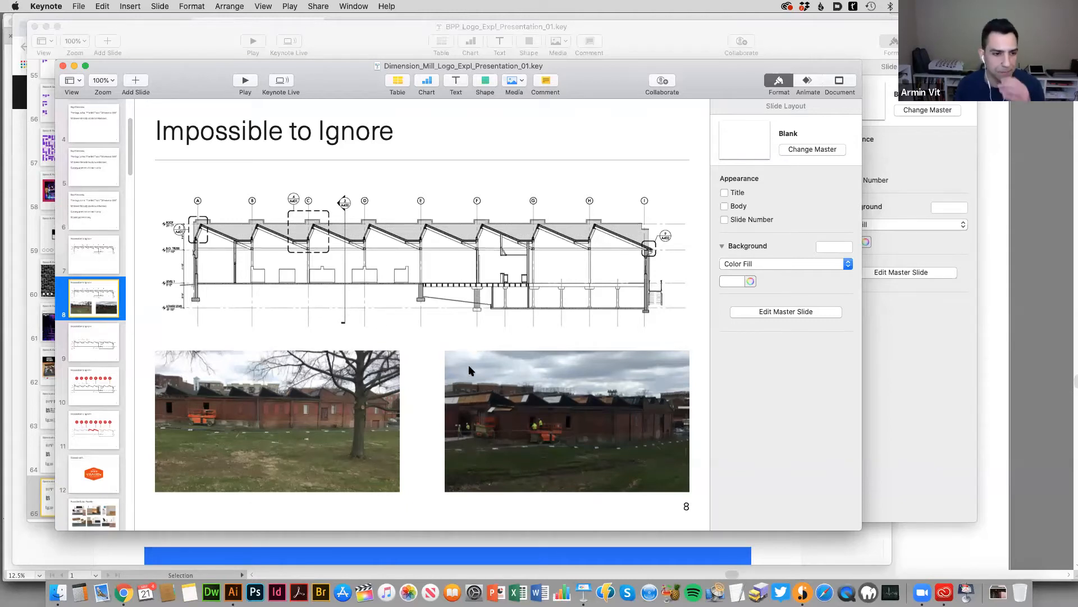
pyautogui.click(100, 355)
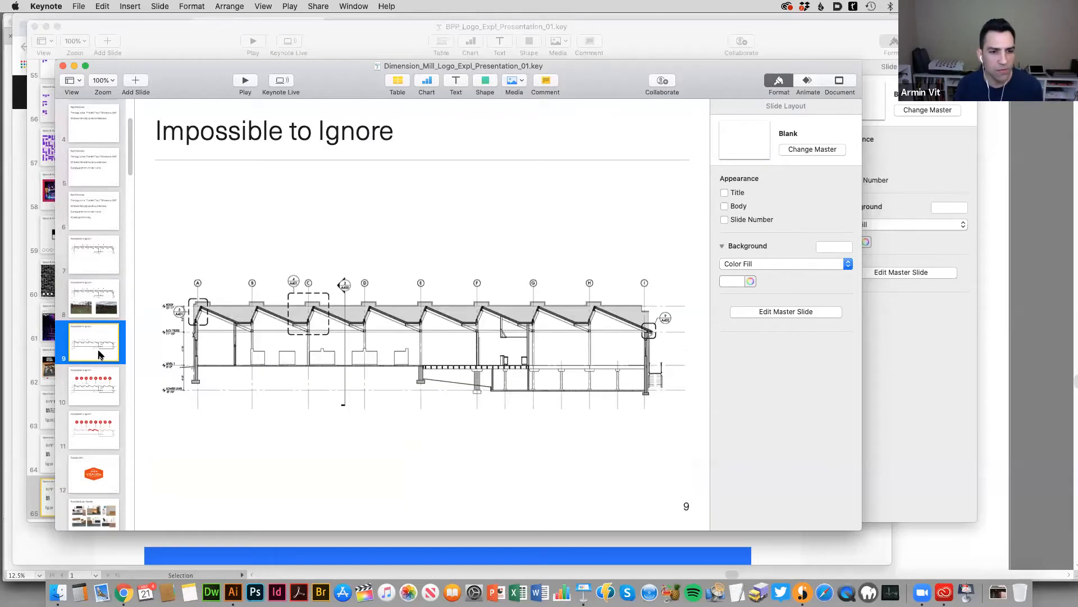
pyautogui.click(101, 386)
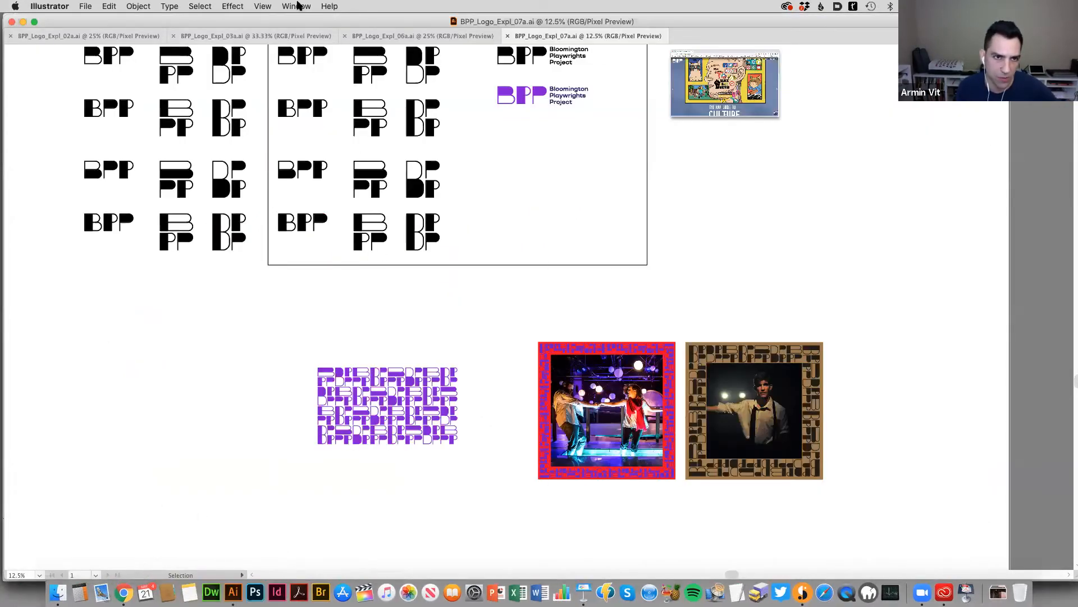
# Switch to Illustrator and bring the open document Dimension_Mill_Logo_Expl_01.ai to the front.
pyautogui.click(296, 6)
pyautogui.moveTo(354, 572)
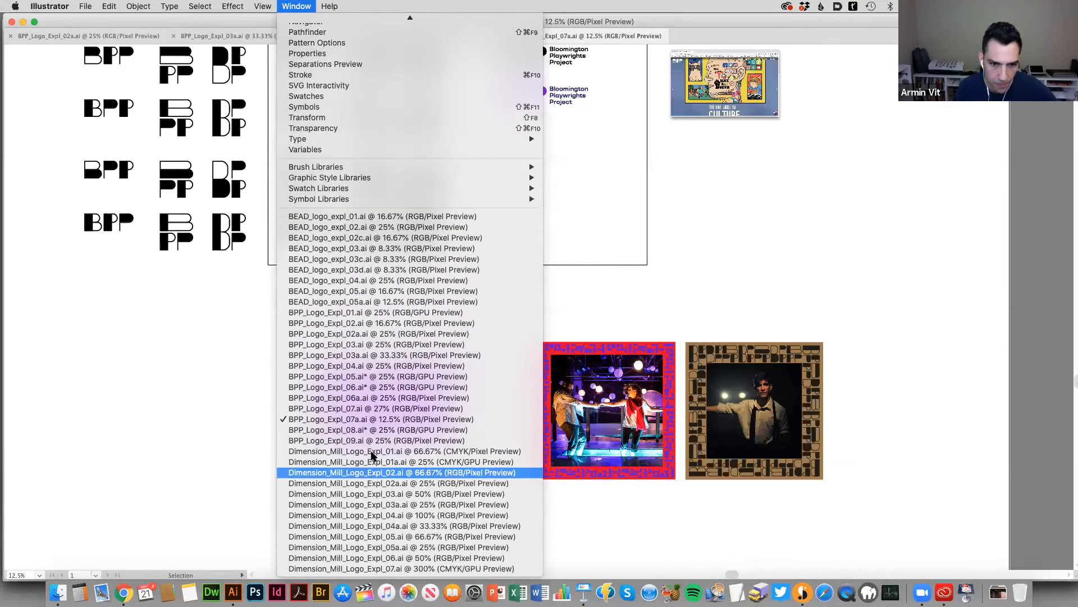
pyautogui.click(372, 452)
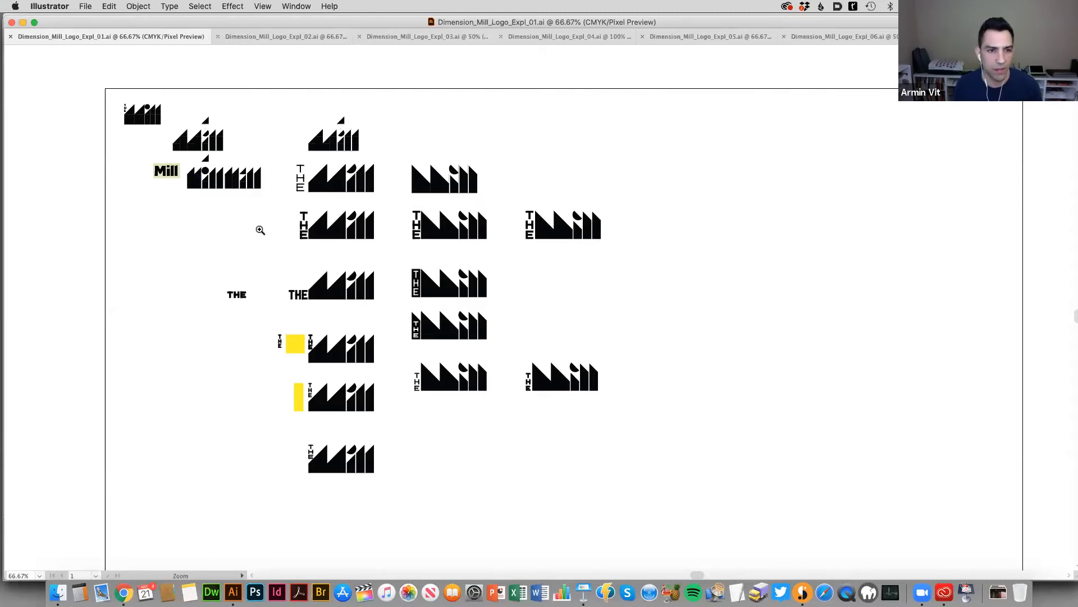
# Inspect the earliest sawtooth "The Mill" wordmark sketches near the artboard's upper-left corner at 100% and 200% zoom.
pyautogui.press('super+1')
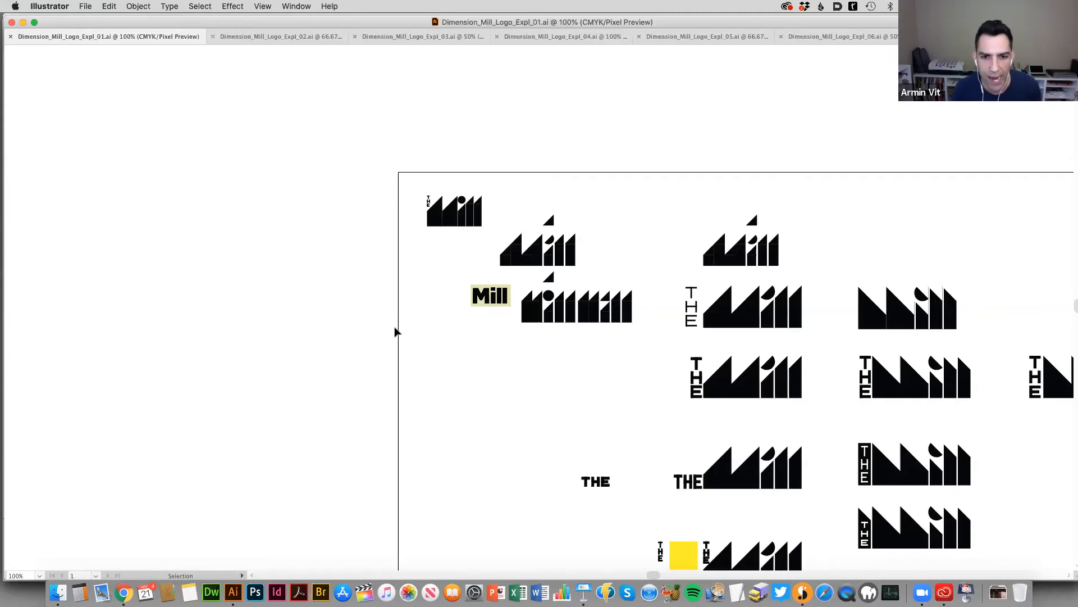
pyautogui.moveTo(528, 375); pyautogui.dragTo(332, 369)
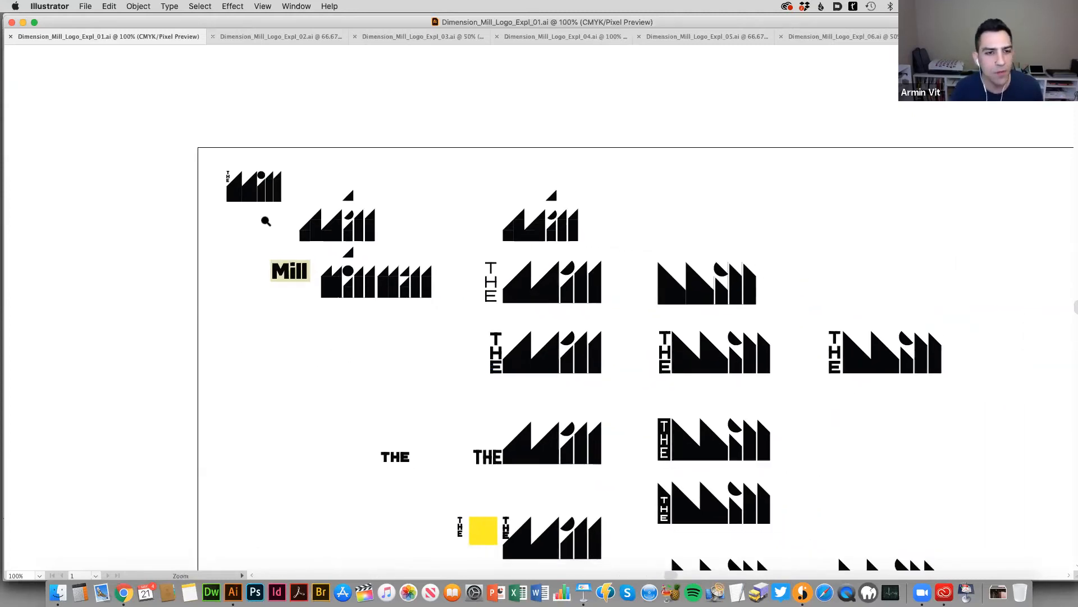
pyautogui.press('super+equal')
pyautogui.hscroll(5, 469, 298)
pyautogui.scroll(-2, 469, 298)
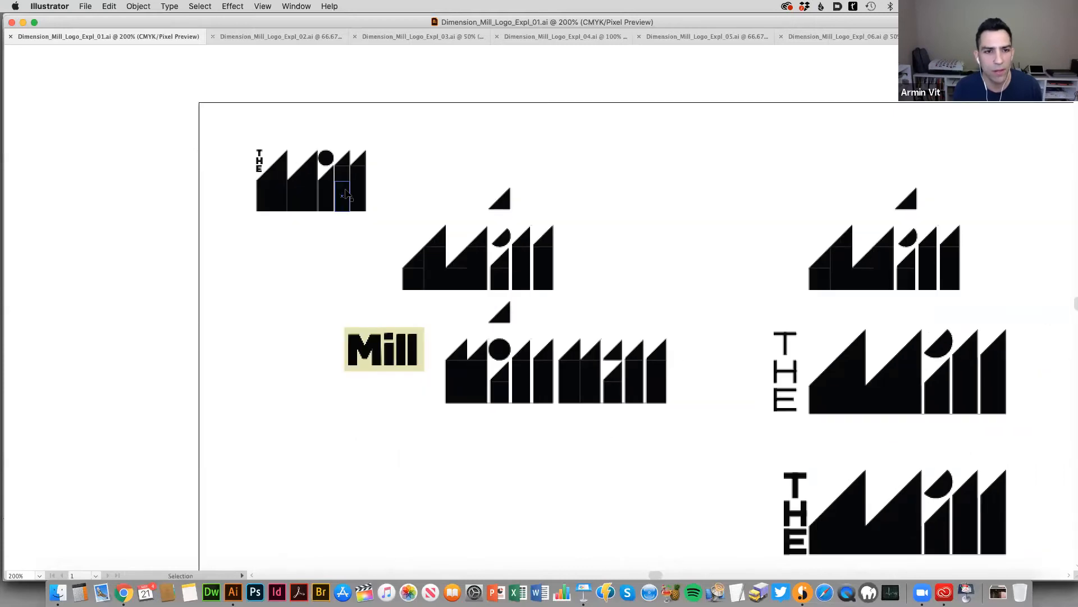
# Turn off Pixel Preview and examine the sawtooth "Mill" wordmarks and their mirrored versions at 200% zoom.
pyautogui.press('alt+super+y')
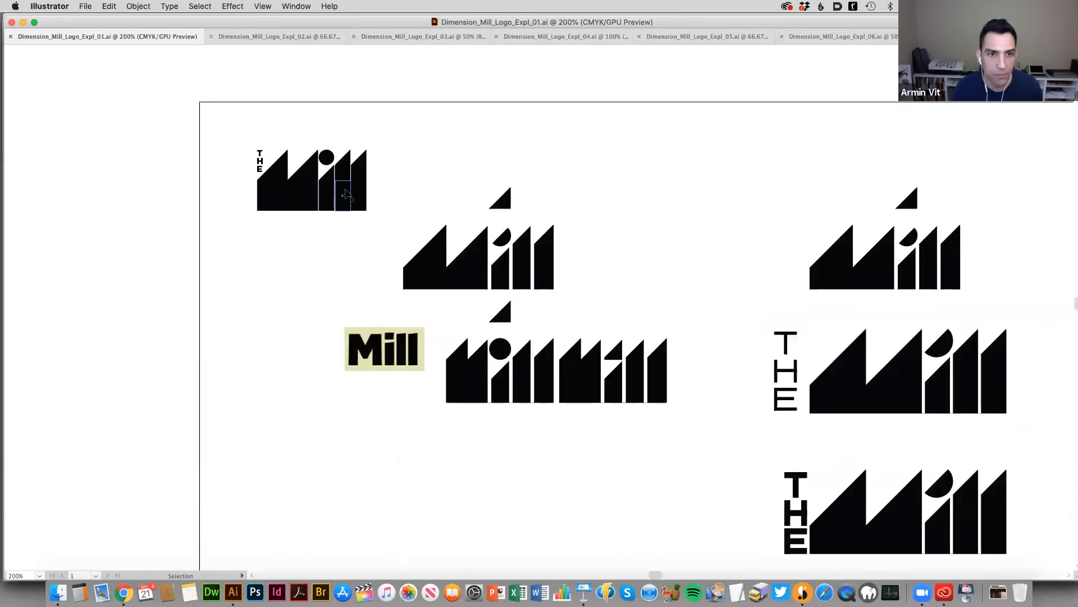
pyautogui.press('space')
pyautogui.moveTo(333, 267); pyautogui.dragTo(233, 257)
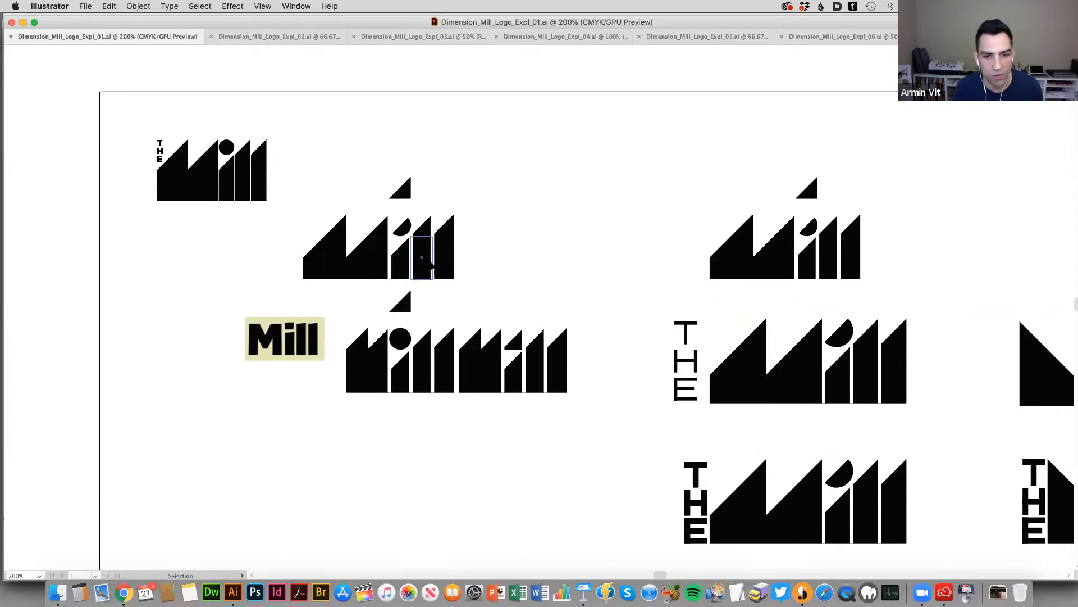
pyautogui.scroll(-2, 404, 298)
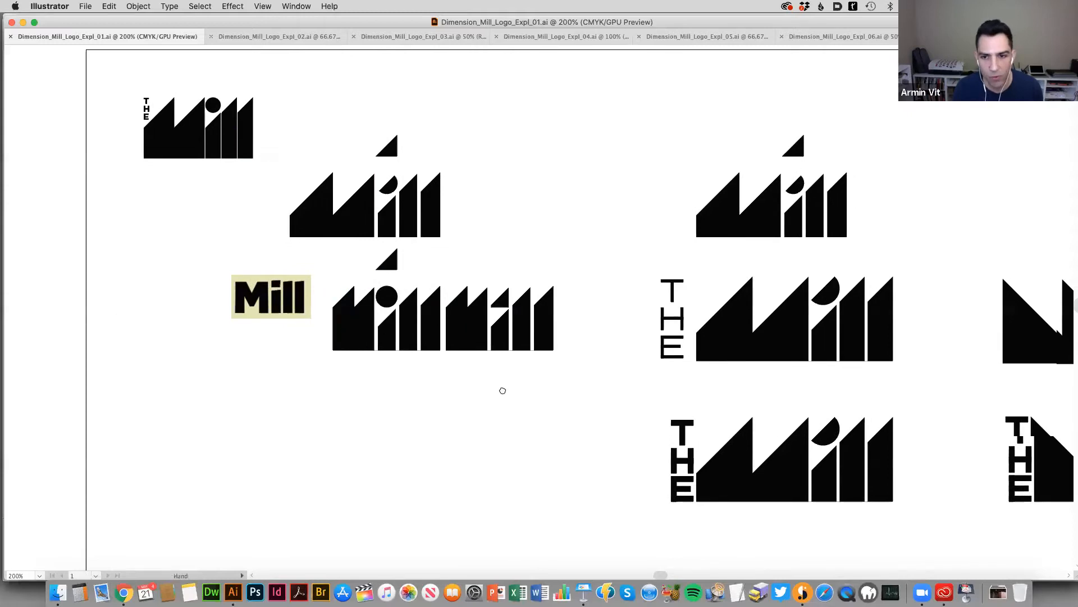
pyautogui.hscroll(5, 501, 388)
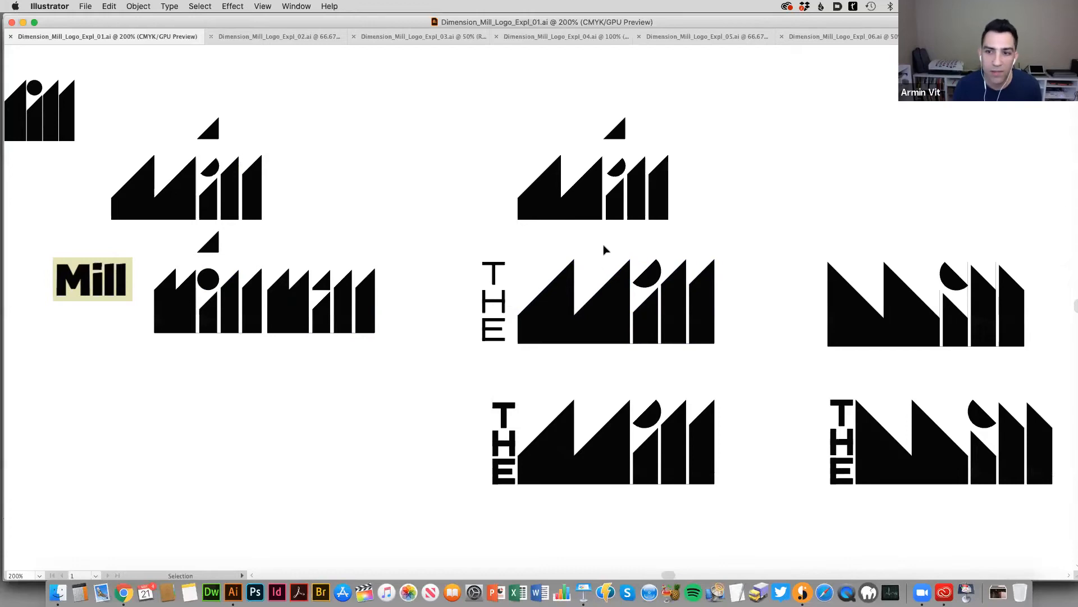
pyautogui.moveTo(744, 356); pyautogui.dragTo(554, 288)
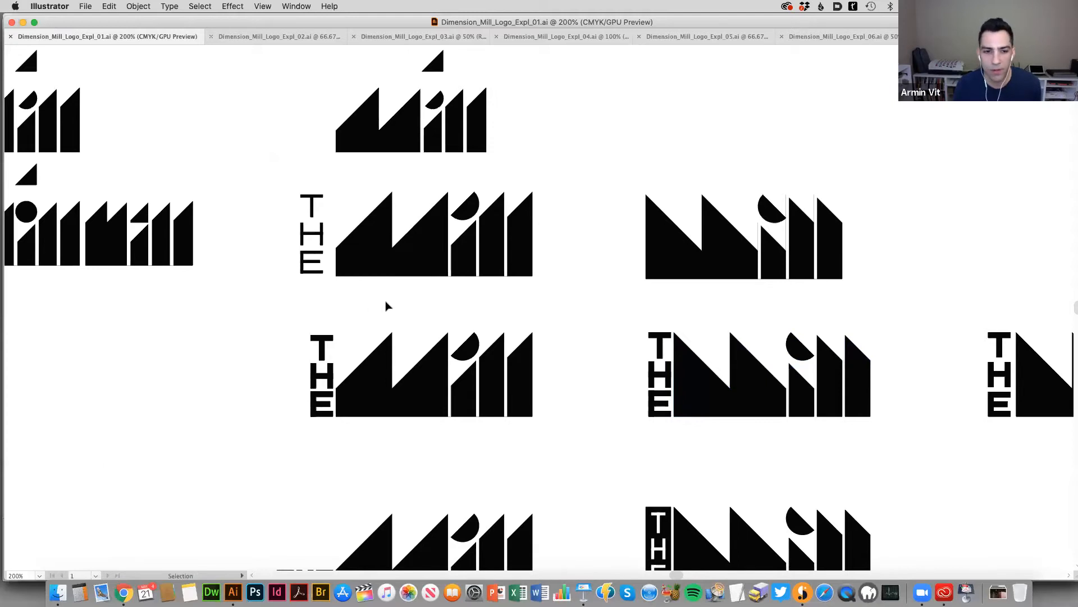
pyautogui.moveTo(558, 326); pyautogui.dragTo(438, 231)
# Compare the different placements of "THE" beside the sawtooth "Mill" wordmarks at 150% and 100% zoom.
pyautogui.keyDown('alt'); pyautogui.click(502, 263); pyautogui.keyUp('alt')
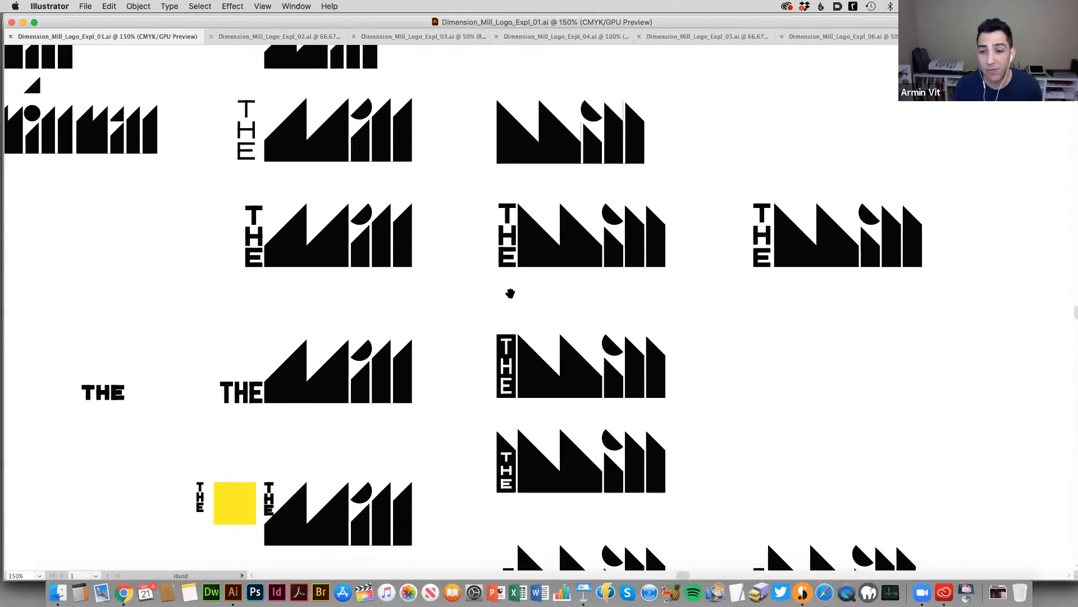
pyautogui.moveTo(520, 301); pyautogui.dragTo(457, 256)
pyautogui.moveTo(420, 441); pyautogui.dragTo(422, 361)
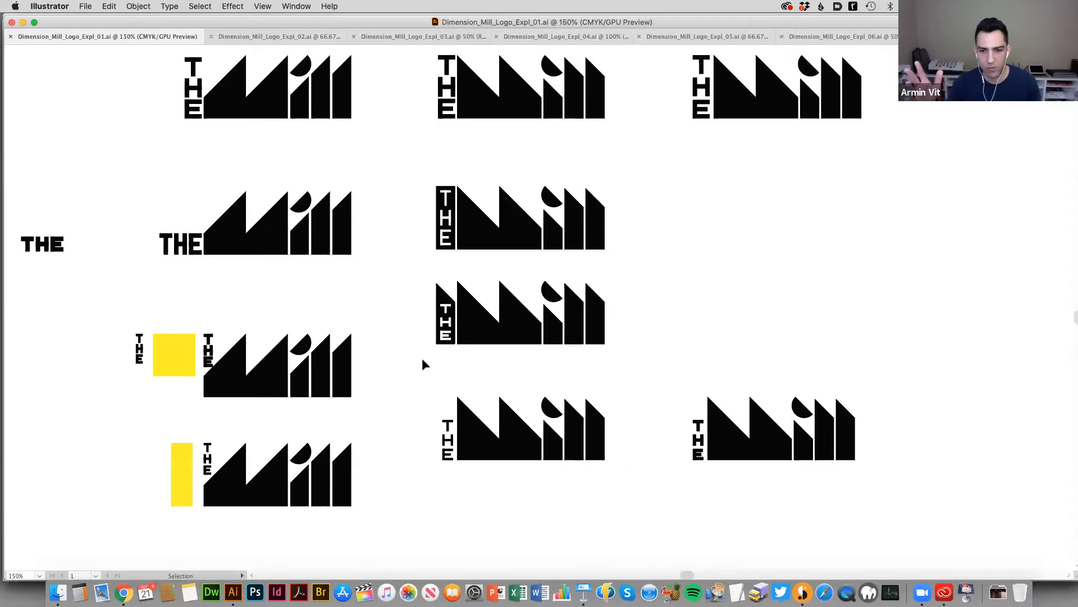
pyautogui.press('cmd+minus')
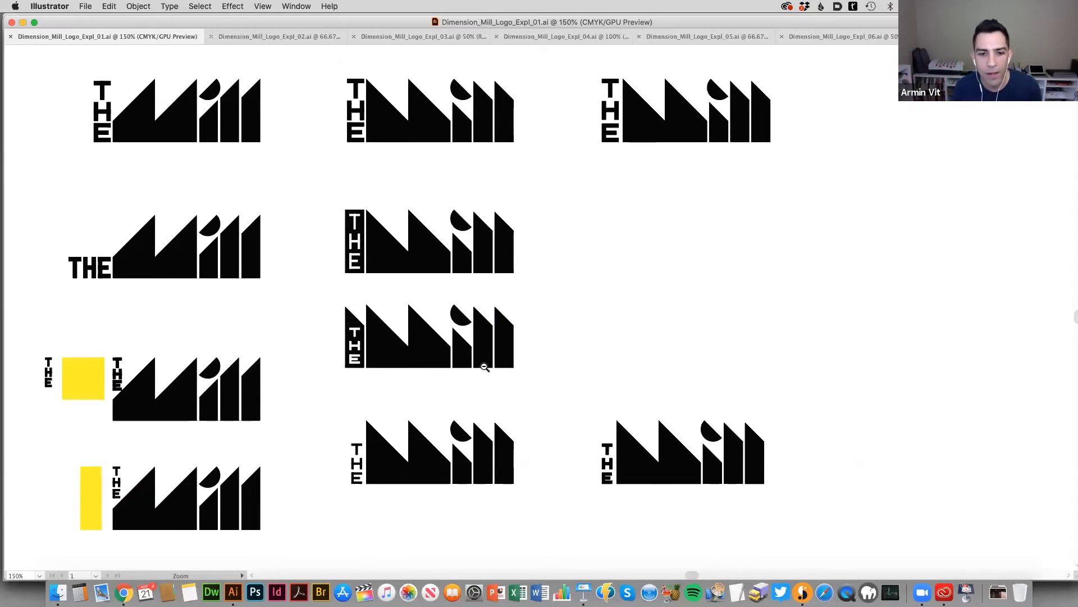
pyautogui.moveTo(559, 377); pyautogui.dragTo(516, 449)
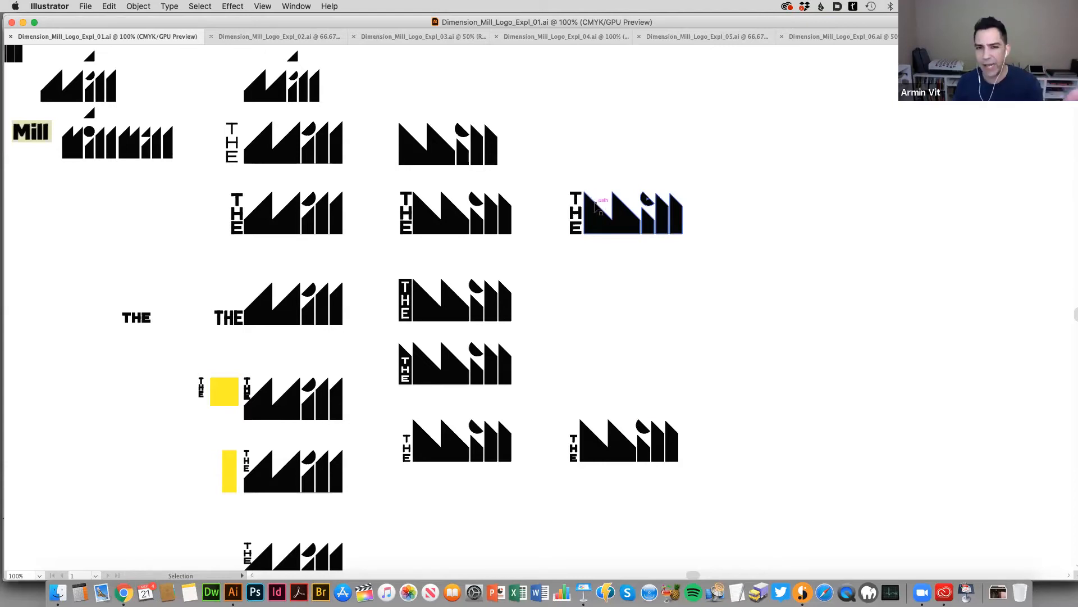
# Inspect the lowest "The Mill" wordmark, with "THE" stacked above the slope of the M, at 150% zoom.
pyautogui.scroll(-5, 617, 369)
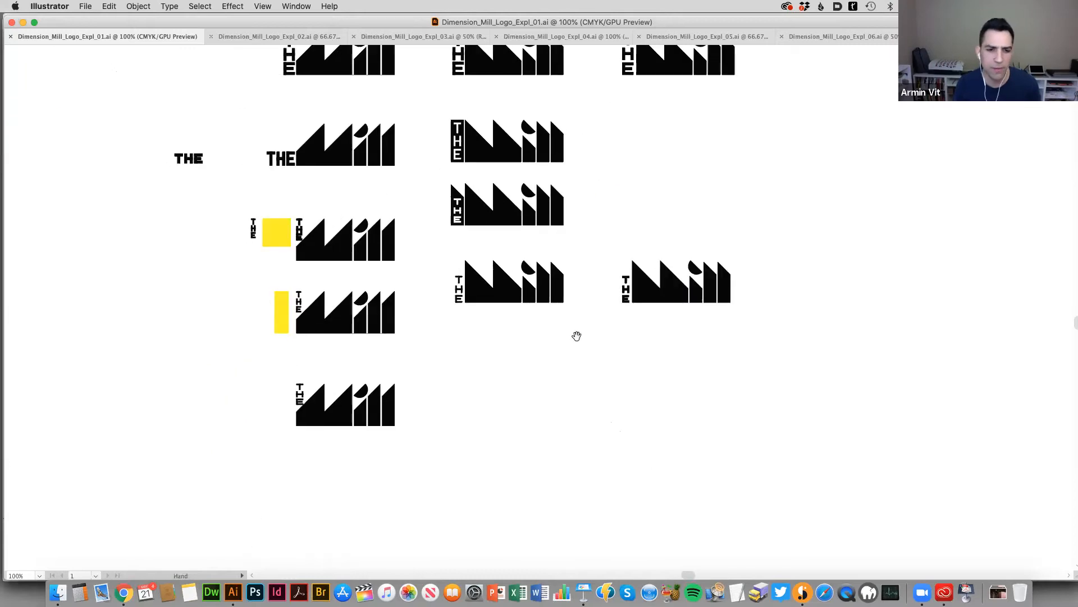
pyautogui.press('z')
pyautogui.click(335, 399)
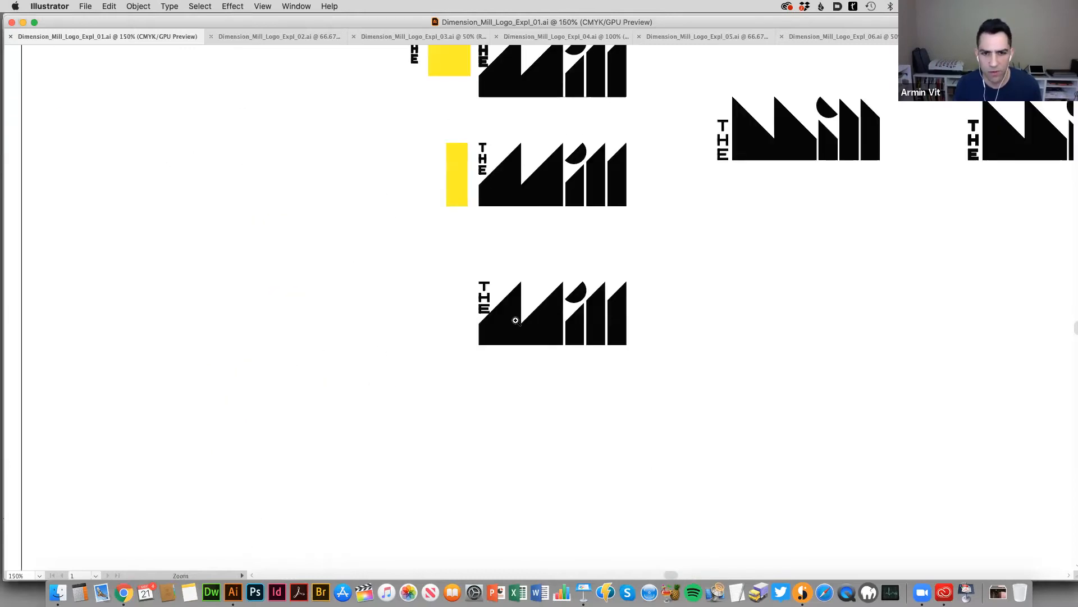
pyautogui.scroll(1, 565, 313)
pyautogui.scroll(-2, 612, 257)
pyautogui.moveTo(612, 258); pyautogui.dragTo(503, 354)
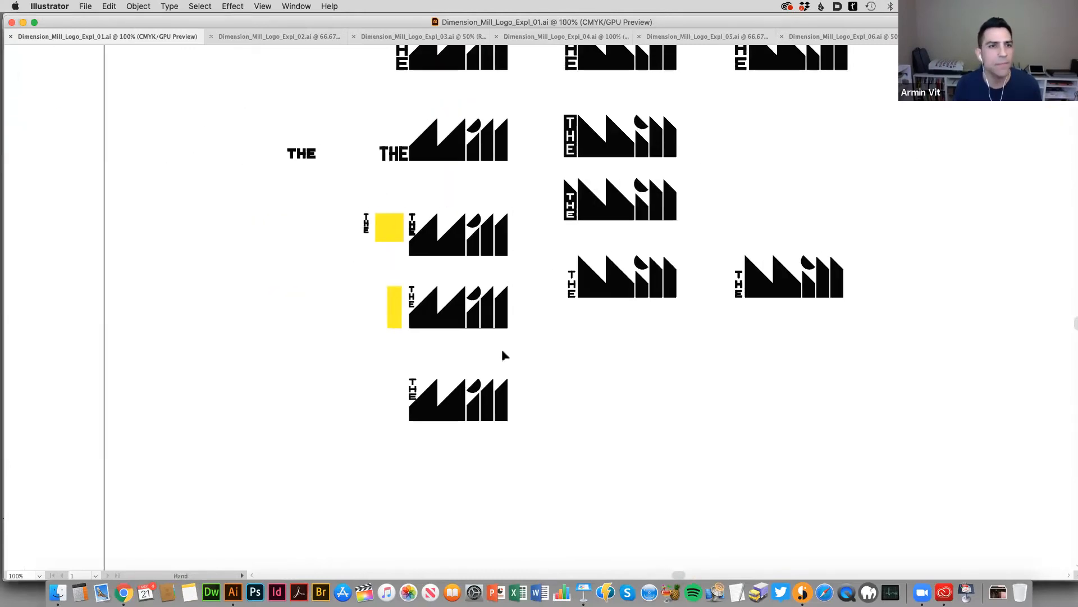
# Switch to Dimension_Mill_Logo_Expl_02.ai and examine the toothed bear-trap sketches at 300% zoom.
pyautogui.click(255, 38)
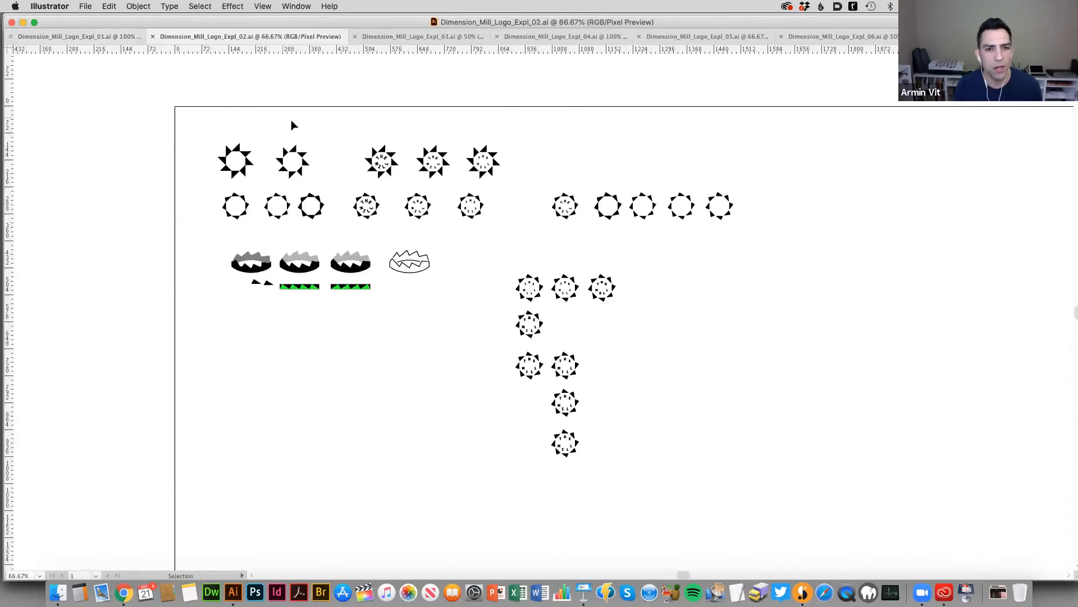
pyautogui.click(355, 180)
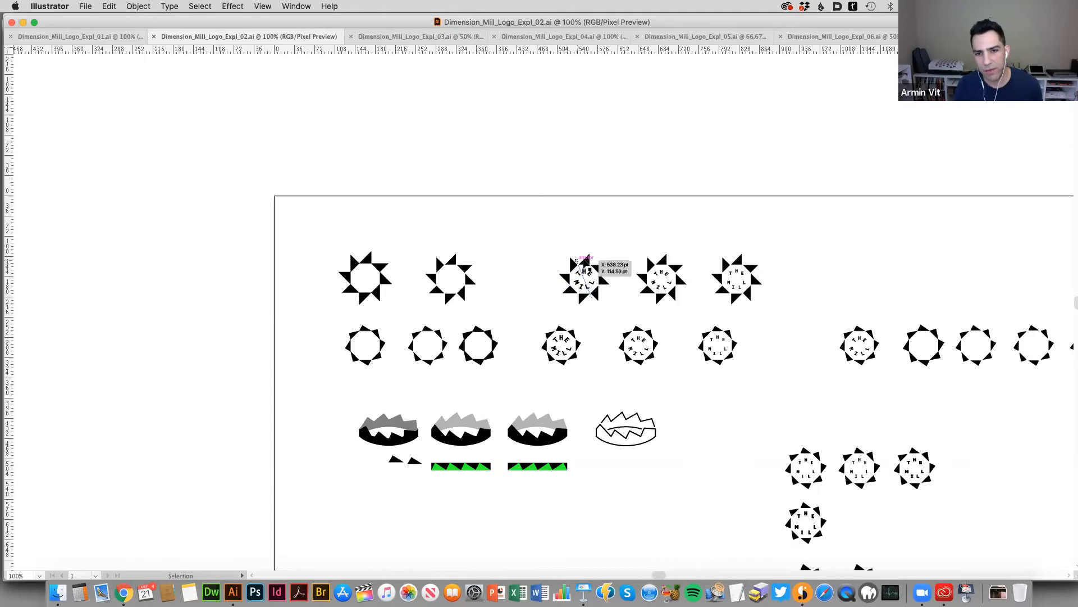
pyautogui.moveTo(562, 290); pyautogui.dragTo(522, 249)
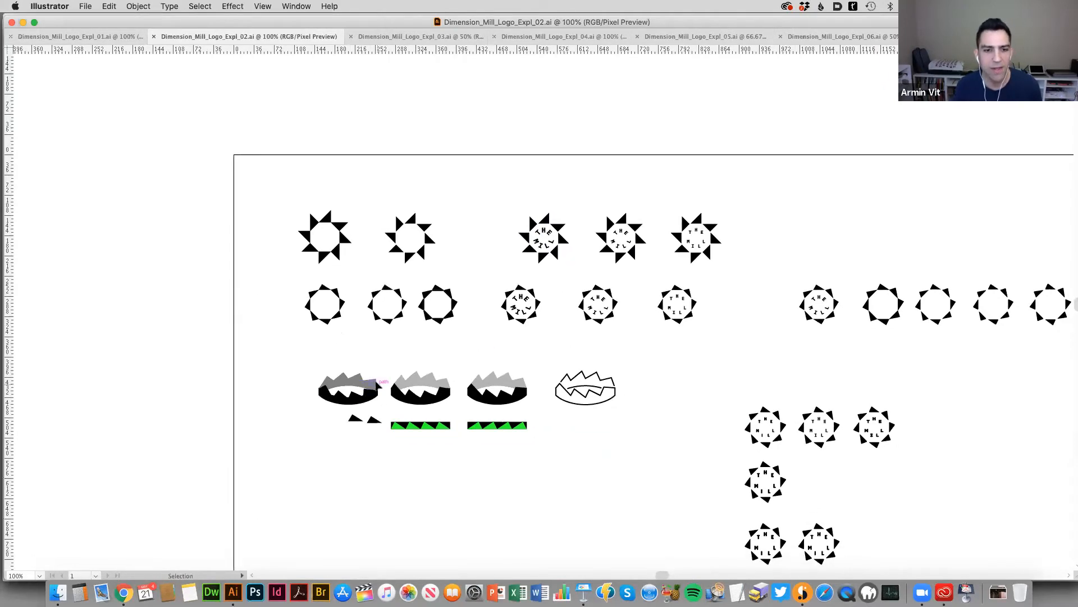
pyautogui.click(434, 392)
pyautogui.click(499, 328)
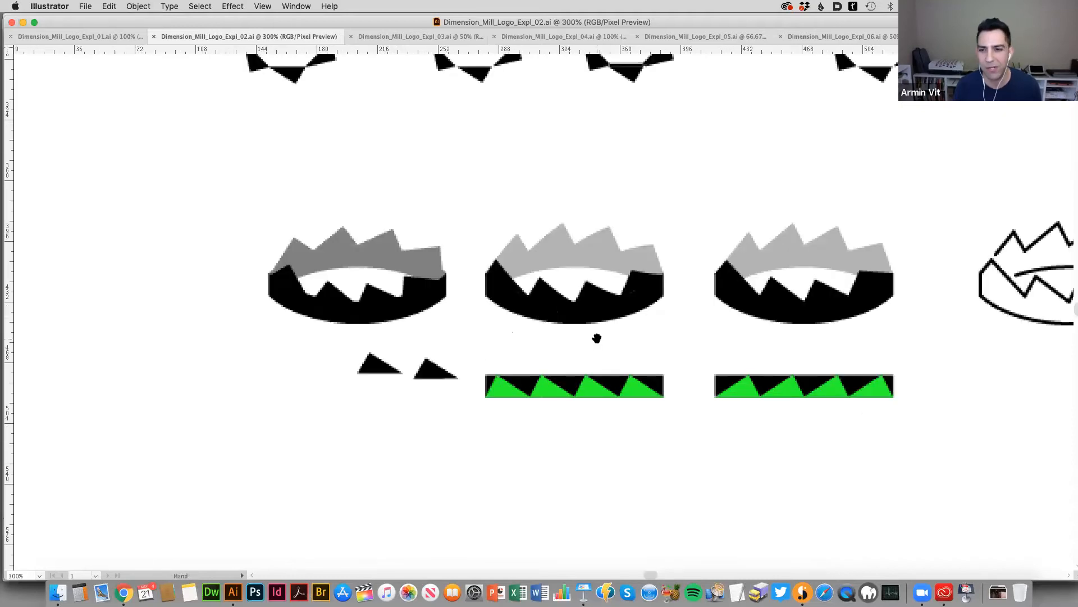
pyautogui.moveTo(595, 339); pyautogui.dragTo(508, 351)
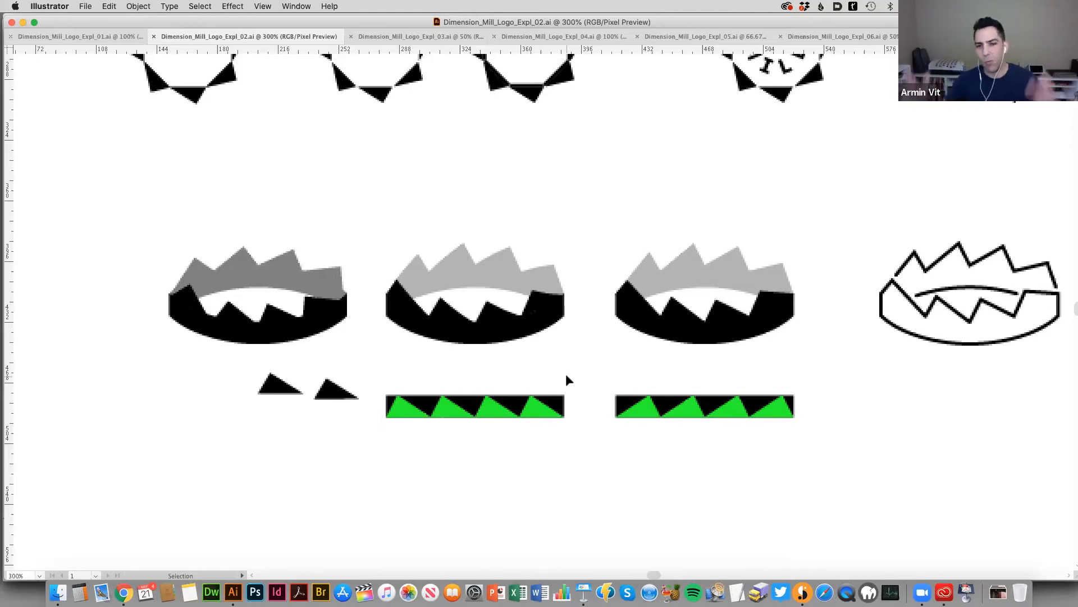
# Turn off Pixel Preview and view the bear-trap sketches together with the saw-blade circles at 200% zoom.
pyautogui.keyDown('alt'); pyautogui.click(548, 310); pyautogui.keyUp('alt')
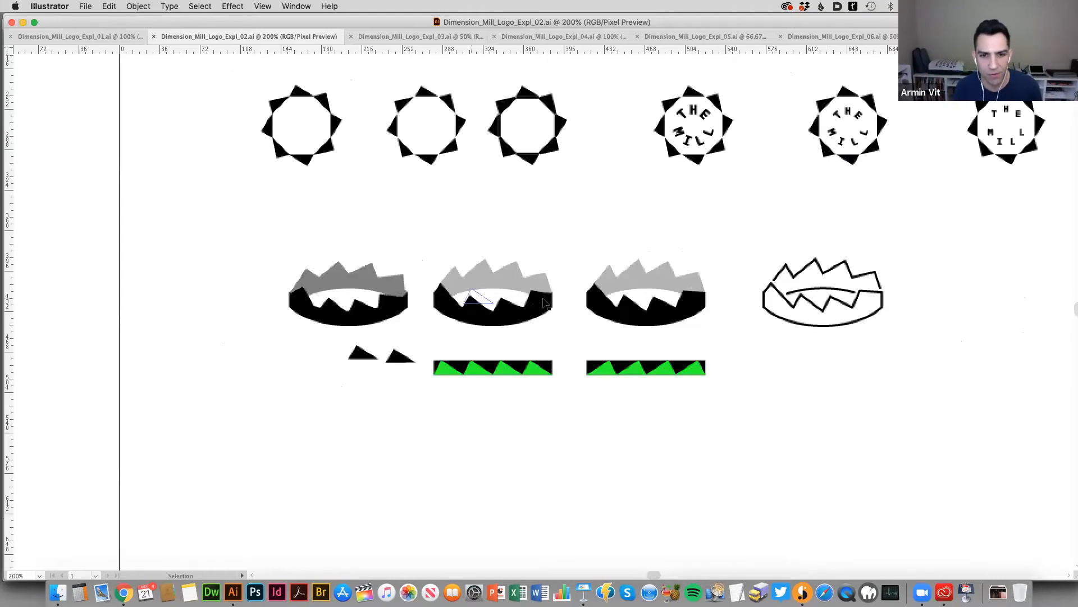
pyautogui.press('space')
pyautogui.moveTo(458, 310); pyautogui.dragTo(414, 323)
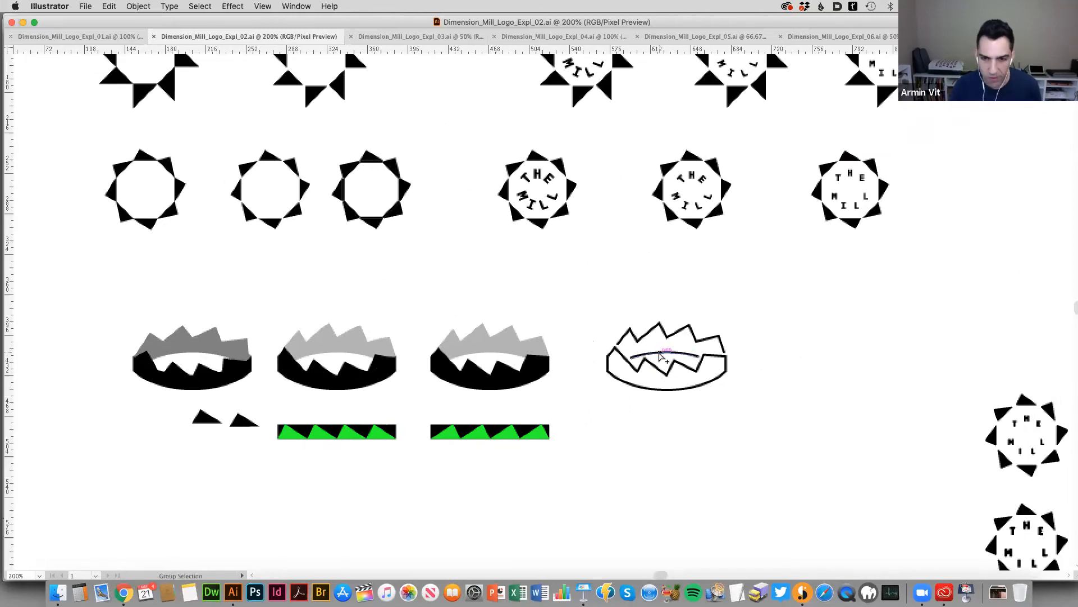
pyautogui.press('super+alt+y')
pyautogui.moveTo(594, 364); pyautogui.dragTo(500, 382)
pyautogui.moveTo(471, 272); pyautogui.dragTo(376, 325)
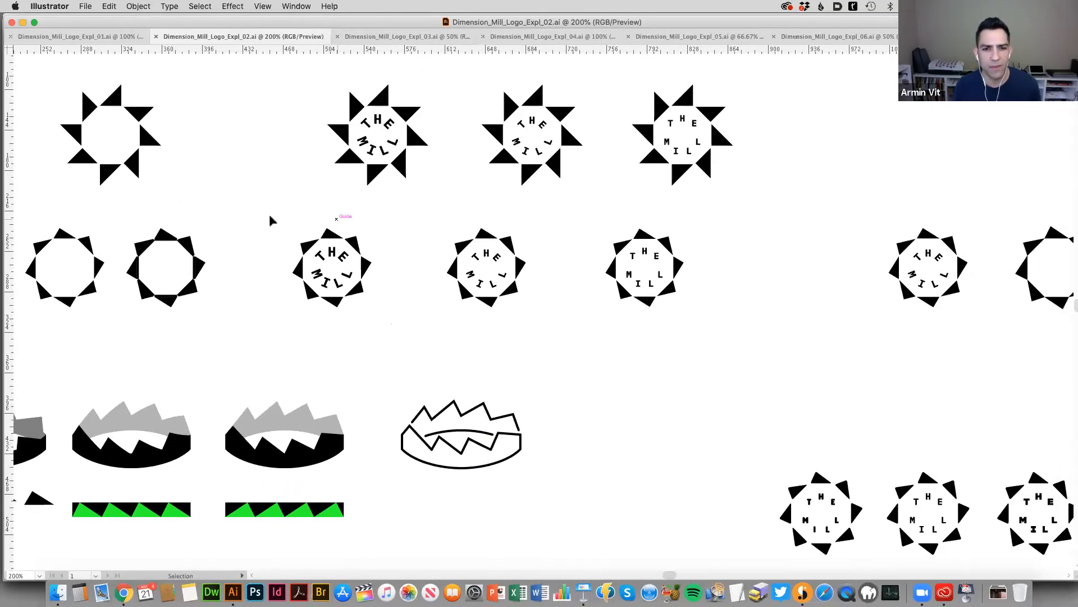
# Examine the saw-blade badges with "THE MILL" lettered inside, moving across to the blank blade variations.
pyautogui.moveTo(638, 345); pyautogui.dragTo(514, 343)
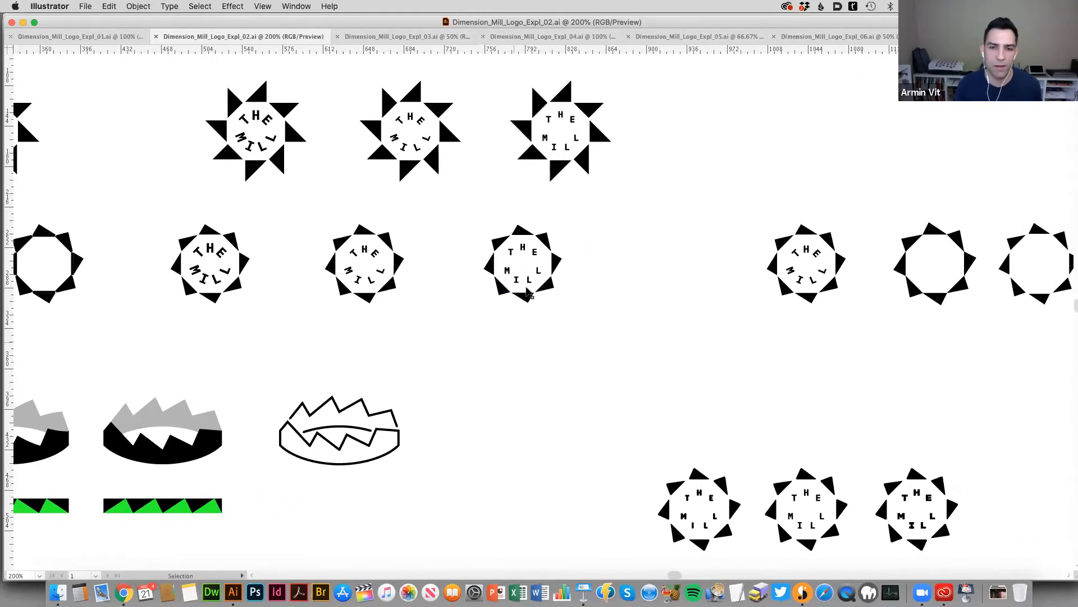
pyautogui.moveTo(561, 260); pyautogui.dragTo(519, 285)
pyautogui.hscroll(5, 666, 286)
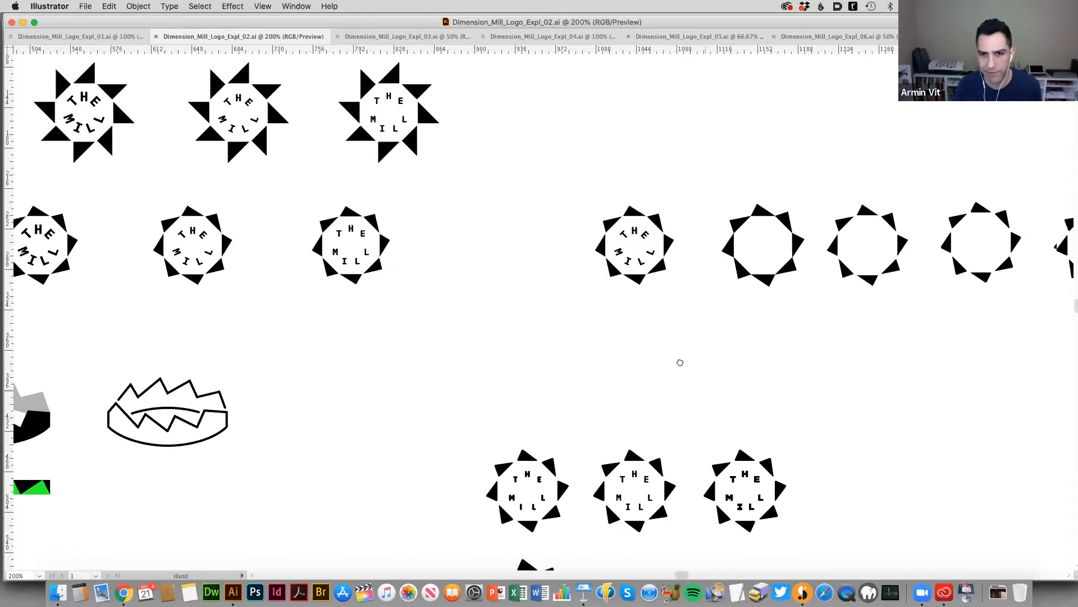
pyautogui.scroll(-2, 679, 361)
pyautogui.hscroll(3, 659, 284)
pyautogui.hscroll(2, 515, 307)
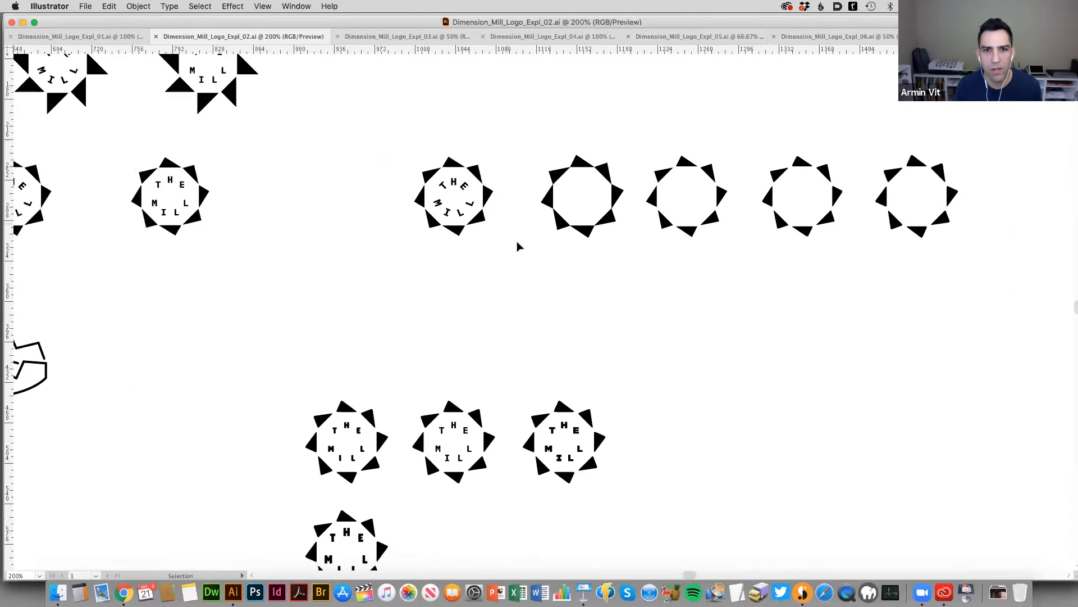
pyautogui.hscroll(4, 458, 258)
# Compare the blank saw-blade rings up close, from touching sharp teeth to separated teeth with rounded corners.
pyautogui.press('z')
pyautogui.moveTo(400, 125); pyautogui.dragTo(475, 235)
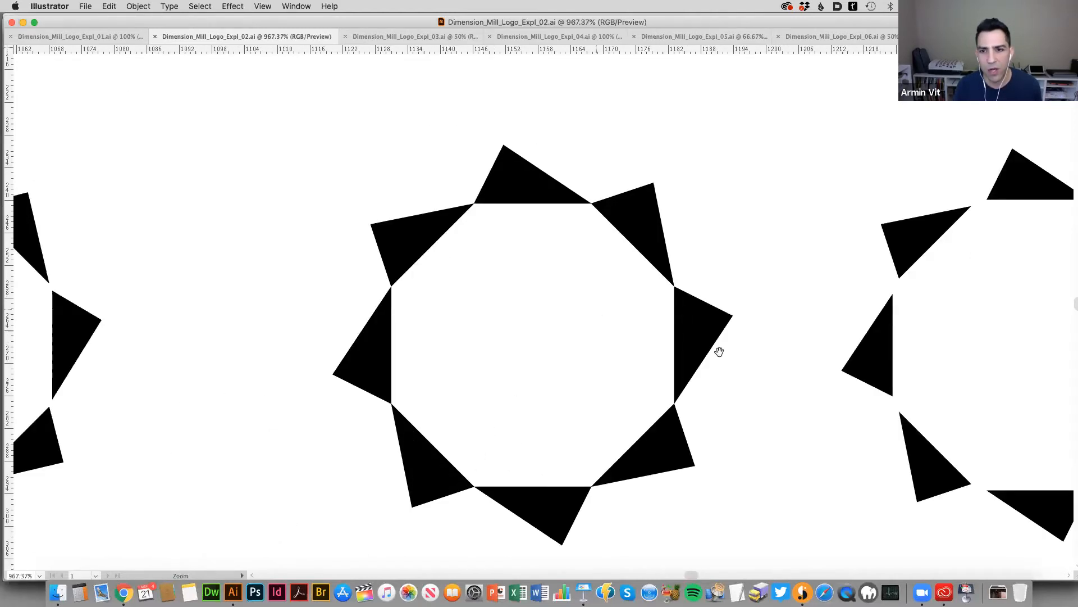
pyautogui.moveTo(879, 382); pyautogui.dragTo(597, 335)
pyautogui.keyDown('alt'); pyautogui.click(648, 332); pyautogui.keyUp('alt')
pyautogui.moveTo(740, 351); pyautogui.dragTo(494, 327)
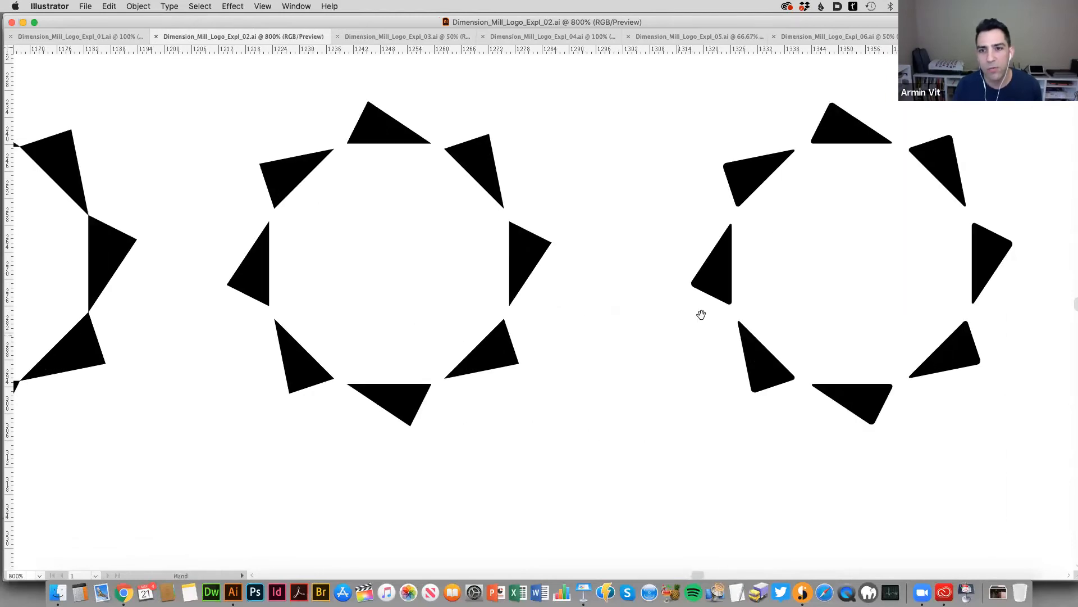
pyautogui.moveTo(799, 248); pyautogui.dragTo(416, 258)
pyautogui.moveTo(722, 311); pyautogui.dragTo(504, 297)
pyautogui.press('v')
pyautogui.press('super+minus')
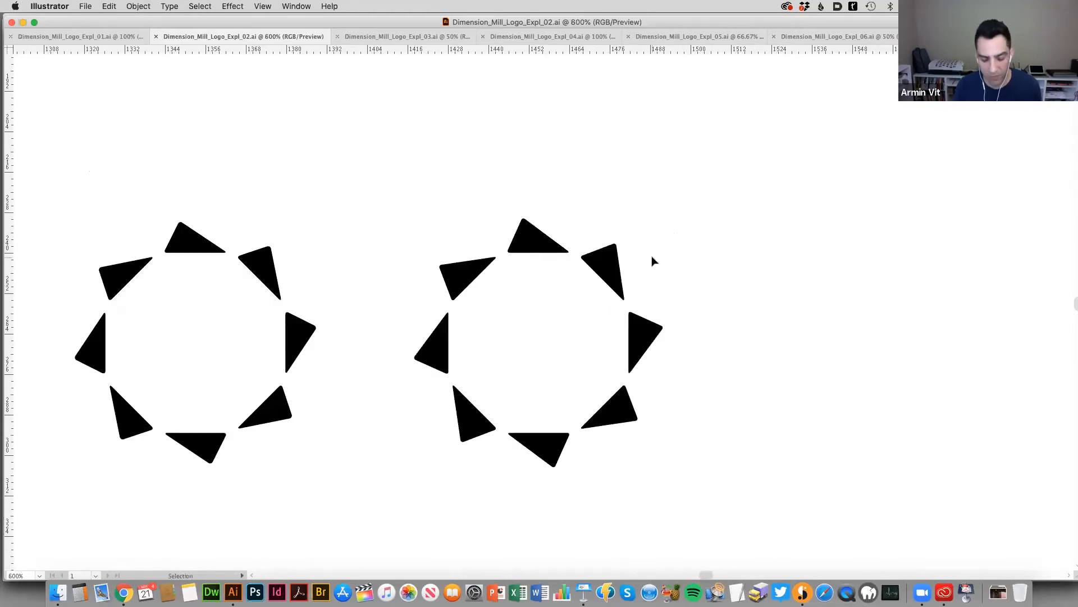
# Display the artwork in Outline view and examine the circle and spoke construction of the saw-blade rings.
pyautogui.press('super+y')
pyautogui.moveTo(565, 376); pyautogui.dragTo(640, 318)
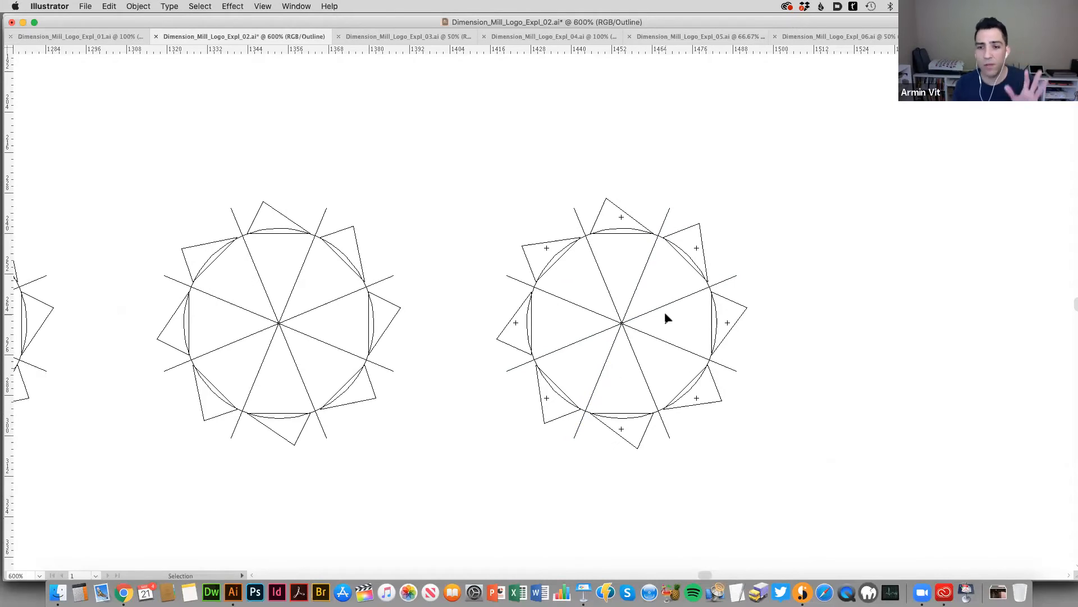
pyautogui.keyDown('alt'); pyautogui.click(491, 328); pyautogui.keyUp('alt')
pyautogui.moveTo(492, 329); pyautogui.dragTo(671, 327)
pyautogui.moveTo(444, 335); pyautogui.dragTo(630, 329)
pyautogui.moveTo(371, 336); pyautogui.dragTo(527, 329)
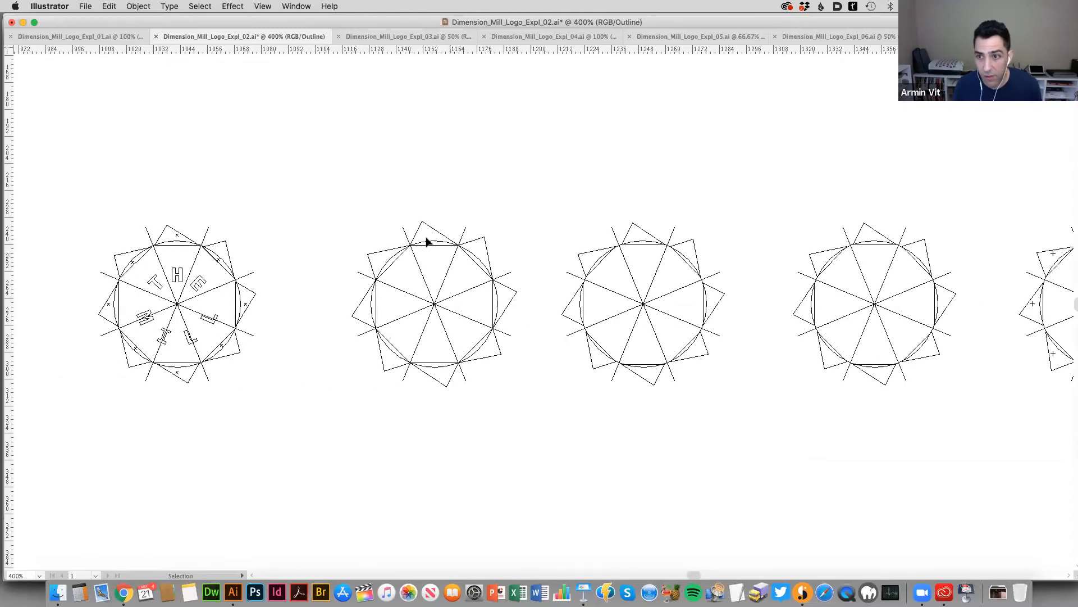
# Inspect the point where two teeth, the circle and a spoke meet at up to 51000% zoom.
pyautogui.press('super+space')
pyautogui.moveTo(385, 234); pyautogui.dragTo(446, 265)
pyautogui.moveTo(417, 206); pyautogui.dragTo(476, 241)
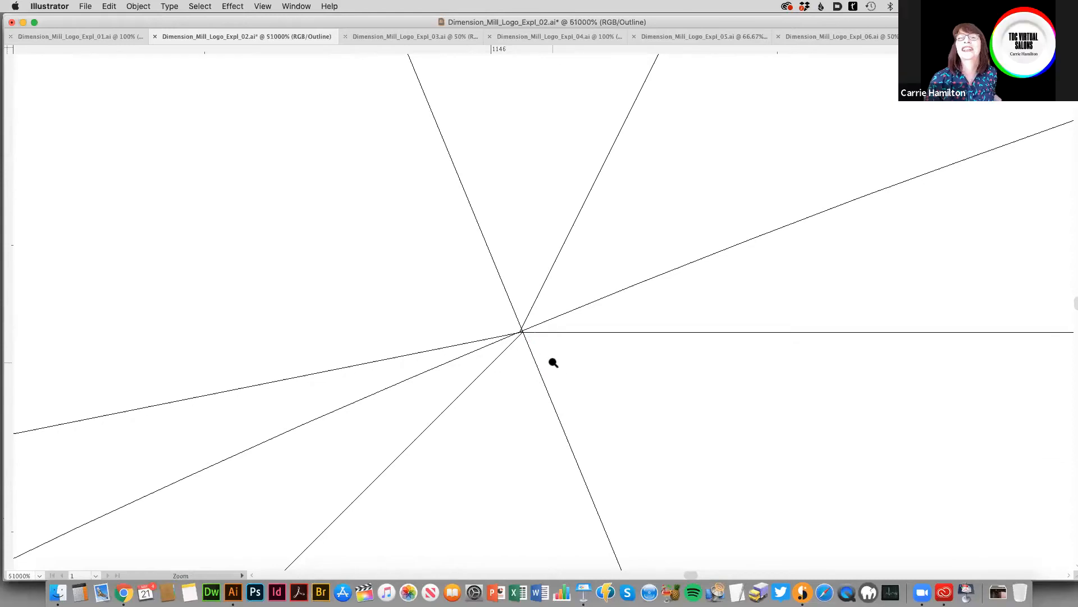
pyautogui.keyDown('alt'); pyautogui.click(583, 279); pyautogui.keyUp('alt')
pyautogui.keyDown('alt'); pyautogui.click(605, 317); pyautogui.keyUp('alt')
pyautogui.keyDown('alt'); pyautogui.click(599, 354); pyautogui.keyUp('alt')
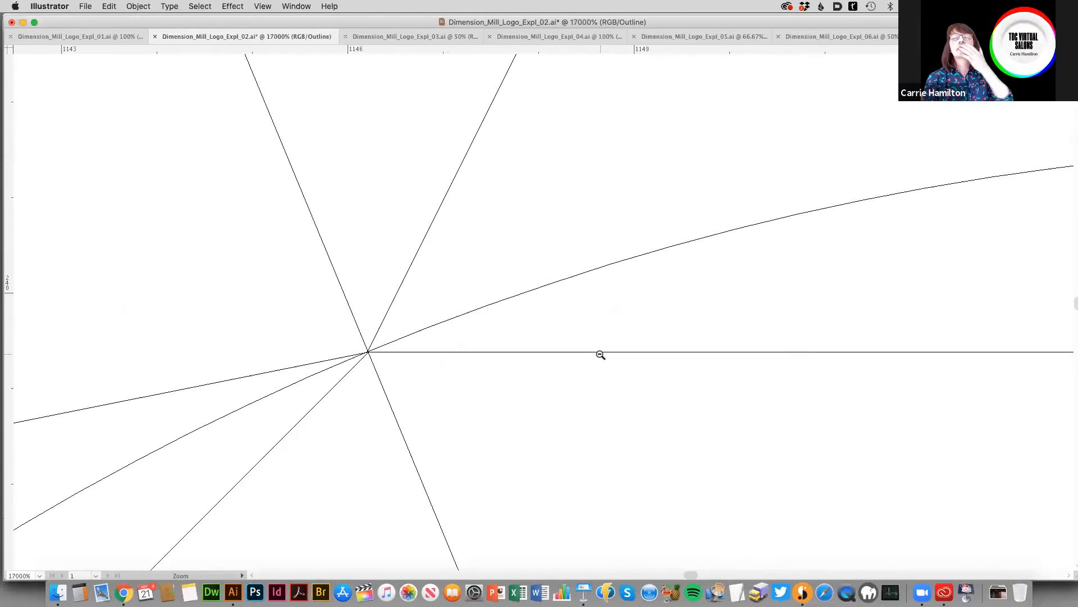
pyautogui.keyDown('alt'); pyautogui.click(578, 412); pyautogui.keyUp('alt')
pyautogui.keyDown('alt'); pyautogui.click(580, 412); pyautogui.keyUp('alt')
pyautogui.keyDown('alt'); pyautogui.click(579, 411); pyautogui.keyUp('alt')
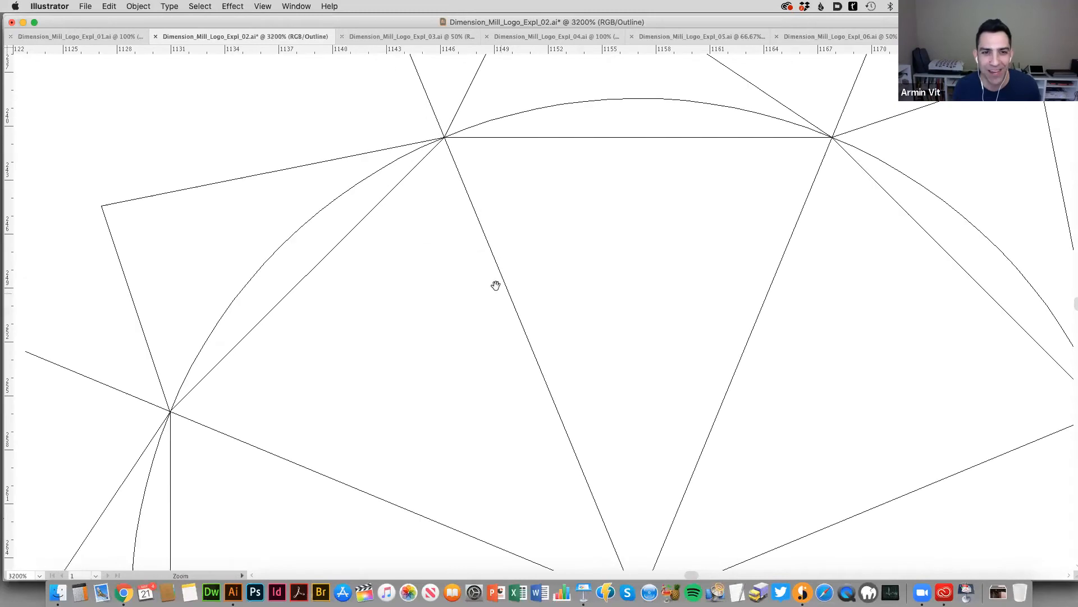
# Return from the tooth close-up to 600% zoom and restore the filled preview of the saw-blade rings.
pyautogui.scroll(-3, 556, 387)
pyautogui.keyDown('alt'); pyautogui.click(558, 389); pyautogui.keyUp('alt')
pyautogui.keyDown('alt'); pyautogui.click(556, 388); pyautogui.keyUp('alt')
pyautogui.keyDown('alt'); pyautogui.click(556, 390); pyautogui.keyUp('alt')
pyautogui.keyDown('alt'); pyautogui.click(556, 392); pyautogui.keyUp('alt')
pyautogui.press('super+y')
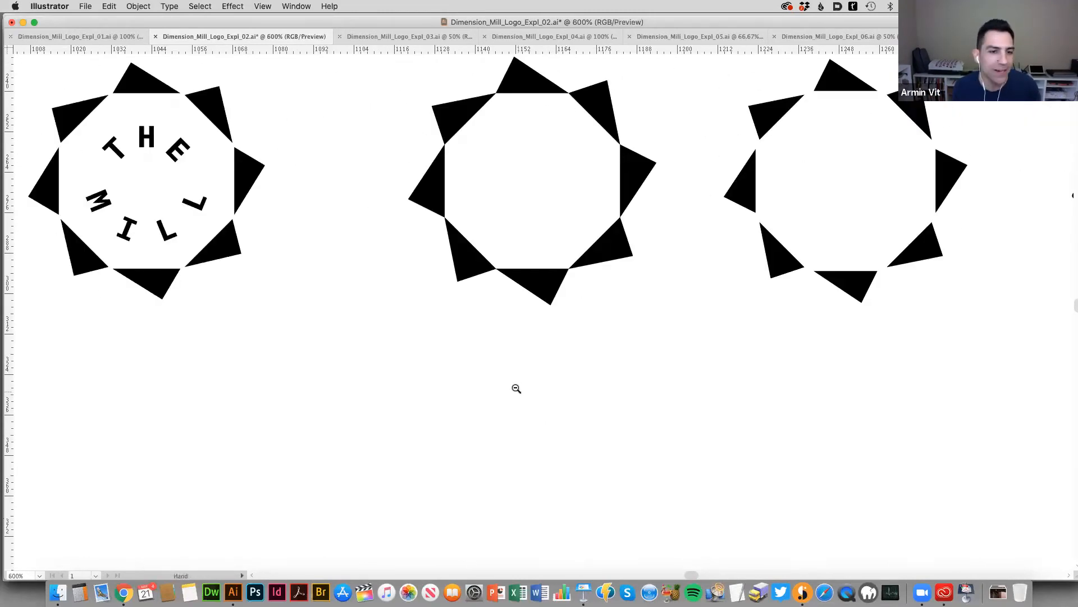
# Examine the lower group of "THE MILL" saw-blade badges with differing letter weights and sizes at 150% zoom.
pyautogui.keyDown('alt'); pyautogui.click(517, 388); pyautogui.keyUp('alt')
pyautogui.keyDown('alt'); pyautogui.click(515, 391); pyautogui.keyUp('alt')
pyautogui.scroll(-5, 562, 269)
pyautogui.keyDown('alt'); pyautogui.click(534, 397); pyautogui.keyUp('alt')
pyautogui.moveTo(534, 397); pyautogui.dragTo(464, 243)
pyautogui.moveTo(612, 382); pyautogui.dragTo(568, 366)
pyautogui.press('super+minus')
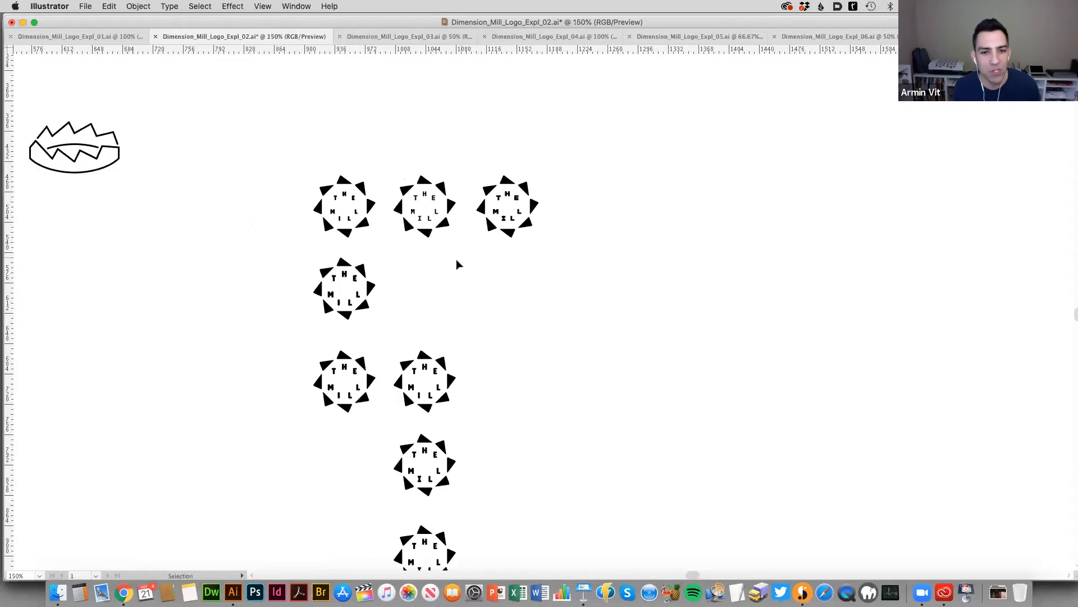
pyautogui.scroll(-4, 425, 297)
pyautogui.hscroll(2, 425, 297)
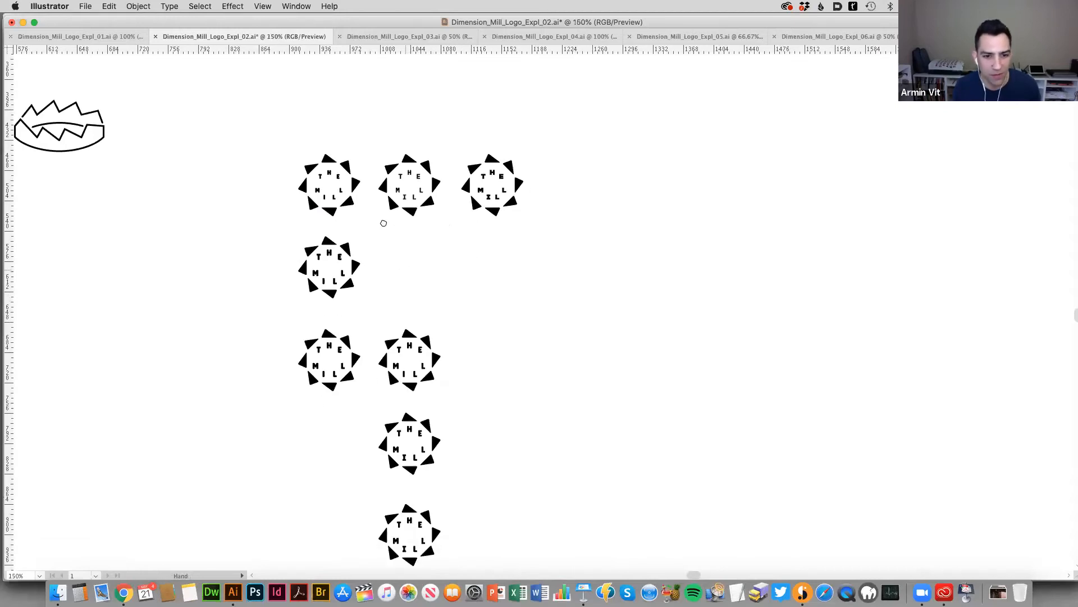
pyautogui.keyDown('alt'); pyautogui.click(507, 393); pyautogui.keyUp('alt')
pyautogui.keyDown('alt'); pyautogui.click(567, 303); pyautogui.keyUp('alt')
pyautogui.scroll(3, 483, 247)
# Bring the open document Dimension_Mill_Logo_Expl_03.ai to the front.
pyautogui.click(424, 38)
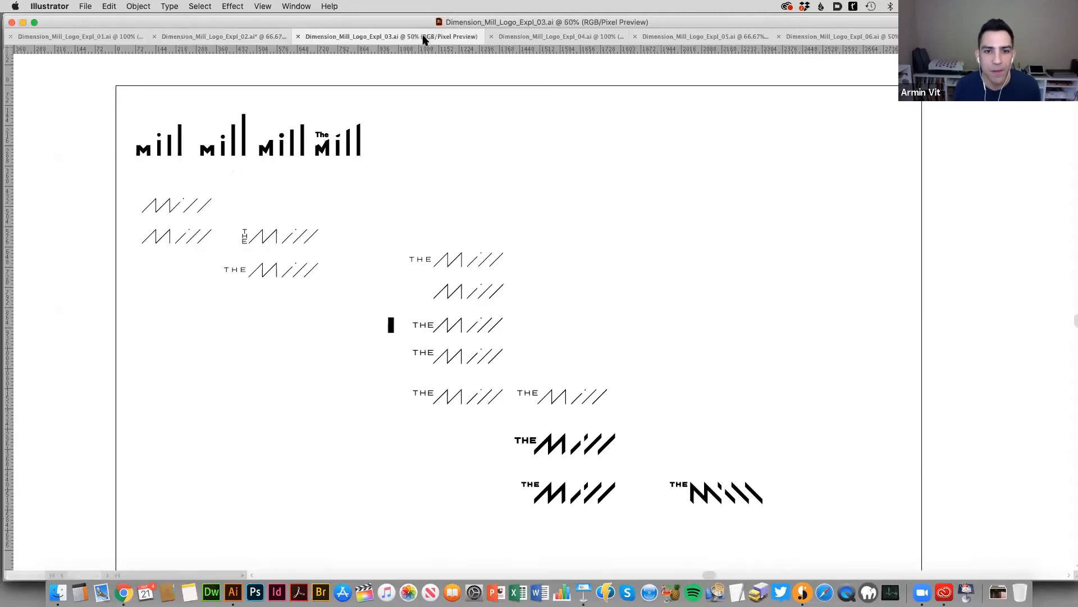
# Examine the bar-style "mill" wordmarks and the first thin-line "Mill" versions at 100% zoom.
pyautogui.press('z')
pyautogui.click(310, 192)
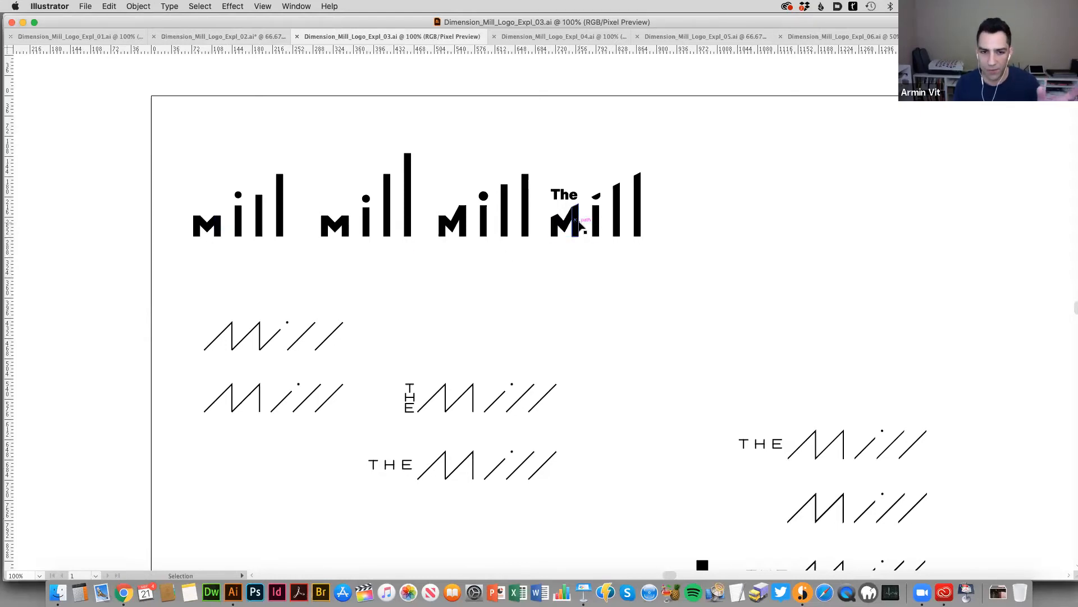
pyautogui.press('space')
pyautogui.scroll(-2, 493, 241)
pyautogui.hscroll(1, 494, 241)
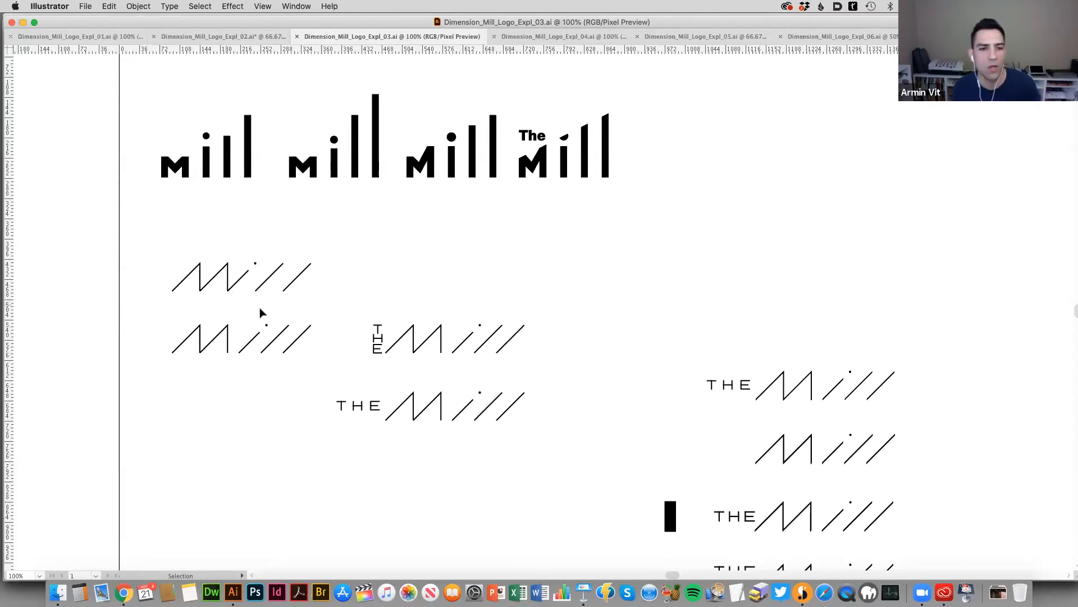
pyautogui.moveTo(323, 294); pyautogui.dragTo(296, 275)
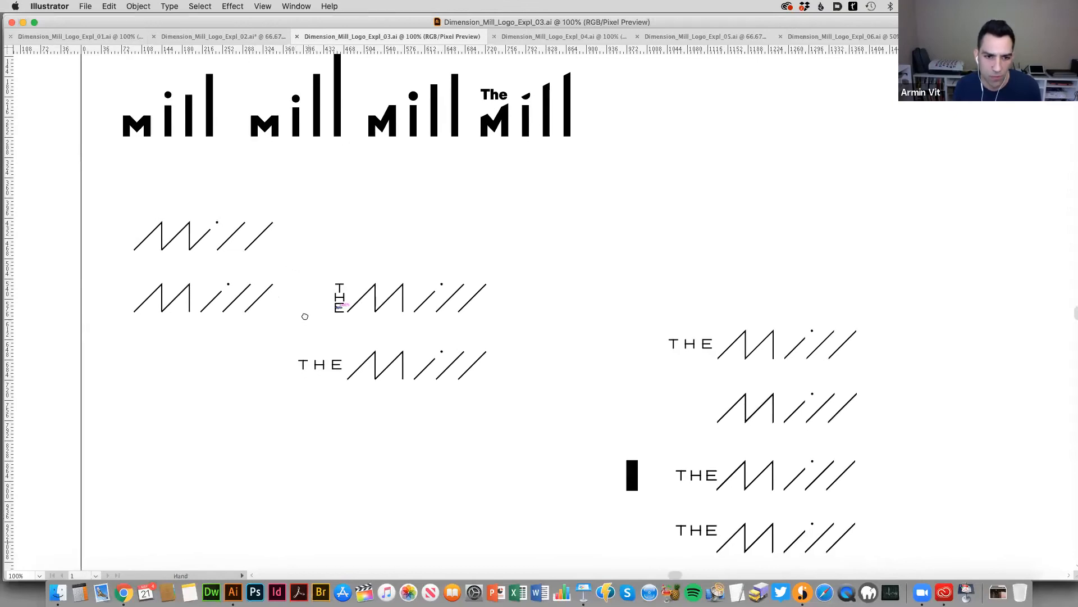
pyautogui.moveTo(305, 316); pyautogui.dragTo(289, 296)
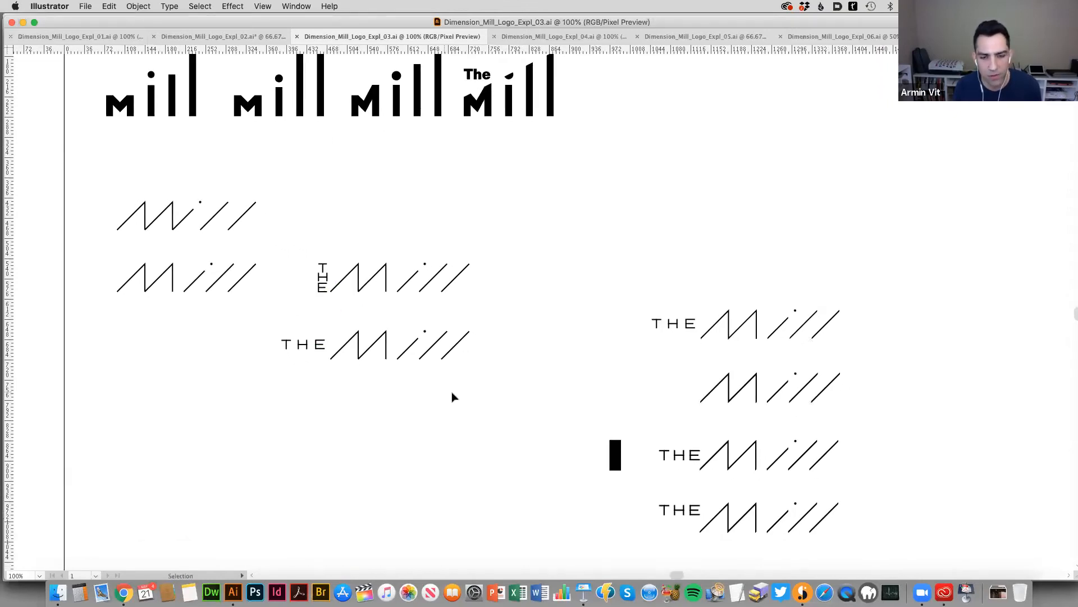
# Follow the thin-line "THE Mill" variations across the artboard, comparing the placement and spacing of "THE".
pyautogui.moveTo(487, 402); pyautogui.dragTo(397, 383)
pyautogui.hscroll(5, 467, 346)
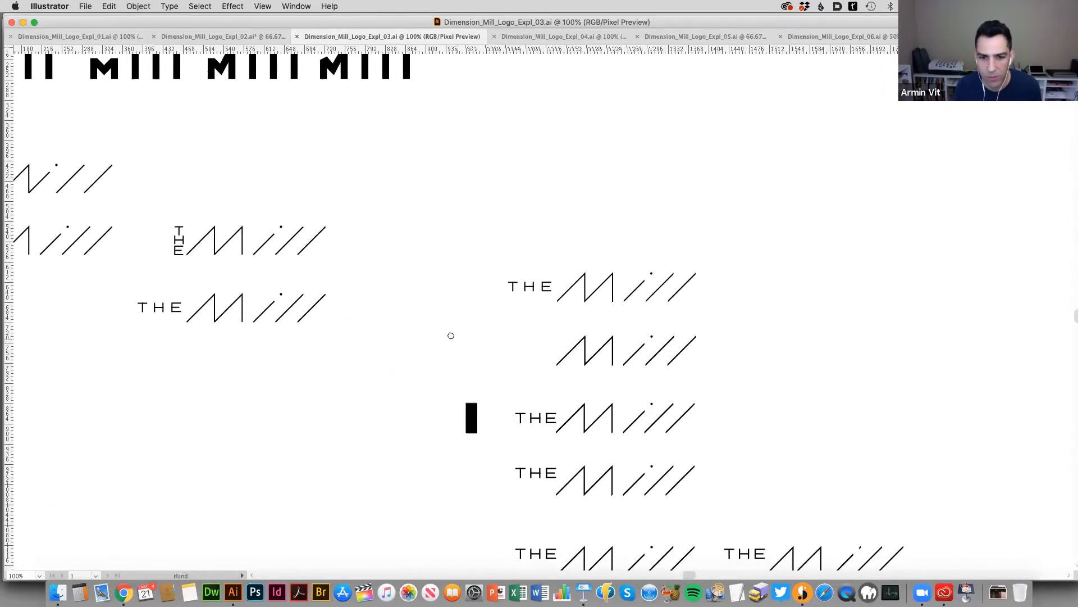
pyautogui.moveTo(486, 333); pyautogui.dragTo(433, 298)
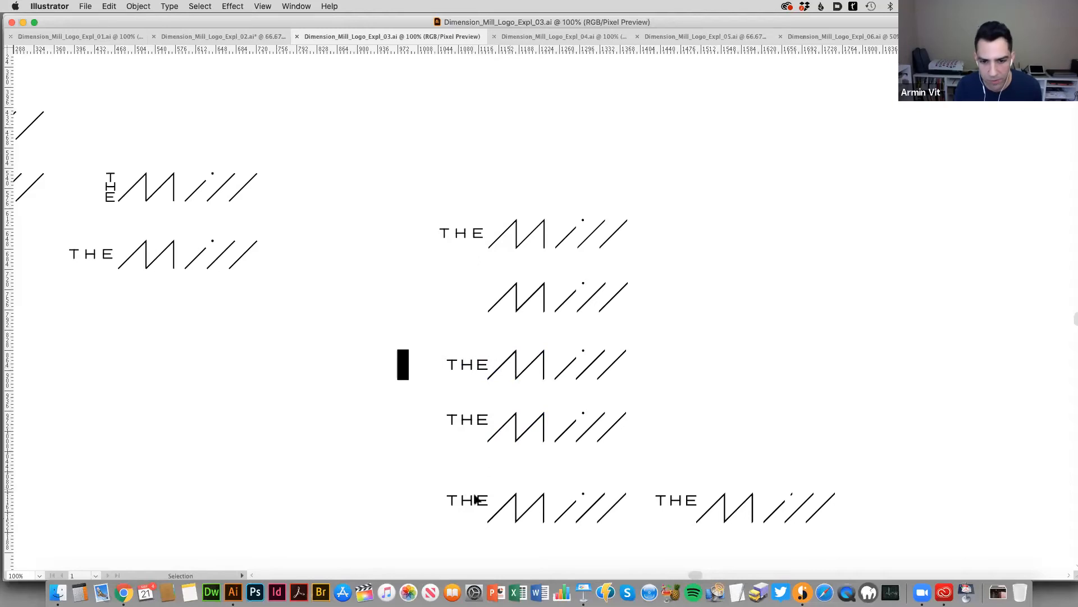
pyautogui.scroll(-6, 680, 498)
pyautogui.hscroll(5, 679, 498)
pyautogui.scroll(-1, 619, 385)
pyautogui.hscroll(1, 620, 385)
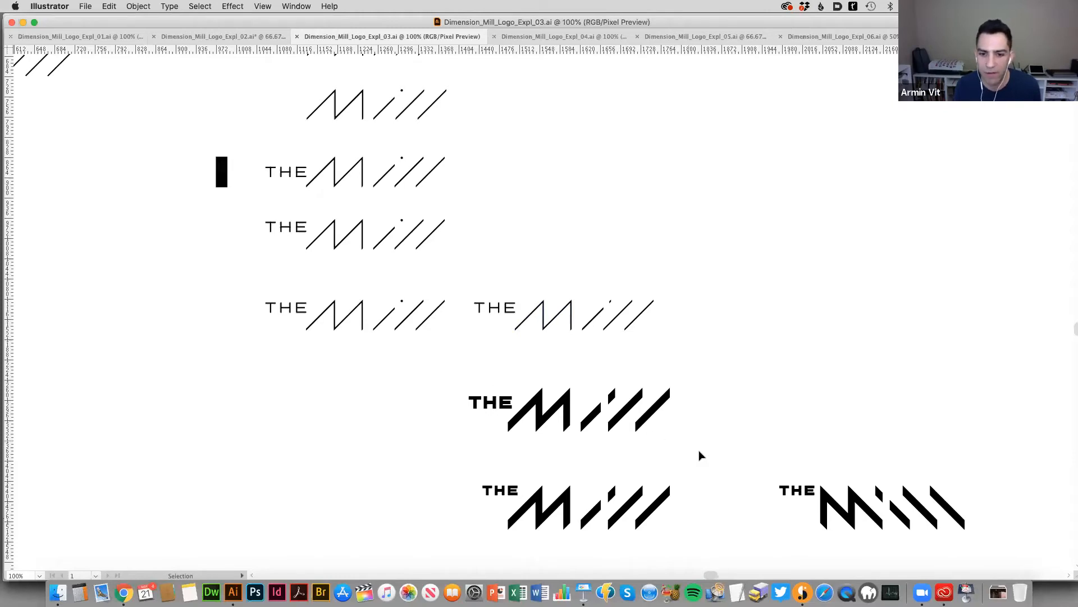
# Examine the heavy slanted "THE Mill" versions, including the reversed-slant one, and return to 50% zoom.
pyautogui.moveTo(701, 454); pyautogui.dragTo(659, 387)
pyautogui.scroll(-2, 661, 404)
pyautogui.hscroll(3, 661, 404)
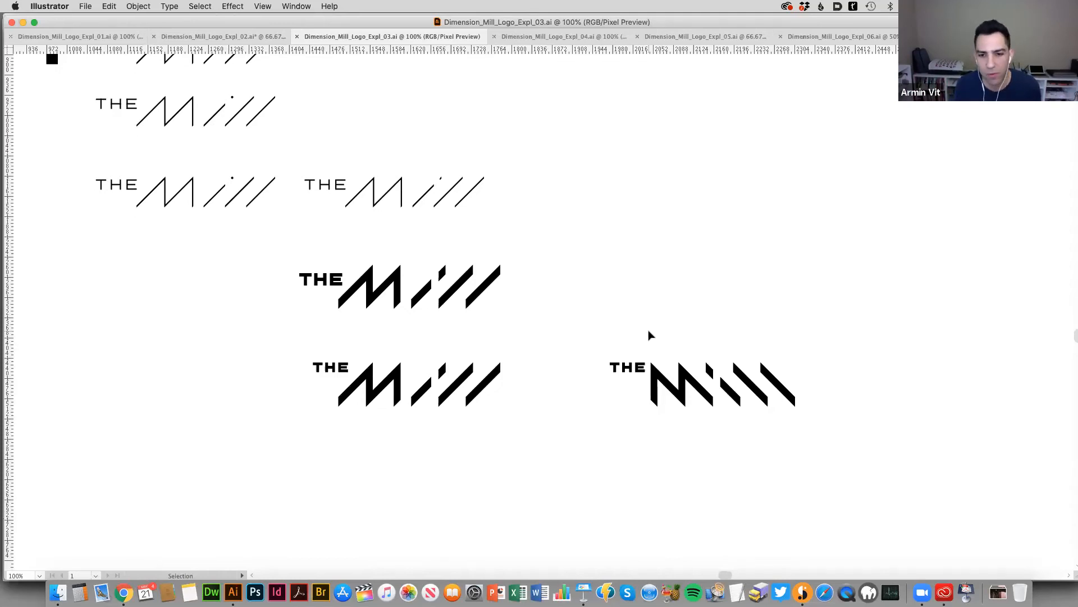
pyautogui.press('super+minus')
pyautogui.press('super+minus')
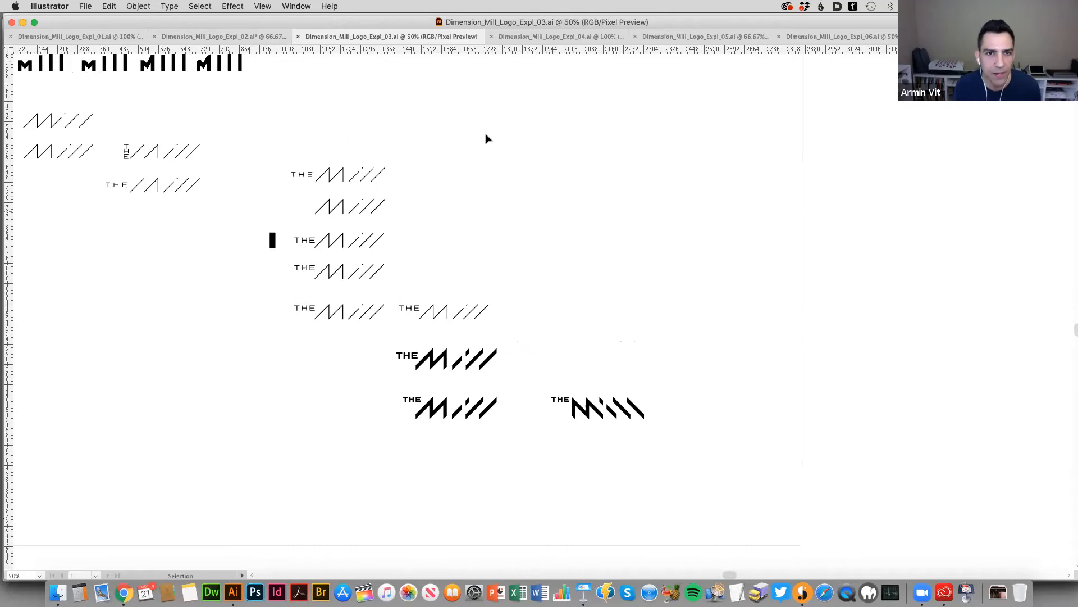
# Bring Dimension_Mill_Logo_Expl_04.ai to the front and show its thin-line "TheMill" wordmark at 200% zoom with pixel preview off.
pyautogui.click(524, 38)
pyautogui.press('z')
pyautogui.keyDown('alt'); pyautogui.click(560, 361); pyautogui.keyUp('alt')
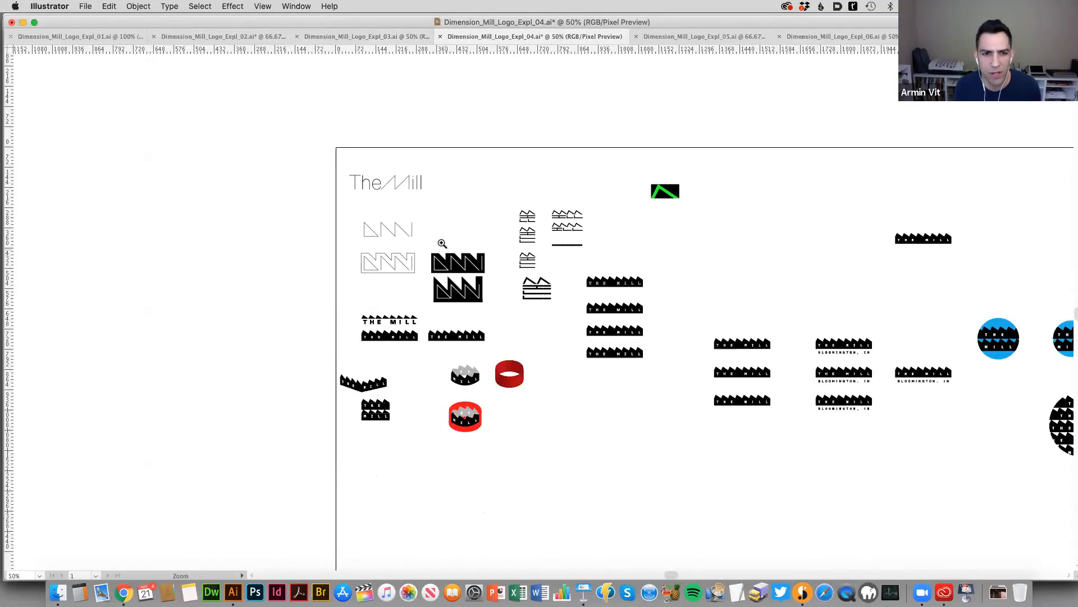
pyautogui.click(440, 243)
pyautogui.click(503, 253)
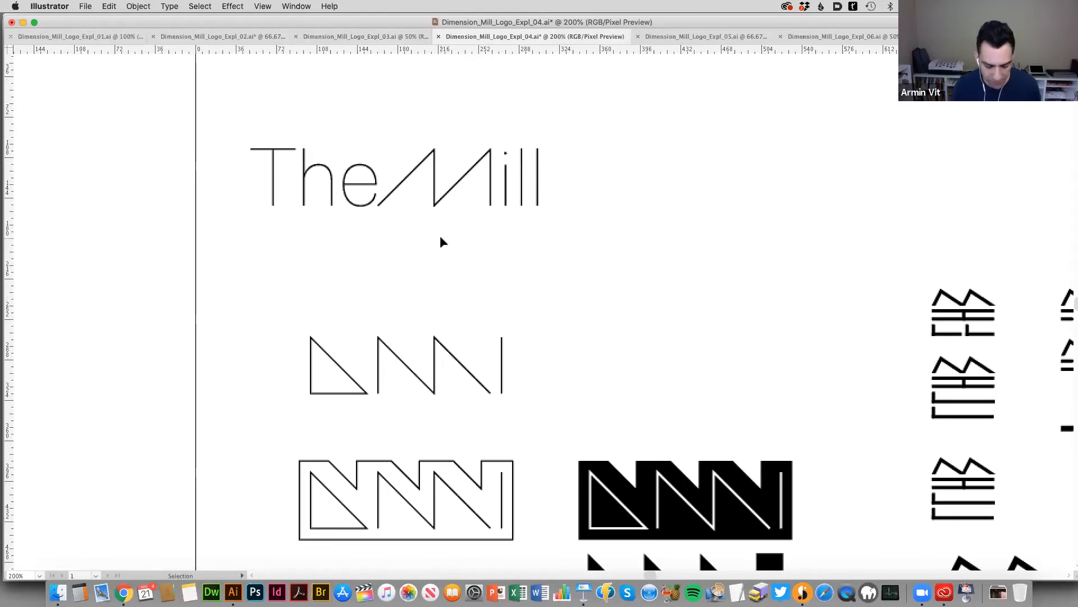
pyautogui.press('super+alt+y')
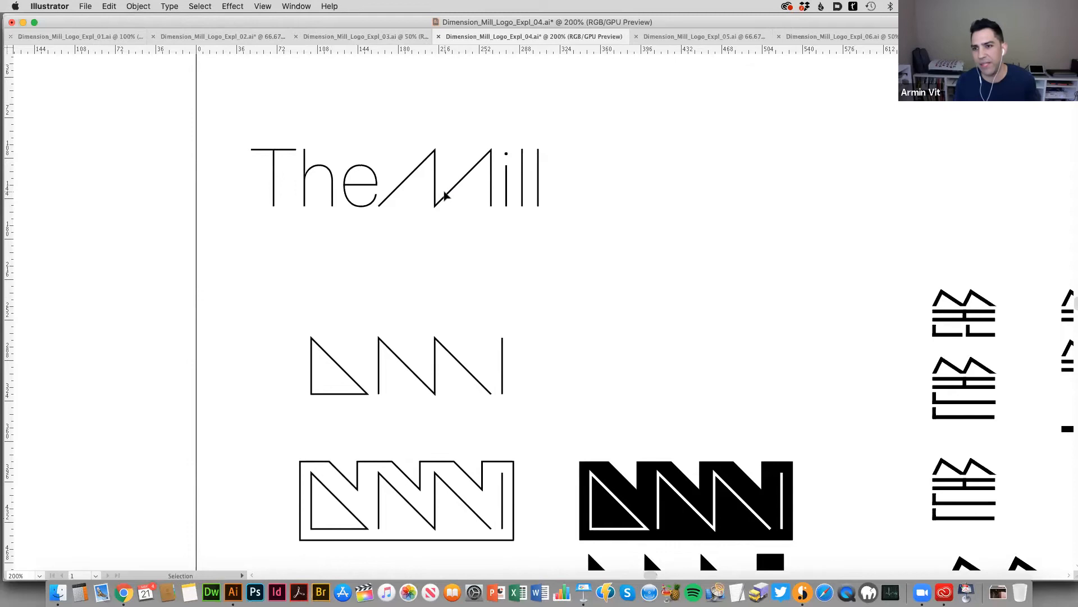
# Examine the outlined and solid sawtooth marks and the stacked-line monograms next to them.
pyautogui.moveTo(495, 260); pyautogui.dragTo(471, 200)
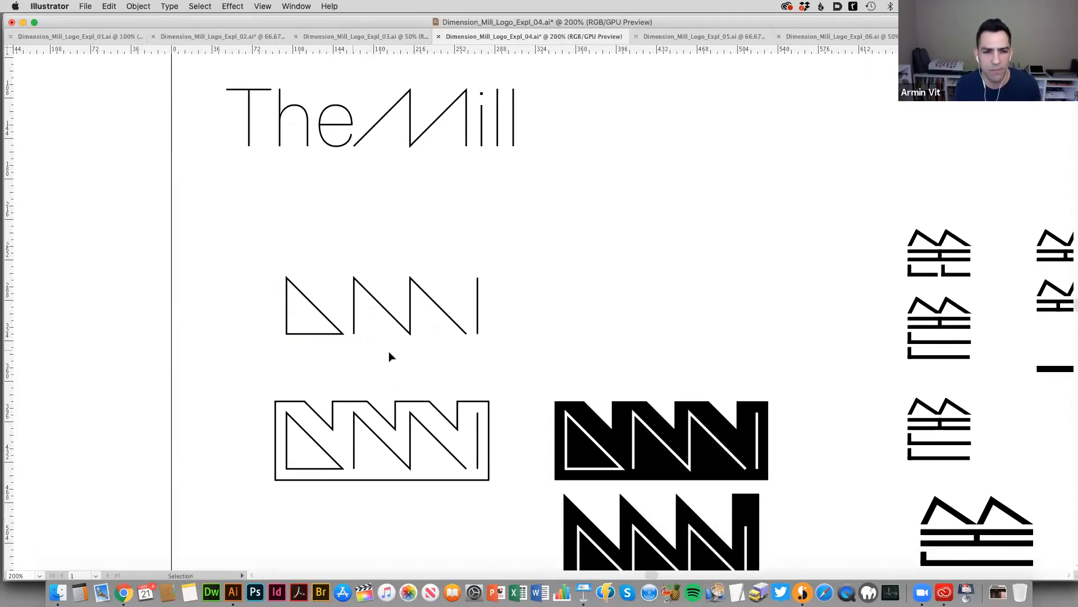
pyautogui.moveTo(431, 367); pyautogui.dragTo(339, 296)
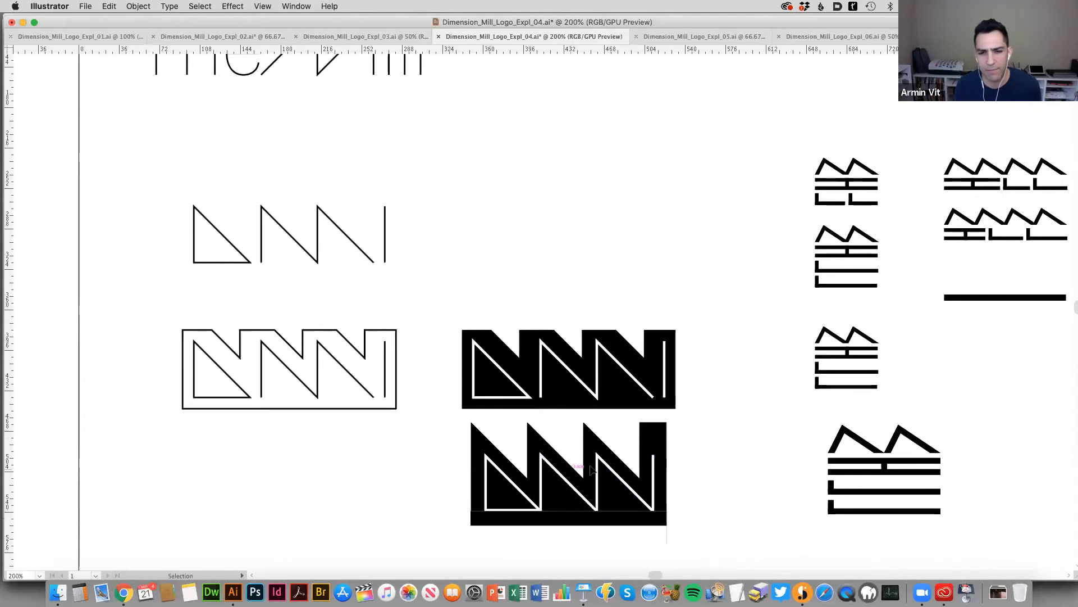
pyautogui.moveTo(725, 443); pyautogui.dragTo(605, 332)
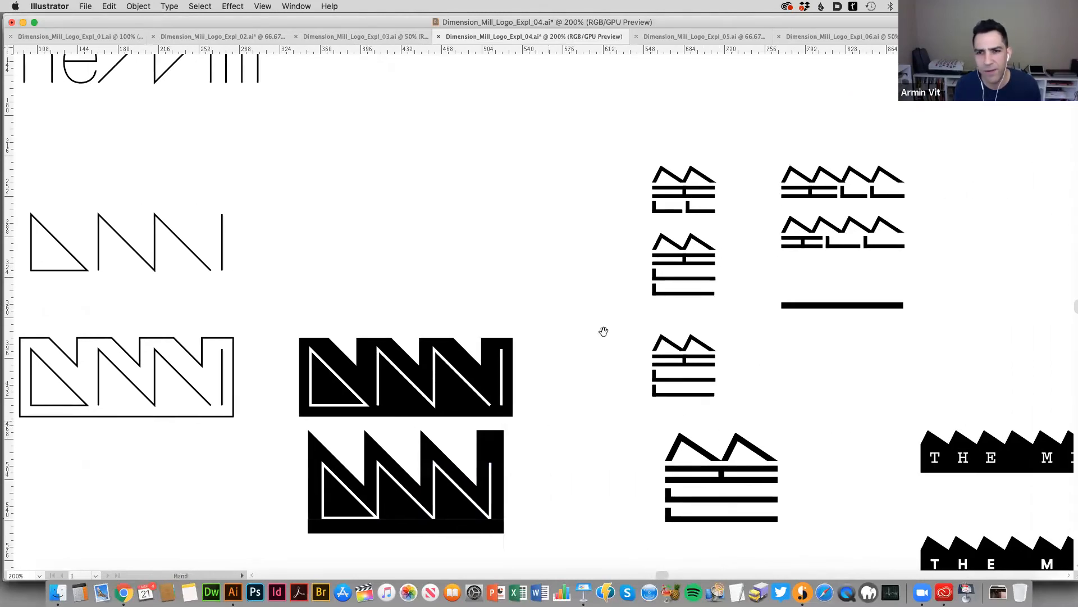
pyautogui.moveTo(715, 337); pyautogui.dragTo(607, 338)
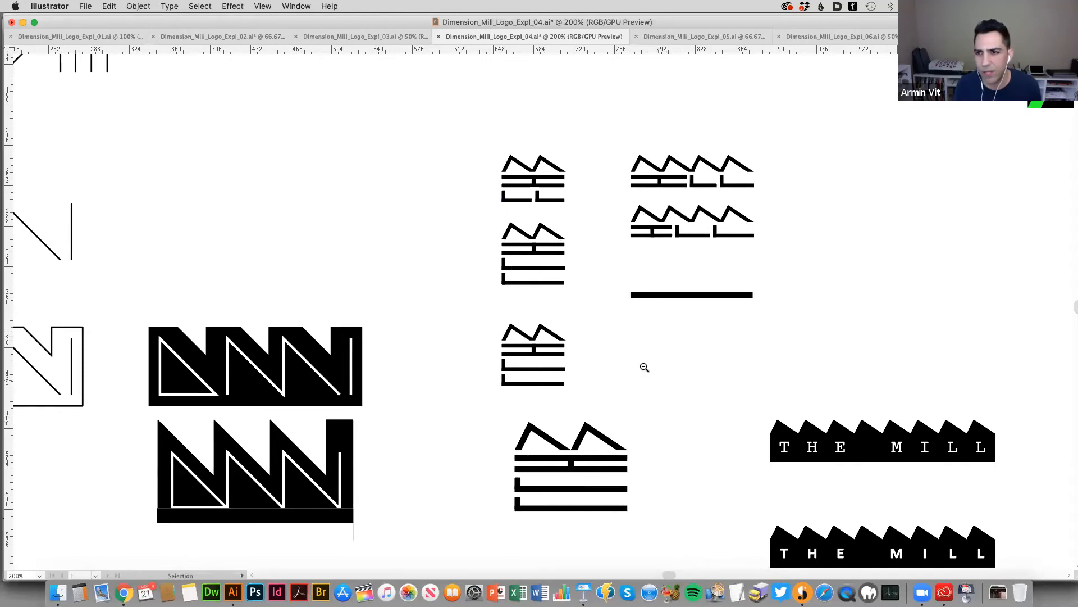
# Examine the sawtooth-roof "THE MILL" banners and their folded, stacked and ring-shaped versions at 150% zoom.
pyautogui.keyDown('alt'); pyautogui.click(625, 356); pyautogui.keyUp('alt')
pyautogui.moveTo(582, 412); pyautogui.dragTo(624, 387)
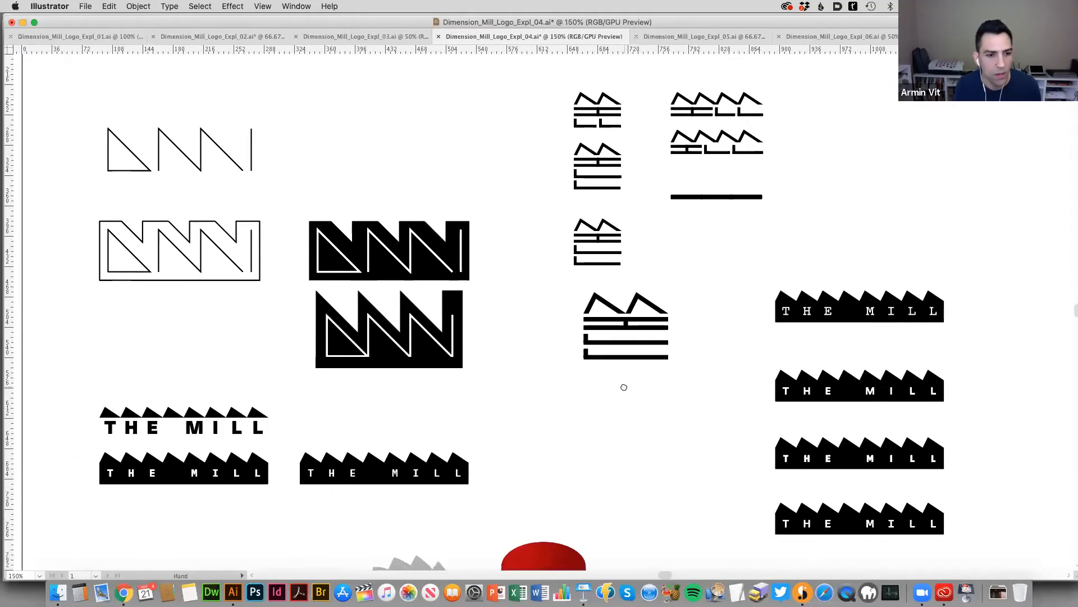
pyautogui.scroll(-3, 624, 387)
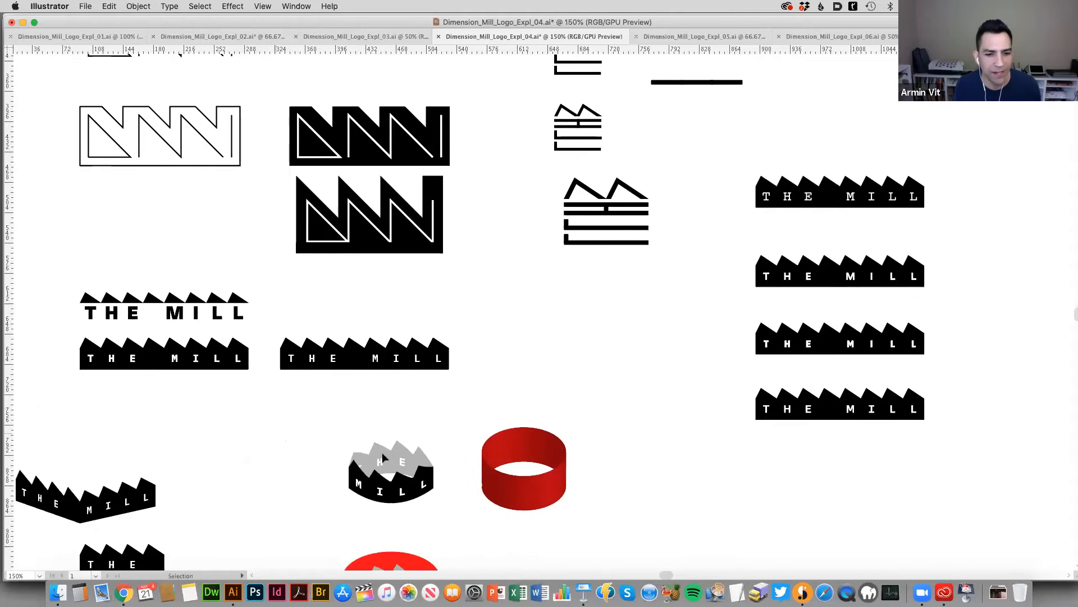
pyautogui.moveTo(426, 501); pyautogui.dragTo(476, 422)
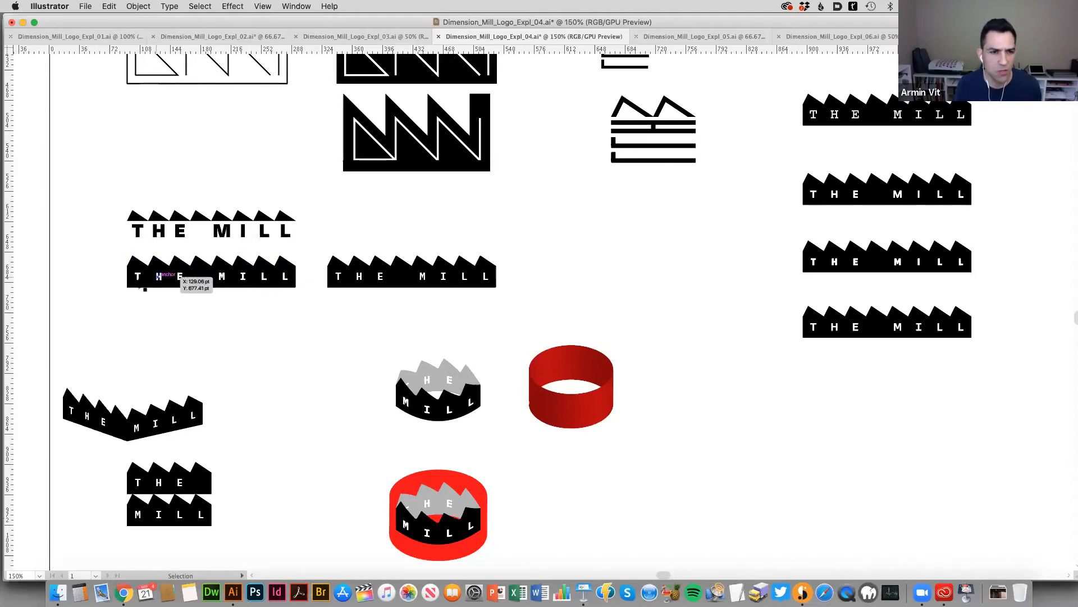
pyautogui.click(150, 283)
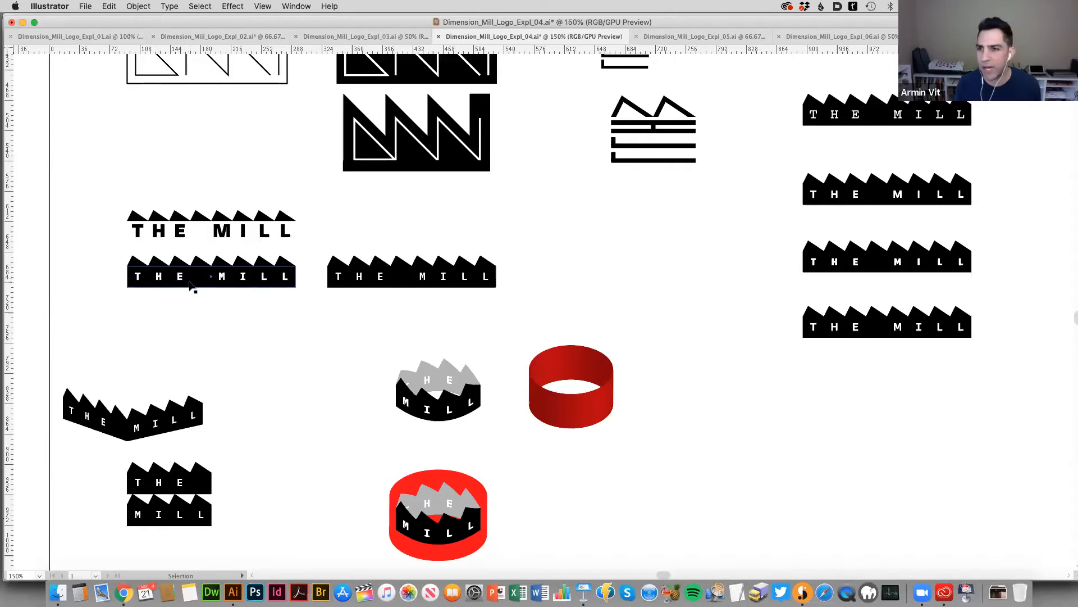
pyautogui.click(251, 315)
# Compare the typefaces in the column of four sawtooth "THE MILL" banners at 200% zoom.
pyautogui.moveTo(619, 365); pyautogui.dragTo(435, 331)
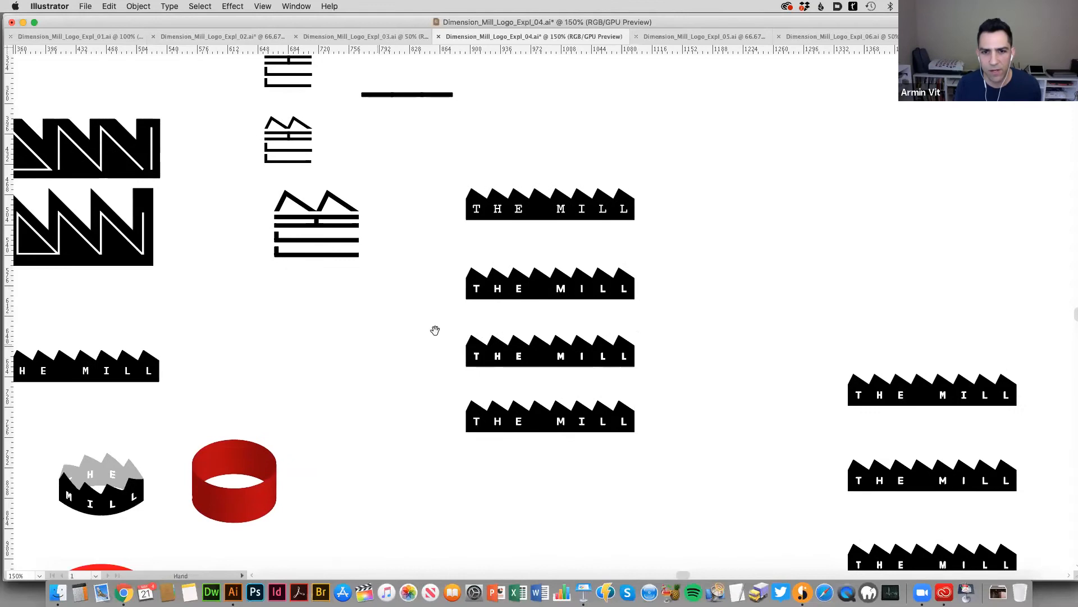
pyautogui.press('super+equal')
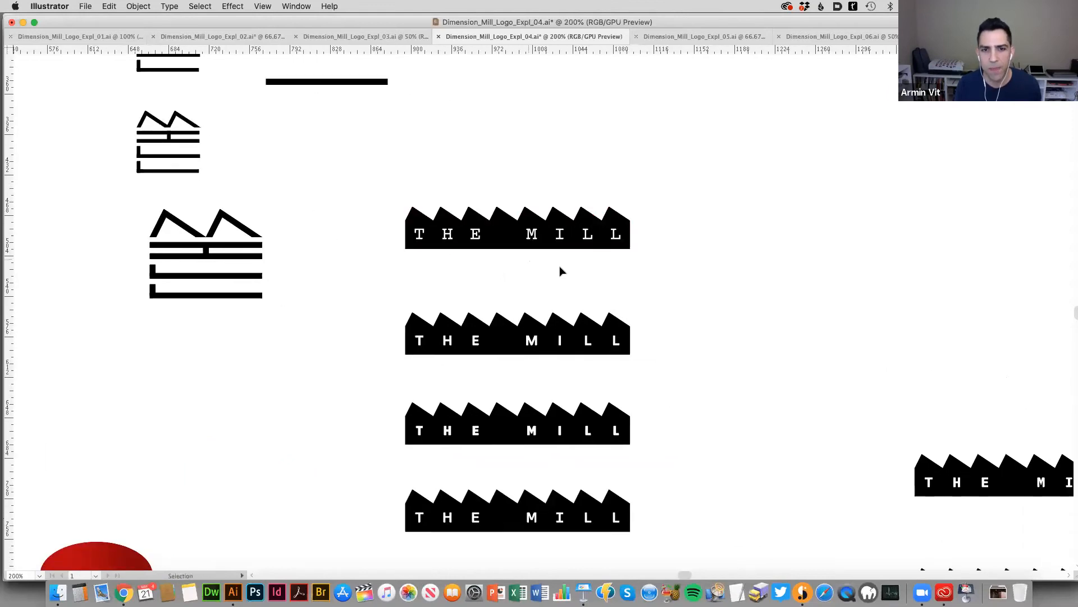
pyautogui.hscroll(10, 566, 313)
pyautogui.scroll(-3, 566, 313)
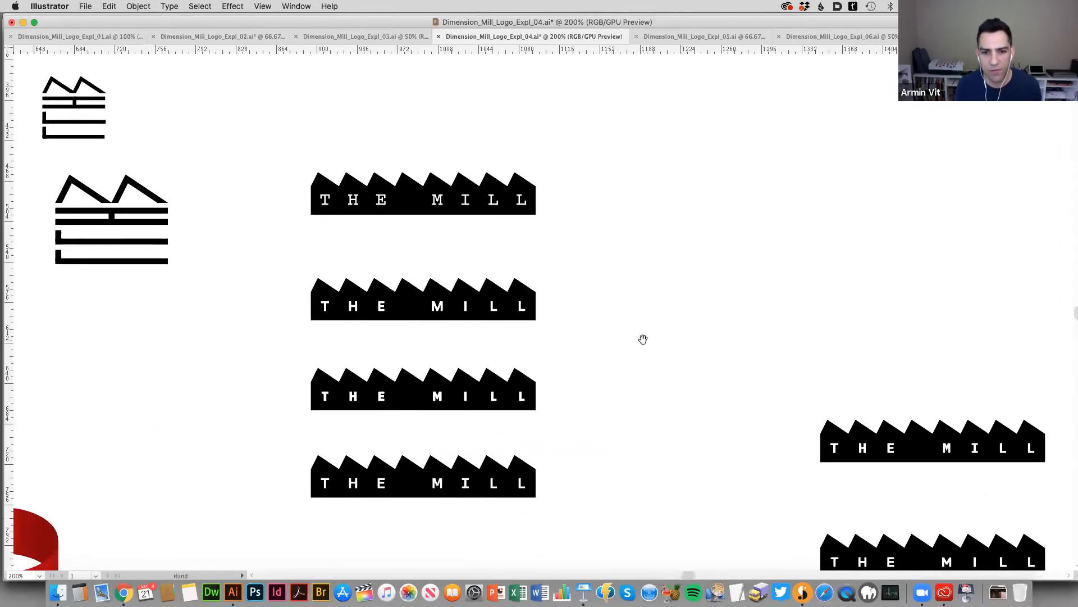
# Survey the remaining banner, "BLOOMINGTON, IN" and circular variations on the artboard at 66.67% zoom.
pyautogui.press('super+minus')
pyautogui.hscroll(2, 589, 314)
pyautogui.press('super+minus')
pyautogui.press('super+minus')
pyautogui.moveTo(585, 291); pyautogui.dragTo(583, 325)
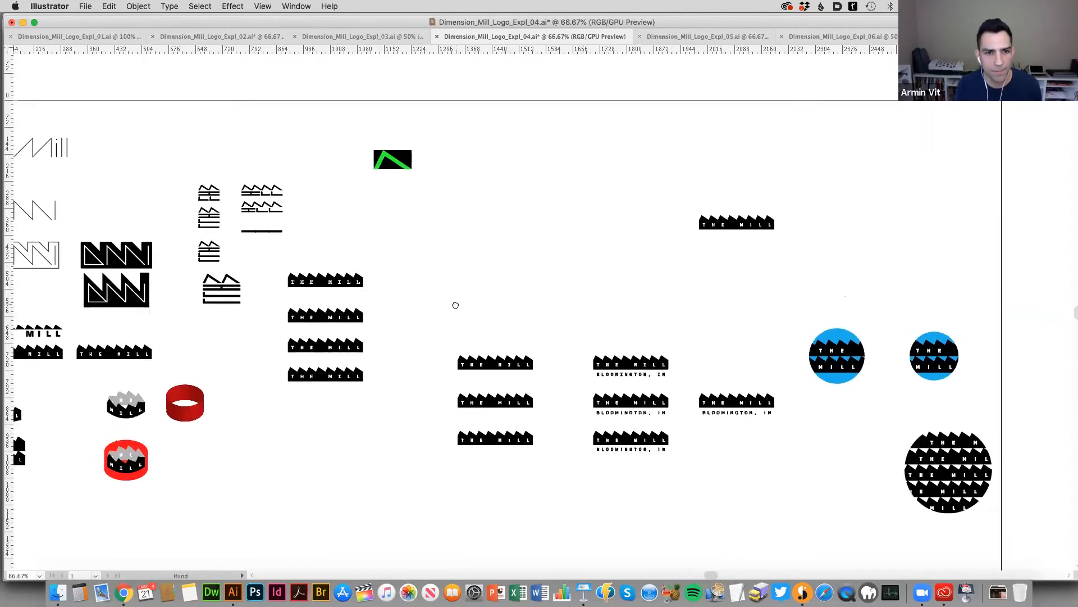
pyautogui.moveTo(428, 281); pyautogui.dragTo(354, 234)
pyautogui.hscroll(2, 354, 233)
pyautogui.scroll(-1, 354, 234)
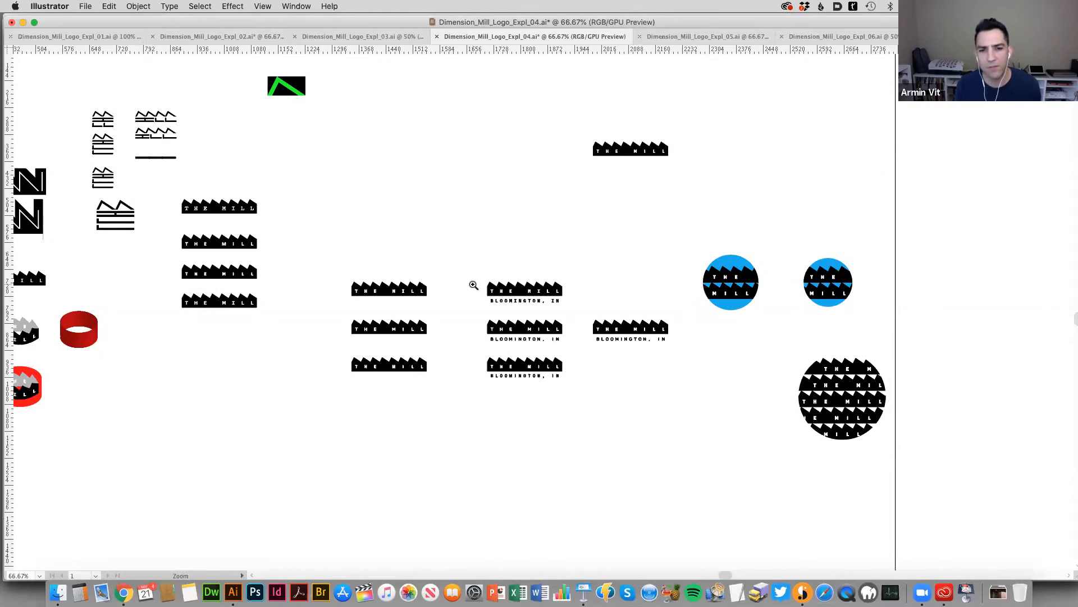
# Examine the "BLOOMINGTON, IN" lockups, the blue circle badges and the repeated-banner circle at 100% zoom.
pyautogui.moveTo(474, 284); pyautogui.dragTo(489, 313)
pyautogui.click(489, 313)
pyautogui.hscroll(3, 512, 320)
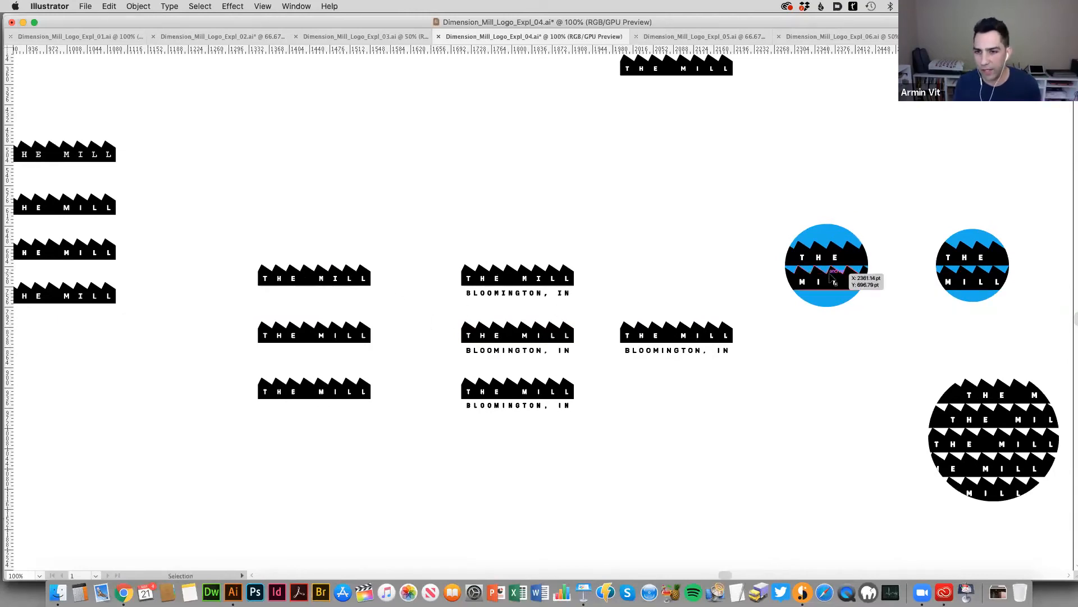
pyautogui.hscroll(6, 833, 279)
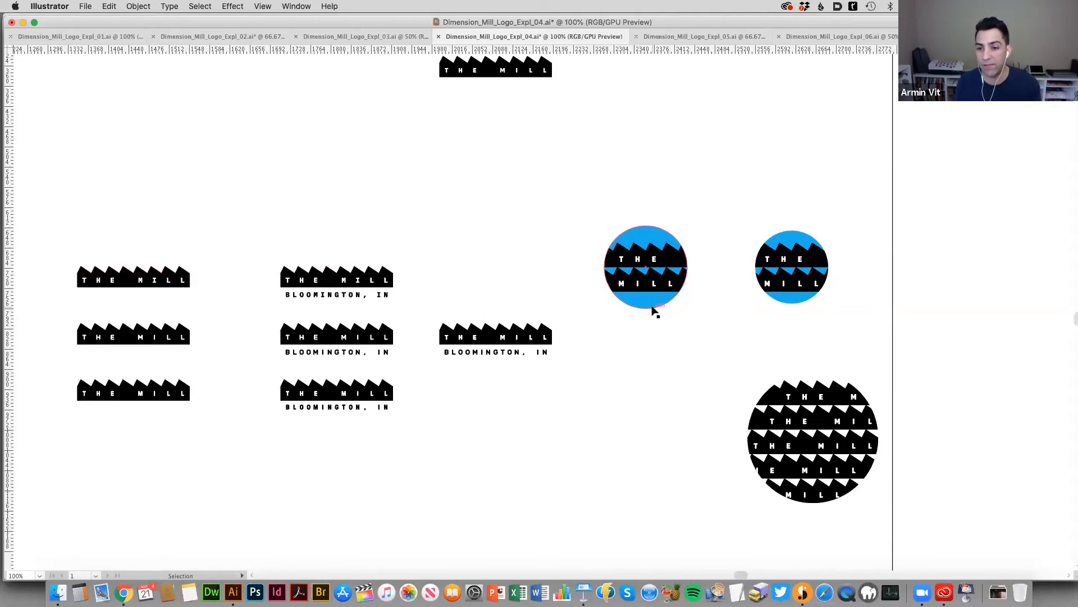
pyautogui.press('space')
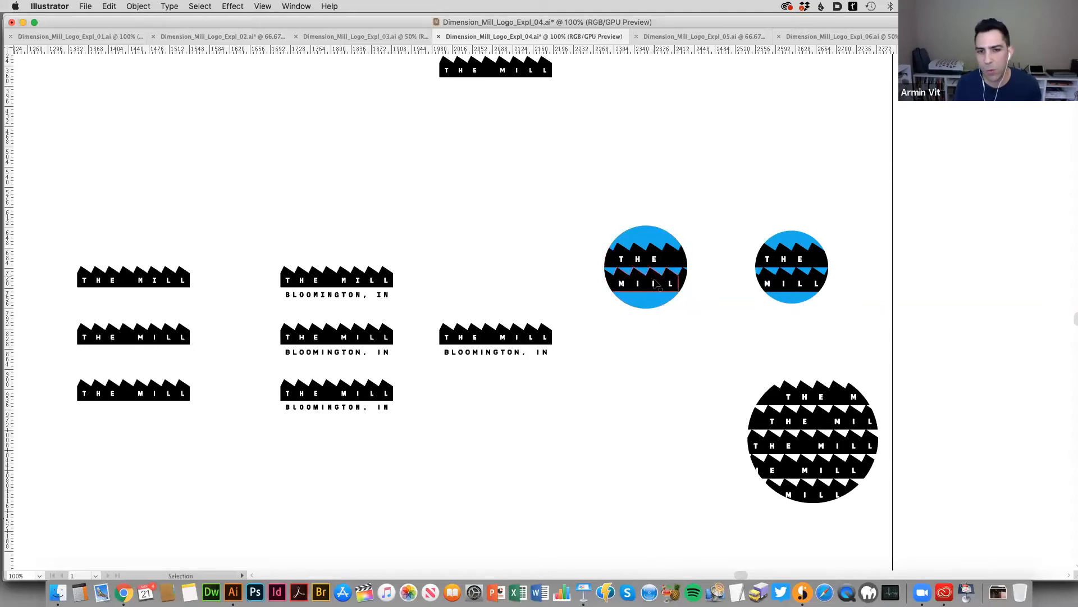
pyautogui.moveTo(632, 341); pyautogui.dragTo(601, 295)
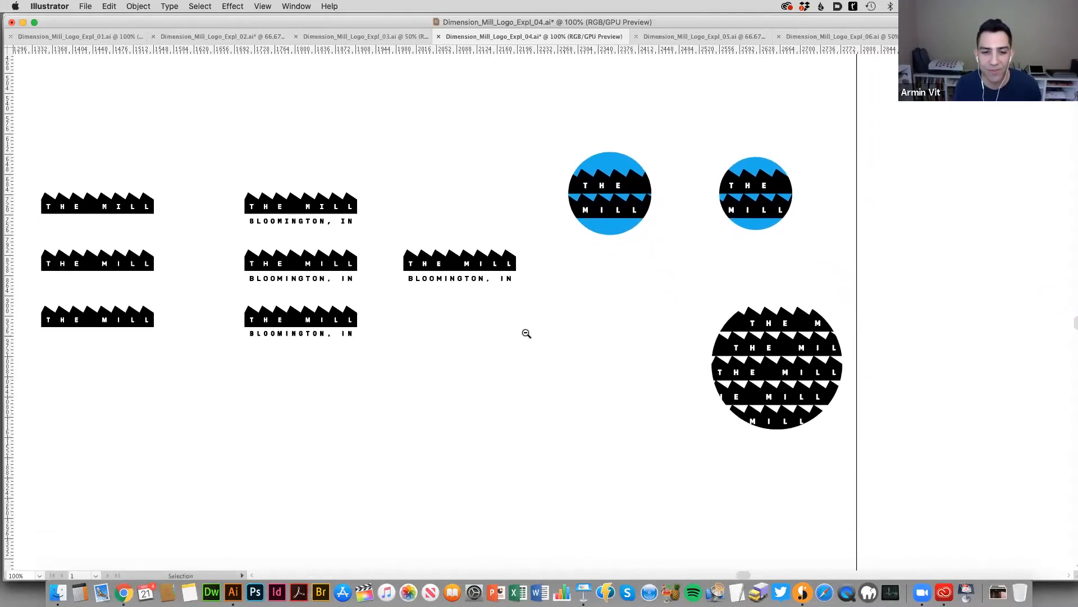
# Show the whole artboard of logo variations at 33.33% zoom.
pyautogui.keyDown('alt'); pyautogui.click(523, 337); pyautogui.keyUp('alt')
pyautogui.keyDown('alt'); pyautogui.click(523, 338); pyautogui.keyUp('alt')
pyautogui.moveTo(529, 328); pyautogui.dragTo(446, 383)
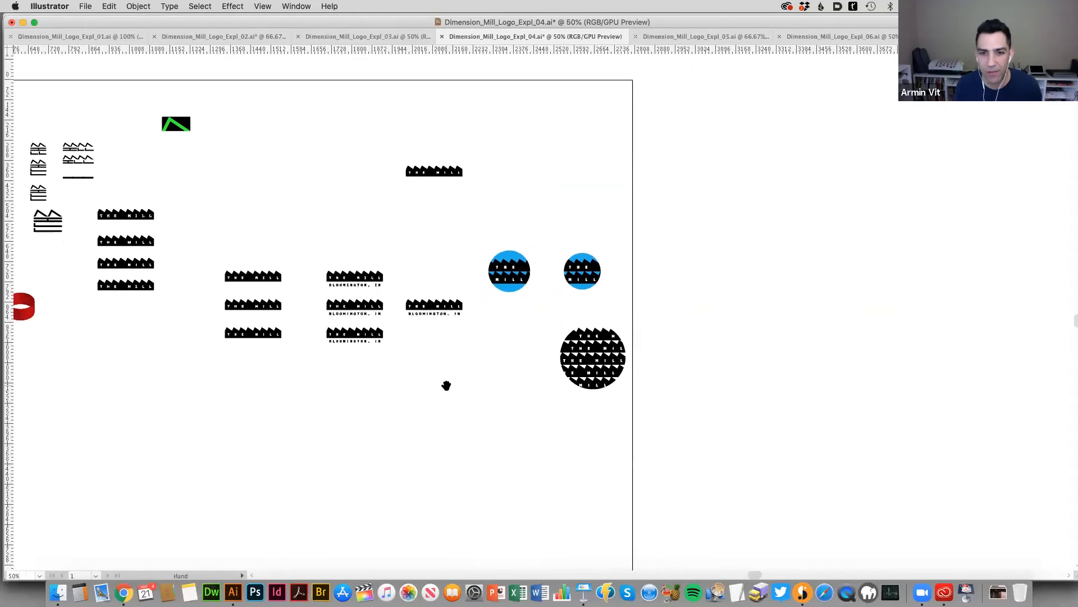
pyautogui.keyDown('alt'); pyautogui.click(421, 385); pyautogui.keyUp('alt')
# Bring Dimension_Mill_Logo_Expl_05.ai to the front and show its slanted "THE MILL" lettering at 200% zoom with pixel preview off.
pyautogui.click(706, 37)
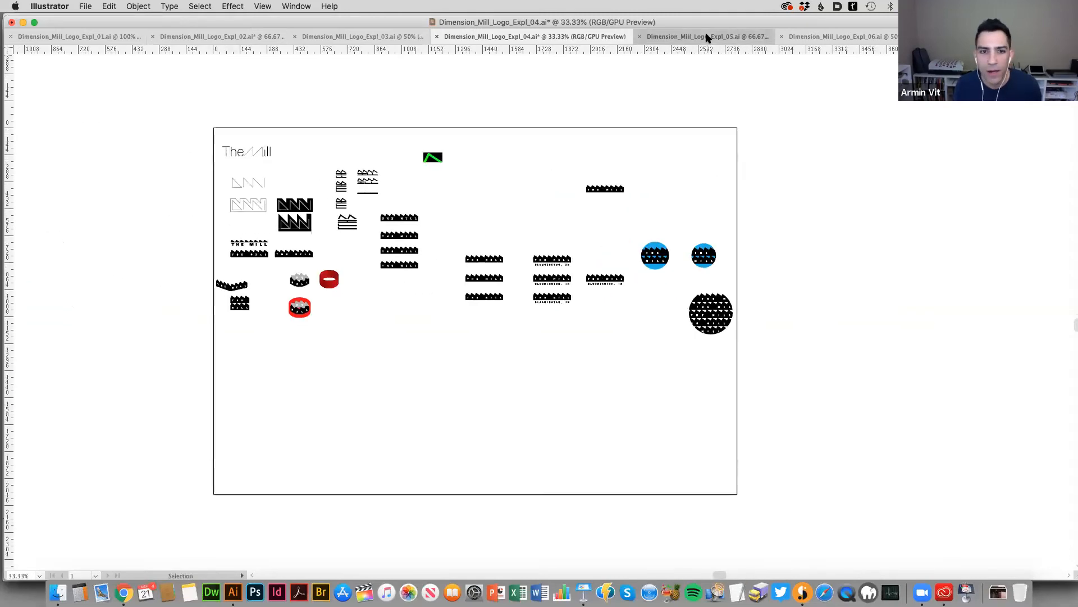
pyautogui.press('z')
pyautogui.hscroll(-4, 157, 185)
pyautogui.scroll(2, 156, 185)
pyautogui.moveTo(157, 186); pyautogui.dragTo(265, 278)
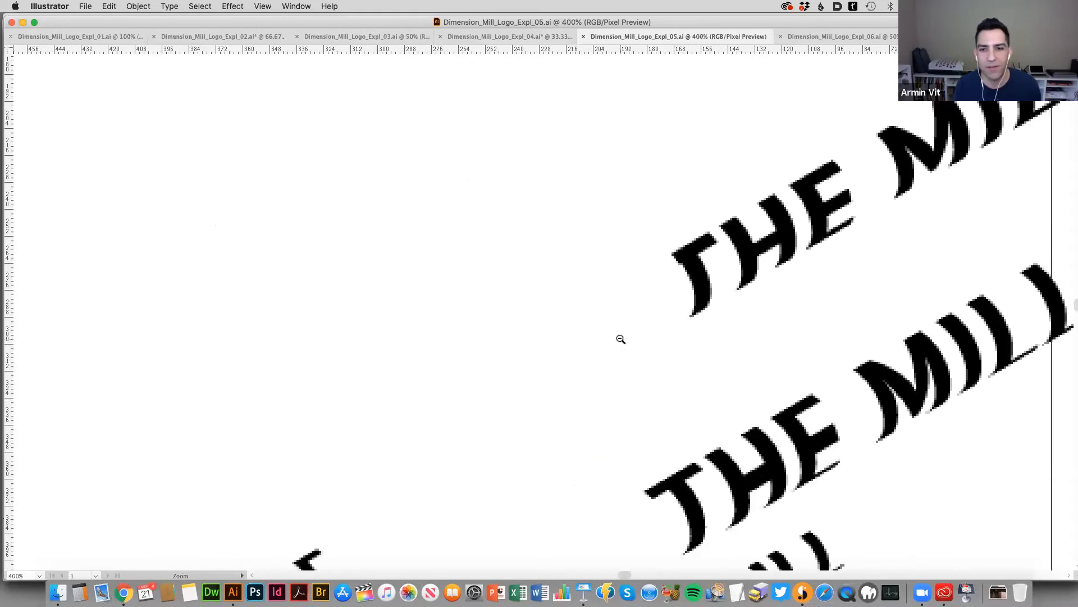
pyautogui.keyDown('alt'); pyautogui.click(621, 339); pyautogui.keyUp('alt')
pyautogui.press('v')
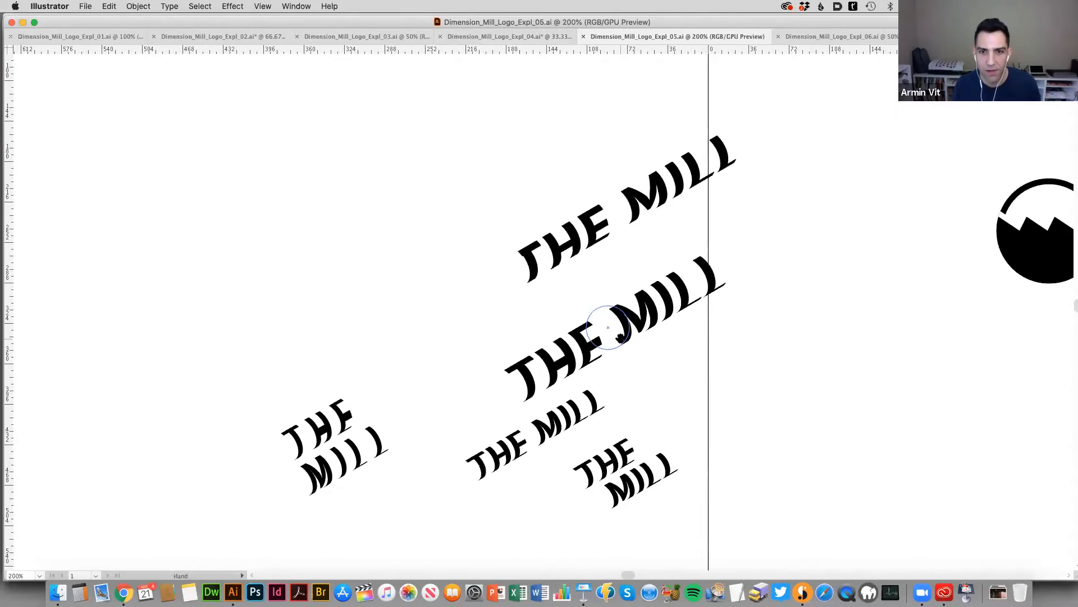
# Examine the slanted "THE MILL" lettering and bring the round sawtooth badges beside it into view.
pyautogui.hscroll(5, 629, 342)
pyautogui.scroll(-1, 629, 343)
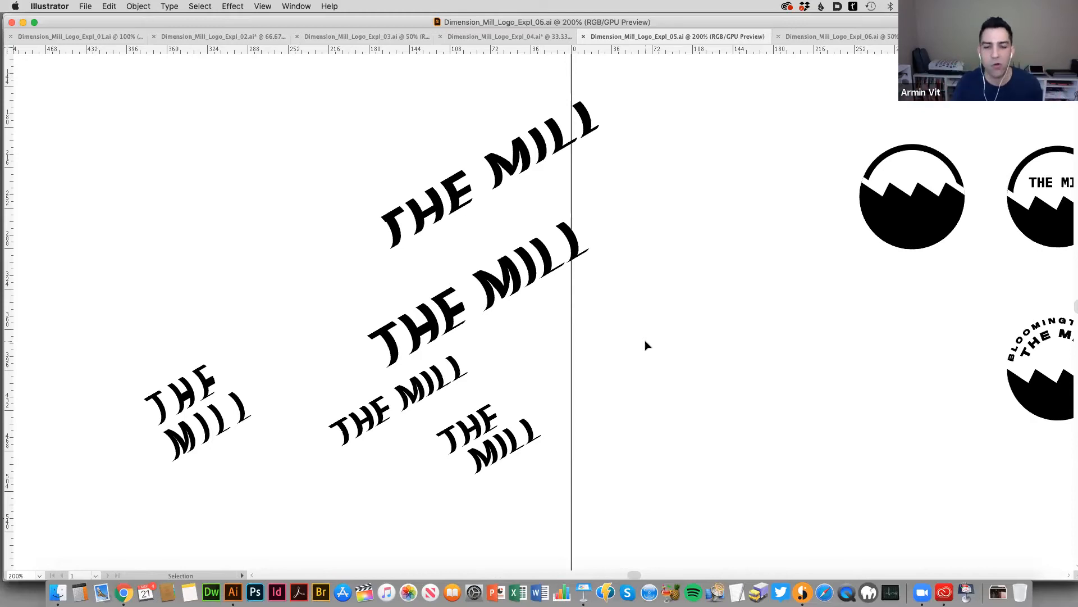
pyautogui.hscroll(6, 645, 341)
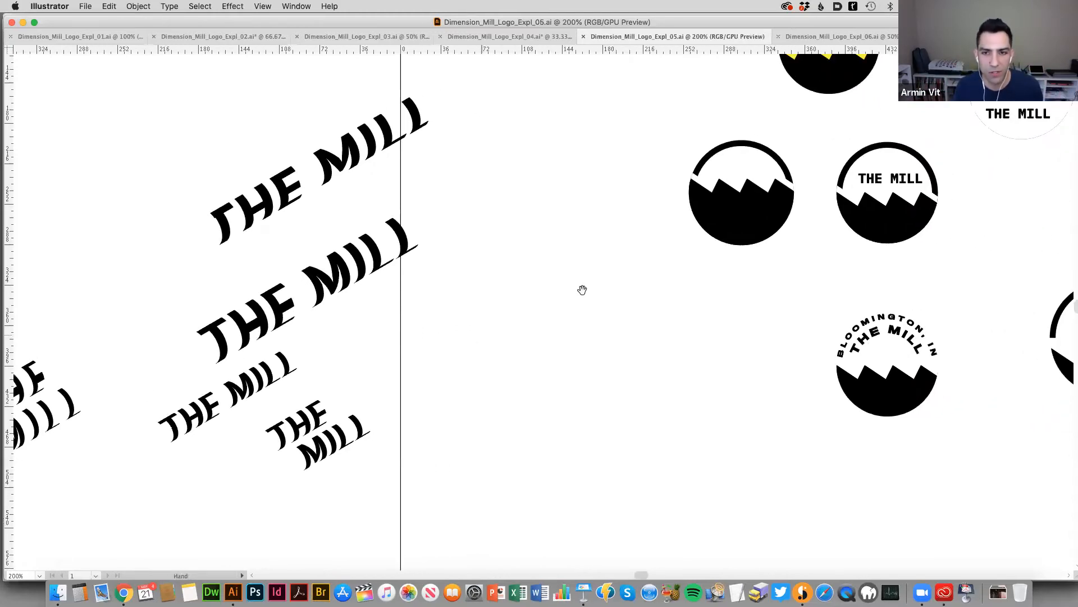
# Examine the upper group of round sawtooth "THE MILL" badges and the sawtooth strip beside them, ending at 100% zoom.
pyautogui.hscroll(10, 602, 316)
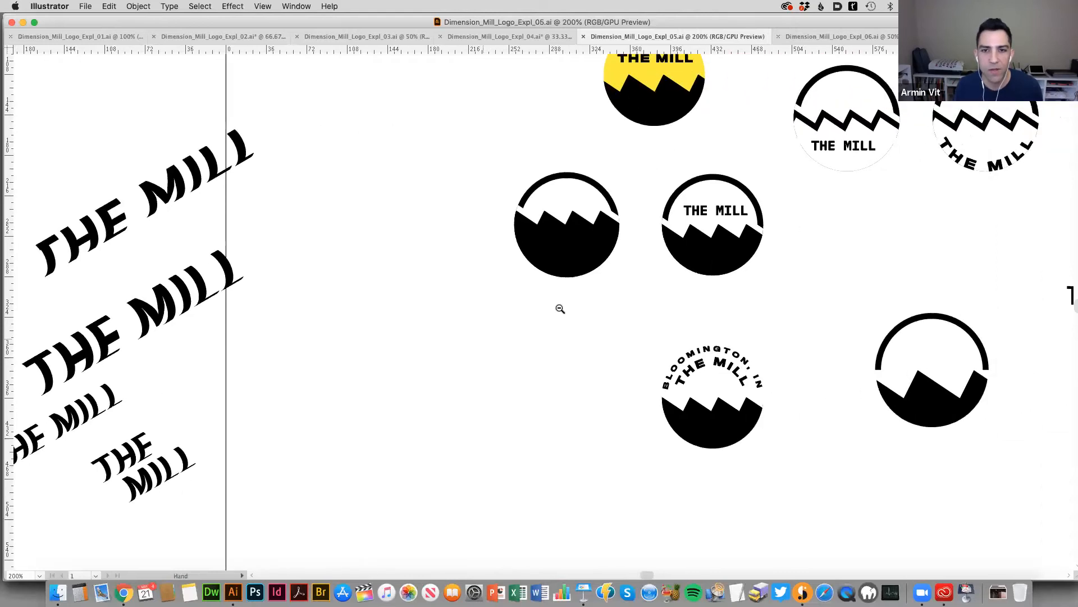
pyautogui.hscroll(8, 420, 352)
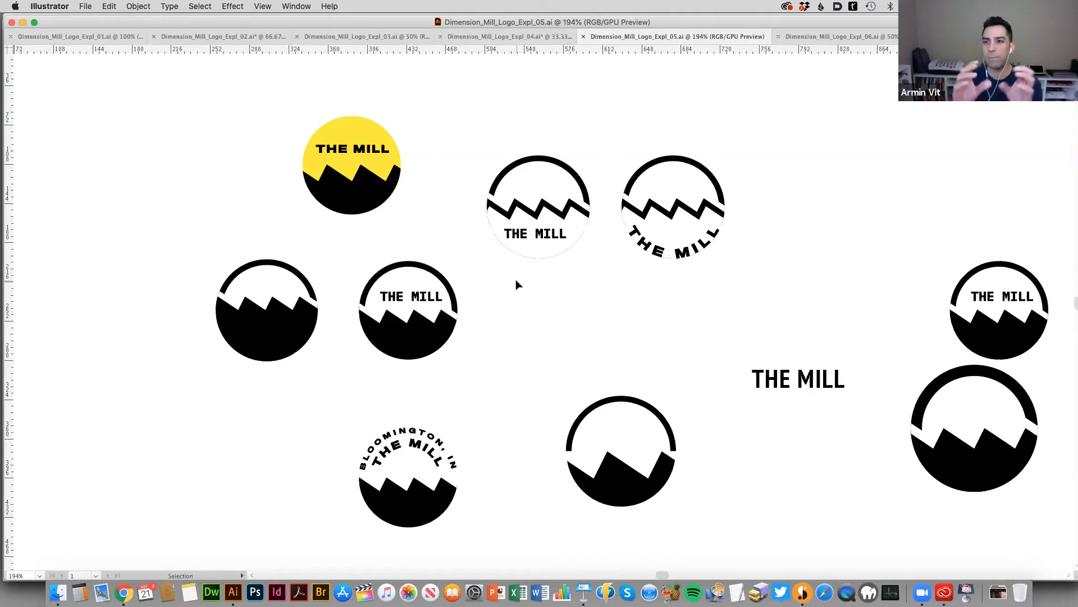
pyautogui.press('space')
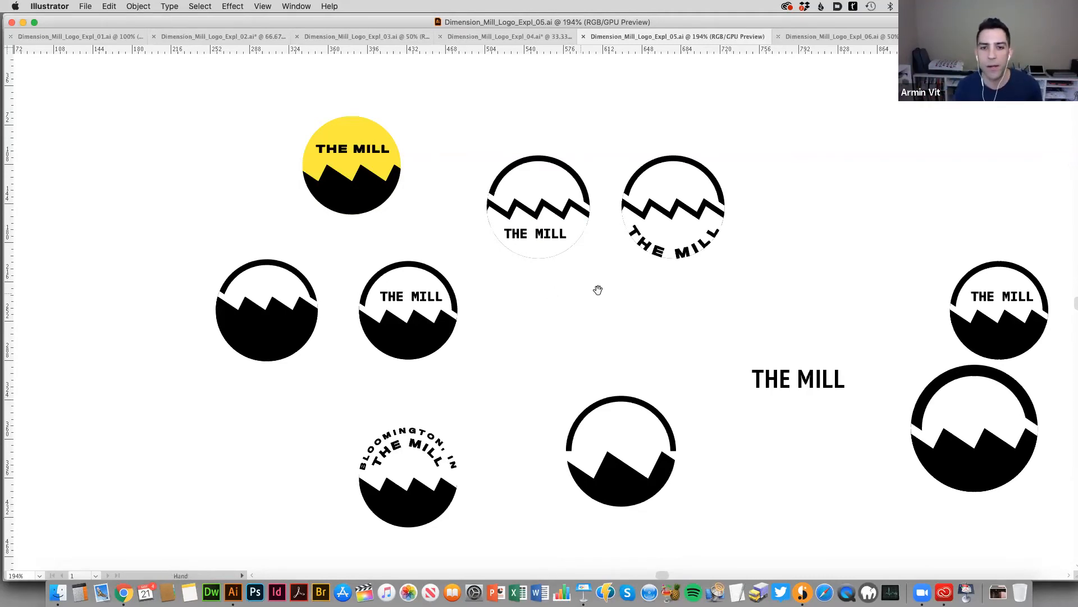
pyautogui.hscroll(5, 597, 290)
pyautogui.press('super+minus')
pyautogui.hscroll(2, 576, 301)
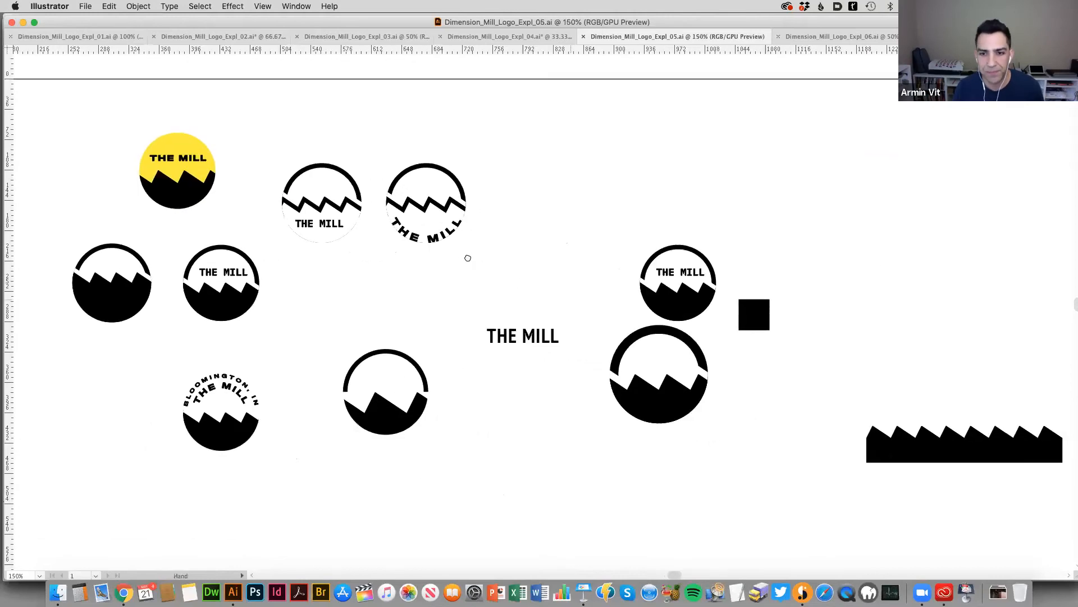
pyautogui.hscroll(3, 474, 260)
pyautogui.scroll(-2, 474, 260)
pyautogui.press('super+minus')
pyautogui.scroll(-3, 462, 234)
pyautogui.hscroll(3, 462, 234)
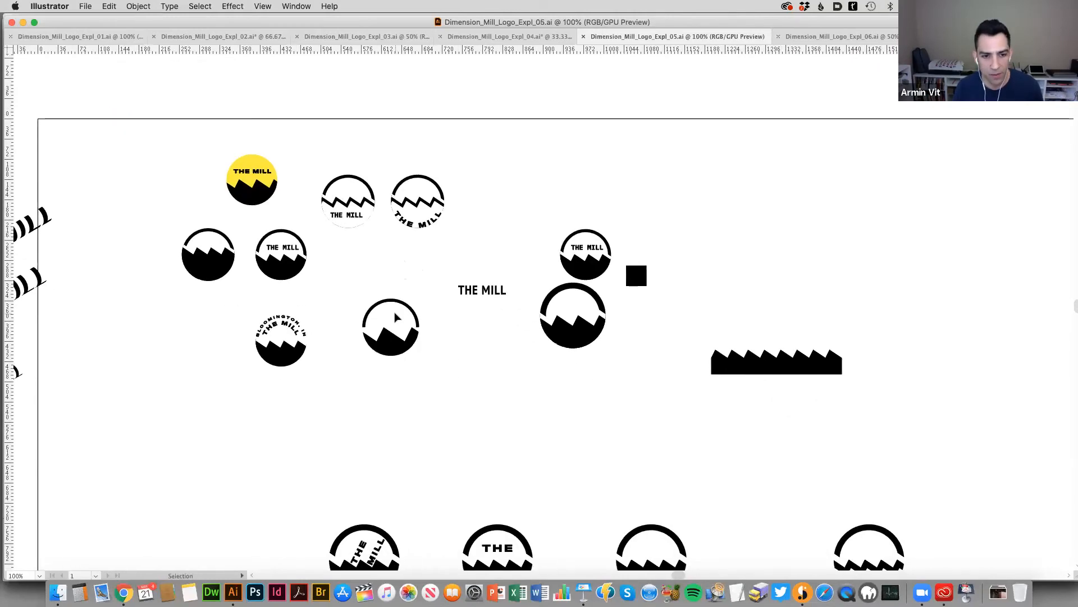
# Examine the lower rows of sawtooth circle badges, including the red and yellow version and the bold "THE MILL" lockups.
pyautogui.press('space')
pyautogui.scroll(-8, 488, 377)
pyautogui.hscroll(2, 487, 377)
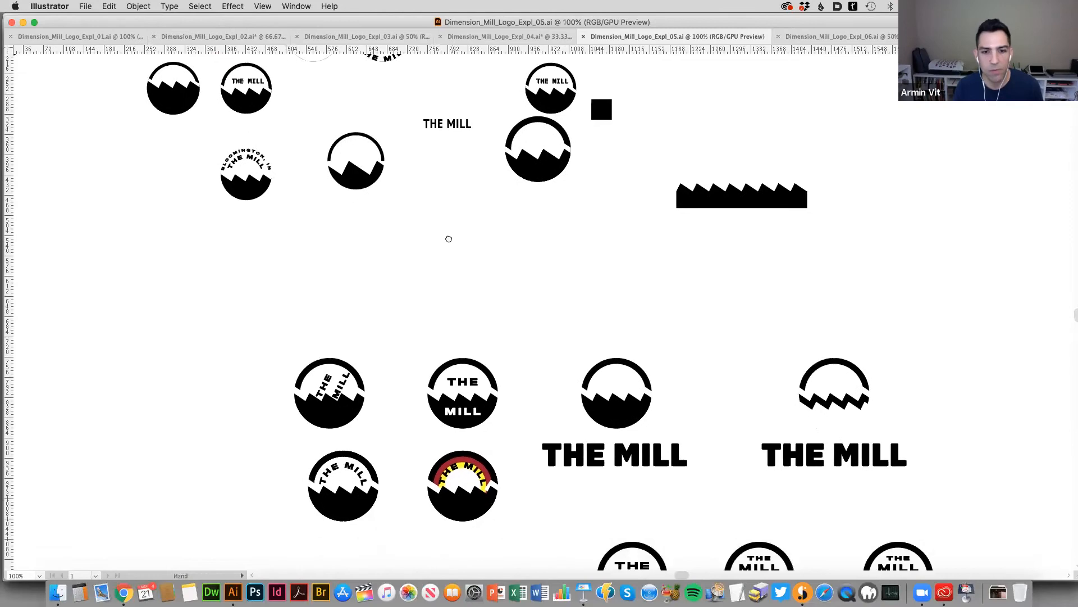
pyautogui.moveTo(478, 288); pyautogui.dragTo(470, 247)
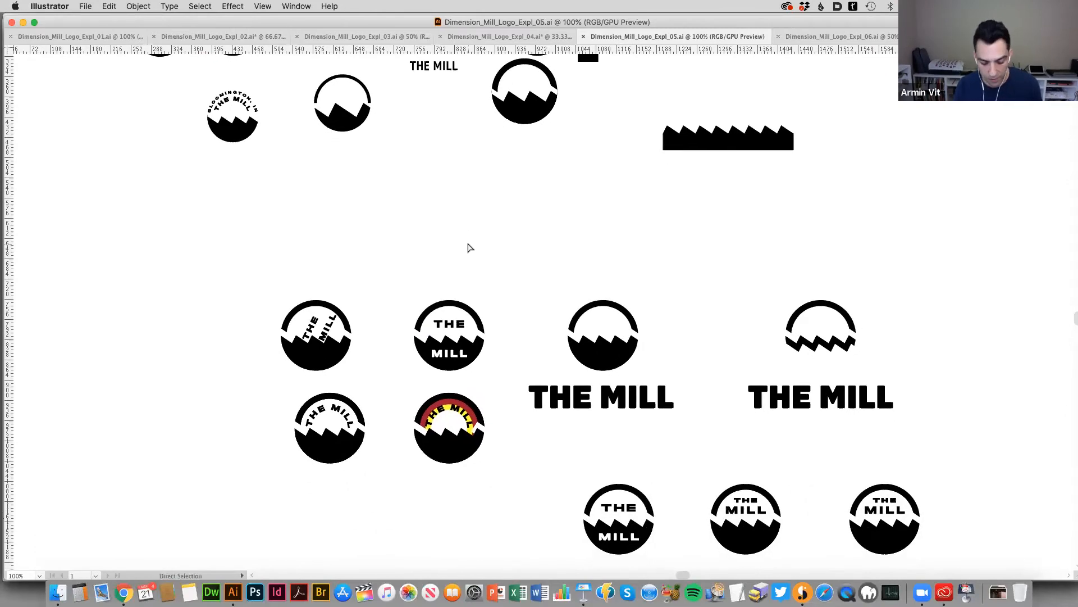
pyautogui.press('v')
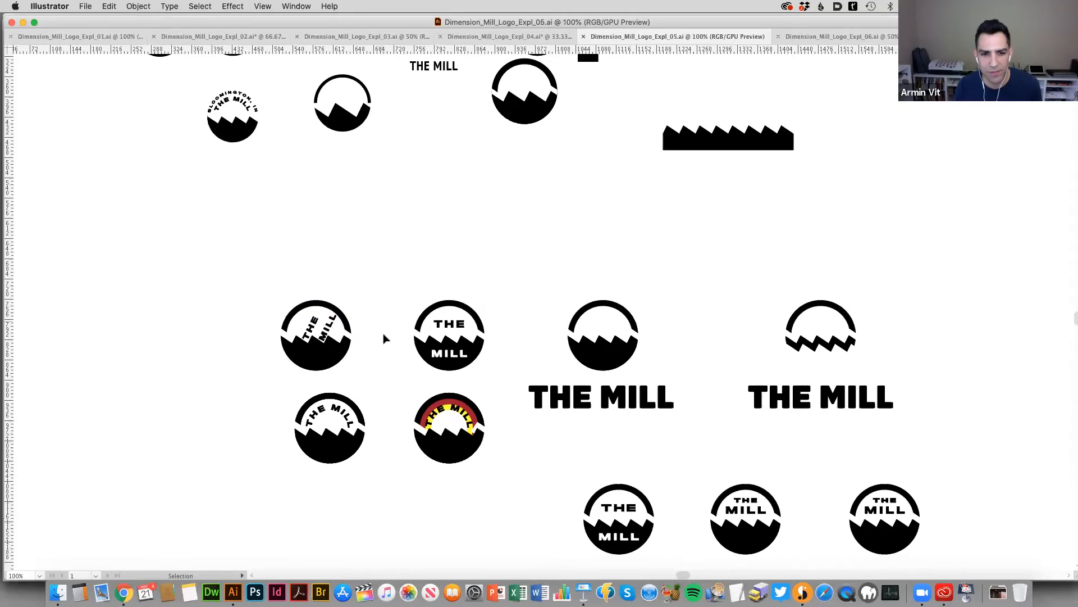
pyautogui.scroll(-1, 388, 351)
pyautogui.hscroll(3, 388, 350)
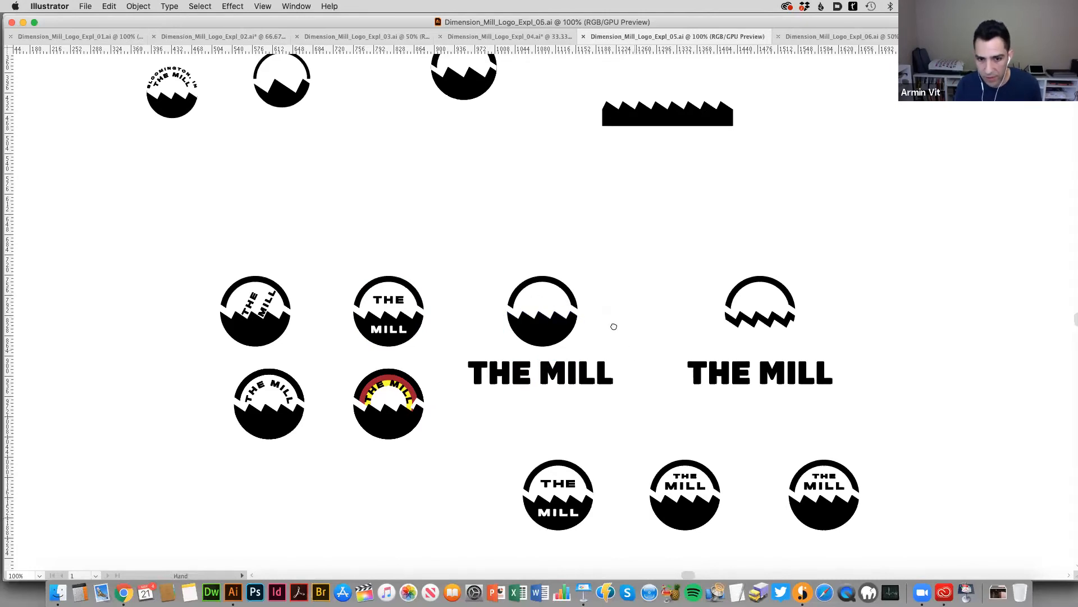
pyautogui.scroll(-2, 614, 325)
pyautogui.hscroll(2, 615, 325)
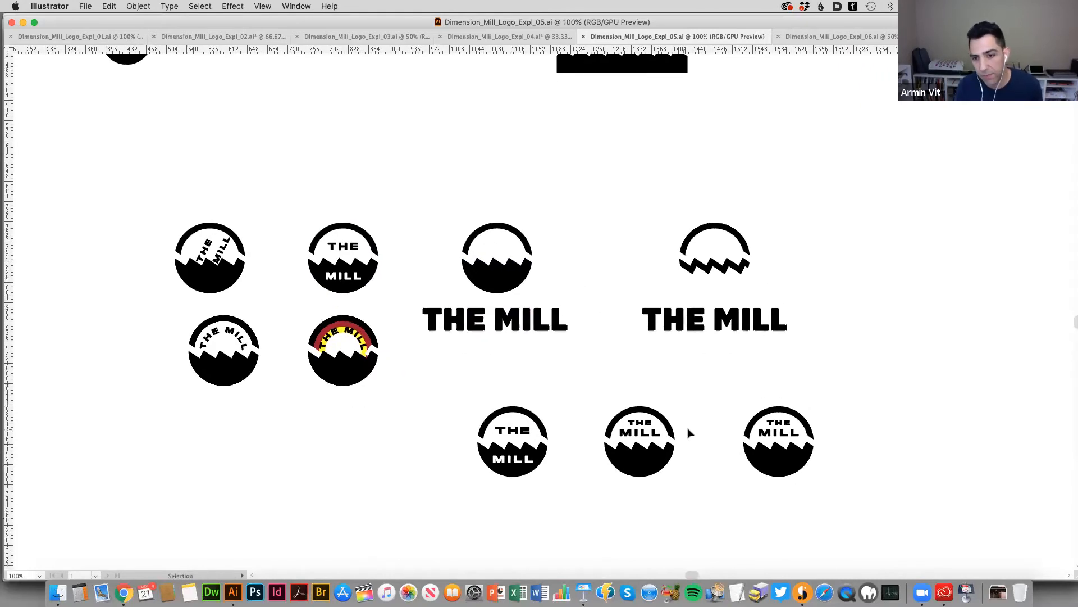
# Inspect the paths of the open zigzag circle above "THE MILL" in Outline view at 400% zoom, and return to preview.
pyautogui.press('super+y')
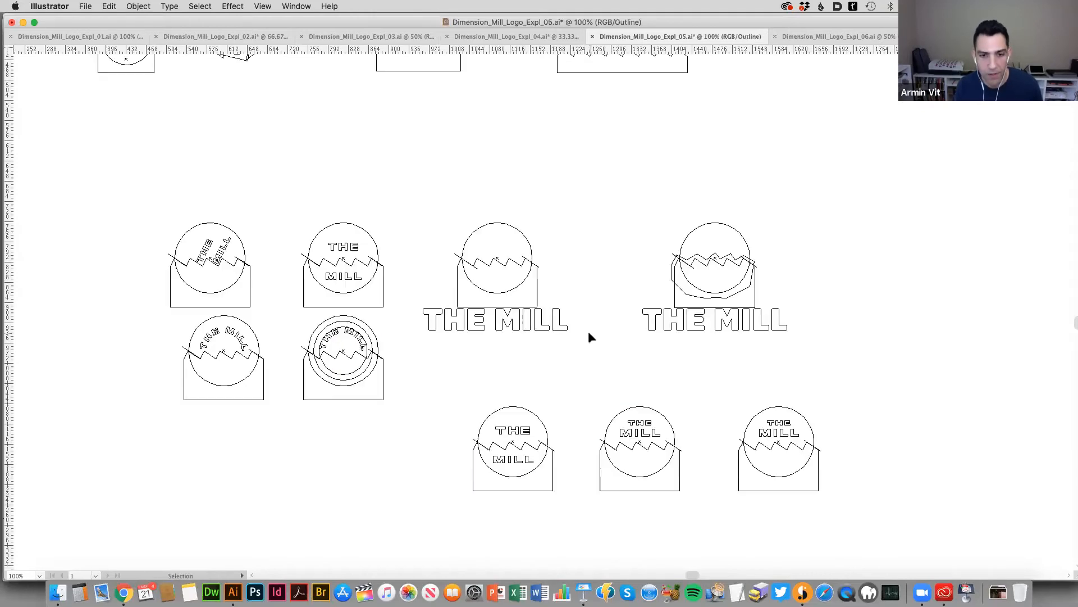
pyautogui.scroll(3, 438, 373)
pyautogui.hscroll(-3, 438, 373)
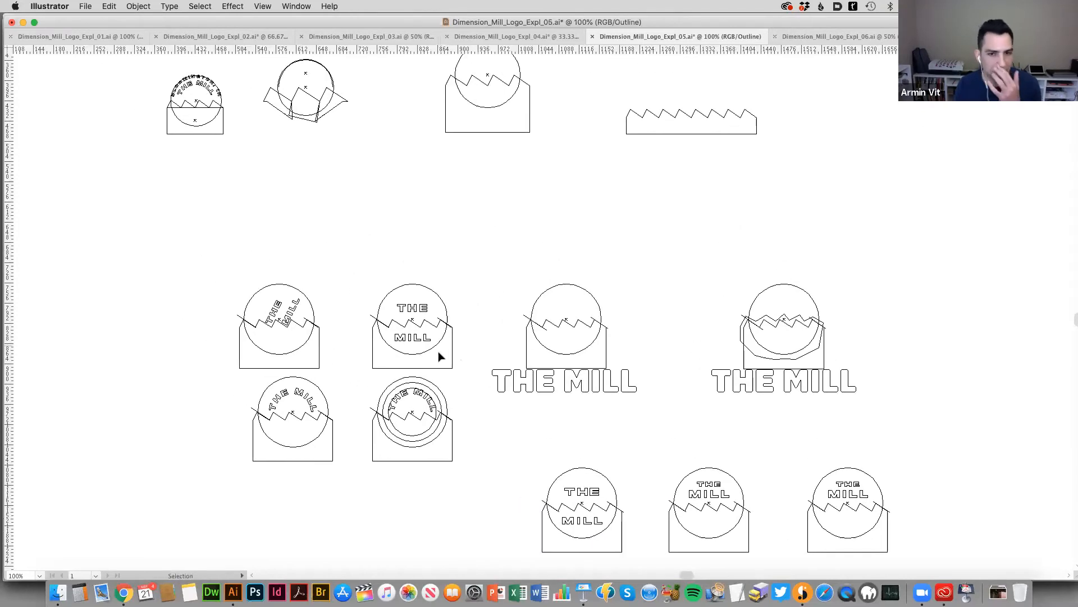
pyautogui.moveTo(719, 290); pyautogui.dragTo(851, 419)
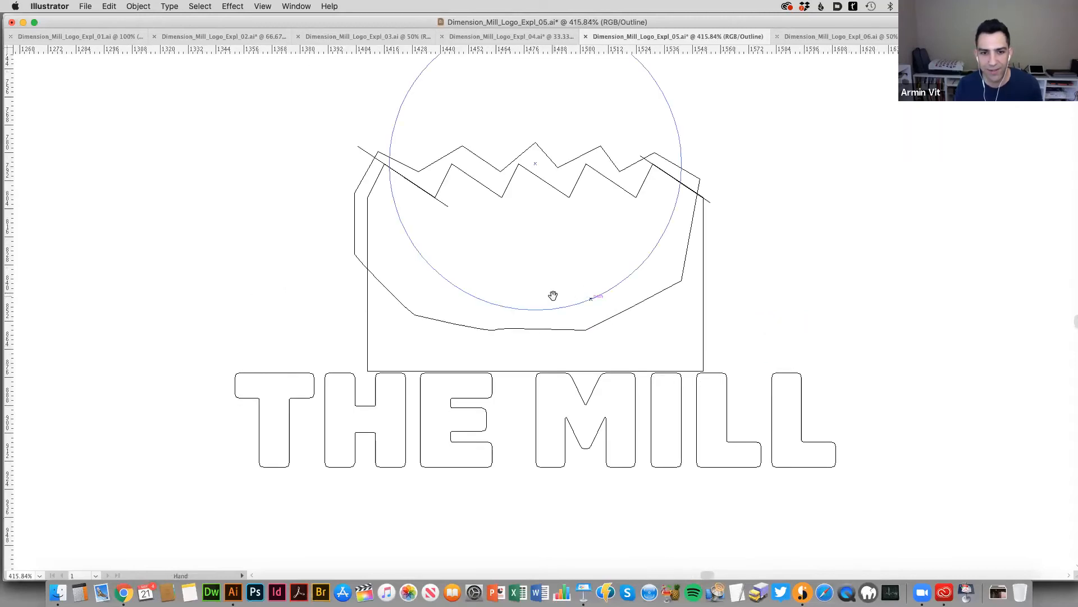
pyautogui.press('super+minus')
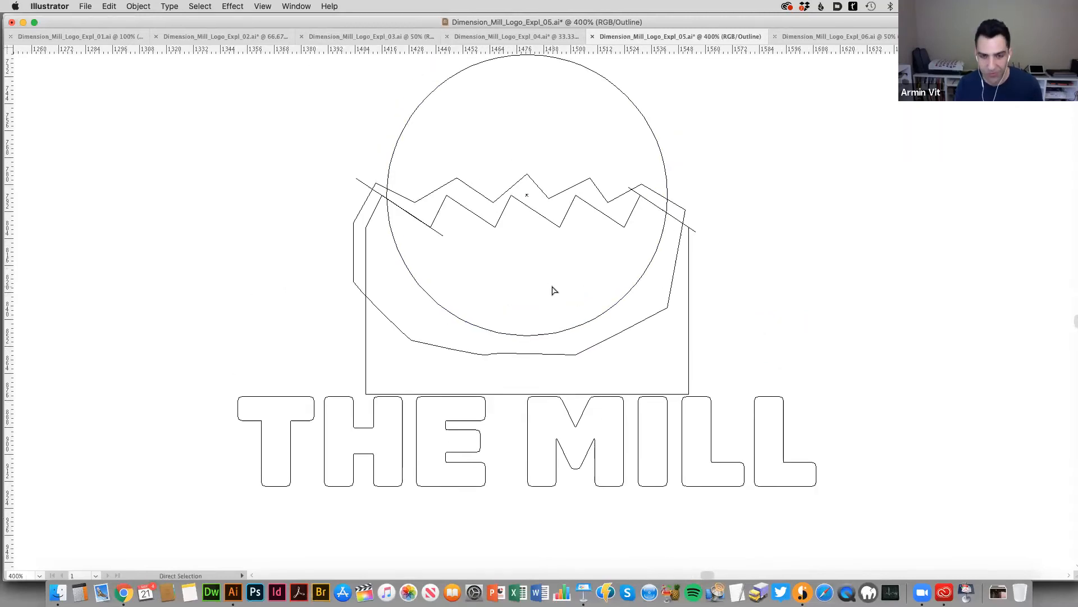
pyautogui.press('super+y')
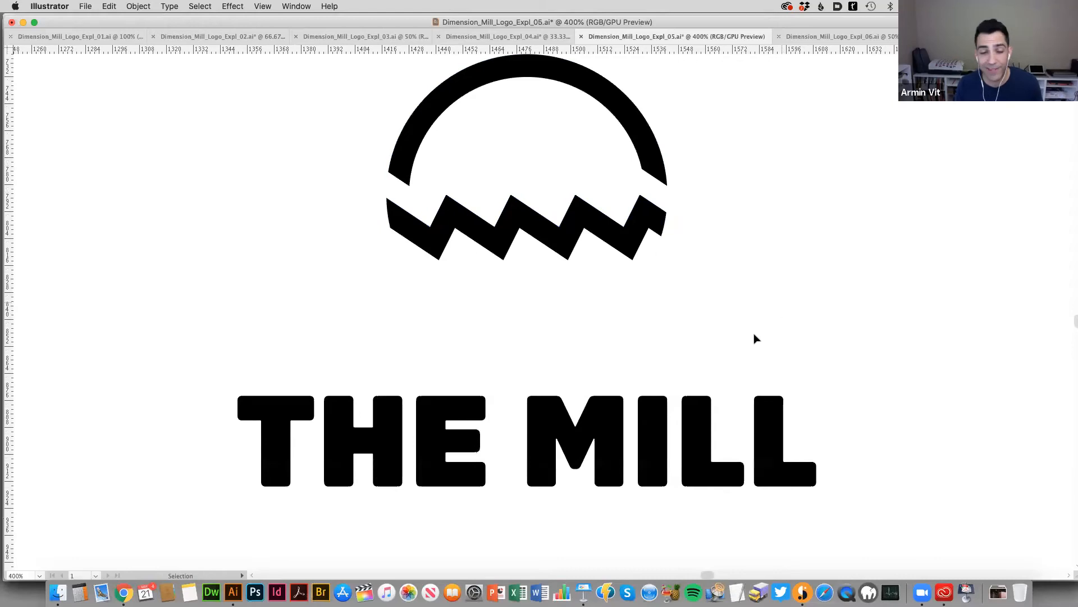
# Show all the sawtooth badge variations together at 48.5% zoom.
pyautogui.press('super+minus')
pyautogui.press('super+minus')
pyautogui.press('super+minus')
pyautogui.press('super+minus')
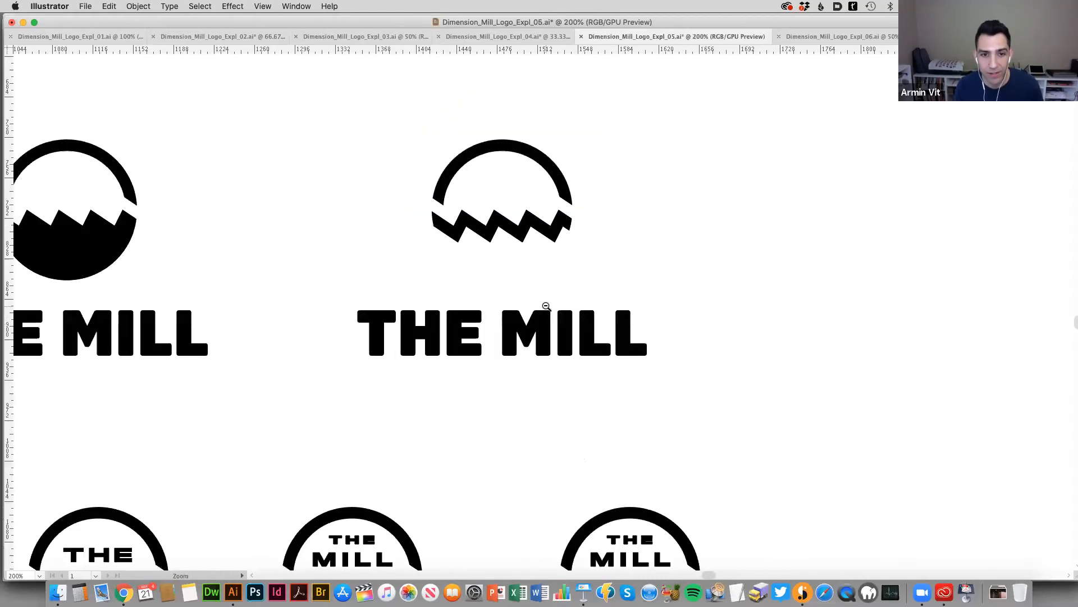
pyautogui.moveTo(542, 268); pyautogui.dragTo(523, 397)
pyautogui.scroll(-6, 549, 332)
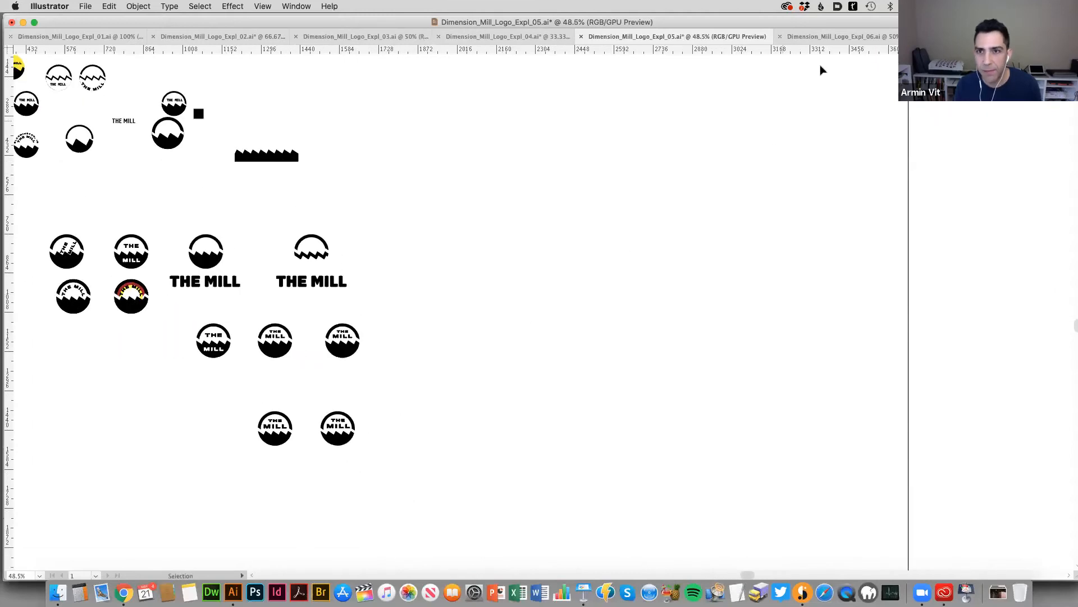
# Bring Dimension_Mill_Logo_Expl_06.ai to the front and show its infinity and "MILL" letter studies at 200% zoom with pixel preview off.
pyautogui.click(818, 38)
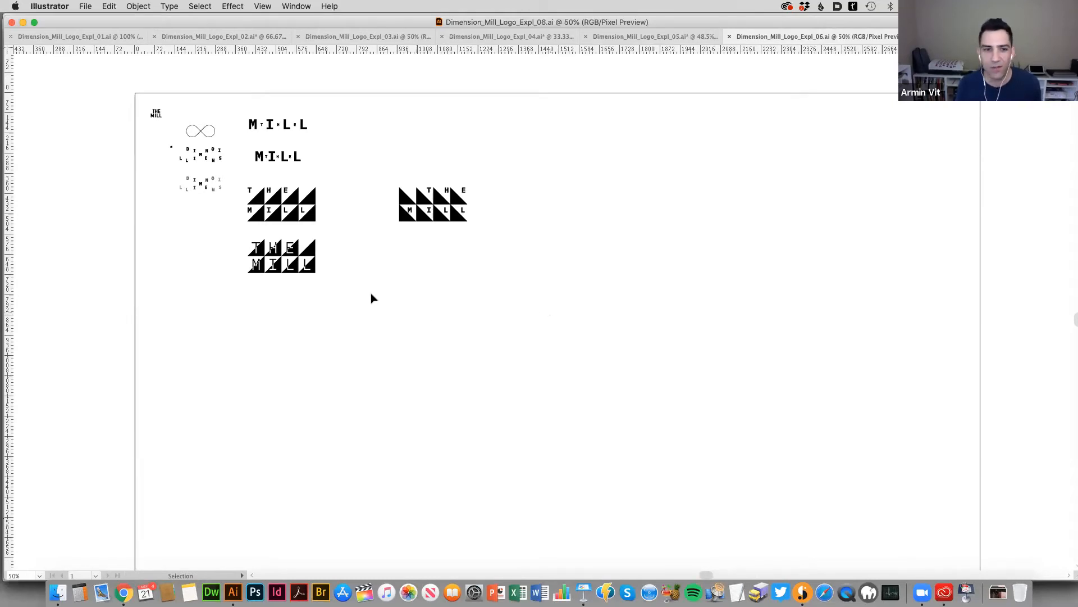
pyautogui.keyDown('super'); pyautogui.click(345, 229); pyautogui.keyUp('super')
pyautogui.moveTo(393, 227); pyautogui.dragTo(405, 272)
pyautogui.keyDown('super'); pyautogui.click(405, 271); pyautogui.keyUp('super')
pyautogui.moveTo(307, 235); pyautogui.dragTo(405, 333)
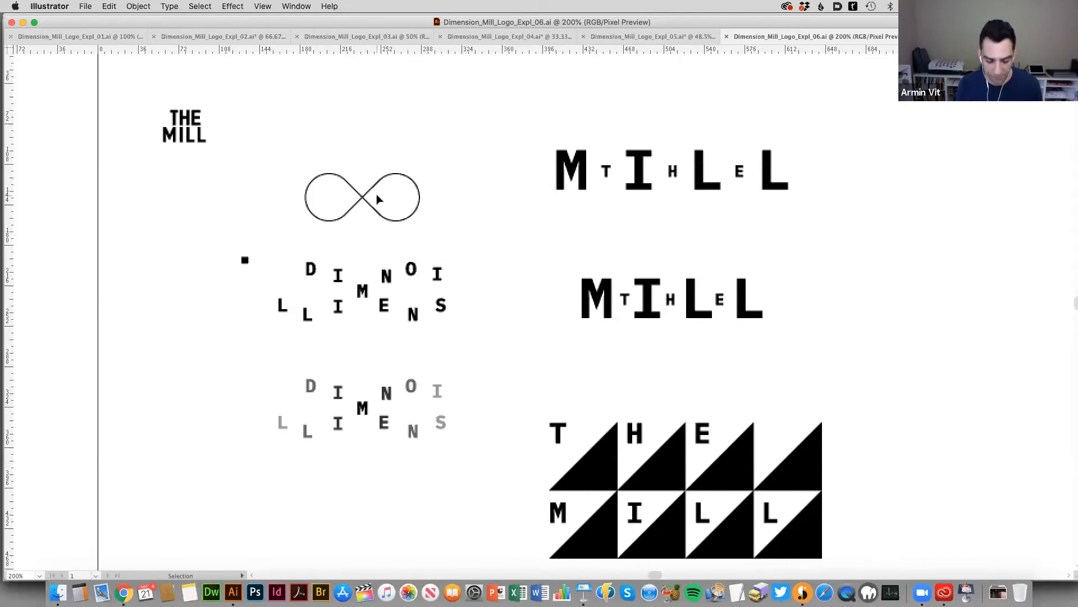
pyautogui.press('super+alt+y')
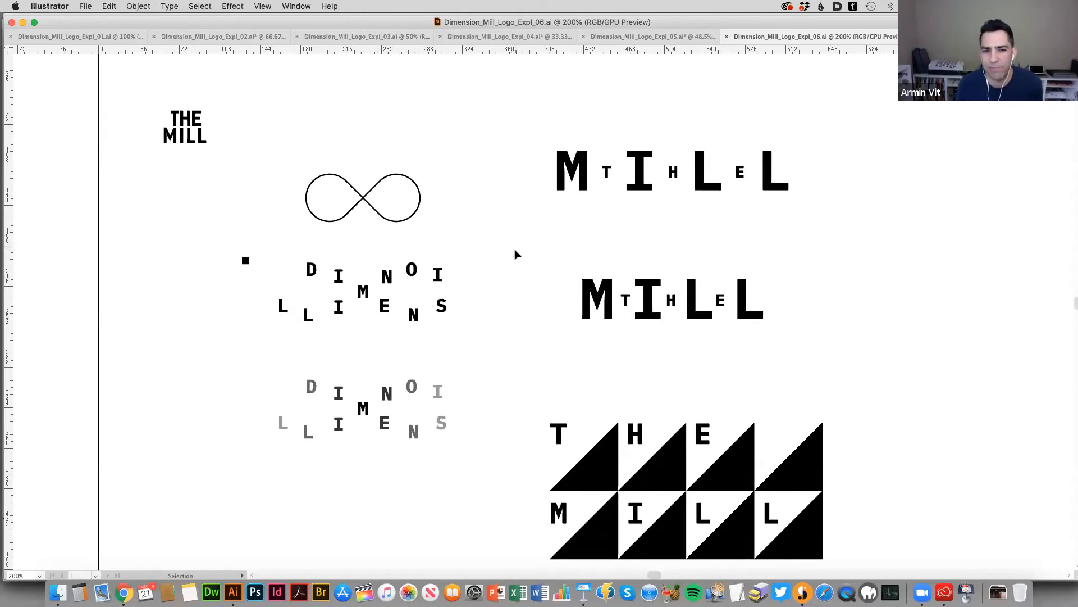
# Examine the black triangle-grid "THE MILL" lockups and the mirrored version beside them.
pyautogui.scroll(-3, 560, 301)
pyautogui.hscroll(6, 560, 302)
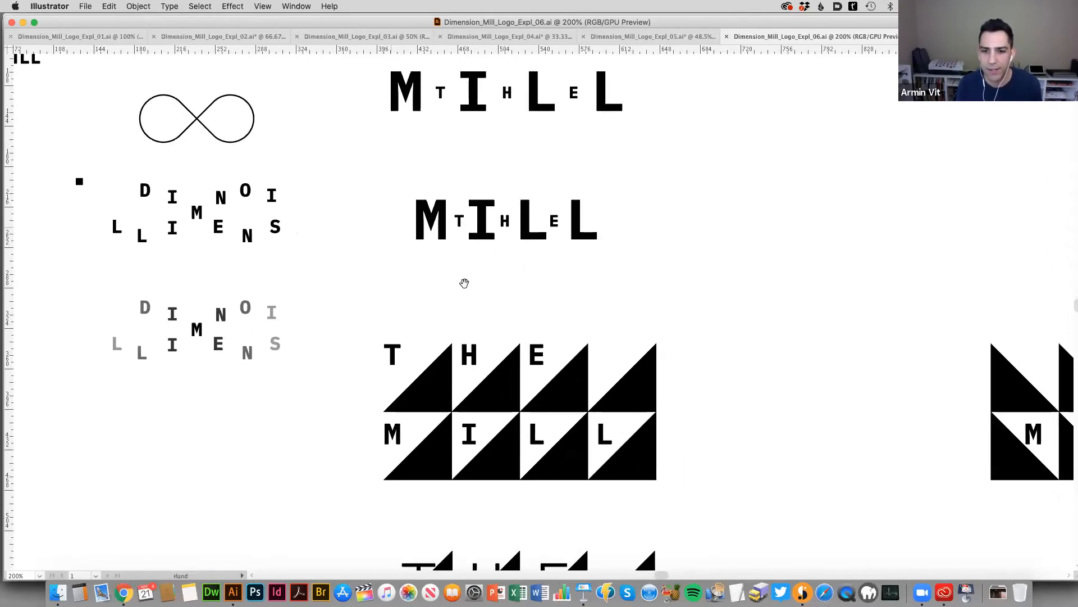
pyautogui.press('super+minus')
pyautogui.press('super+minus')
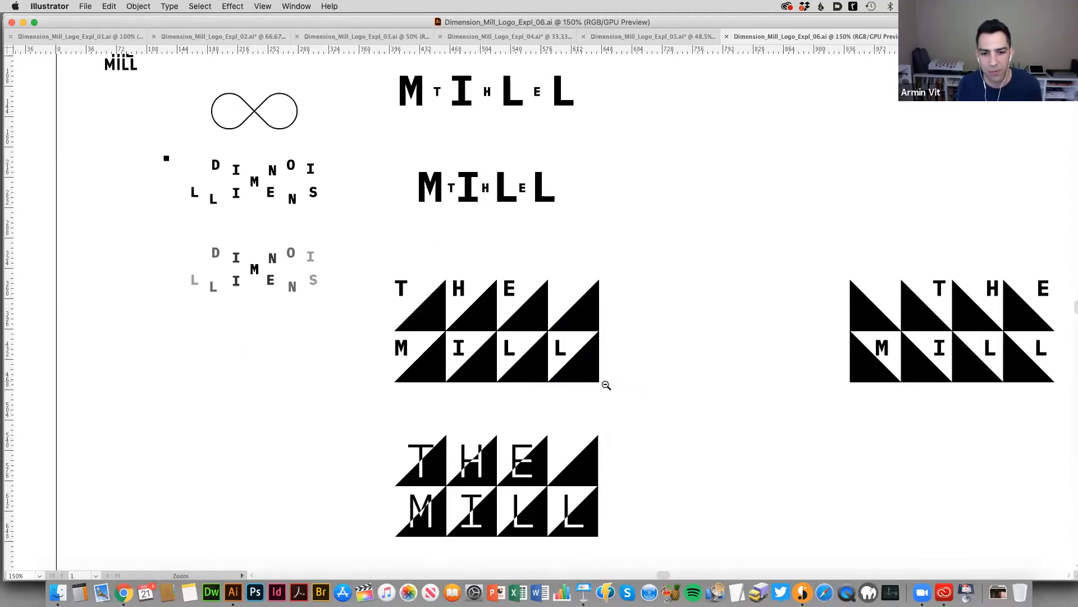
pyautogui.hscroll(5, 611, 388)
pyautogui.scroll(2, 610, 388)
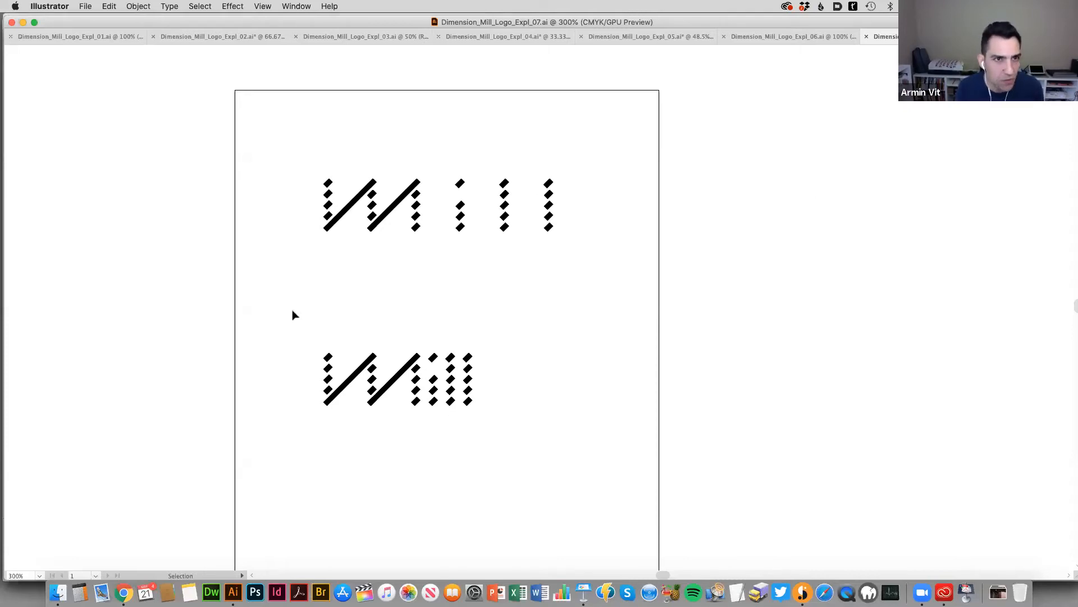
# Bring the open document Dimension_Mill_Logo_Expl_01a.ai to the front.
pyautogui.click(296, 7)
pyautogui.scroll(-3, 310, 494)
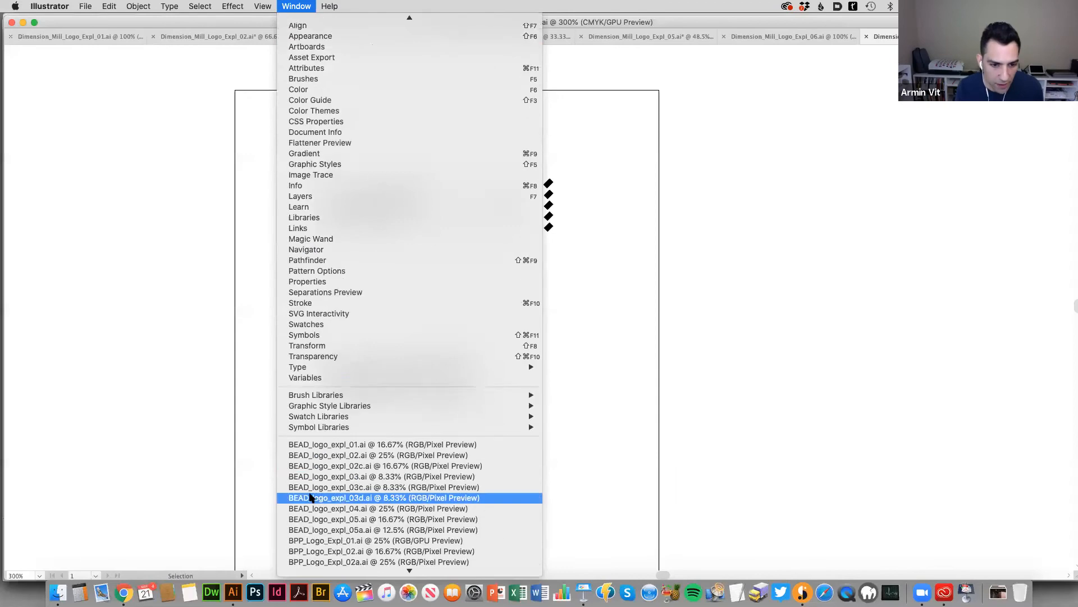
pyautogui.scroll(-4, 310, 498)
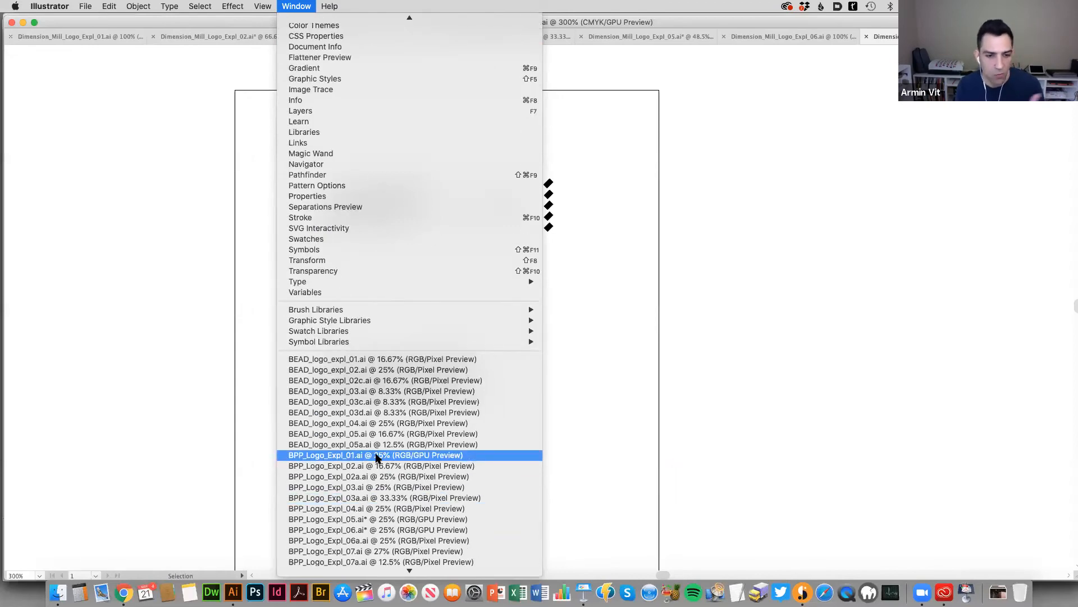
pyautogui.scroll(-6, 375, 463)
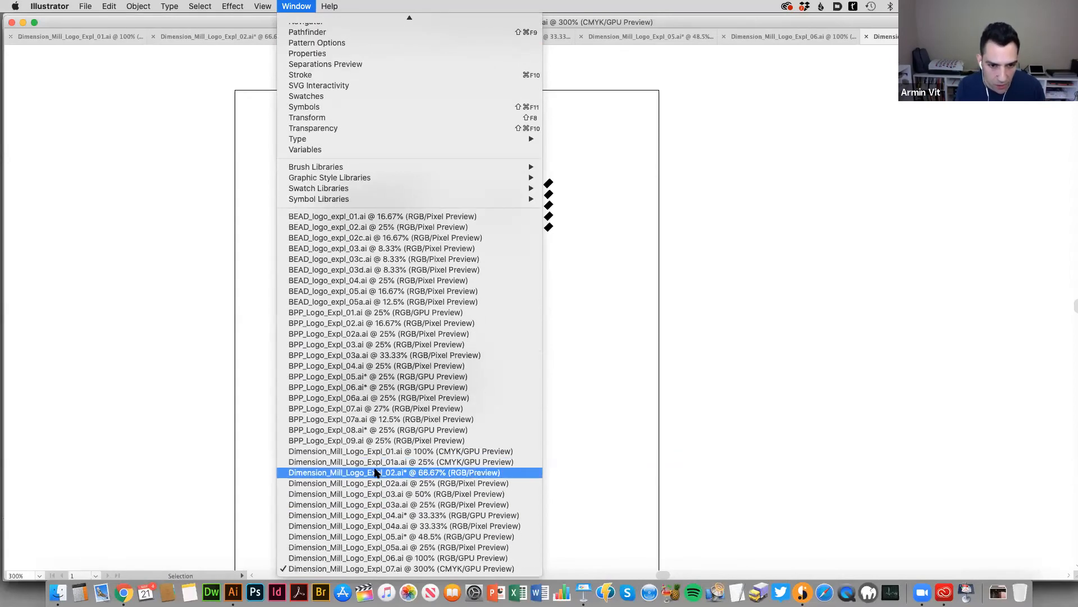
pyautogui.click(375, 462)
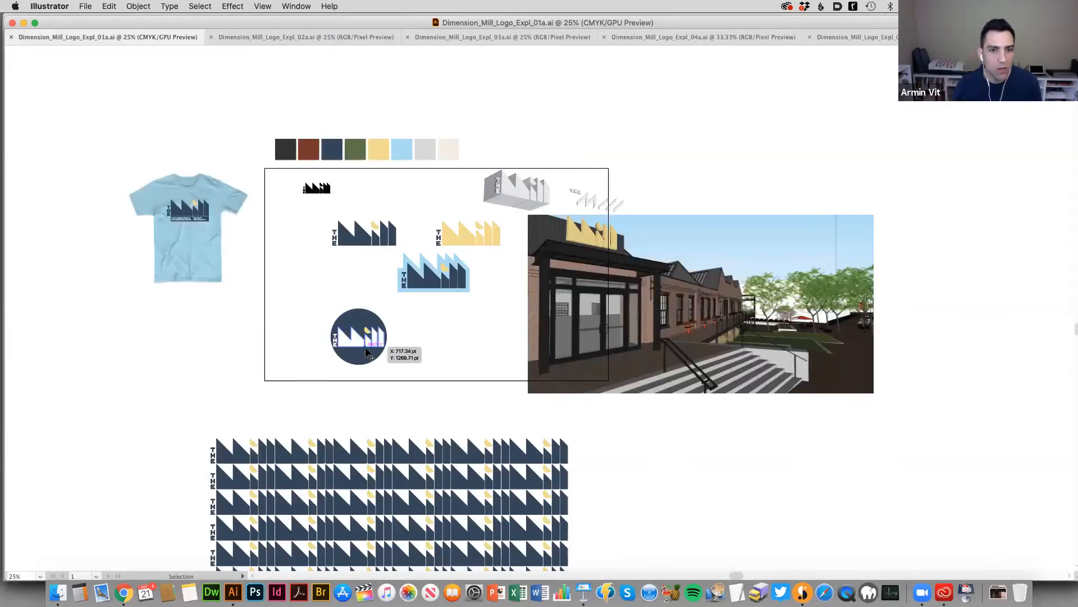
# Examine the coloured factory-roof "THE MILL" logos, the T-shirt and the building sign mockup at 33.33% zoom.
pyautogui.press('z')
pyautogui.click(424, 272)
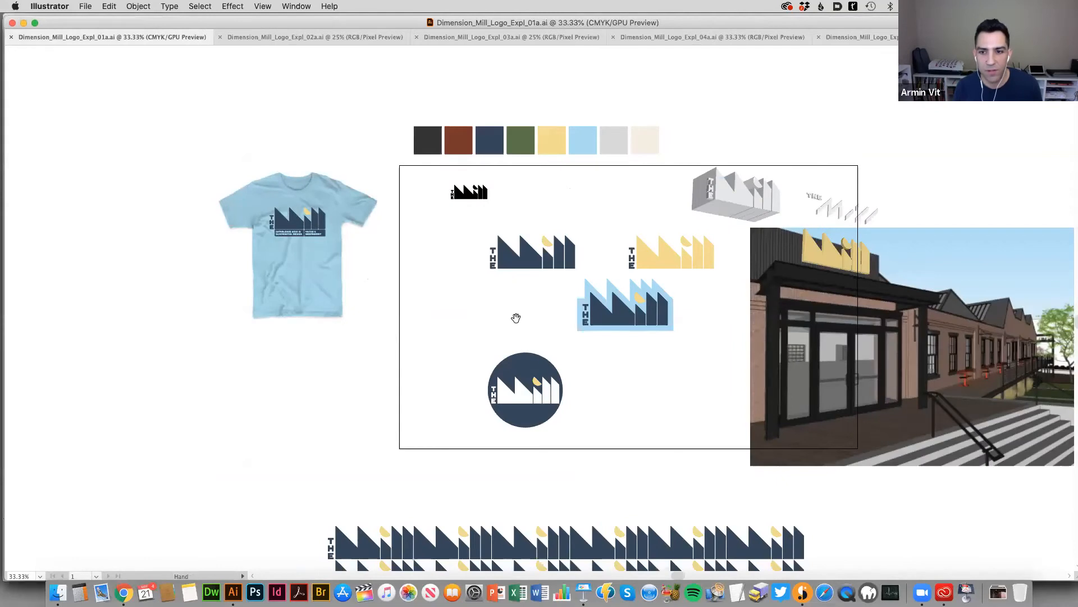
pyautogui.moveTo(515, 315); pyautogui.dragTo(415, 311)
pyautogui.moveTo(624, 356); pyautogui.dragTo(427, 332)
pyautogui.click(645, 343)
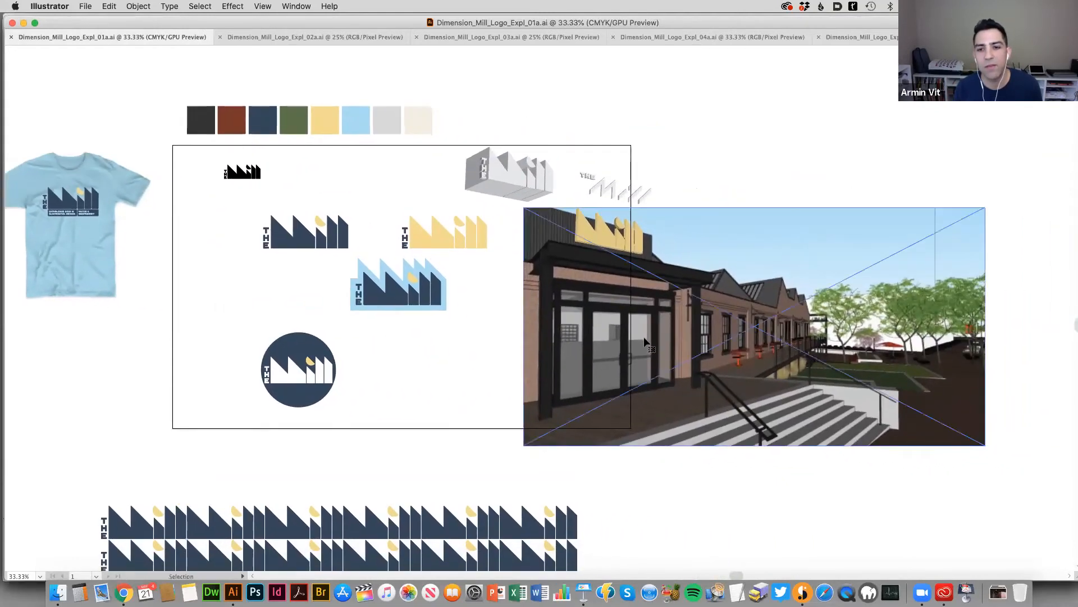
pyautogui.moveTo(681, 341); pyautogui.dragTo(636, 343)
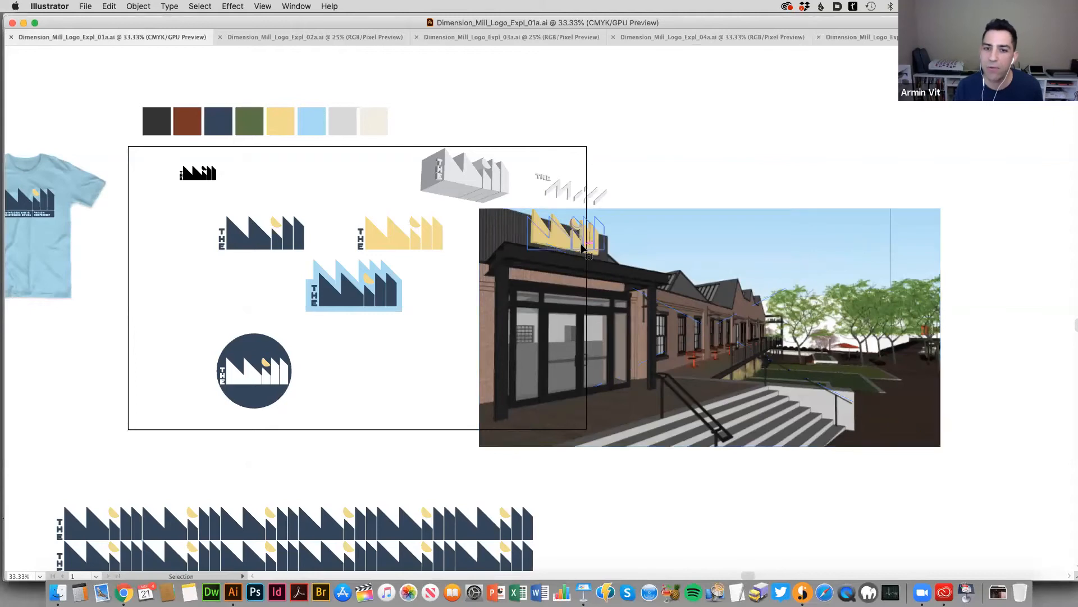
# Examine the repeated navy logo pattern and the multicoloured logo pattern below the artboard at 35.36% zoom.
pyautogui.moveTo(595, 492); pyautogui.dragTo(684, 334)
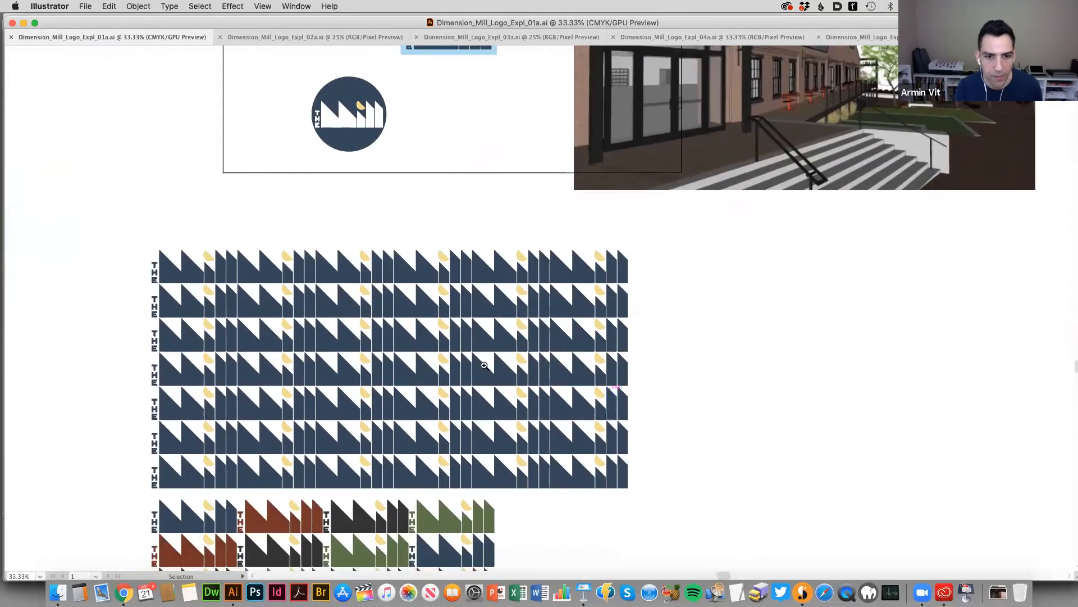
pyautogui.scroll(1, 483, 368)
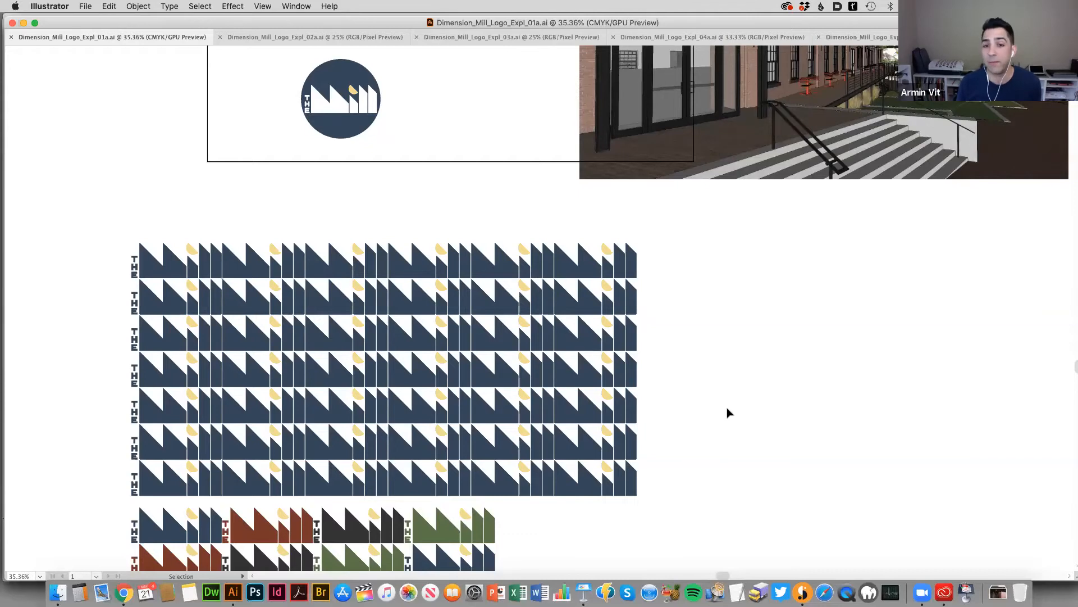
pyautogui.scroll(-4, 702, 405)
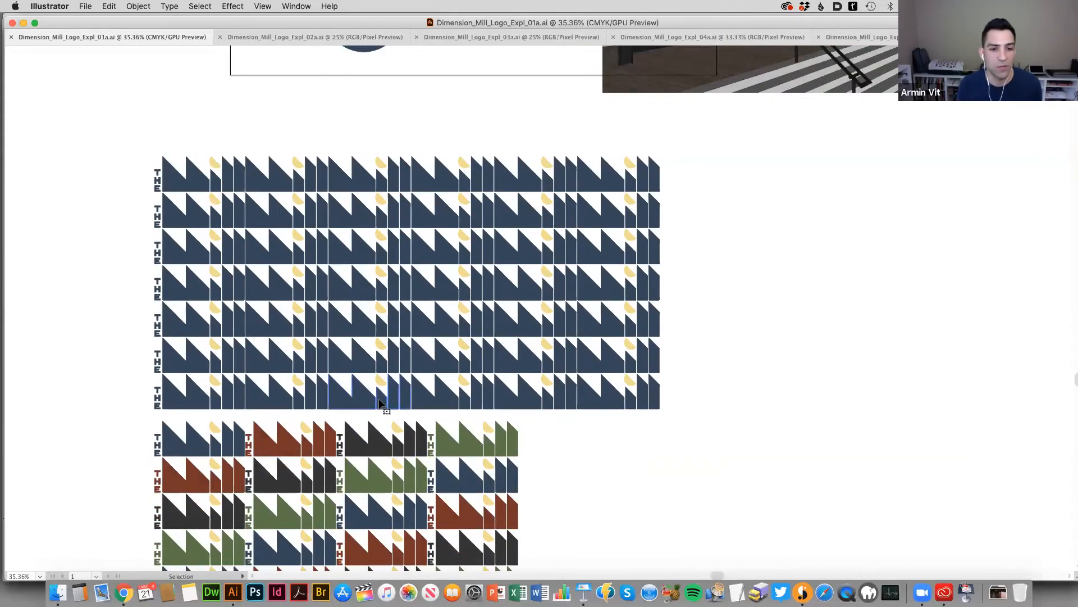
pyautogui.scroll(-8, 393, 337)
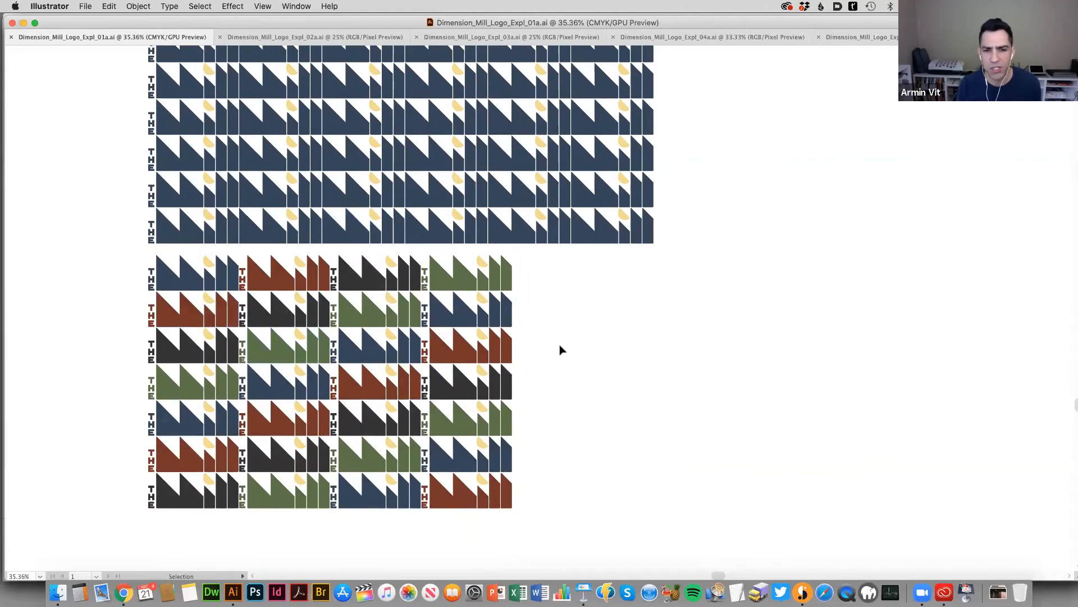
pyautogui.scroll(3, 532, 417)
pyautogui.scroll(2, 504, 453)
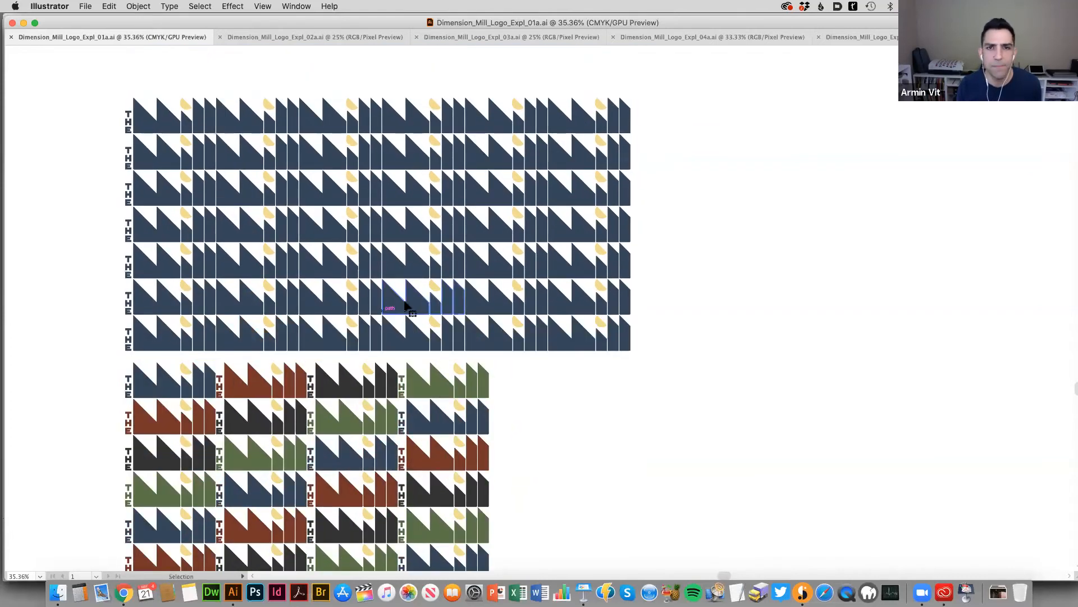
# Bring Dimension_Mill_Logo_Expl_02a.ai to the front and examine the repeated triangle-ring logo pattern below the artboard at 33.33% zoom.
pyautogui.click(295, 39)
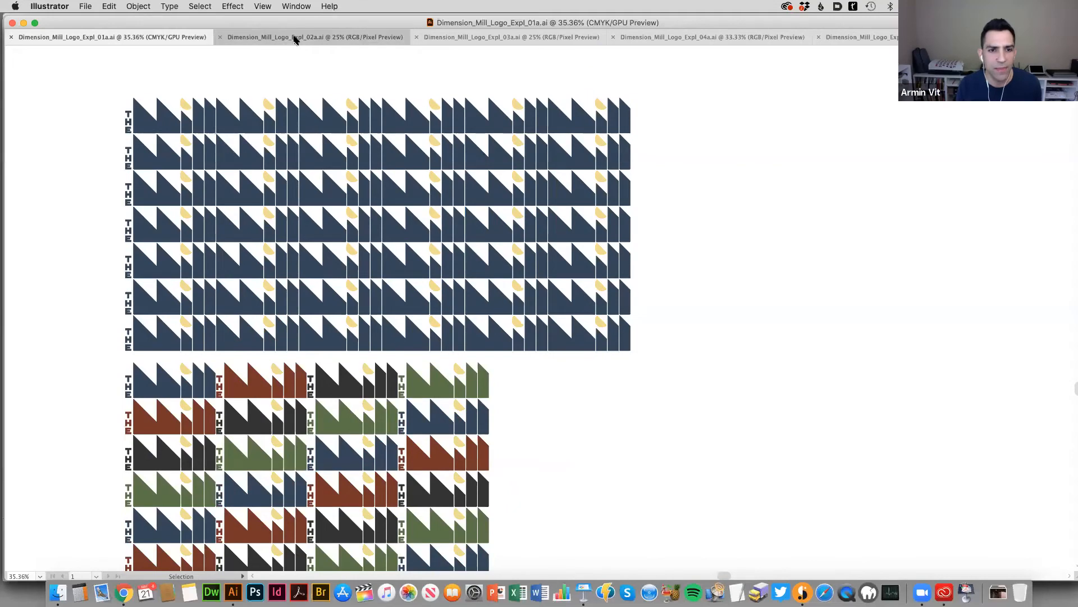
pyautogui.press('z')
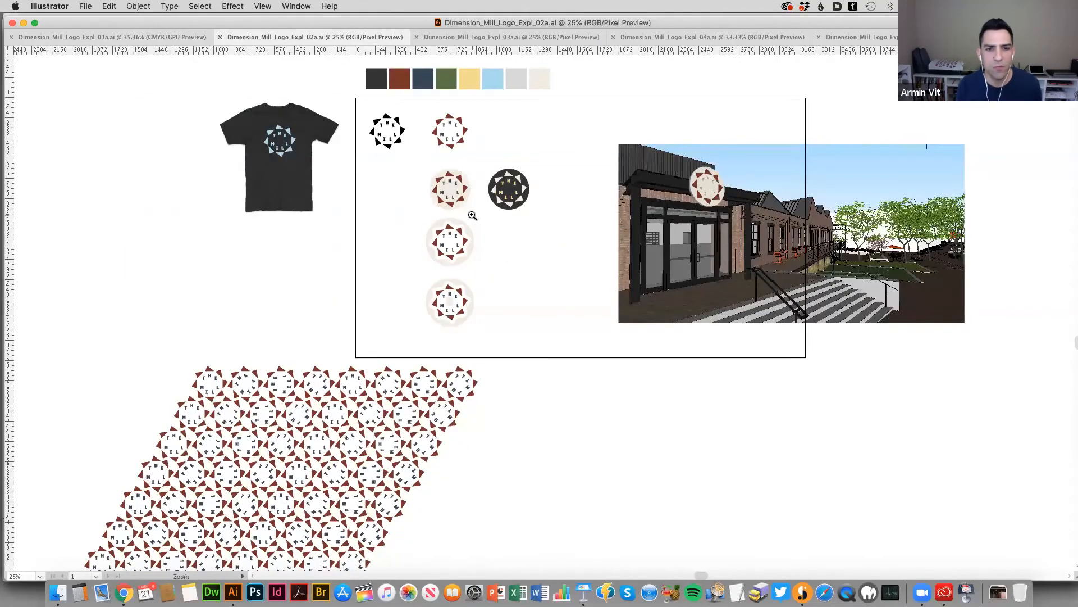
pyautogui.click(410, 353)
pyautogui.press('v')
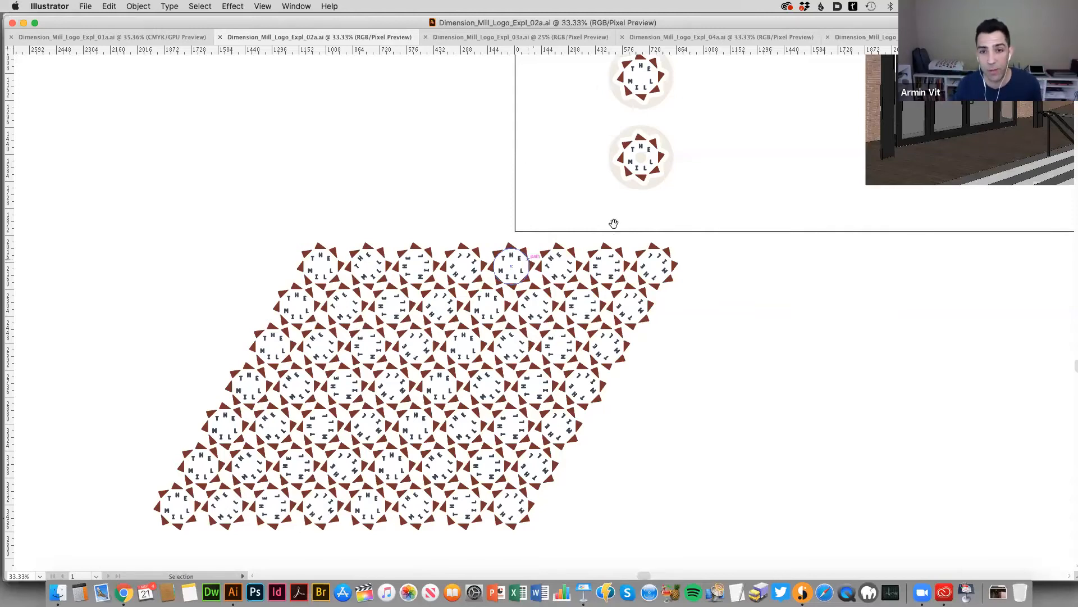
# Examine the round triangle-ring "THE MILL" logo variations and the round building sign mockup beside them.
pyautogui.moveTo(614, 221); pyautogui.dragTo(389, 281)
pyautogui.keyDown('super'); pyautogui.click(389, 280); pyautogui.keyUp('super')
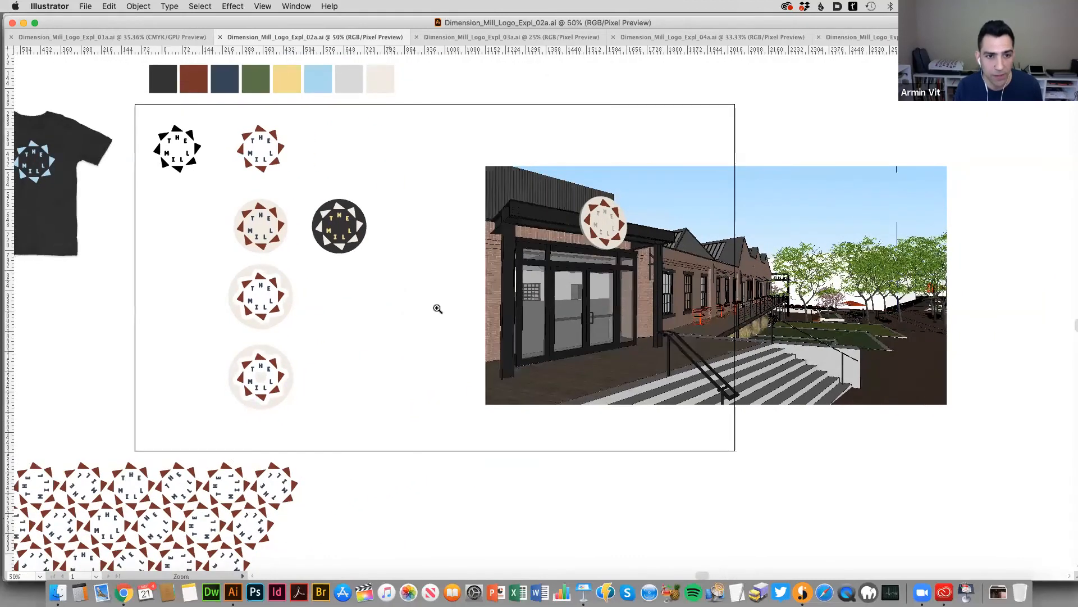
pyautogui.moveTo(323, 239); pyautogui.dragTo(240, 244)
pyautogui.click(635, 245)
pyautogui.click(504, 202)
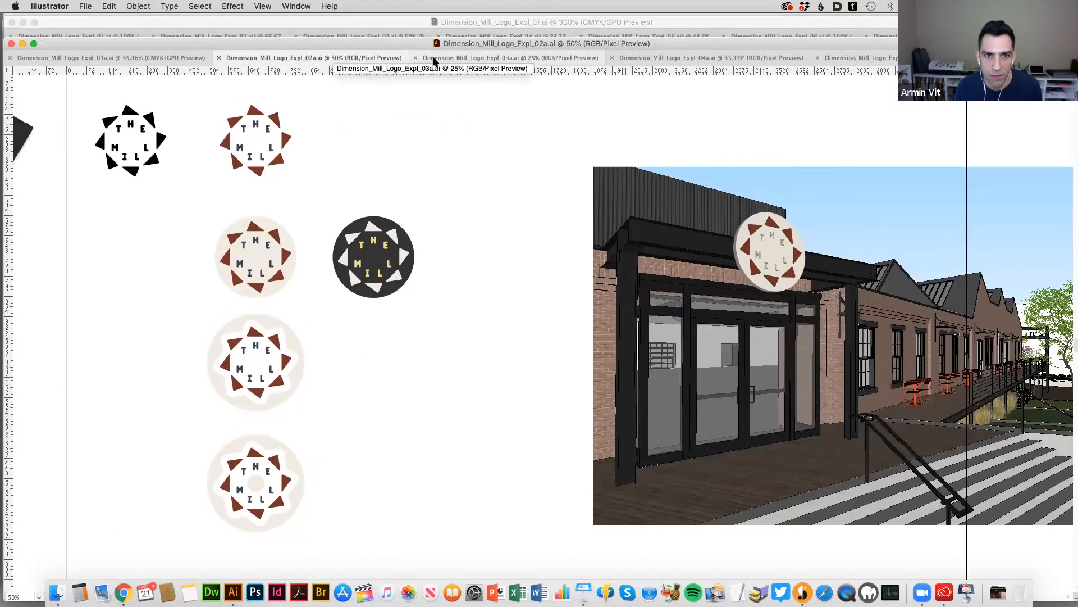
# Bring Dimension_Mill_Logo_Expl_03a.ai to the front and examine the slanted "The Mill" wordmarks and light-blue badges at 50% zoom.
pyautogui.click(433, 60)
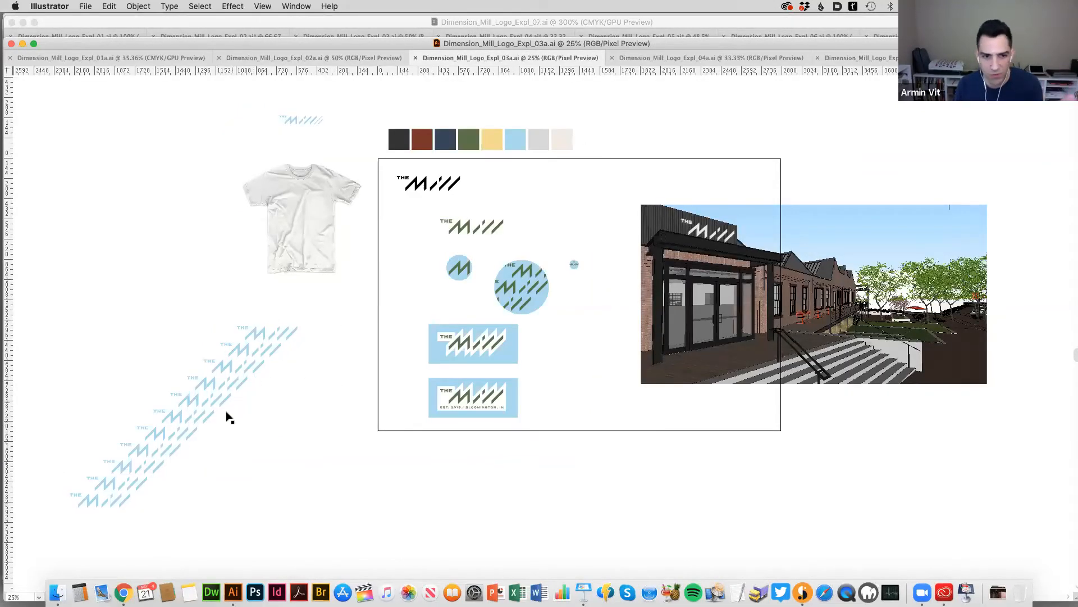
pyautogui.hscroll(3, 410, 396)
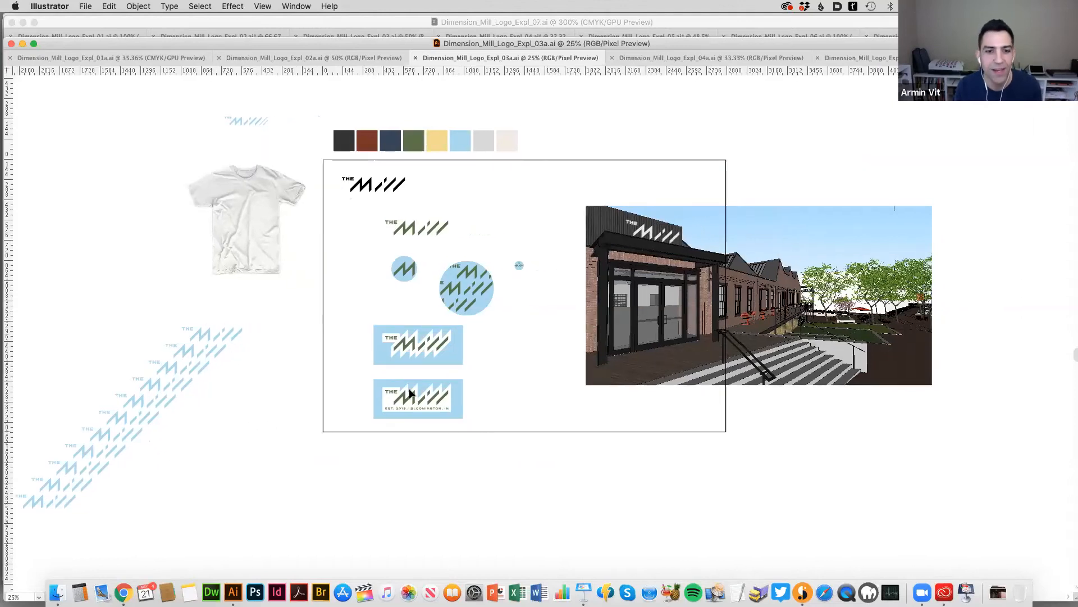
pyautogui.click(432, 354)
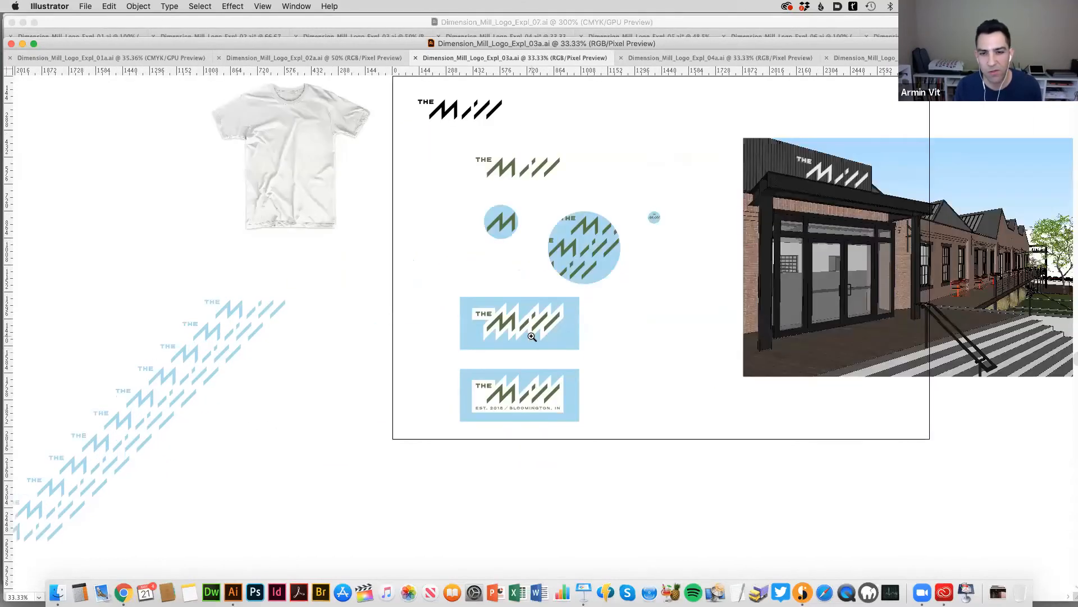
pyautogui.click(533, 339)
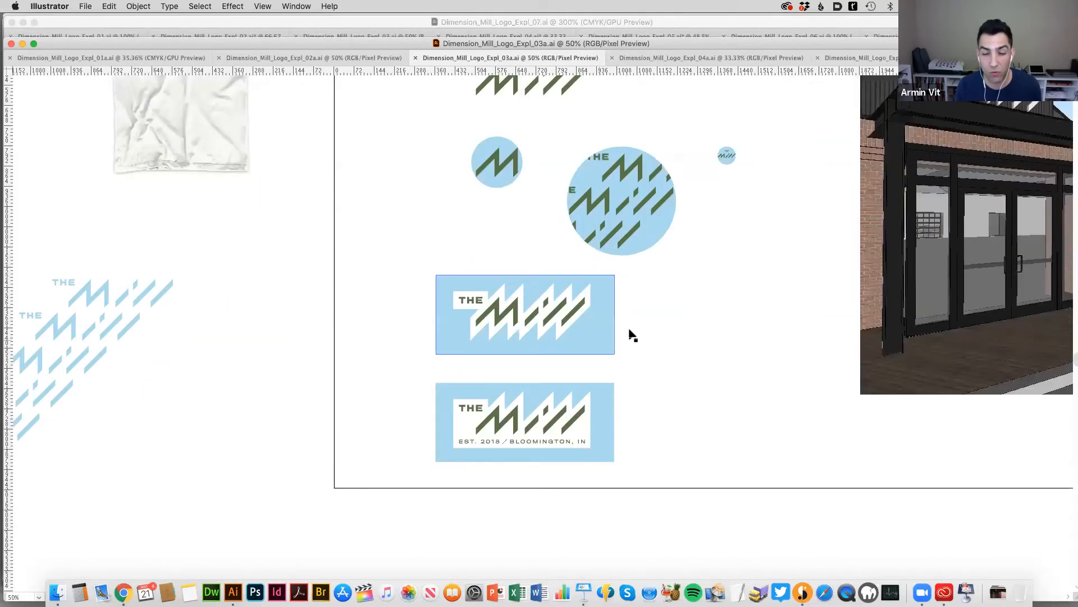
# Bring Dimension_Mill_Logo_Expl_04a.ai to the front and examine the blue T-shirt mockup with the sawtooth logo strips at 100% zoom.
pyautogui.click(668, 60)
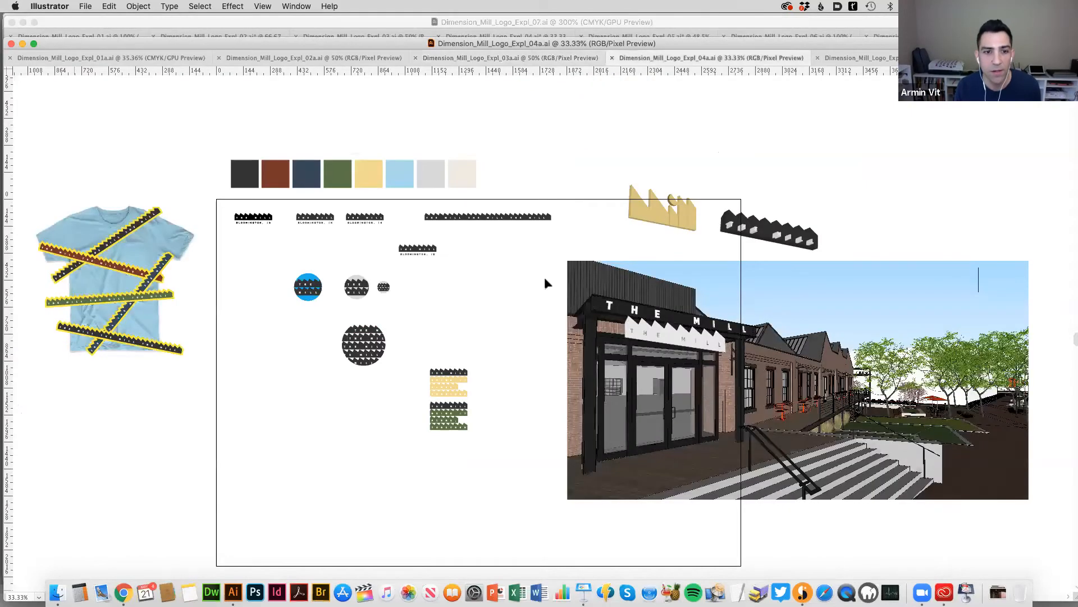
pyautogui.press('super+equal')
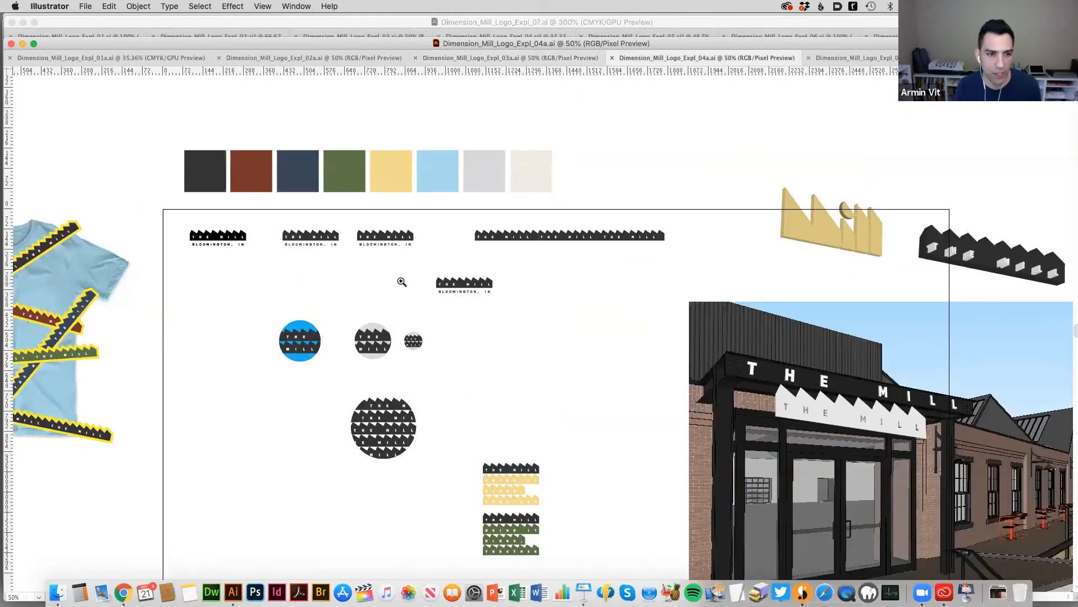
pyautogui.hscroll(-5, 327, 320)
pyautogui.press('super+equal')
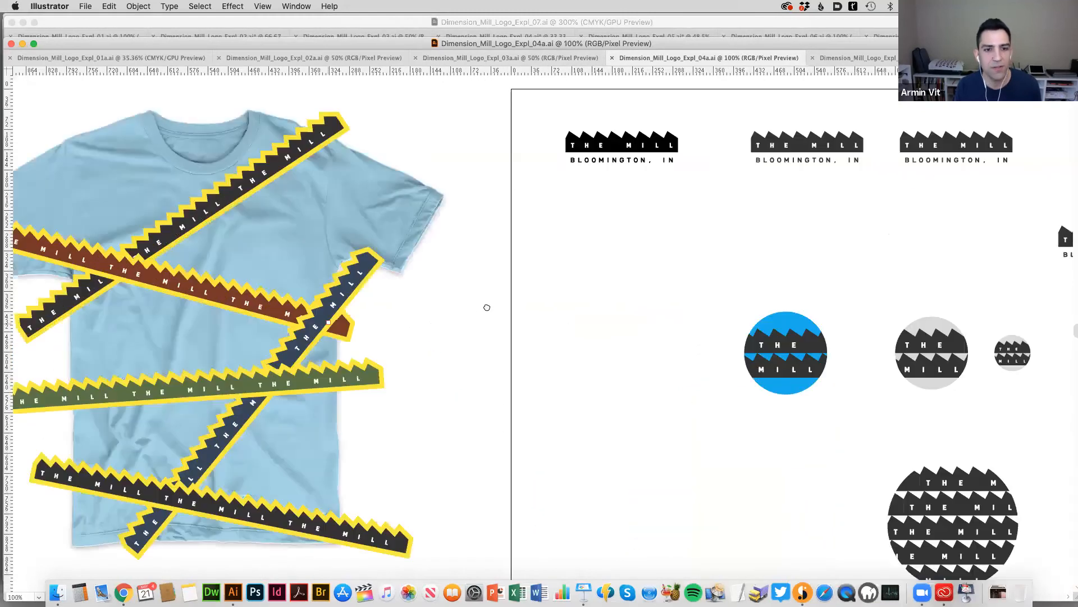
pyautogui.hscroll(-5, 393, 258)
pyautogui.hscroll(-2, 348, 376)
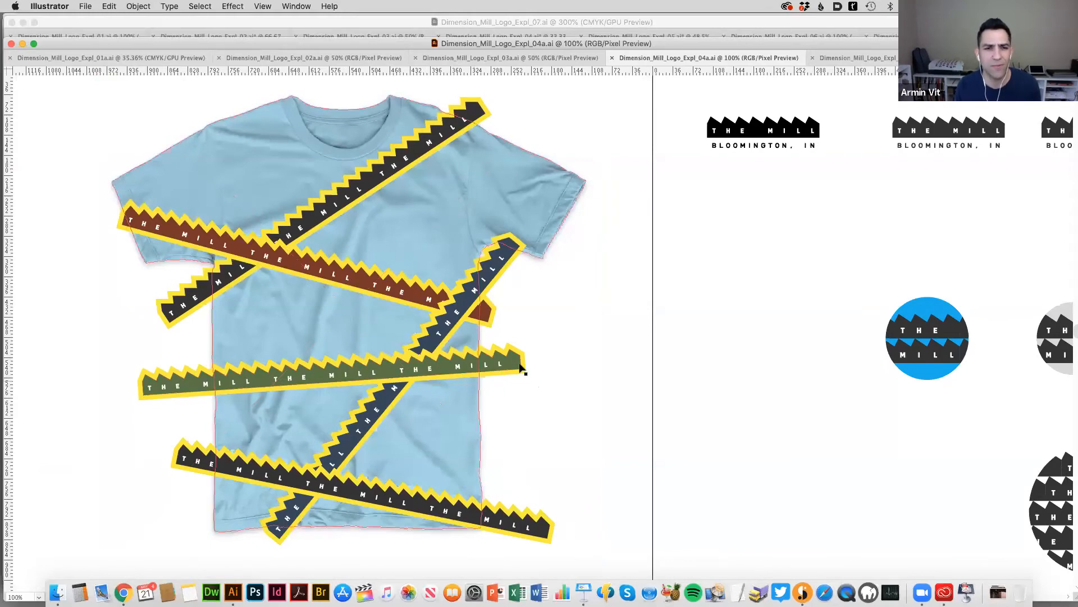
pyautogui.keyDown('alt'); pyautogui.click(487, 332); pyautogui.keyUp('alt')
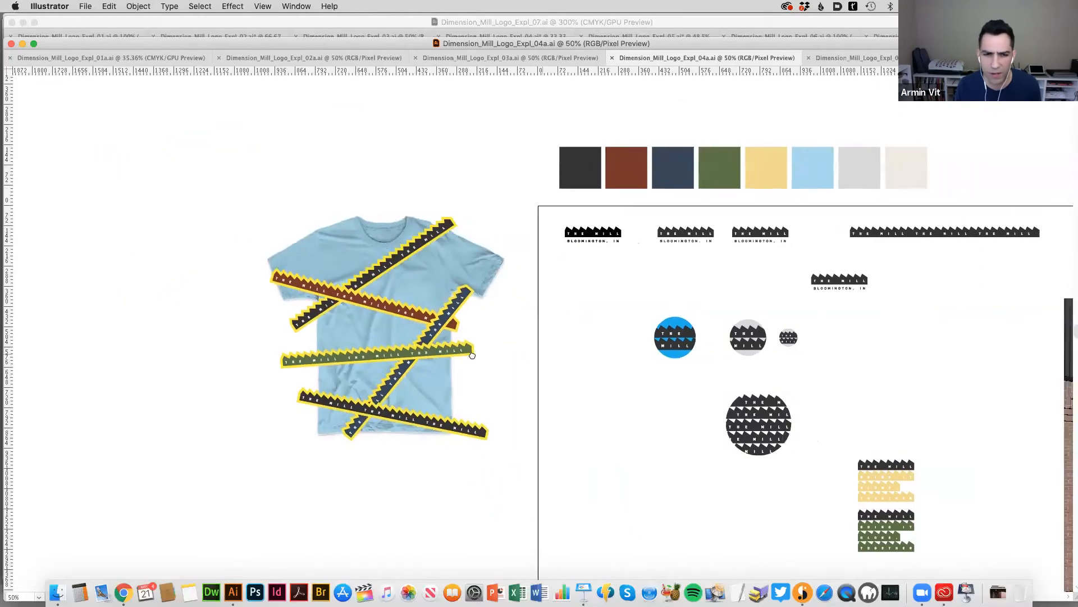
# Examine the round sawtooth "THE MILL" badges at 200% zoom and turn off Pixel Preview for the document.
pyautogui.hscroll(5, 423, 353)
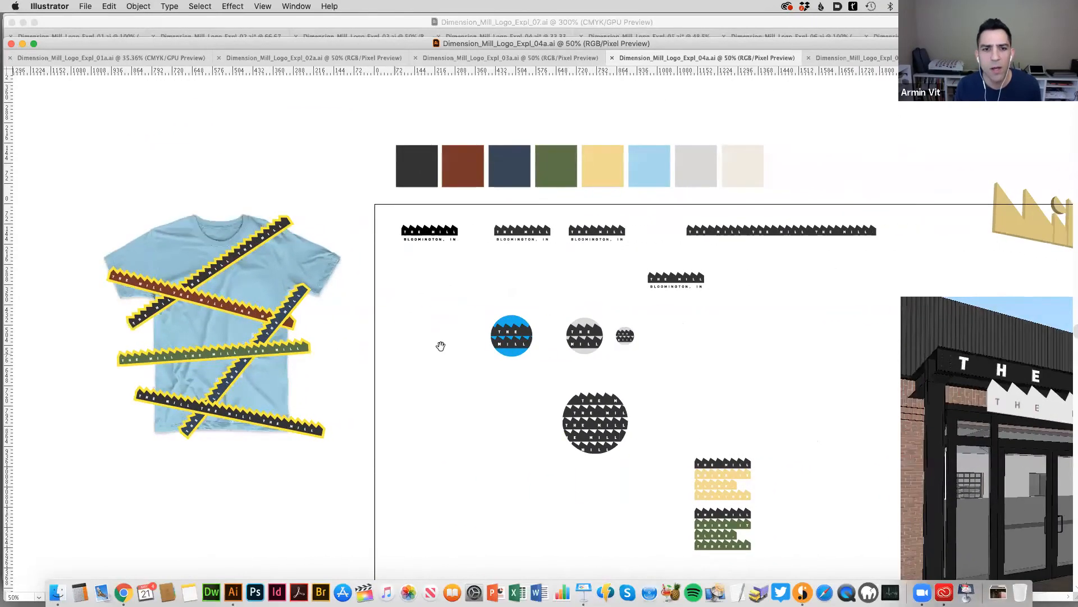
pyautogui.hscroll(4, 517, 326)
pyautogui.scroll(5, 550, 363)
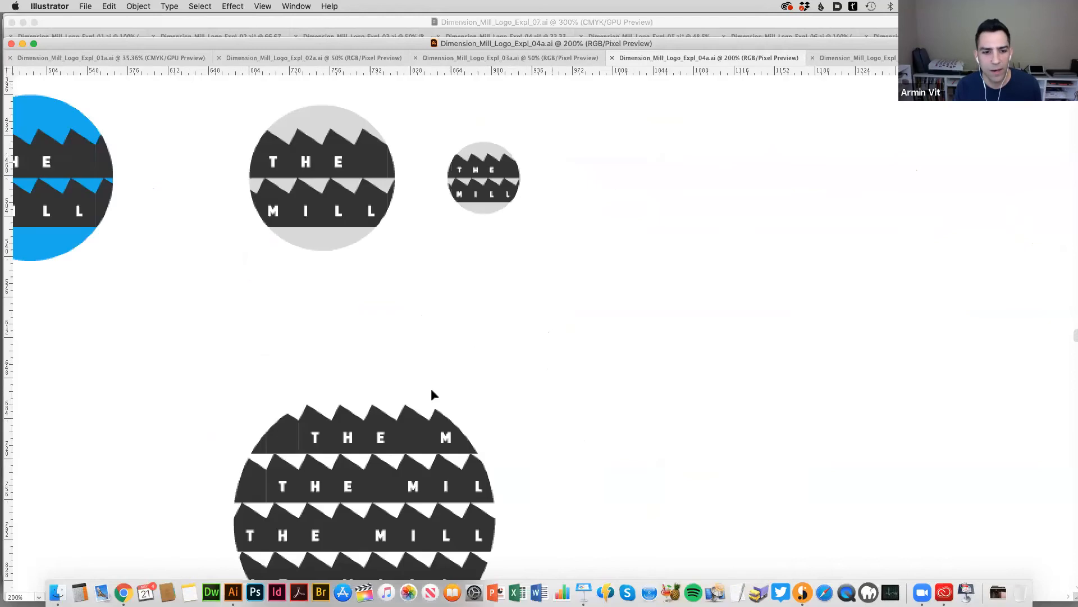
pyautogui.scroll(-4, 408, 390)
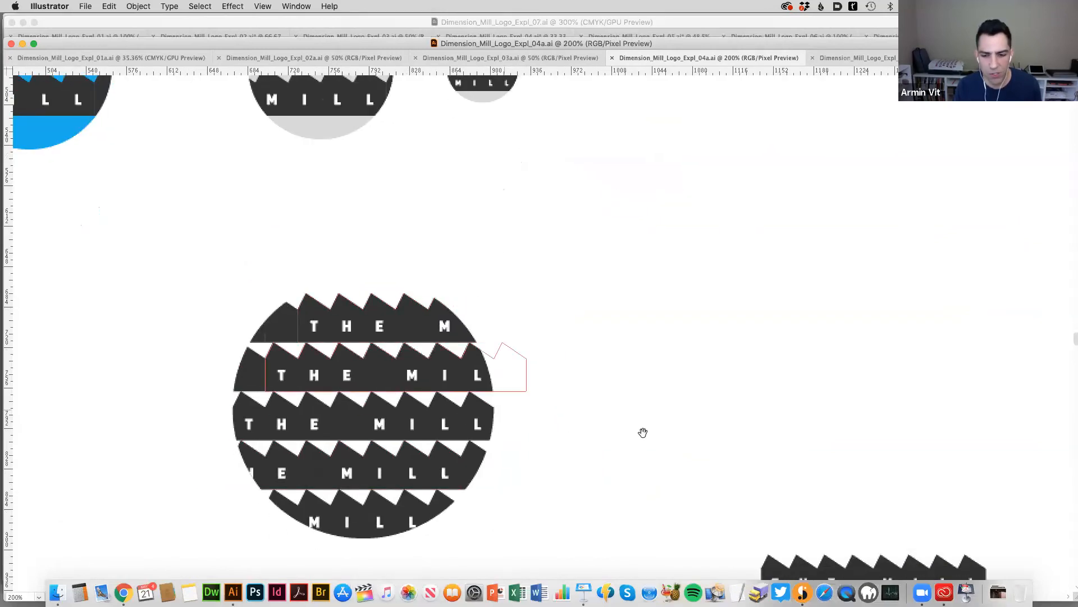
pyautogui.press('super+alt+y')
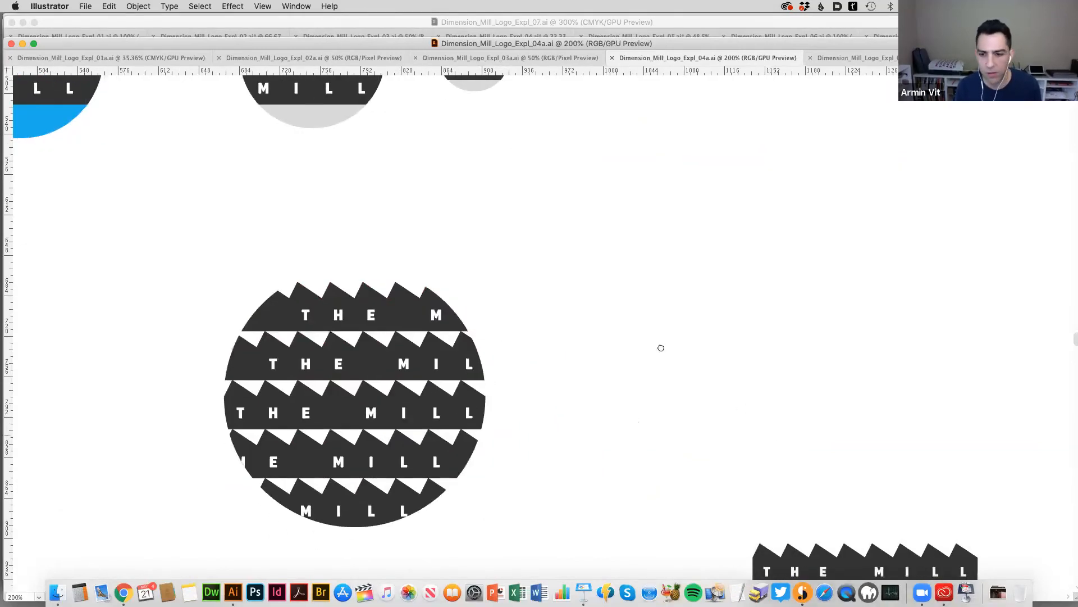
# Examine the yellow and green sawtooth lockups reading "GOING IT ALONE, TOGETHER" at 200% zoom.
pyautogui.scroll(-5, 659, 346)
pyautogui.hscroll(5, 659, 347)
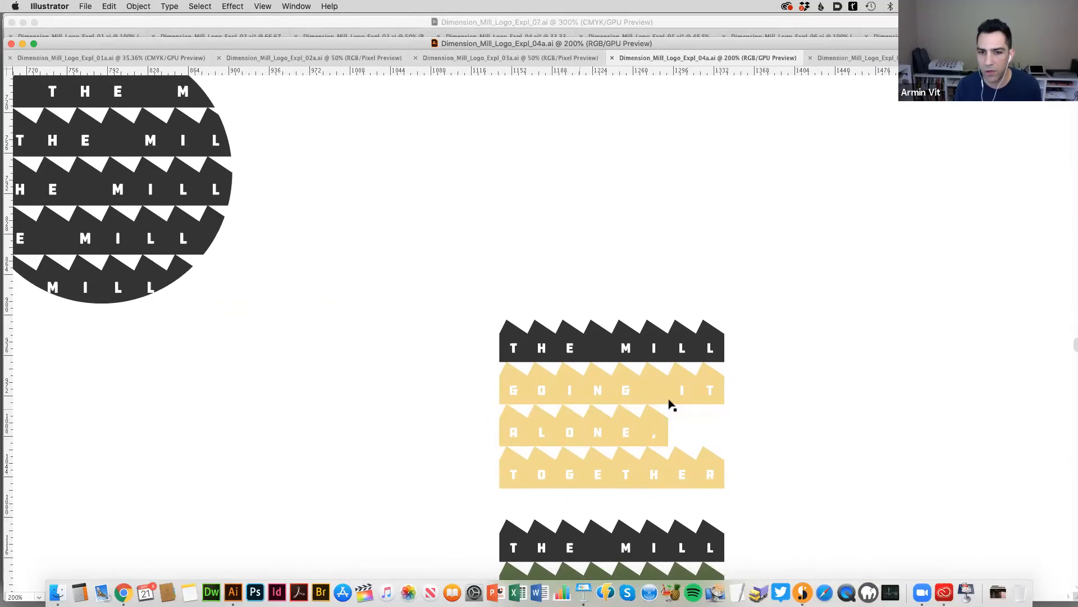
pyautogui.moveTo(738, 421); pyautogui.dragTo(697, 262)
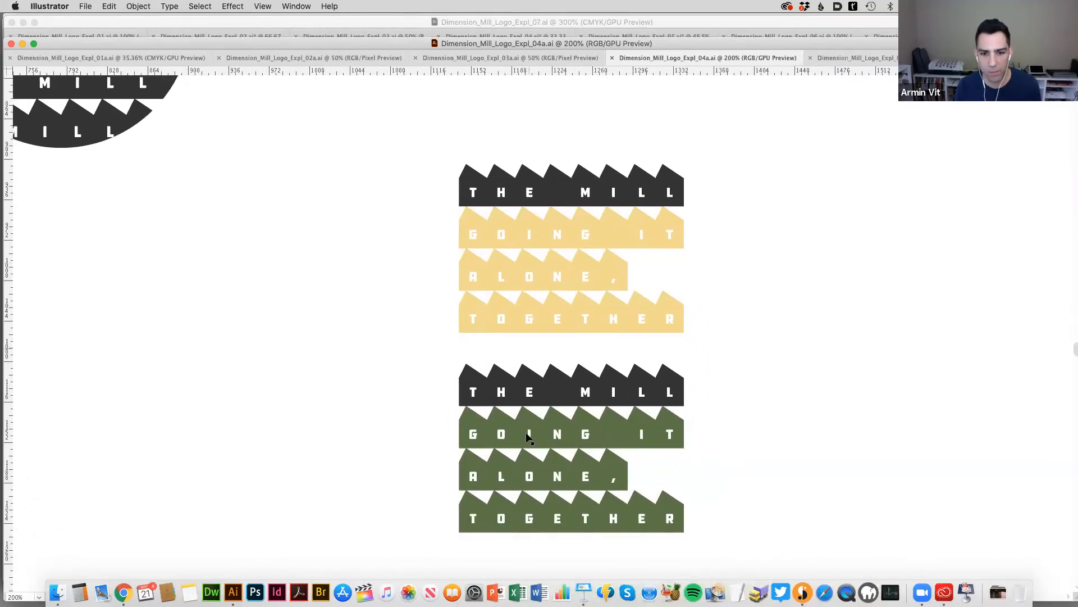
# Bring Dimension_Mill_Logo_Expl_05a.ai to the front and examine its round badges and two-tone T-shirt mockup at 50% zoom.
pyautogui.click(850, 61)
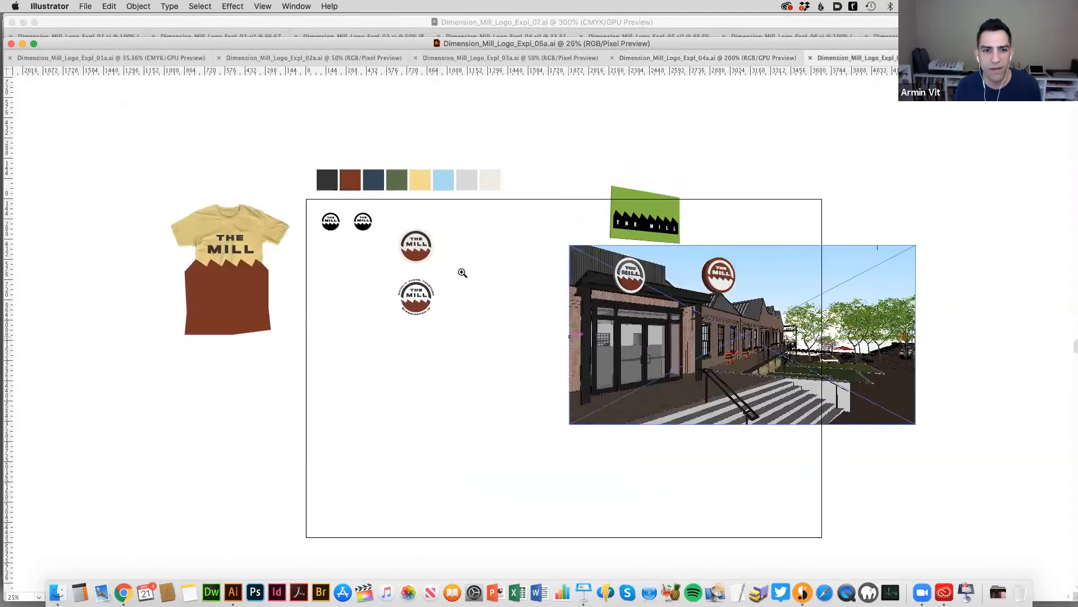
pyautogui.click(462, 272)
pyautogui.click(525, 331)
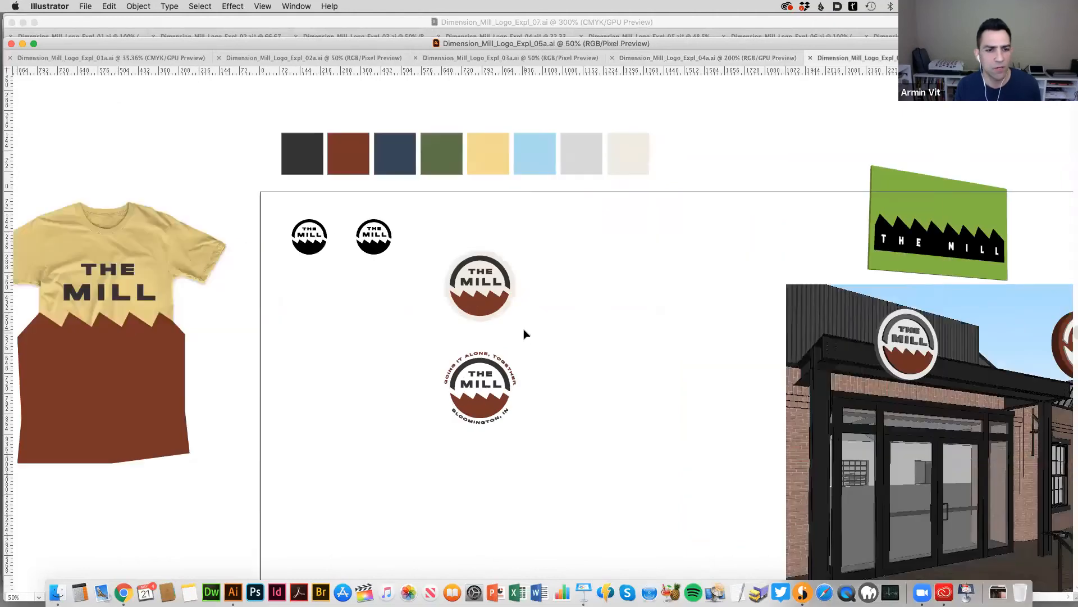
pyautogui.hscroll(-5, 526, 346)
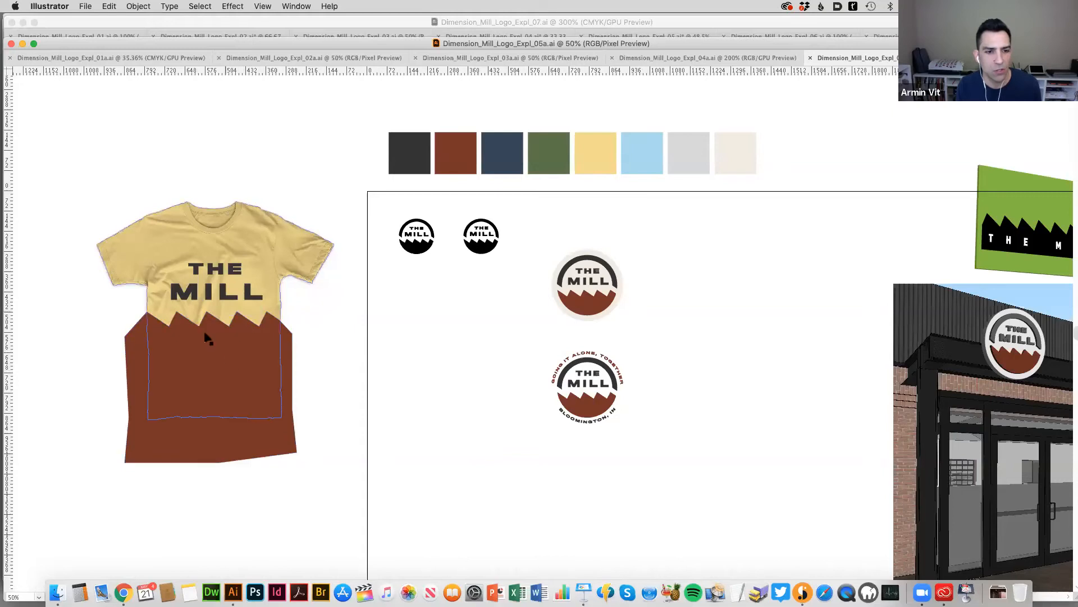
pyautogui.click(226, 349)
pyautogui.click(469, 373)
# Examine the round building sign mockups, and view the whole artboard with its surrounding mockups at 25% zoom.
pyautogui.hscroll(10, 375, 374)
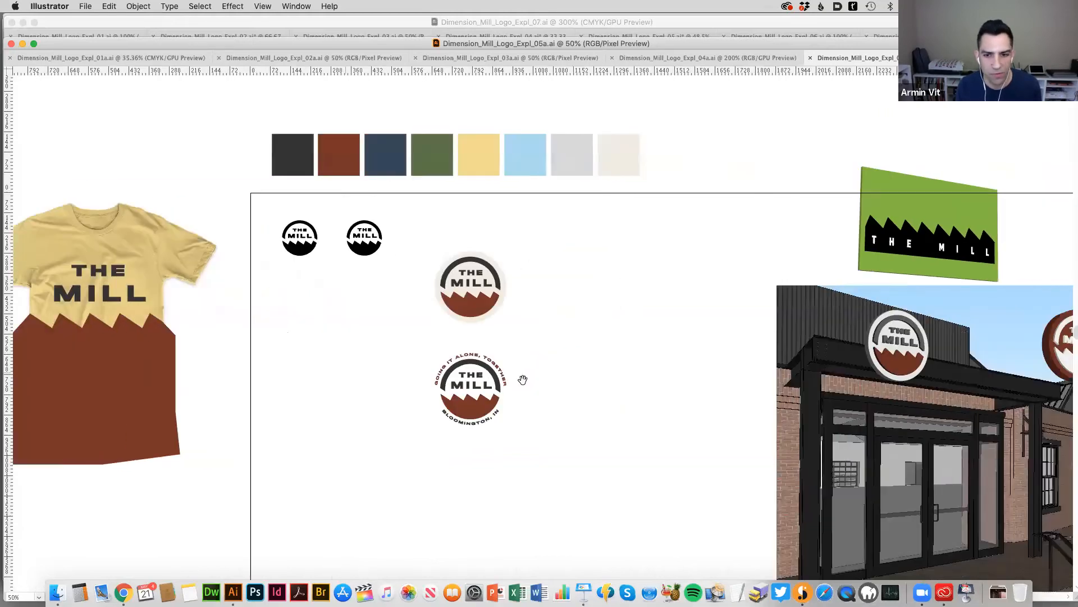
pyautogui.hscroll(1, 469, 380)
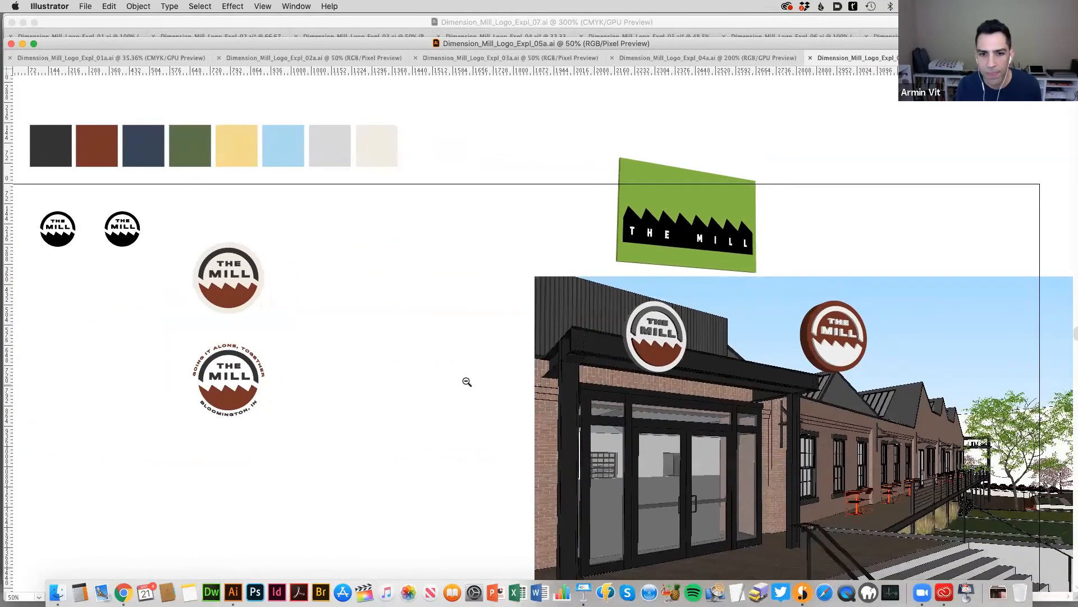
pyautogui.scroll(-5, 471, 381)
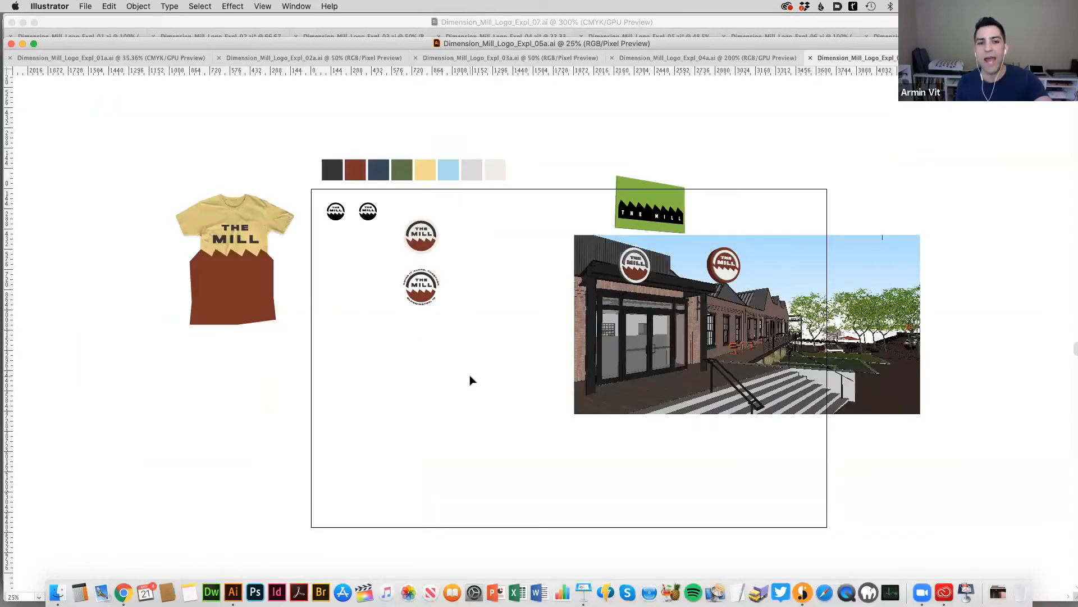
# Switch to Keynote, bring Dimension_Mill_Logo_Expl_Presentation_01.key to the front and look through the slides following slide 10.
pyautogui.click(584, 592)
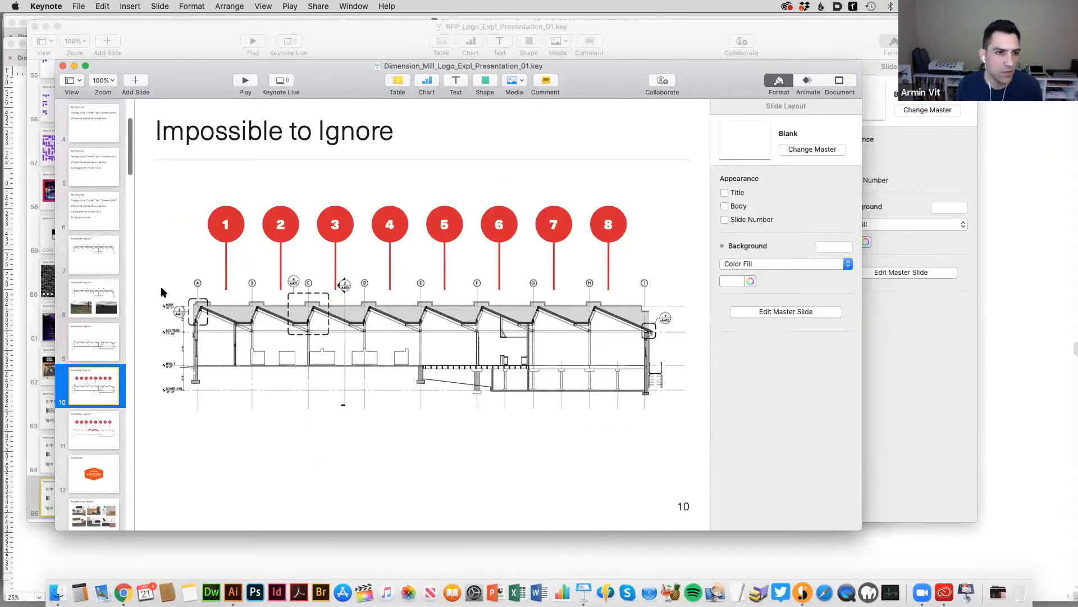
pyautogui.click(354, 7)
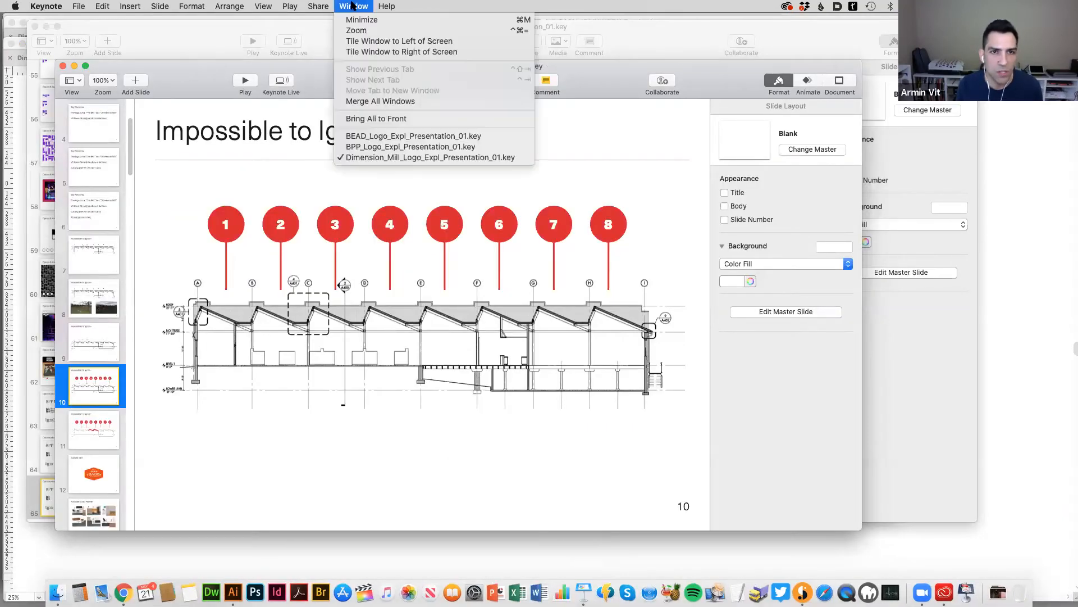
pyautogui.click(427, 157)
pyautogui.scroll(-5, 90, 428)
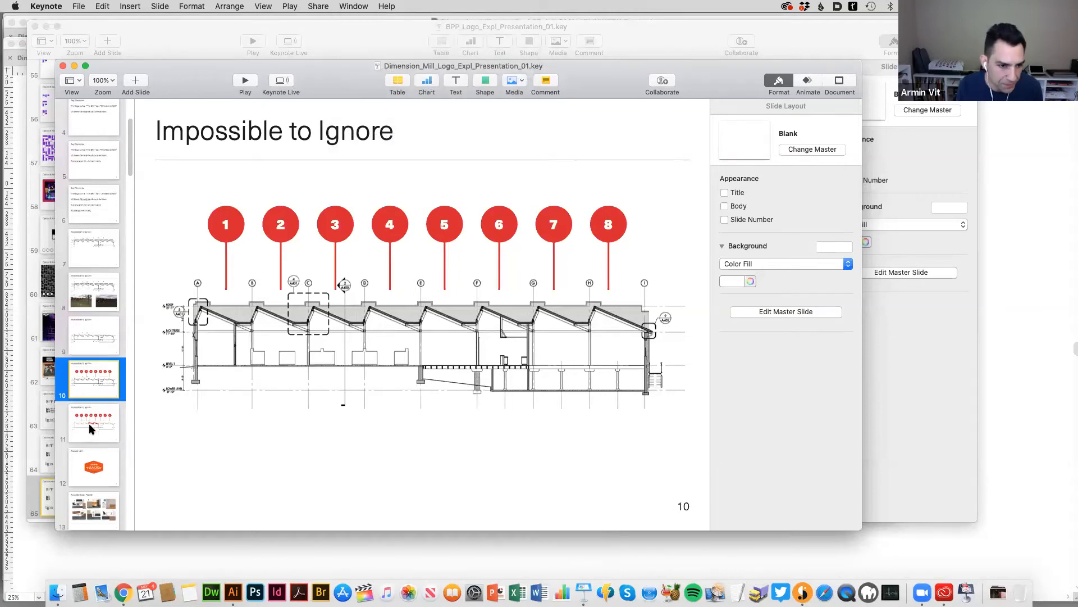
pyautogui.scroll(-5, 90, 428)
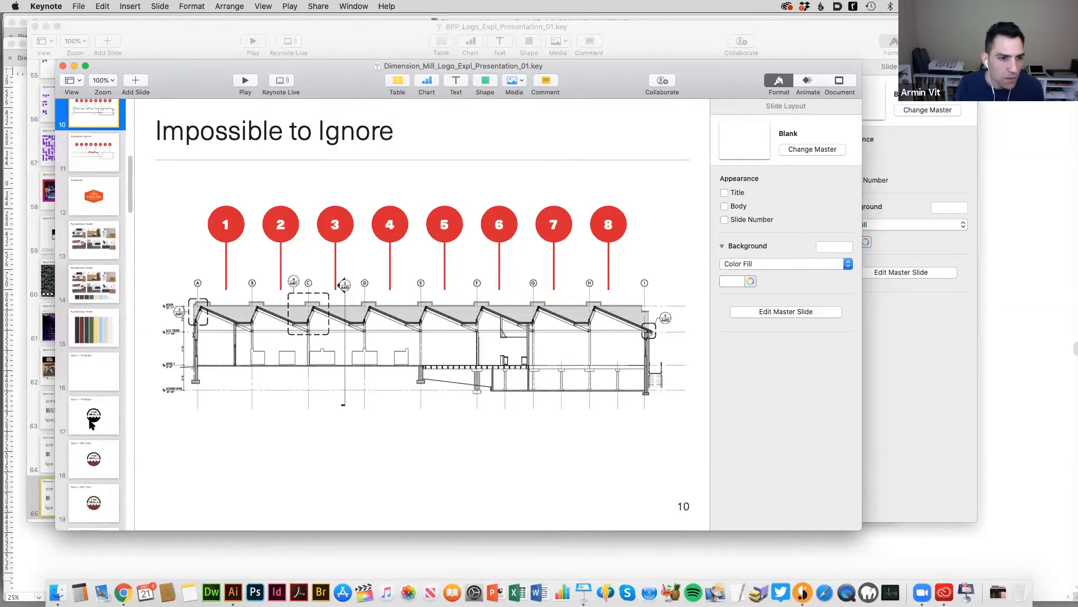